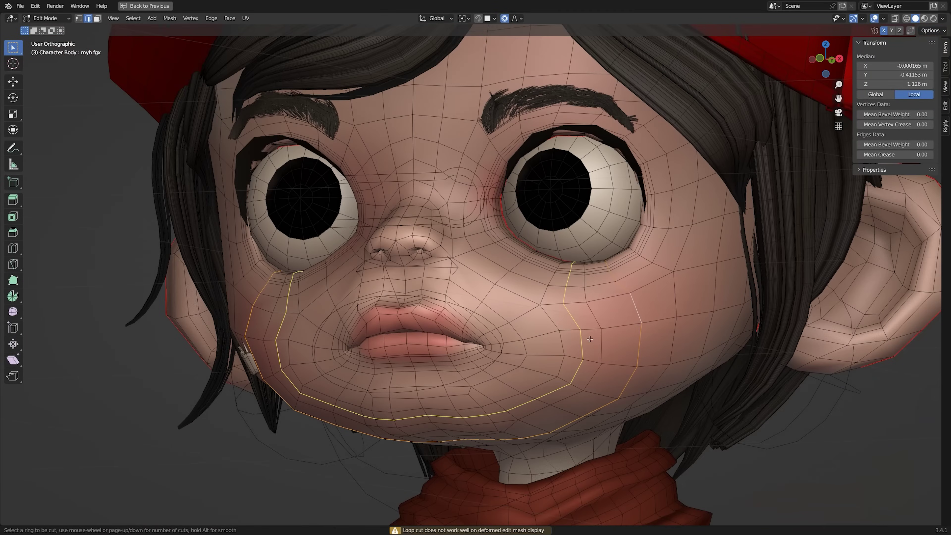
# Step: Set the Character Body's Subdivision modifier viewport level to 2
pyautogui.scroll(3, 675, 290)
pyautogui.scroll(-3, 691, 261)
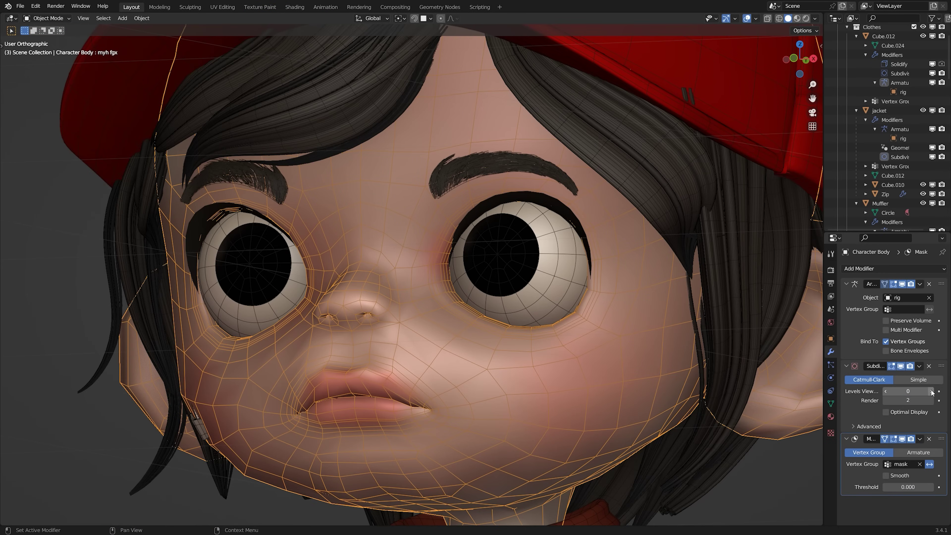
pyautogui.click(931, 392)
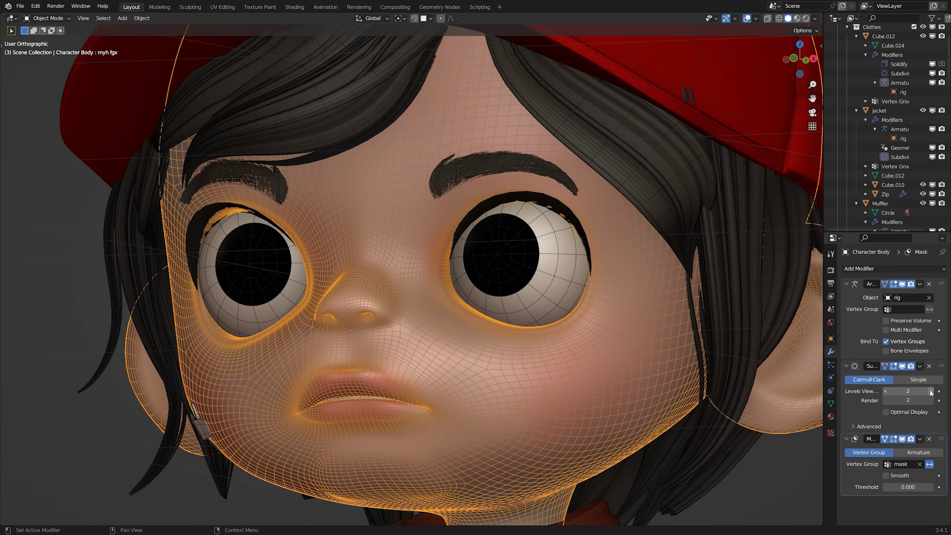
pyautogui.click(931, 391)
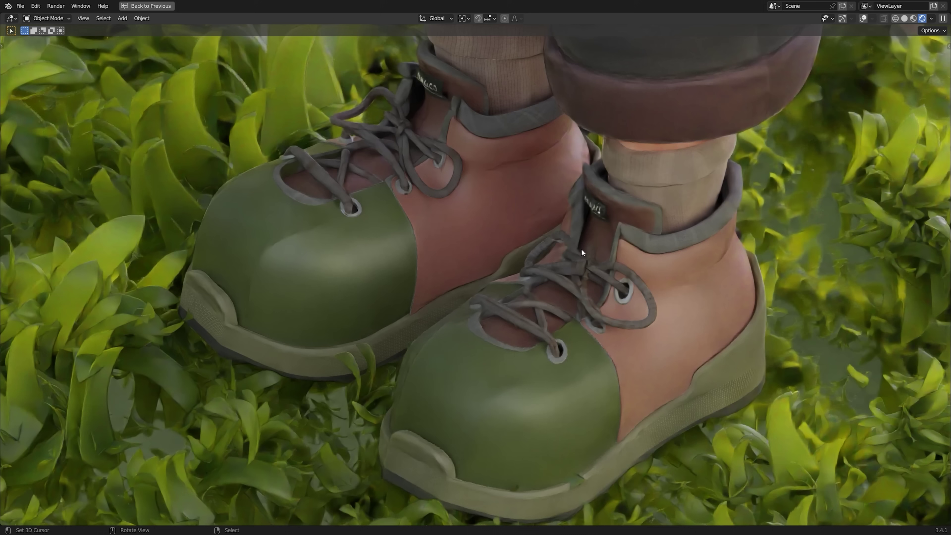
# Step: Show the viewport overlays and try rotating the jaw_master bone about the global X axis
pyautogui.click(861, 20)
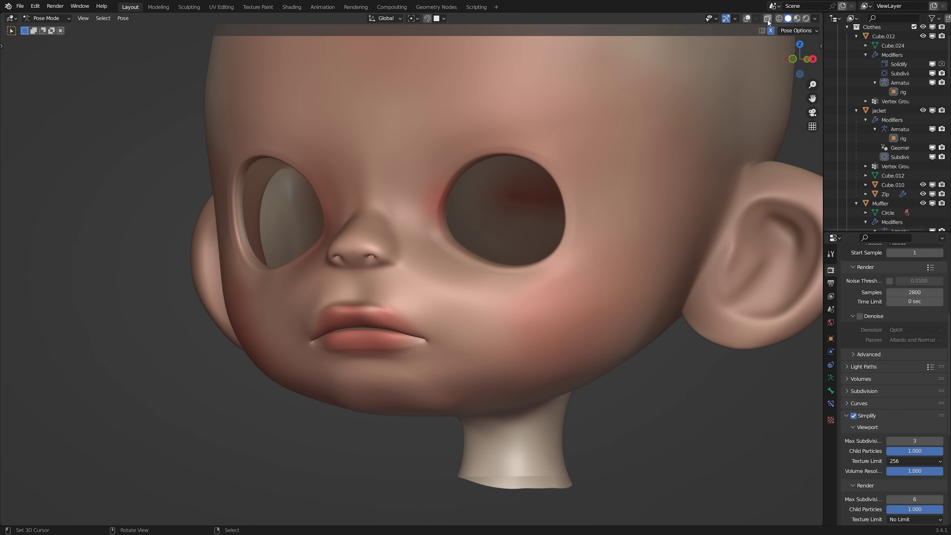
pyautogui.click(746, 19)
pyautogui.moveTo(468, 277)
pyautogui.mouseDown(button='middle')
pyautogui.moveTo(460, 289)
pyautogui.moveTo(468, 280)
pyautogui.mouseUp(button='middle')
pyautogui.press('r')
pyautogui.press('x')
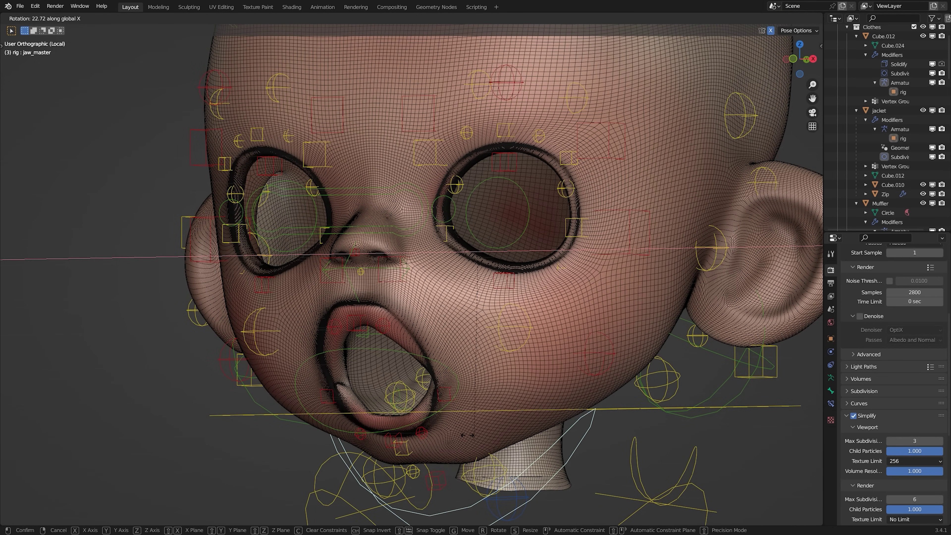
pyautogui.press('Escape')
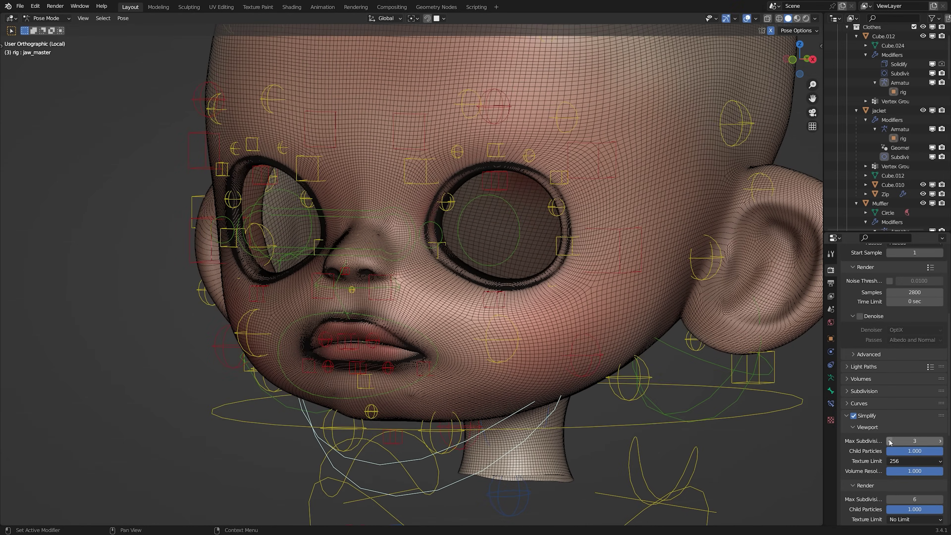
# Step: Set the scene's Simplify viewport maximum subdivision to 0
pyautogui.click(890, 442)
pyautogui.click(890, 442)
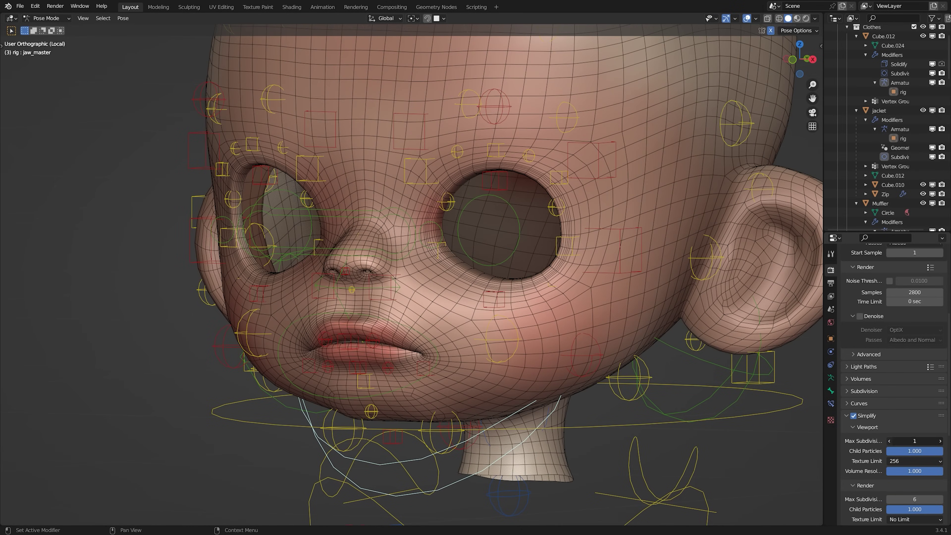
pyautogui.click(890, 442)
# Step: Test how the low-resolution mouth deforms by rotating the jaw_master bone about 24 degrees around the global X axis
pyautogui.moveTo(660, 366); pyautogui.dragTo(543, 379, button='middle')
pyautogui.press('r')
pyautogui.press('x')
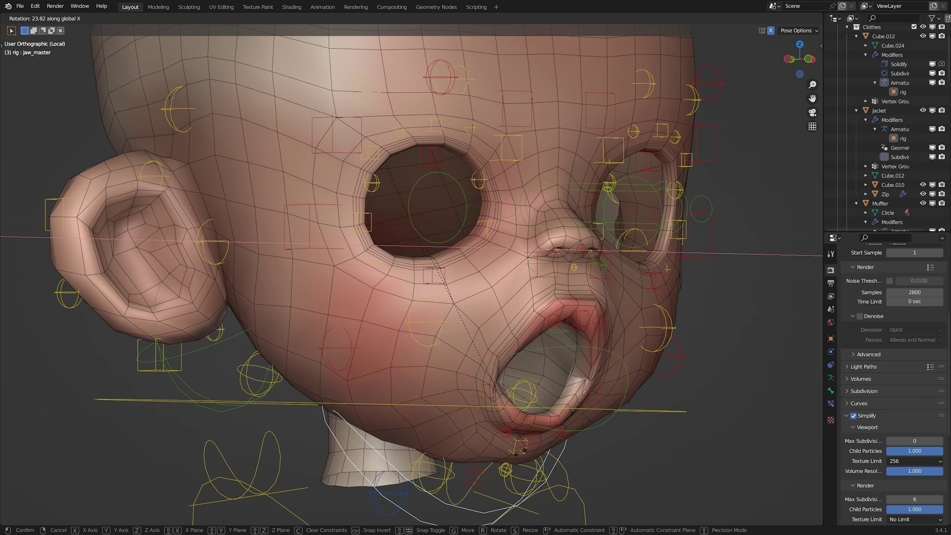
pyautogui.rightClick(591, 408)
pyautogui.moveTo(592, 408); pyautogui.dragTo(570, 362, button='middle')
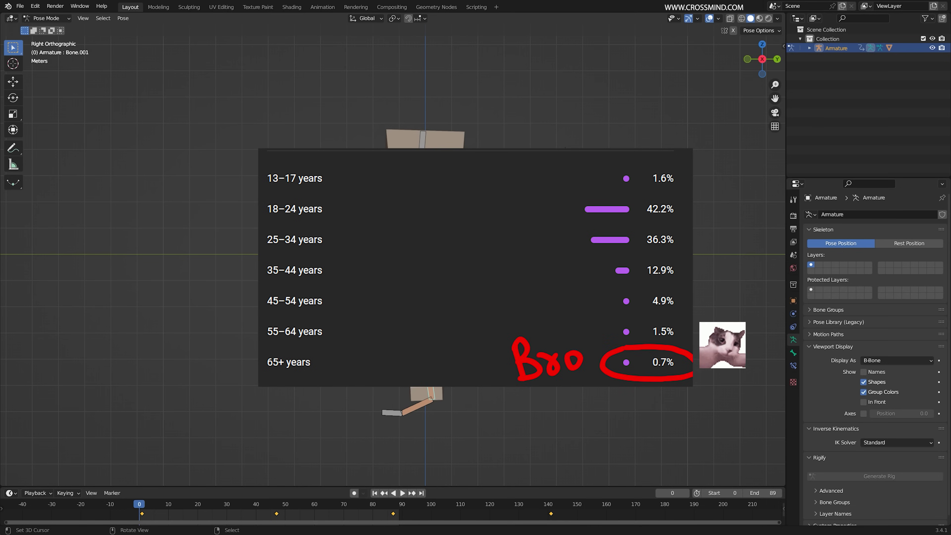
# Step: Leave Pose Mode, display the leg in wireframe and scrub the first frames to examine the bones inside the mesh
pyautogui.hotkey('ctrl', 'Tab')
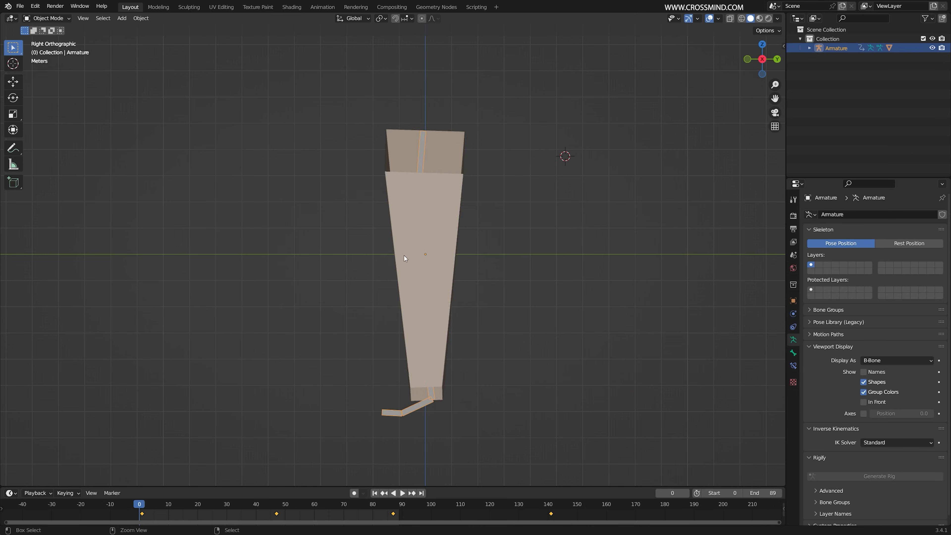
pyautogui.click(452, 240)
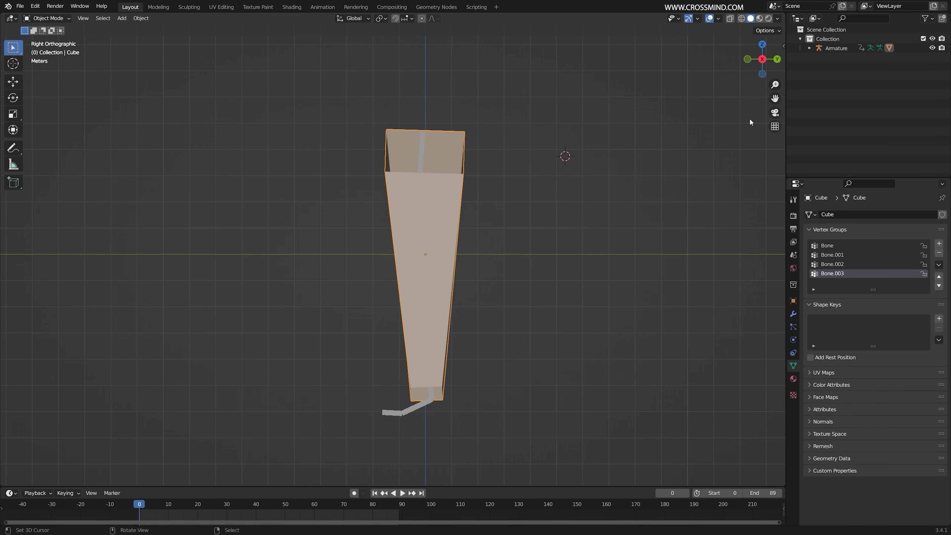
pyautogui.hotkey('shift', 'z')
pyautogui.click(411, 325)
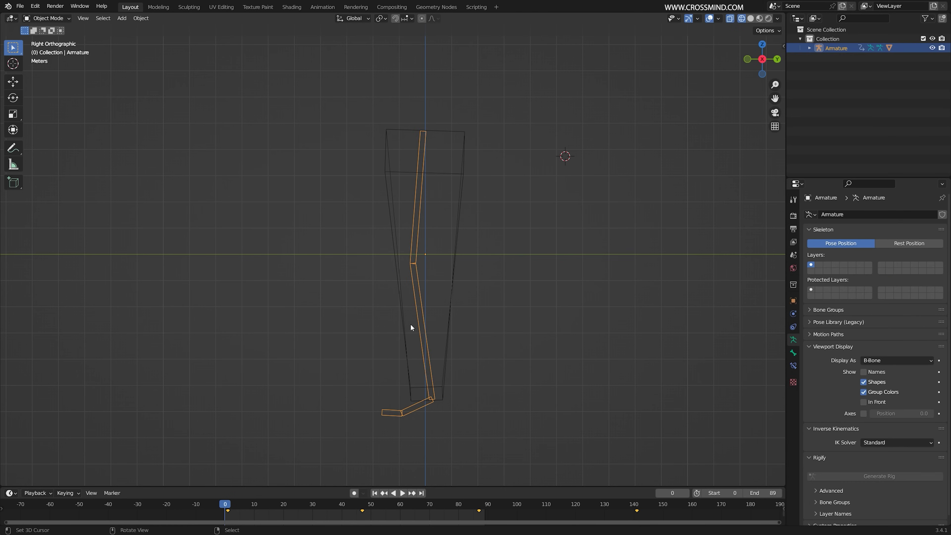
pyautogui.moveTo(244, 511)
pyautogui.mouseDown()
pyautogui.moveTo(413, 506)
pyautogui.moveTo(232, 503)
pyautogui.mouseUp()
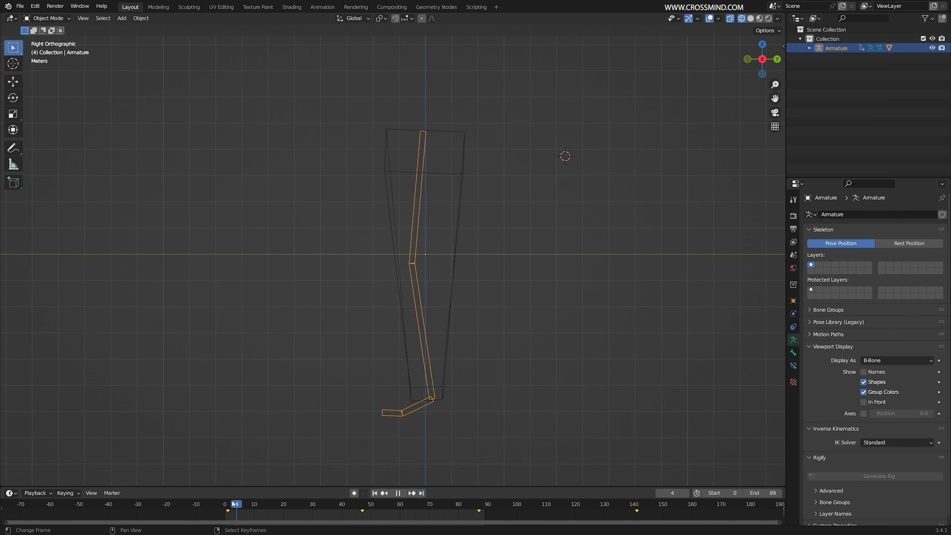
# Step: Test the leg's bending in Pose Mode by moving Bone.001, in wireframe and in solid shading
pyautogui.hotkey('ctrl', 'Tab')
pyautogui.click(431, 402)
pyautogui.press('g')
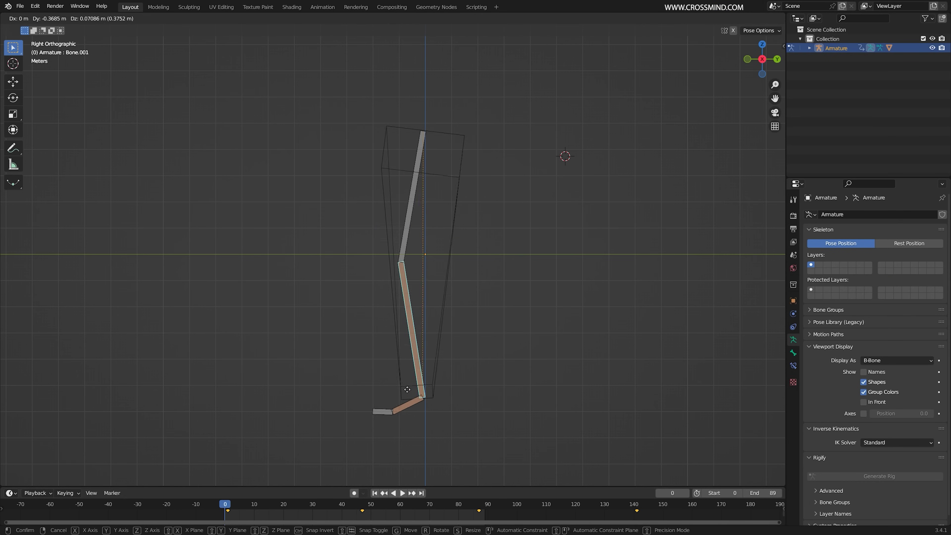
pyautogui.rightClick(556, 350)
pyautogui.hotkey('shift', 'z')
pyautogui.press('g')
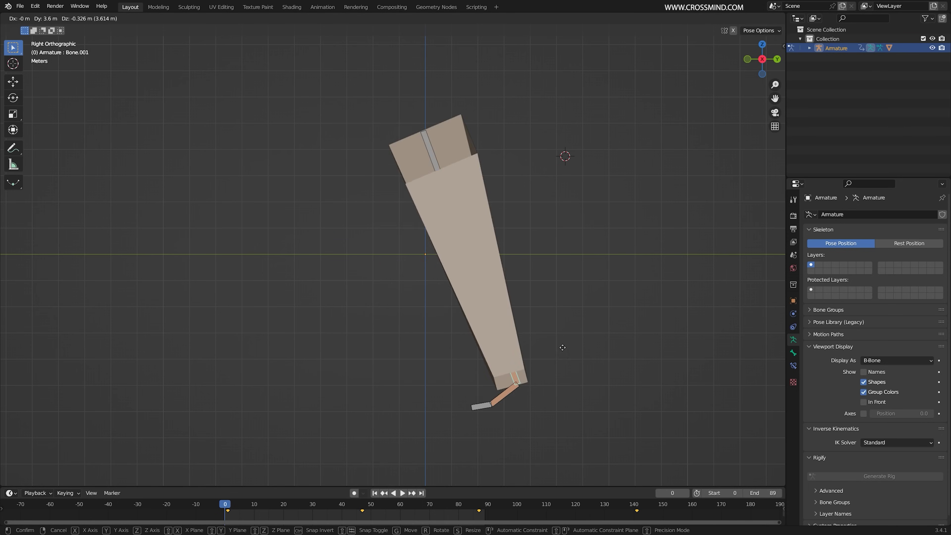
pyautogui.rightClick(560, 339)
# Step: Add a loop cut halfway along the leg mesh at the knee, without sliding it
pyautogui.hotkey('ctrl', 'Tab')
pyautogui.click(463, 255)
pyautogui.press('Tab')
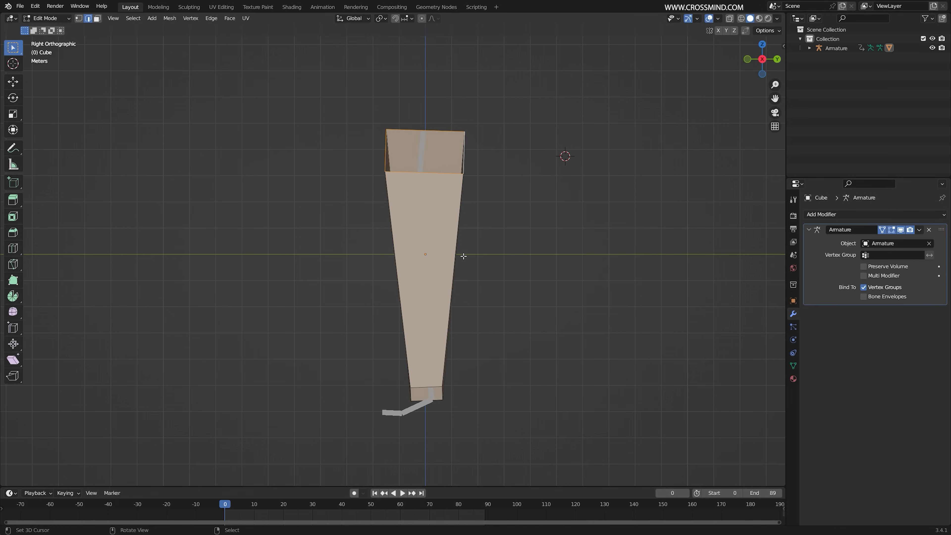
pyautogui.hotkey('ctrl', 'r')
pyautogui.click(454, 276)
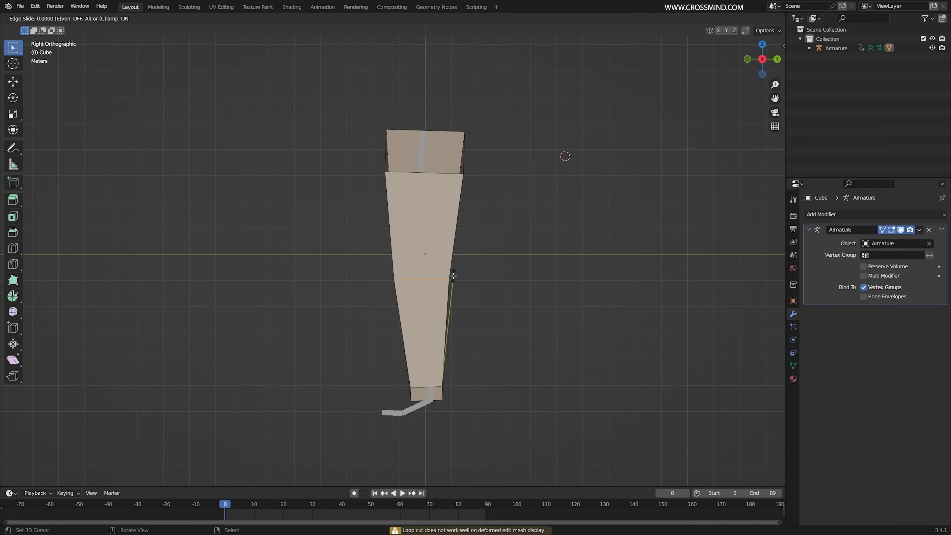
pyautogui.click(452, 276)
# Step: Add supporting loop cuts below and above the knee at frame 35, and scrub the animation to check the bend
pyautogui.moveTo(245, 506); pyautogui.dragTo(458, 482)
pyautogui.scroll(3, 383, 268)
pyautogui.hotkey('ctrl', 'r')
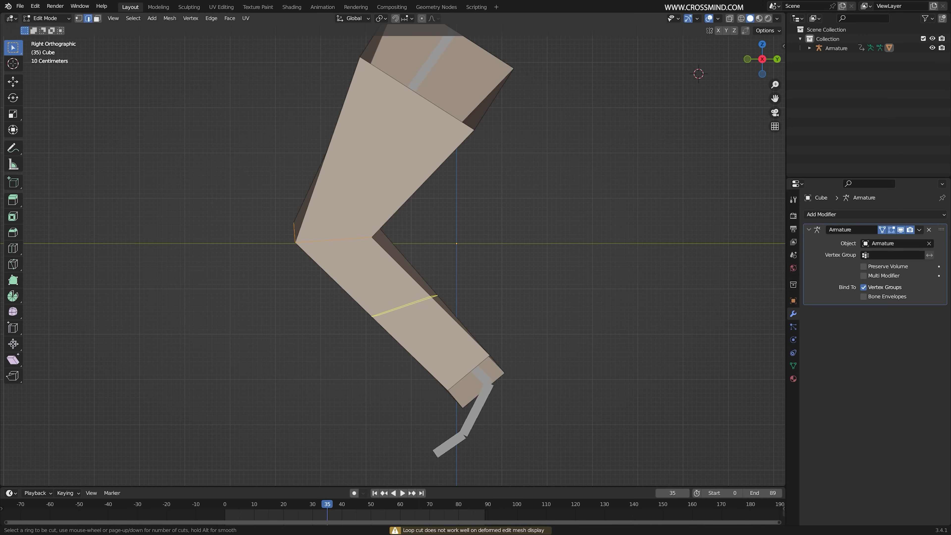
pyautogui.click(381, 259)
pyautogui.click(342, 187)
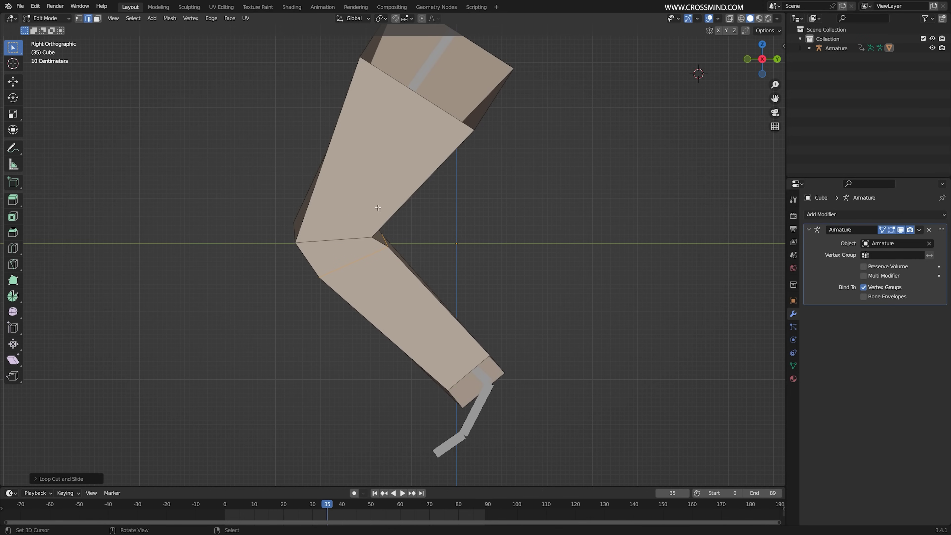
pyautogui.hotkey('ctrl', 'r')
pyautogui.click(381, 208)
pyautogui.click(355, 248)
pyautogui.moveTo(226, 502); pyautogui.dragTo(417, 489)
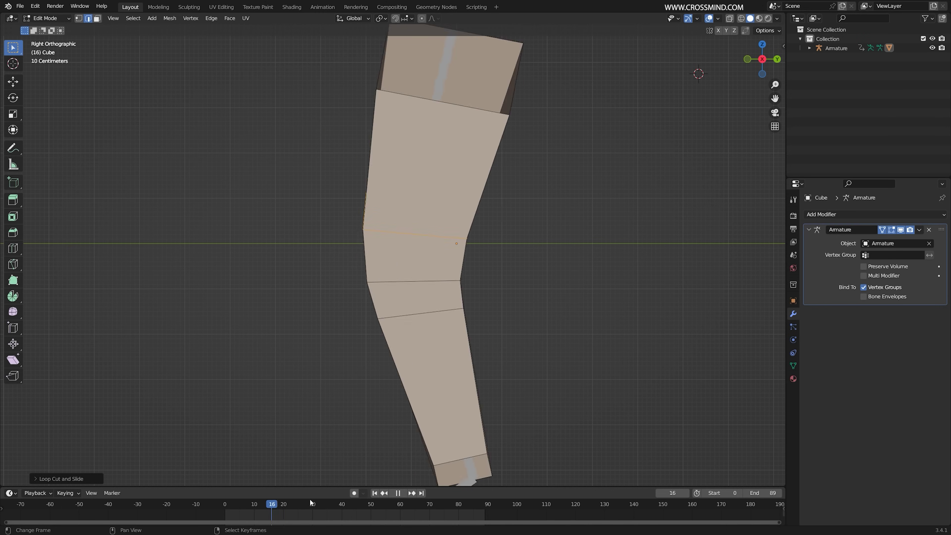
pyautogui.press('space')
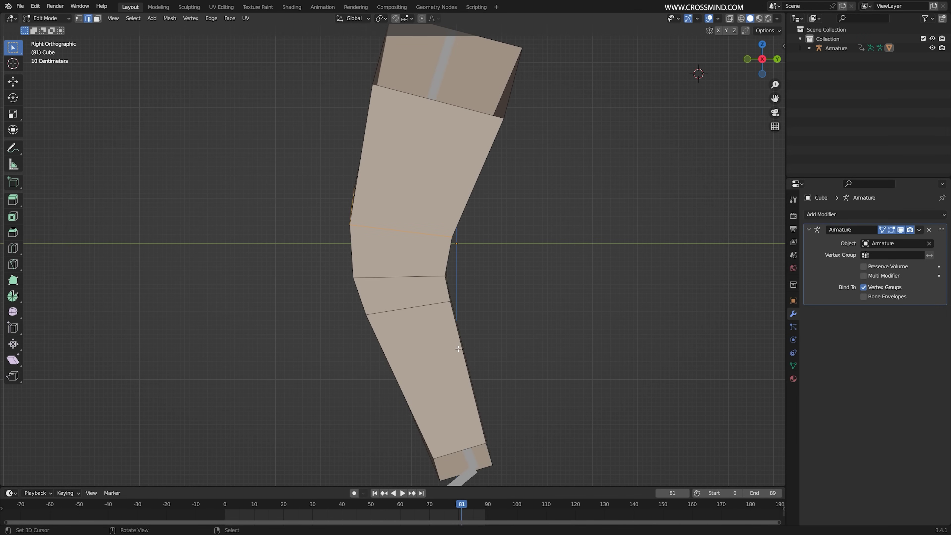
# Step: Bevel the leg's lengthwise corner edges about 0.48 m wide with one segment
pyautogui.moveTo(397, 380); pyautogui.dragTo(396, 337, button='middle')
pyautogui.keyDown('alt'); pyautogui.keyDown('shift'); pyautogui.rightClick(393, 336); pyautogui.keyUp('shift'); pyautogui.keyUp('alt')
pyautogui.moveTo(494, 331); pyautogui.dragTo(471, 327, button='middle')
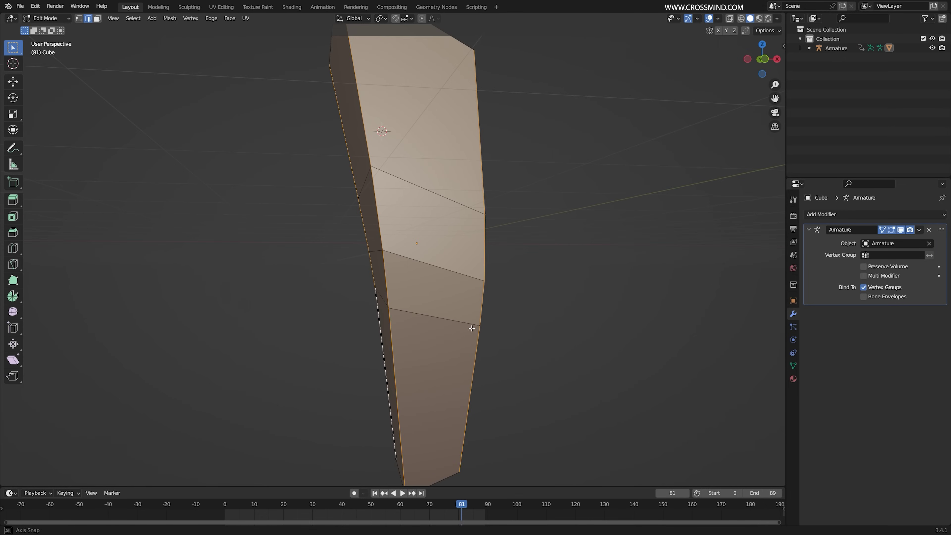
pyautogui.hotkey('ctrl', 'b')
pyautogui.scroll(-4, 509, 324)
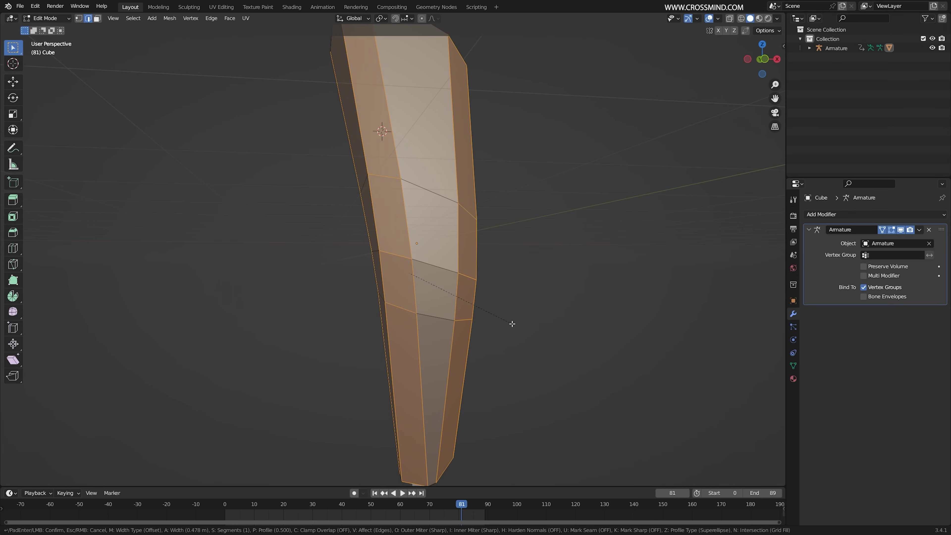
pyautogui.click(515, 324)
# Step: Go to frame 42 and bevel the front edges of the middle knee loop about 0.34 m wide with one segment
pyautogui.moveTo(514, 324); pyautogui.dragTo(407, 326, button='middle')
pyautogui.scroll(-1, 282, 443)
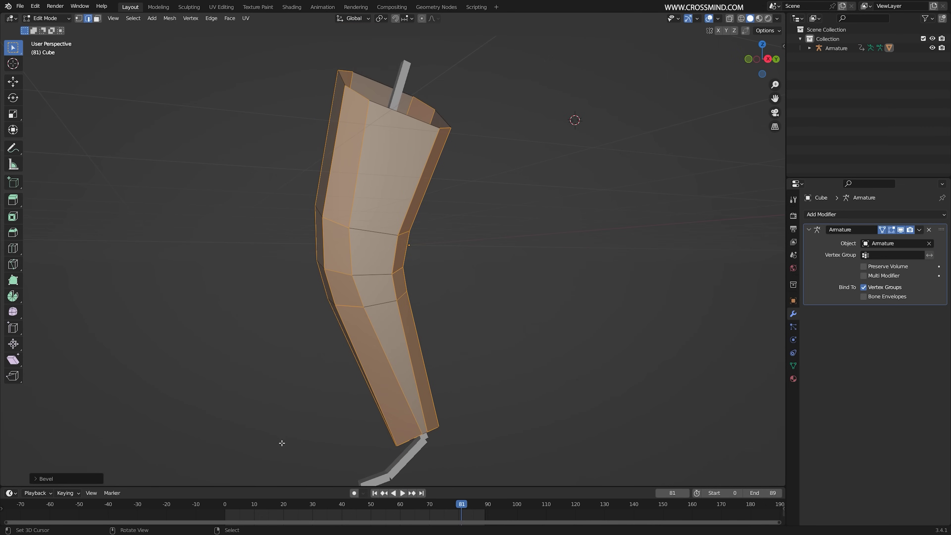
pyautogui.moveTo(243, 507); pyautogui.dragTo(329, 501)
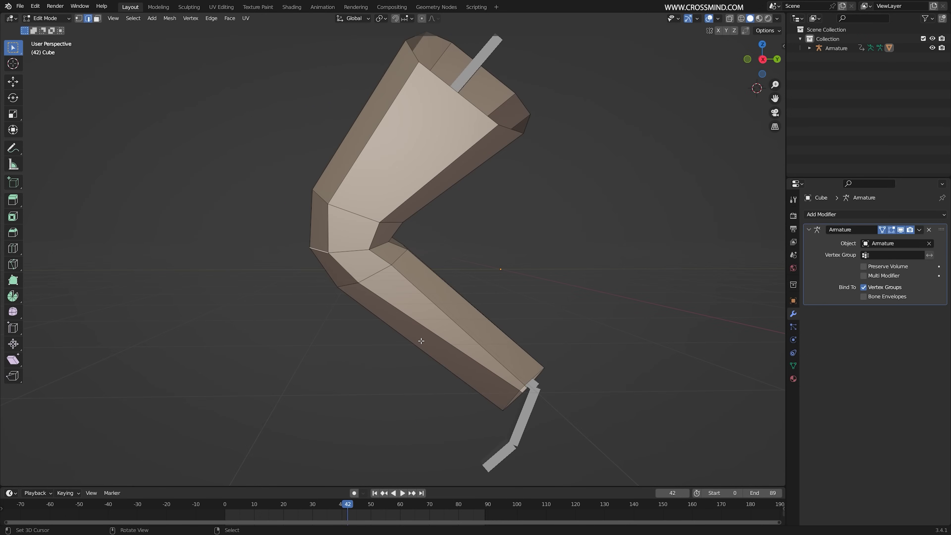
pyautogui.moveTo(421, 340); pyautogui.dragTo(432, 340, button='middle')
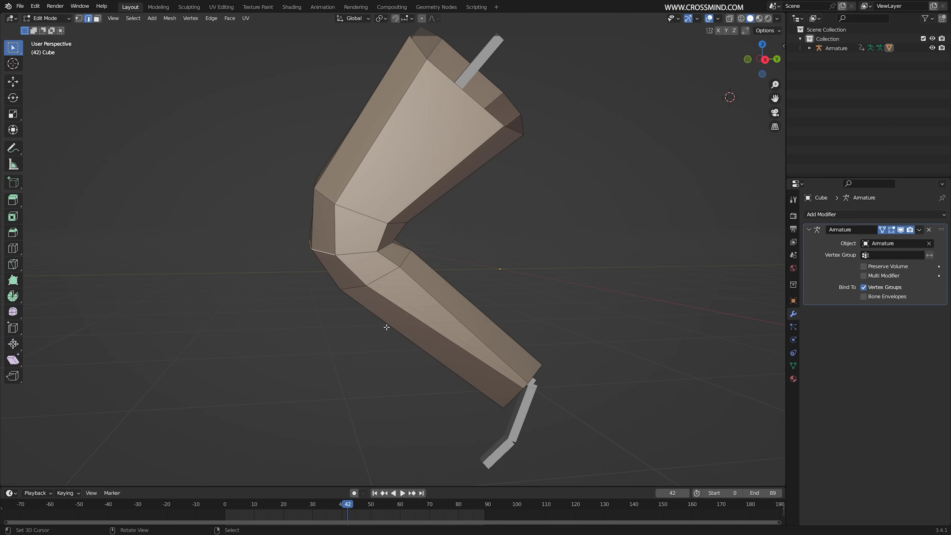
pyautogui.moveTo(405, 297); pyautogui.dragTo(422, 293, button='middle')
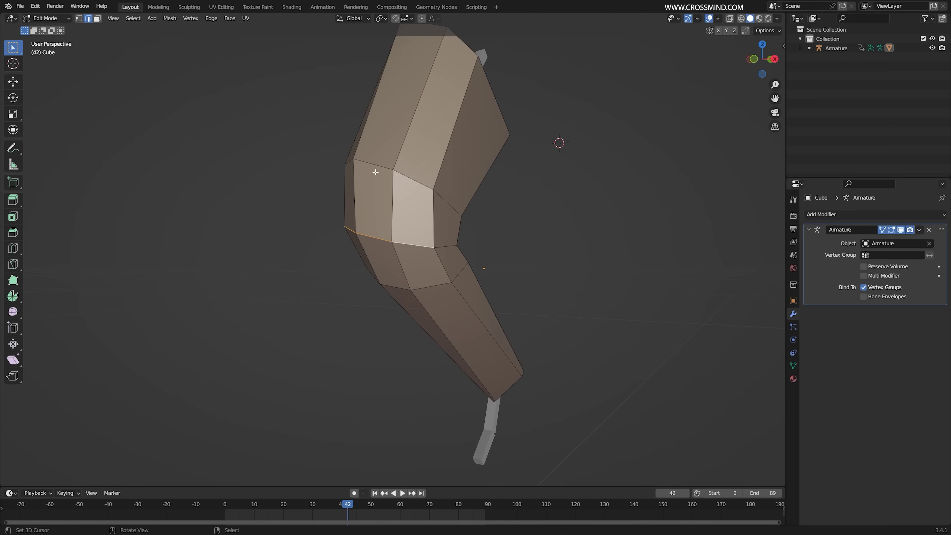
pyautogui.moveTo(375, 222); pyautogui.dragTo(419, 211, button='middle')
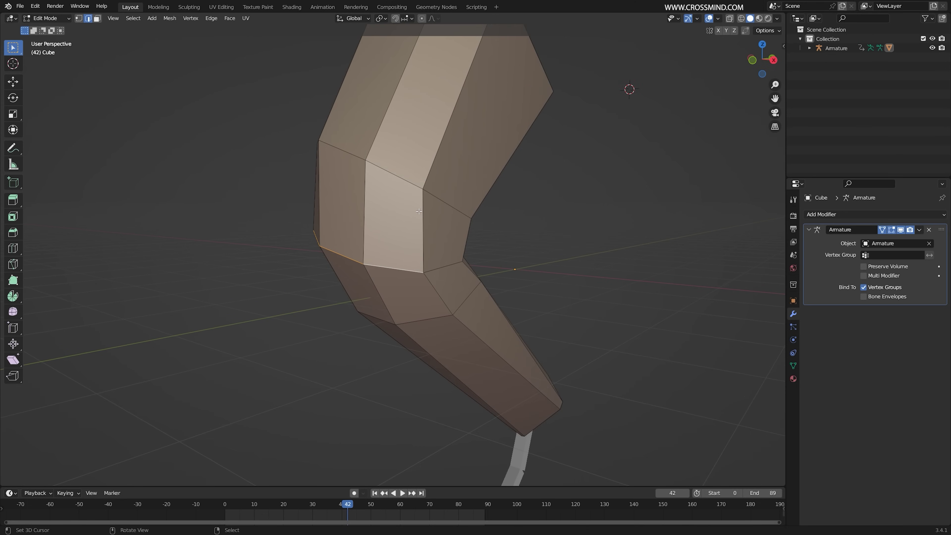
pyautogui.hotkey('ctrl', 'b')
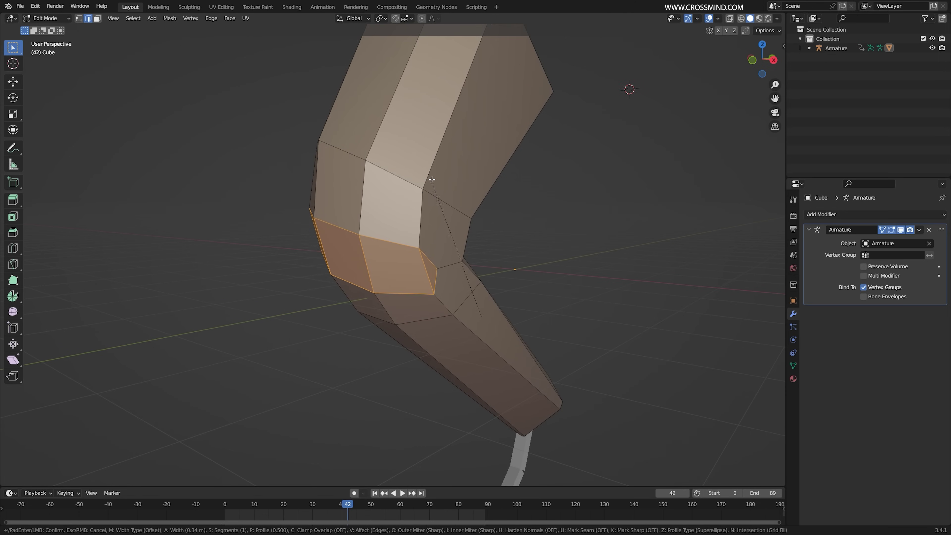
pyautogui.click(432, 179)
# Step: Knife two cuts across one side of the knee, joining the bevelled corner to the vertices behind the knee
pyautogui.moveTo(432, 179); pyautogui.dragTo(307, 224, button='middle')
pyautogui.press('k')
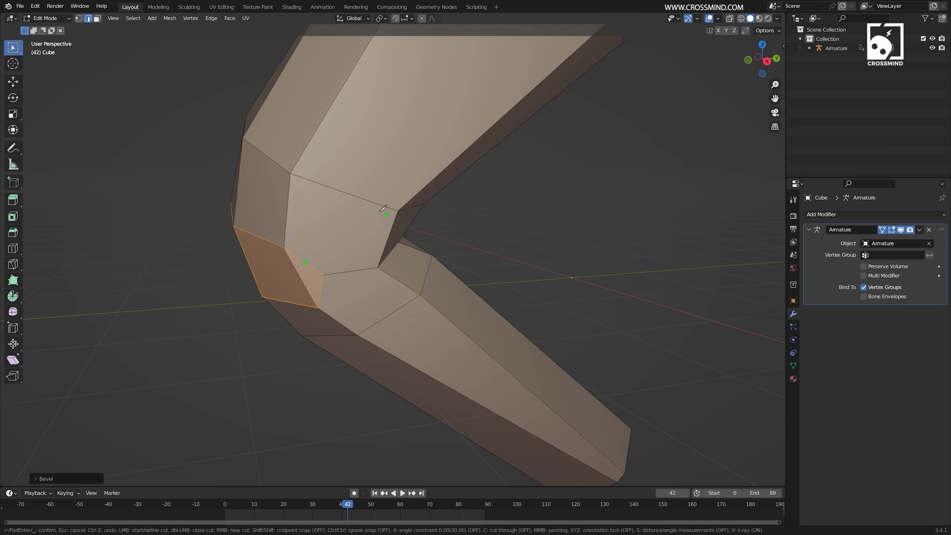
pyautogui.click(398, 211)
pyautogui.press('Return')
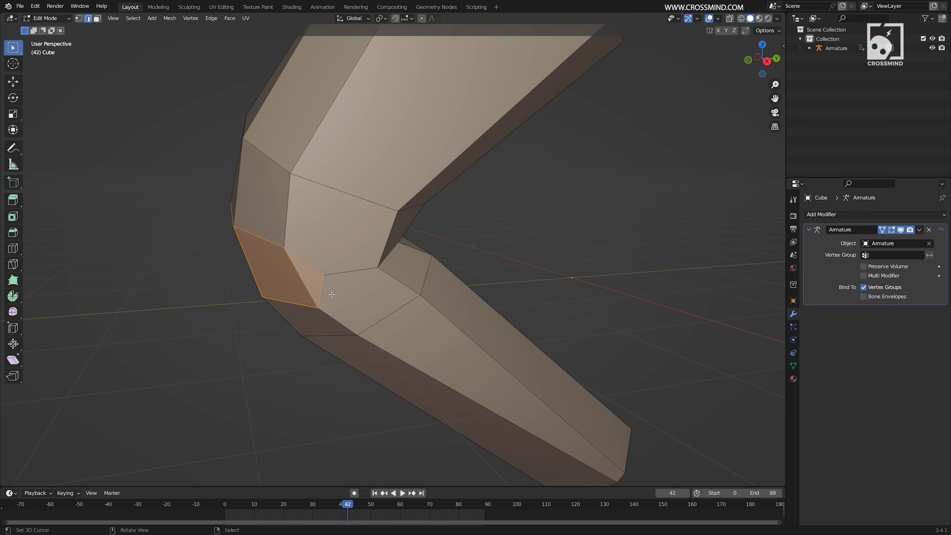
pyautogui.press('k')
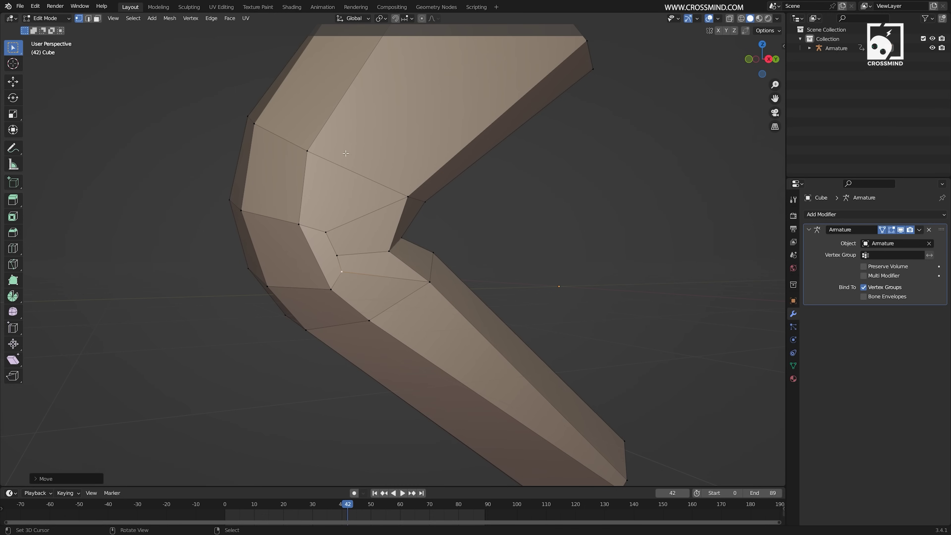
# Step: Knife matching cuts on the opposite side of the knee and nudge the new lower vertex to even out the faces
pyautogui.moveTo(485, 265); pyautogui.dragTo(595, 231, button='middle')
pyautogui.press('k')
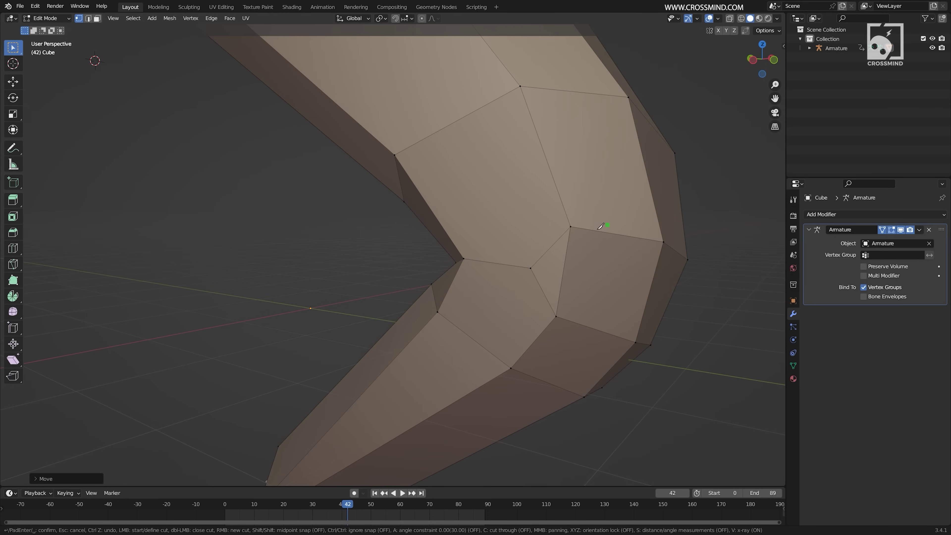
pyautogui.press('Return')
pyautogui.press('k')
pyautogui.click(437, 312)
pyautogui.click(542, 292)
pyautogui.press('Return')
pyautogui.press('g')
pyautogui.click(539, 289)
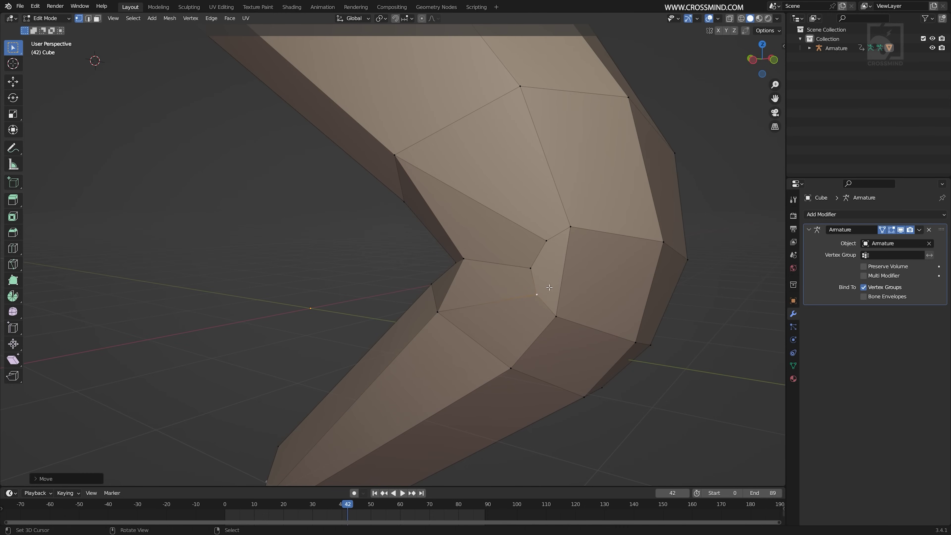
# Step: Return to Object Mode, deselect the leg mesh and inspect the reworked knee from around the front
pyautogui.scroll(-2, 543, 278)
pyautogui.moveTo(543, 278); pyautogui.dragTo(403, 278, button='middle')
pyautogui.hotkey('ctrl', 'Tab')
pyautogui.click(314, 279)
pyautogui.moveTo(481, 289); pyautogui.dragTo(582, 269, button='middle')
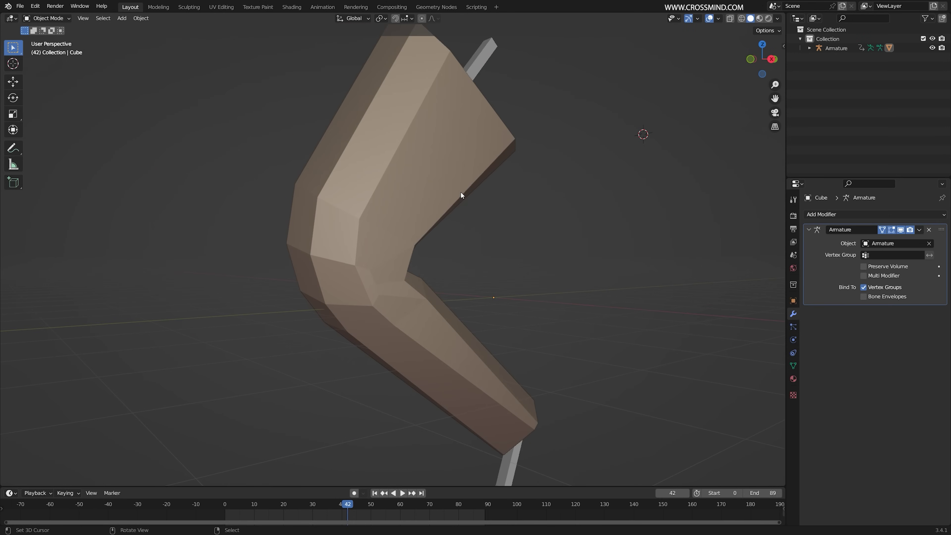
# Step: Add two loop cuts around the lower leg below the knee and scale the upper one up slightly
pyautogui.moveTo(497, 263); pyautogui.dragTo(536, 297, button='middle')
pyautogui.hotkey('ctrl', 'r')
pyautogui.scroll(1, 452, 341)
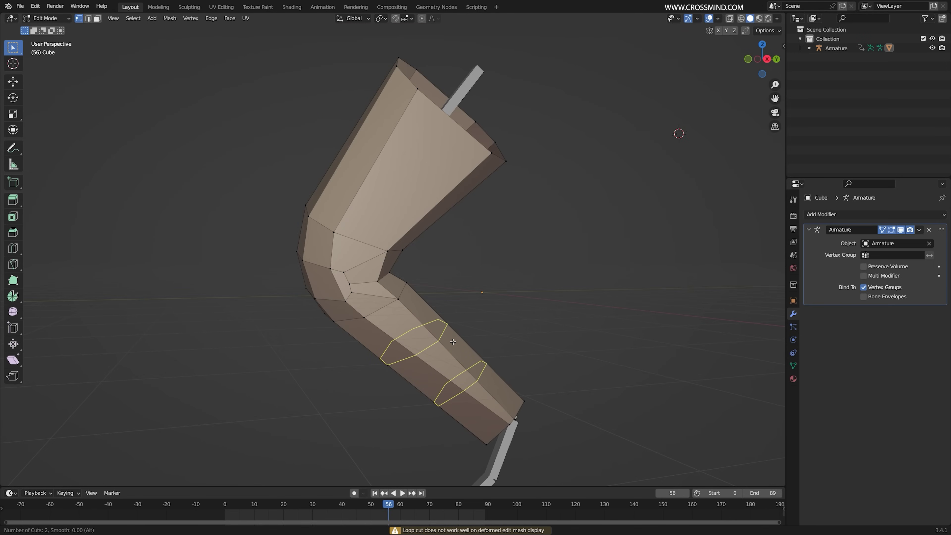
pyautogui.click(453, 341)
pyautogui.click(452, 342)
pyautogui.keyDown('alt'); pyautogui.click(439, 329); pyautogui.keyUp('alt')
pyautogui.press('s')
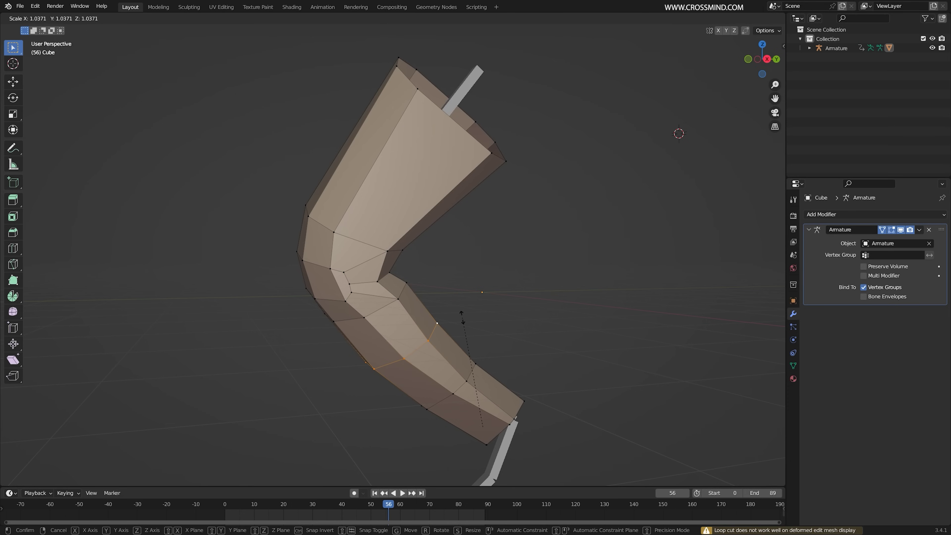
pyautogui.click(474, 305)
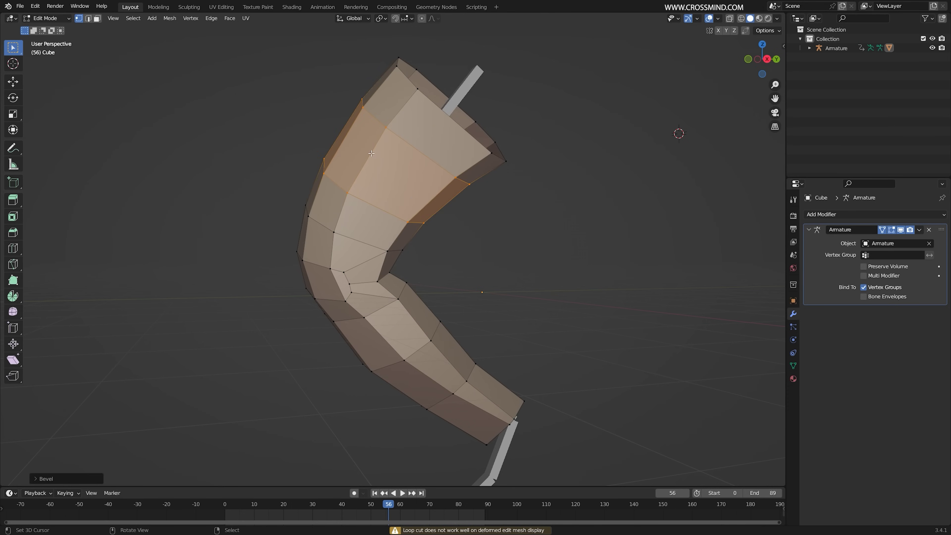
# Step: Clear the selection and fine-tune the scale of the lower loop on the shin
pyautogui.hotkey('alt', 'a')
pyautogui.moveTo(449, 240); pyautogui.dragTo(432, 285, button='middle')
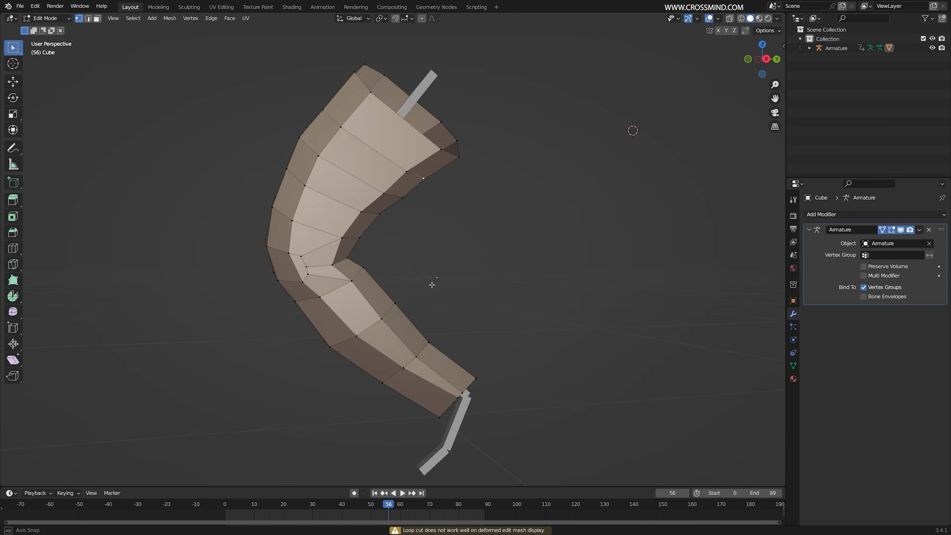
pyautogui.click(369, 307)
pyautogui.moveTo(370, 308); pyautogui.dragTo(369, 323, button='middle')
pyautogui.press('s')
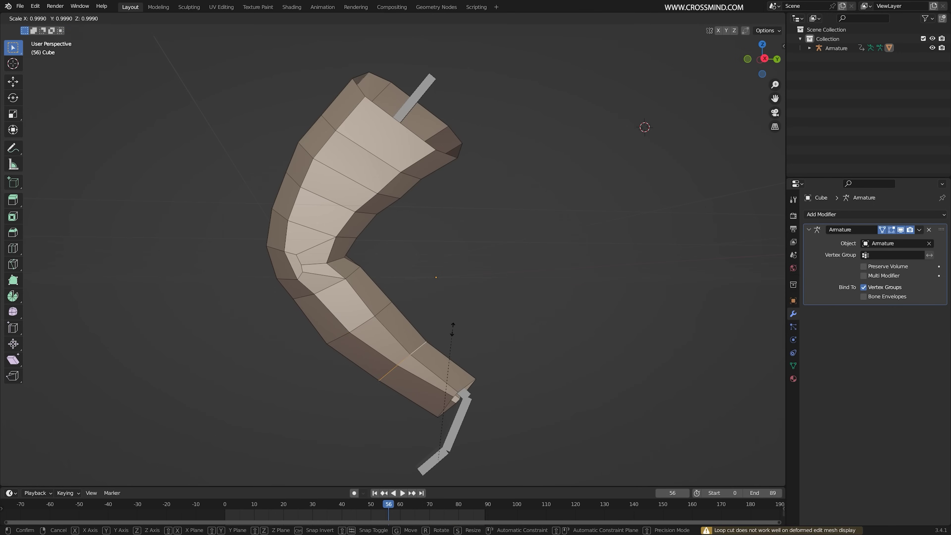
pyautogui.click(433, 345)
# Step: Add a Catmull-Clark Subdivision modifier at viewport level 1 to smooth the leg
pyautogui.moveTo(371, 298); pyautogui.dragTo(491, 214, button='middle')
pyautogui.press('3')
pyautogui.hotkey('ctrl', '1')
pyautogui.press('2')
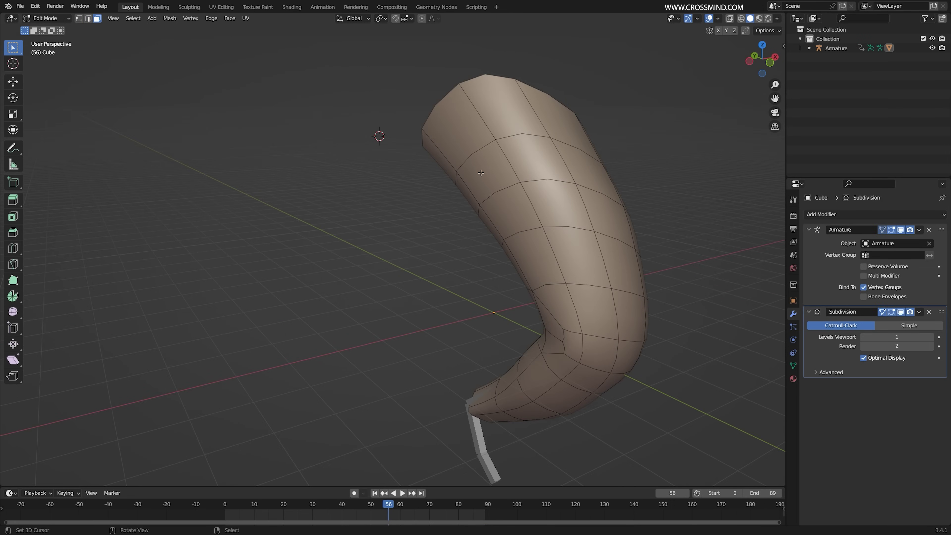
# Step: Select a run of three edges down the back side of the thigh and move them to reshape it
pyautogui.rightClick(481, 174)
pyautogui.keyDown('shift'); pyautogui.rightClick(506, 214); pyautogui.keyUp('shift')
pyautogui.keyDown('shift'); pyautogui.rightClick(529, 258); pyautogui.keyUp('shift')
pyautogui.moveTo(528, 255); pyautogui.dragTo(378, 219, button='middle')
pyautogui.press('g')
pyautogui.click(501, 186)
# Step: Add a lengthwise loop cut down the side of the leg, running from the thigh through the knee to the shin
pyautogui.hotkey('ctrl', 'r')
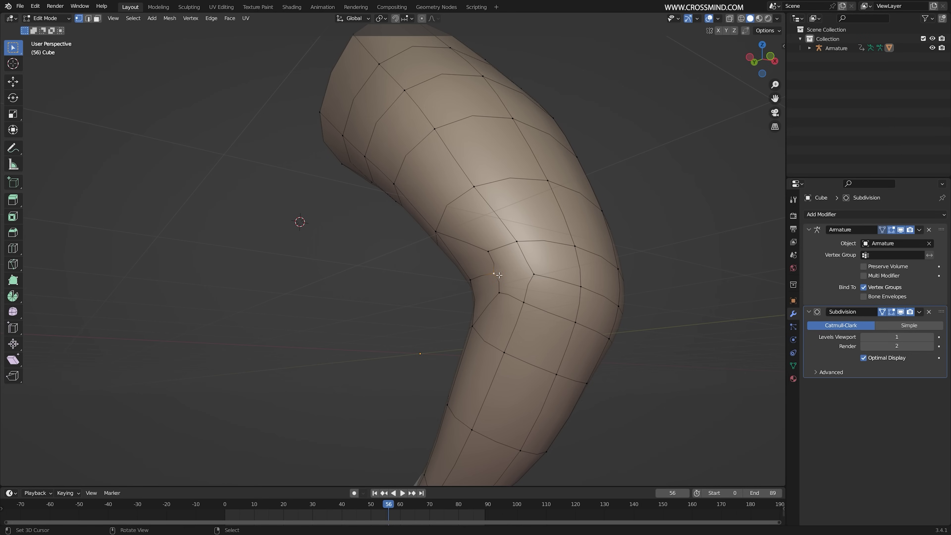
pyautogui.press('F3')
pyautogui.click(596, 295)
pyautogui.moveTo(596, 299); pyautogui.dragTo(417, 227, button='middle')
pyautogui.press('3')
pyautogui.hotkey('ctrl', 'r')
pyautogui.press('Escape')
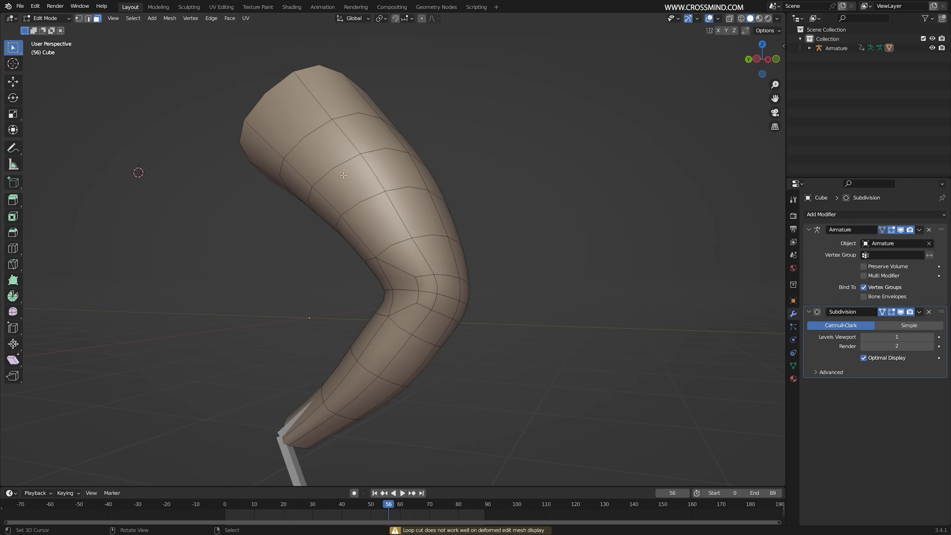
pyautogui.hotkey('ctrl', 'r')
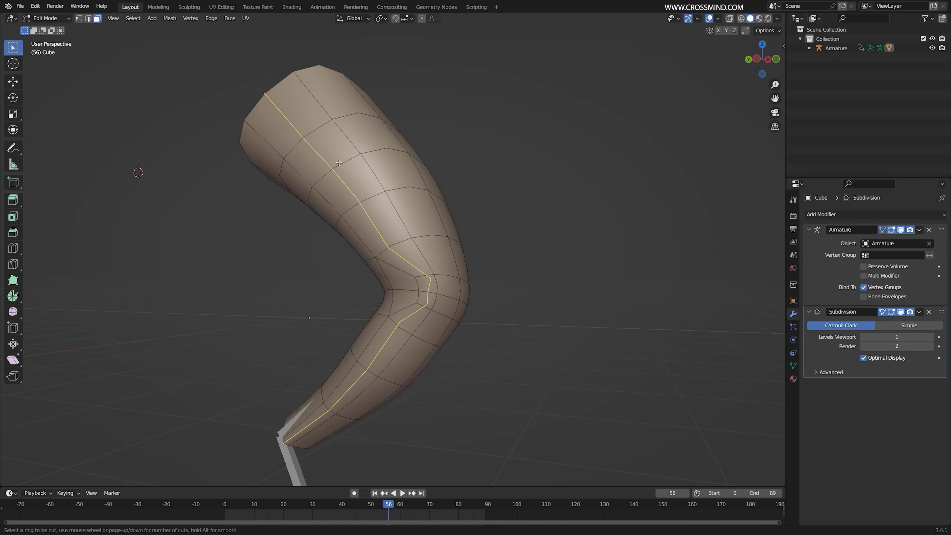
pyautogui.click(339, 162)
# Step: Scale the selected edges across the front of the knee
pyautogui.moveTo(338, 162); pyautogui.dragTo(352, 295, button='middle')
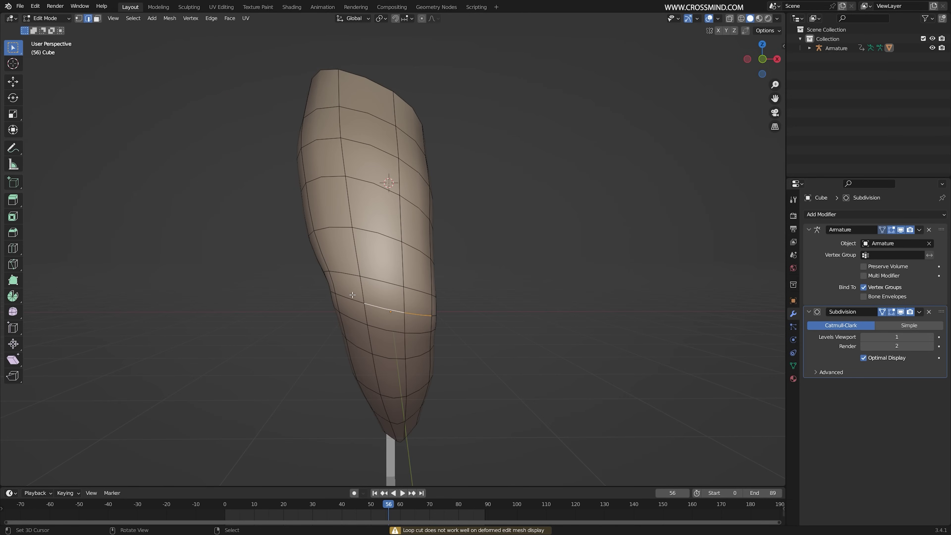
pyautogui.press('s')
pyautogui.moveTo(454, 310); pyautogui.dragTo(351, 291, button='middle')
pyautogui.click(420, 311)
pyautogui.moveTo(401, 225); pyautogui.dragTo(446, 216, button='middle')
# Step: Select the edge run along the side of the thigh and move it outward to round the leg
pyautogui.keyDown('alt'); pyautogui.rightClick(371, 211); pyautogui.keyUp('alt')
pyautogui.press('g')
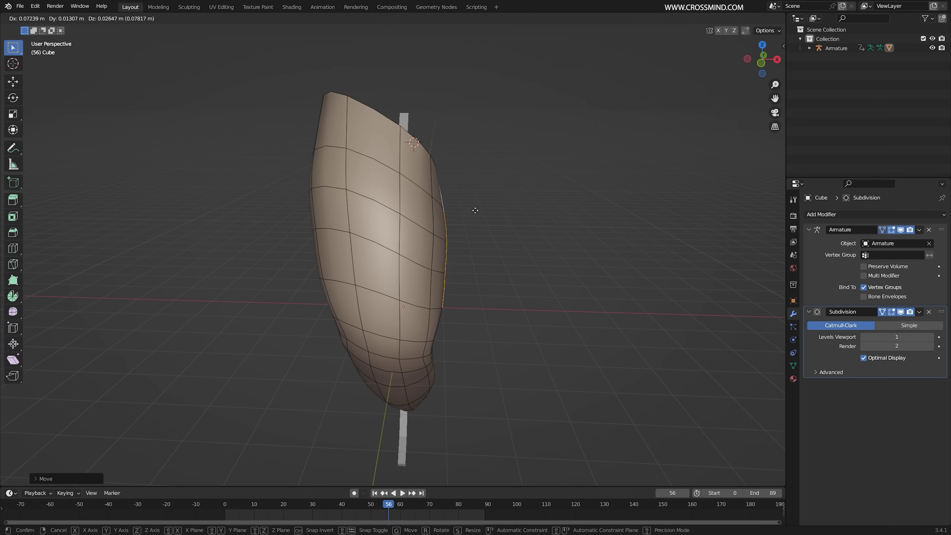
pyautogui.click(418, 205)
pyautogui.moveTo(417, 206); pyautogui.dragTo(356, 216, button='middle')
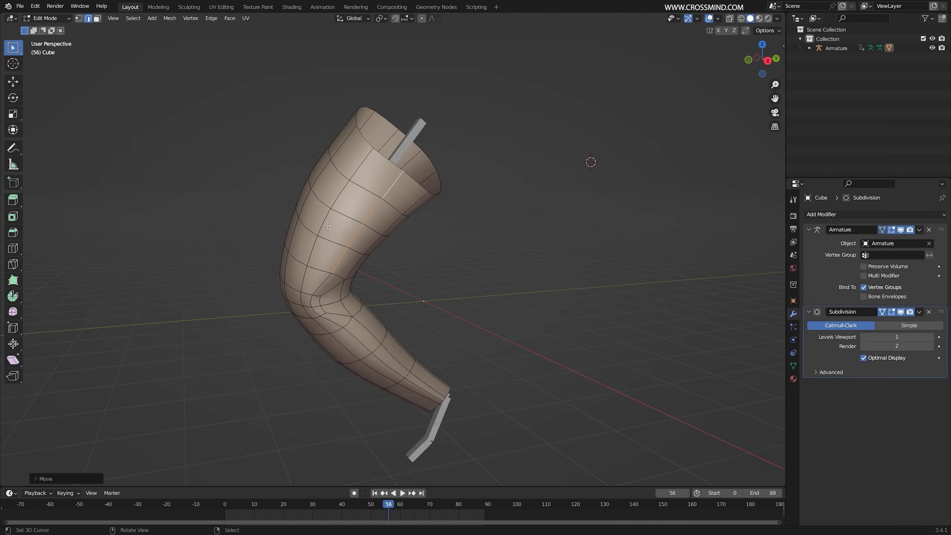
# Step: Move the front-side edge run of the thigh backward to even out the lengthwise spacing
pyautogui.click(329, 213)
pyautogui.moveTo(362, 160); pyautogui.dragTo(364, 161, button='middle')
pyautogui.press('g')
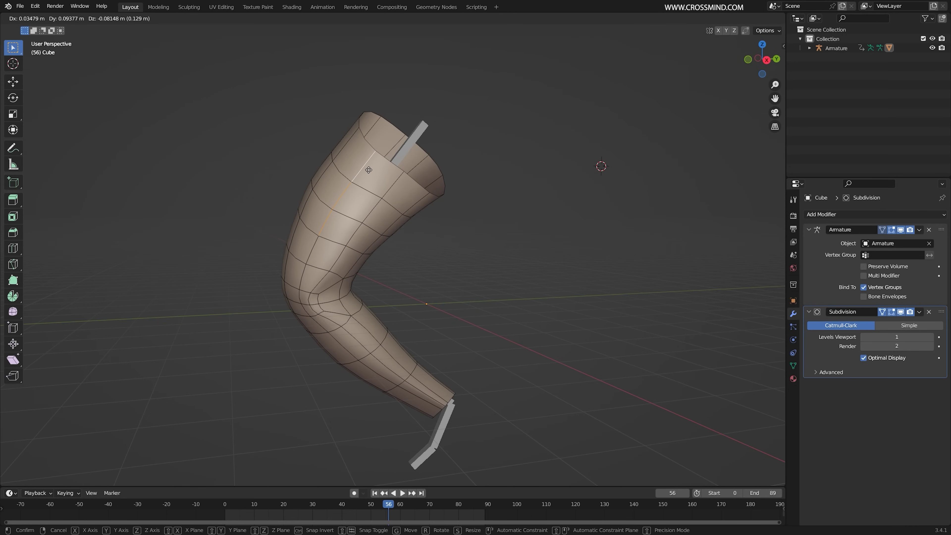
pyautogui.click(399, 224)
pyautogui.moveTo(372, 248); pyautogui.dragTo(399, 228, button='middle')
pyautogui.press('g')
pyautogui.click(392, 223)
# Step: Move the selected vertices on the side of the knee backward to even out the surrounding faces
pyautogui.press('1')
pyautogui.rightClick(423, 243)
pyautogui.press('g')
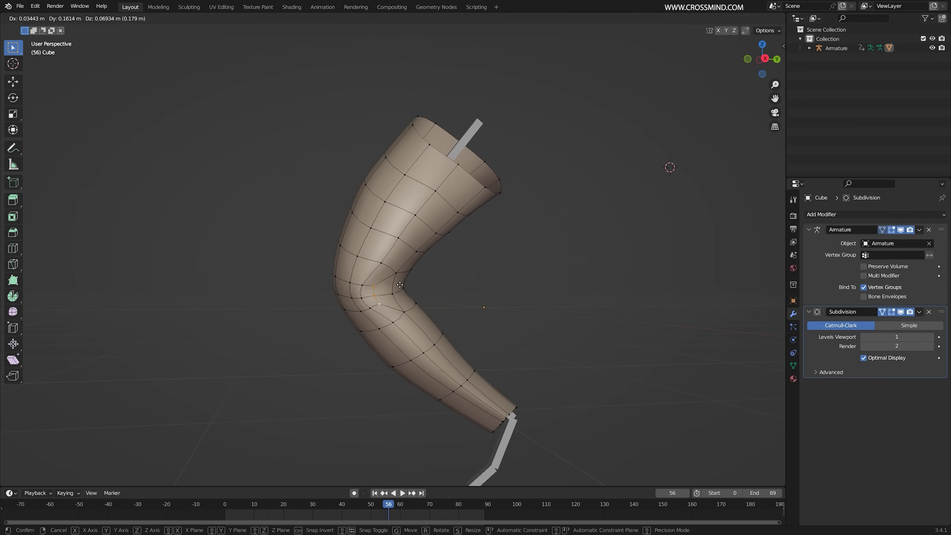
pyautogui.click(424, 244)
# Step: Select the faces on the front of the knee and scale them down to about 0.83
pyautogui.click(437, 283)
pyautogui.moveTo(437, 282); pyautogui.dragTo(483, 272, button='middle')
pyautogui.press('3')
pyautogui.click(485, 272)
pyautogui.press('s')
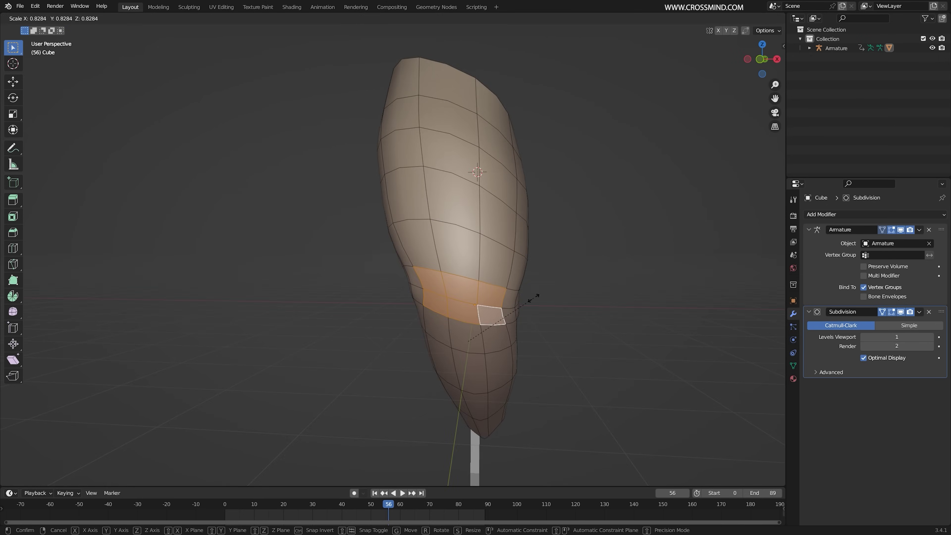
# Step: Slide the horizontal edges across the kneecap to redistribute its faces
pyautogui.press('2')
pyautogui.click(473, 309)
pyautogui.press('g')
pyautogui.press('g')
pyautogui.click(473, 311)
pyautogui.press('g')
pyautogui.press('g')
pyautogui.click(483, 329)
# Step: Scale the selected kneecap vertices to refine the outline of the kneecap
pyautogui.moveTo(483, 329); pyautogui.dragTo(498, 358, button='middle')
pyautogui.press('1')
pyautogui.click(443, 286)
pyautogui.press('s')
pyautogui.click(529, 316)
pyautogui.press('s')
pyautogui.click(481, 331)
# Step: Select the block of faces on the front of the knee and inset them to form a kneecap ring
pyautogui.moveTo(502, 225); pyautogui.dragTo(512, 228, button='middle')
pyautogui.rightClick(471, 201)
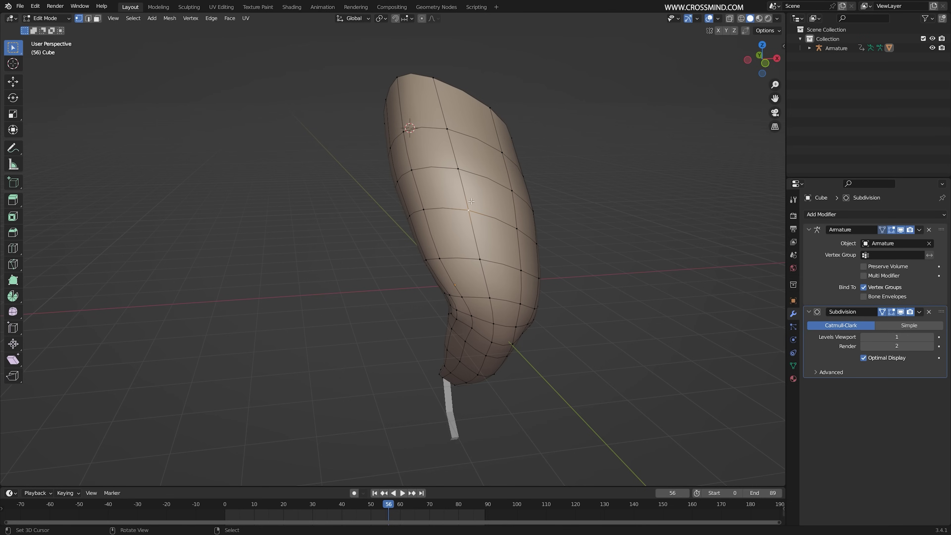
pyautogui.moveTo(486, 174); pyautogui.dragTo(378, 158, button='middle')
pyautogui.rightClick(404, 298)
pyautogui.moveTo(404, 299); pyautogui.dragTo(503, 279, button='middle')
pyautogui.keyDown('shift'); pyautogui.rightClick(524, 273); pyautogui.keyUp('shift')
pyautogui.moveTo(575, 271); pyautogui.dragTo(548, 275, button='middle')
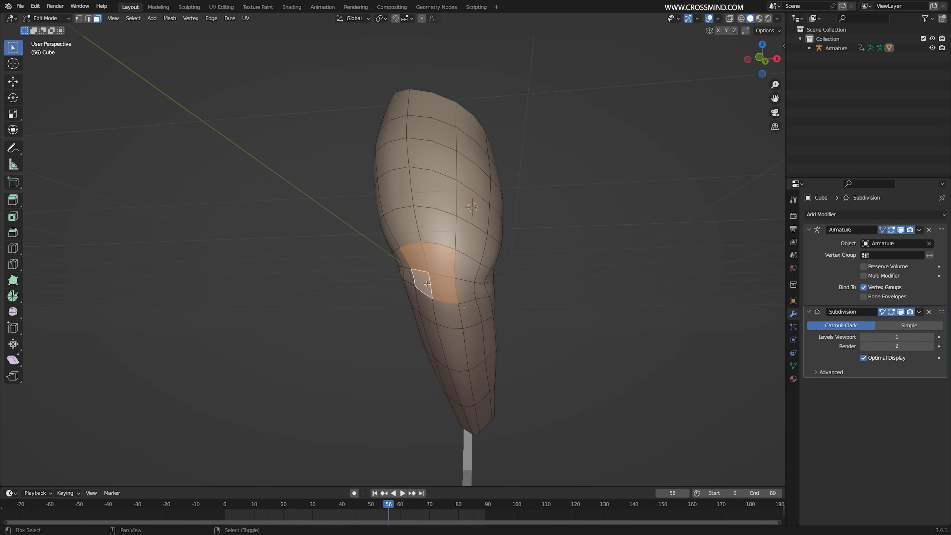
pyautogui.press('i')
pyautogui.click(549, 275)
# Step: Clear the selection, return to Object Mode and inspect the smoothed knee from the side
pyautogui.hotkey('alt', 'a')
pyautogui.scroll(-1, 524, 243)
pyautogui.moveTo(483, 195); pyautogui.dragTo(489, 196, button='middle')
pyautogui.moveTo(434, 233); pyautogui.dragTo(496, 250, button='middle')
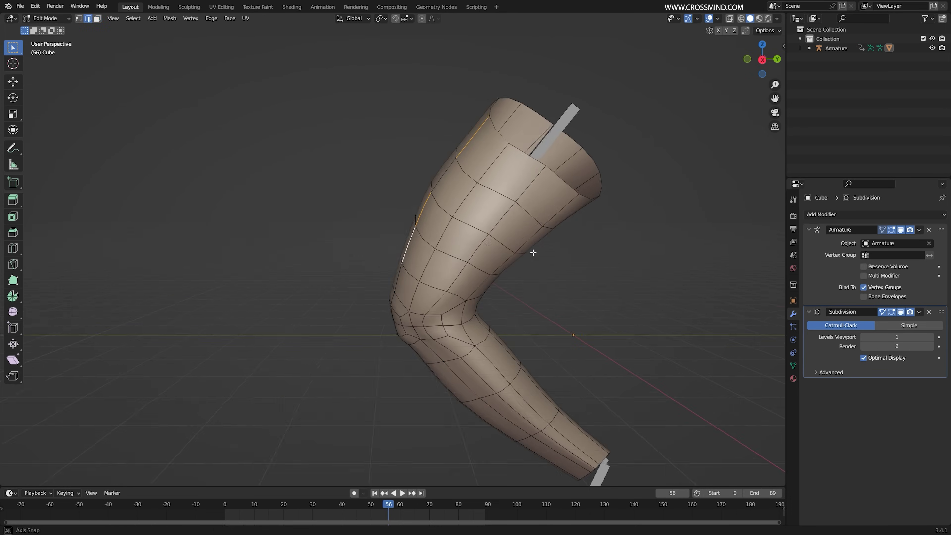
pyautogui.moveTo(532, 253); pyautogui.dragTo(486, 220, button='middle')
pyautogui.press('Tab')
pyautogui.scroll(-2, 519, 240)
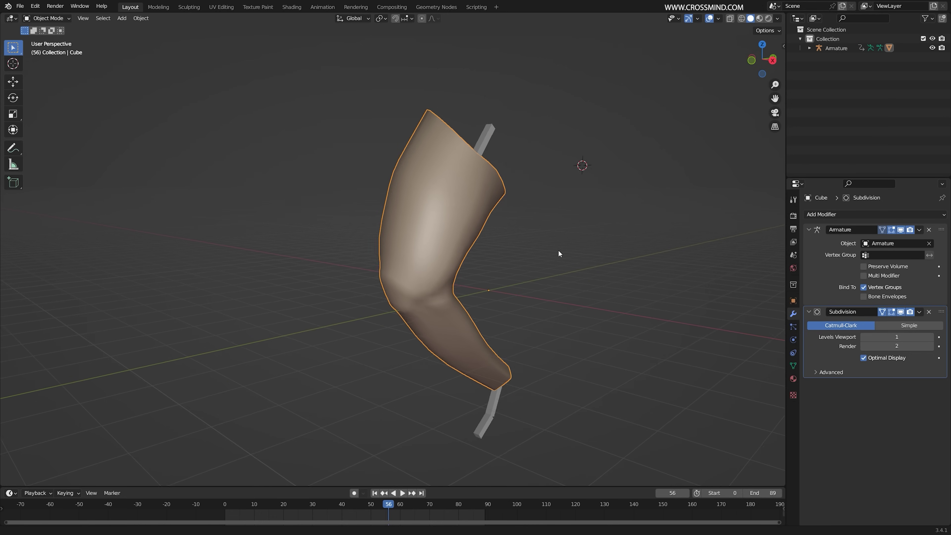
# Step: Replace the Subdivision modifier with a Multiresolution modifier subdivided to level 3
pyautogui.click(928, 312)
pyautogui.click(879, 214)
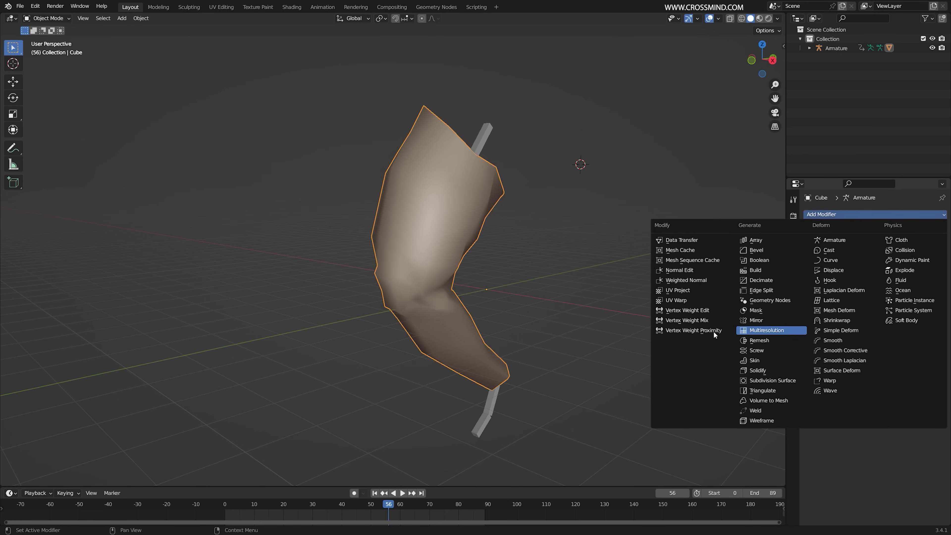
pyautogui.click(764, 329)
pyautogui.moveTo(764, 330); pyautogui.dragTo(653, 318, button='middle')
pyautogui.click(882, 393)
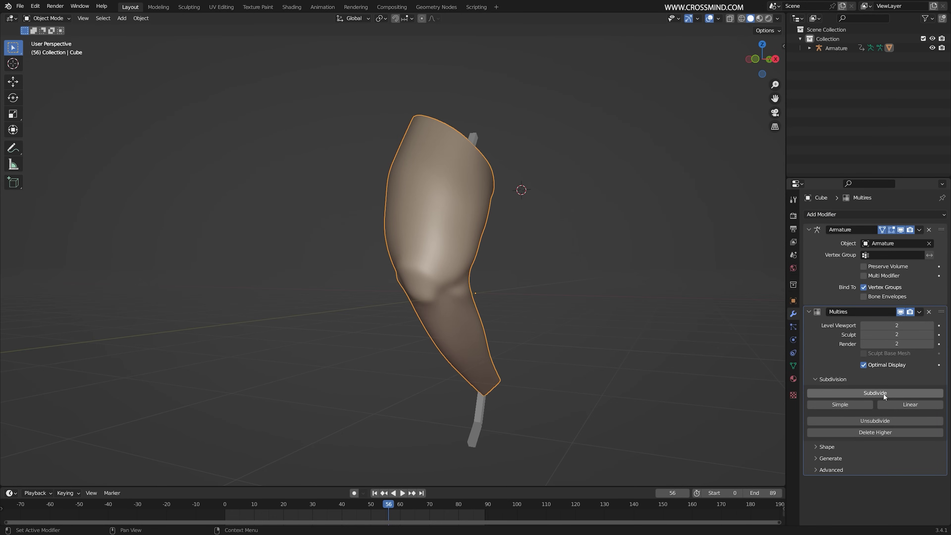
pyautogui.click(883, 393)
# Step: Enter Sculpt Mode, undo a test stroke on the thigh and set the Draw brush strength to 0.465
pyautogui.scroll(2, 533, 222)
pyautogui.hotkey('ctrl', 'Tab')
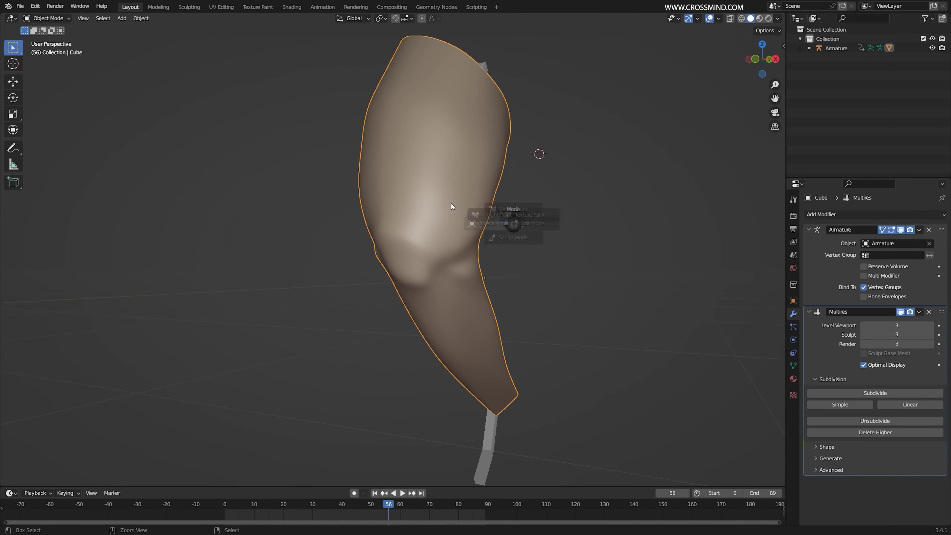
pyautogui.click(522, 276)
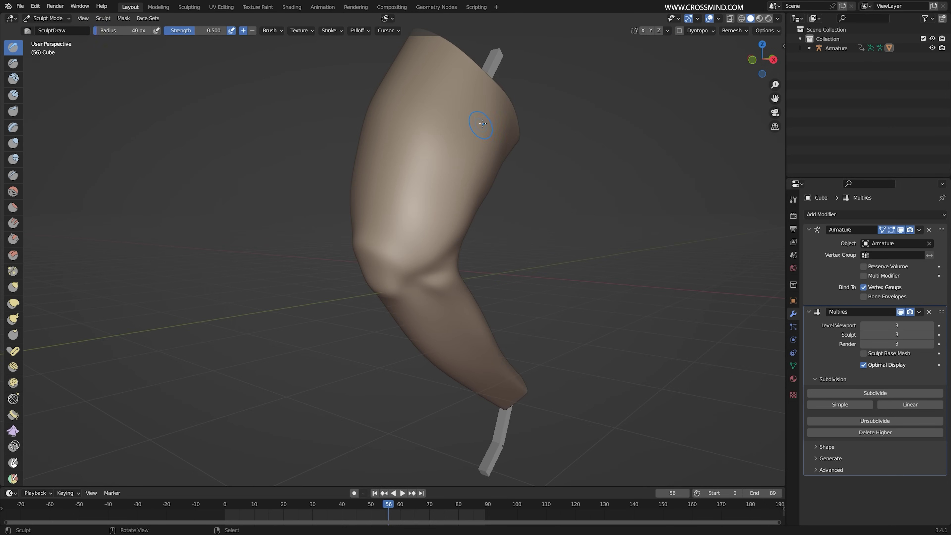
pyautogui.moveTo(468, 119); pyautogui.dragTo(445, 210)
pyautogui.hotkey('ctrl', 'z')
pyautogui.hotkey('shift', 'f')
pyautogui.moveTo(512, 210)
pyautogui.mouseDown(button='middle')
pyautogui.moveTo(573, 262)
pyautogui.moveTo(427, 319)
pyautogui.moveTo(510, 238)
pyautogui.moveTo(541, 265)
pyautogui.moveTo(590, 155)
pyautogui.mouseUp(button='middle')
pyautogui.press('f')
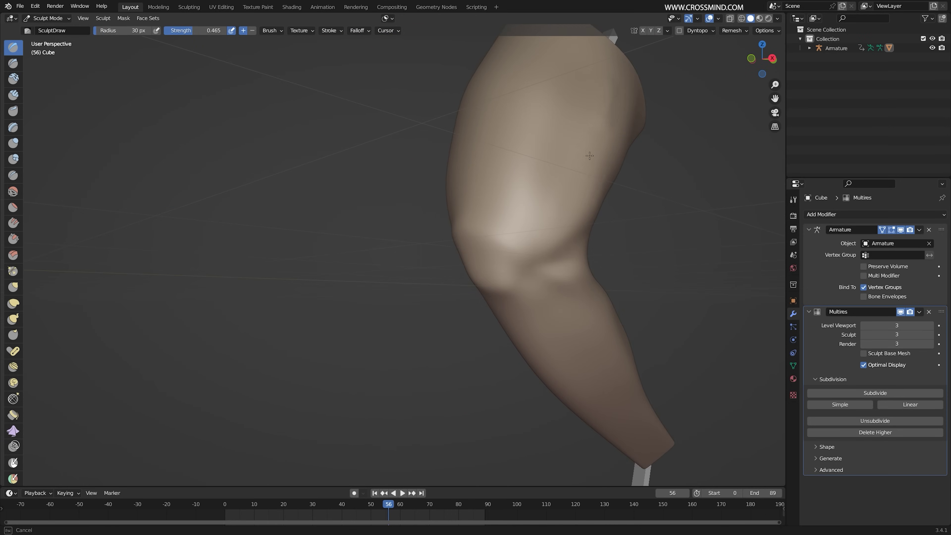
# Step: Subdivide the Multires mesh to level 4 and sculpt a muscle ridge down the side of the thigh
pyautogui.click(875, 393)
pyautogui.moveTo(524, 157); pyautogui.dragTo(575, 133, button='middle')
pyautogui.moveTo(576, 133); pyautogui.dragTo(535, 225)
pyautogui.moveTo(535, 225)
pyautogui.mouseDown(button='middle')
pyautogui.moveTo(486, 262)
pyautogui.moveTo(480, 240)
pyautogui.moveTo(453, 306)
pyautogui.moveTo(441, 138)
pyautogui.moveTo(471, 340)
pyautogui.mouseUp(button='middle')
# Step: Pull the calf outward behind the lower leg with the Grab brush
pyautogui.press('f')
pyautogui.press('f')
pyautogui.press('g')
pyautogui.moveTo(554, 348); pyautogui.dragTo(580, 330)
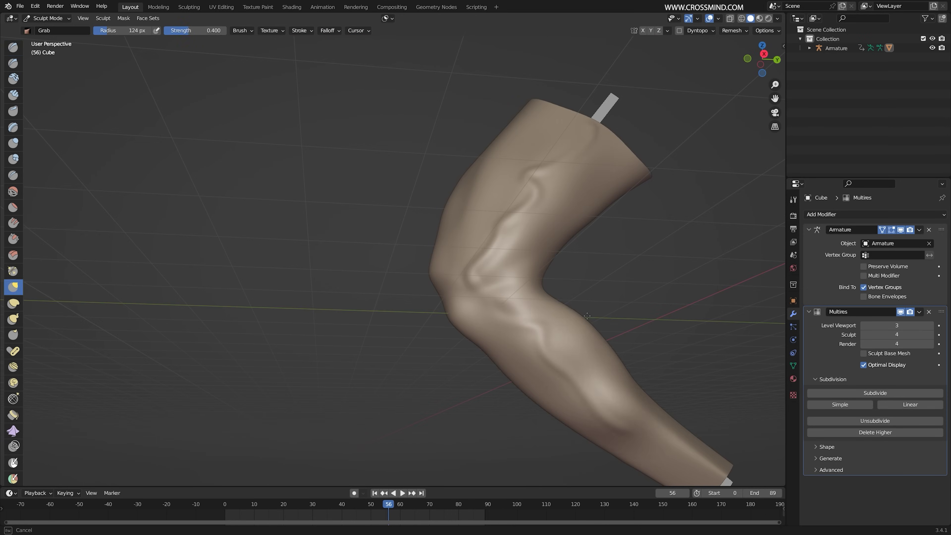
pyautogui.moveTo(580, 329)
pyautogui.mouseDown(button='middle')
pyautogui.moveTo(592, 194)
pyautogui.moveTo(556, 265)
pyautogui.moveTo(471, 166)
pyautogui.moveTo(435, 229)
pyautogui.mouseUp(button='middle')
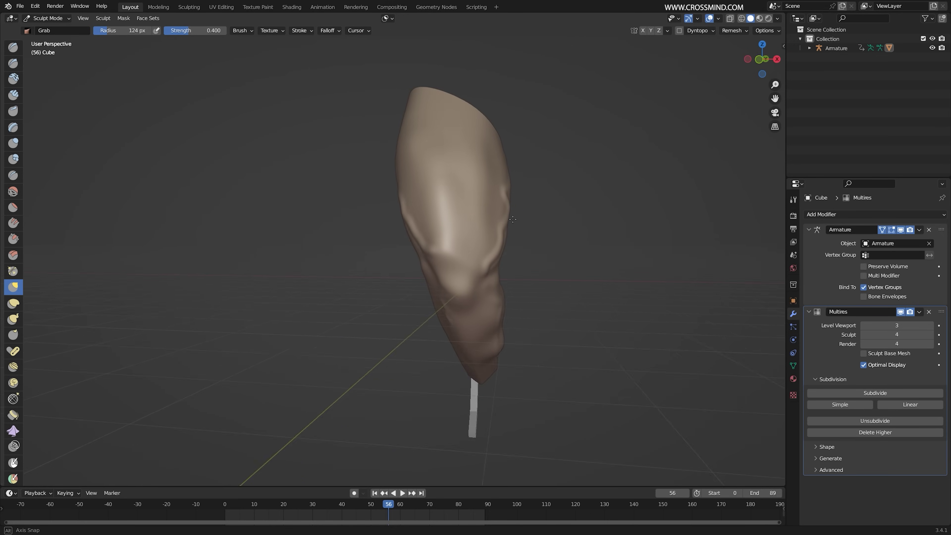
# Step: Check the sculpted leg in wireframe and solid display from Object Mode and return to Sculpt Mode
pyautogui.hotkey('ctrl', 'Tab')
pyautogui.click(405, 249)
pyautogui.press('z')
pyautogui.moveTo(524, 243)
pyautogui.mouseDown(button='middle')
pyautogui.moveTo(460, 242)
pyautogui.moveTo(487, 221)
pyautogui.mouseUp(button='middle')
pyautogui.click(285, 253)
pyautogui.press('z')
pyautogui.click(475, 218)
pyautogui.hotkey('ctrl', 'Tab')
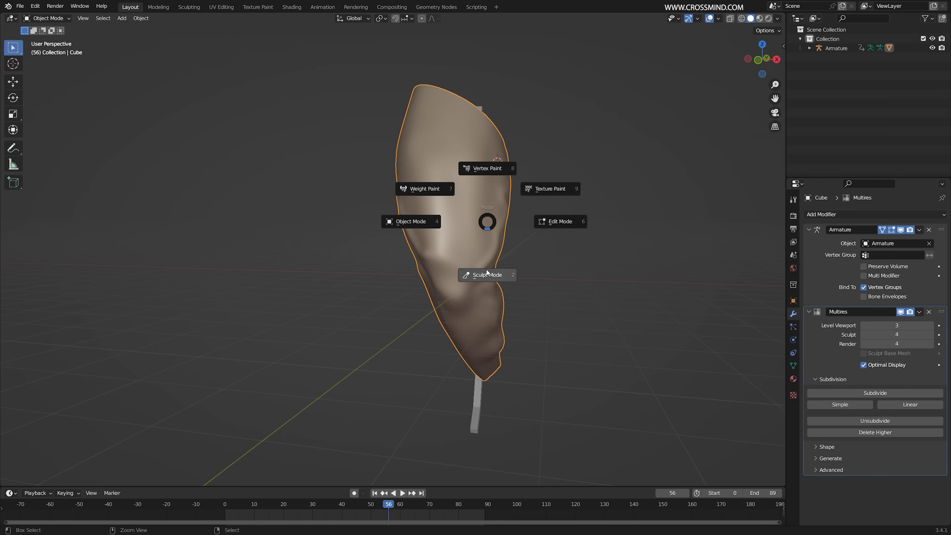
pyautogui.click(486, 269)
pyautogui.press('KP_Decimal')
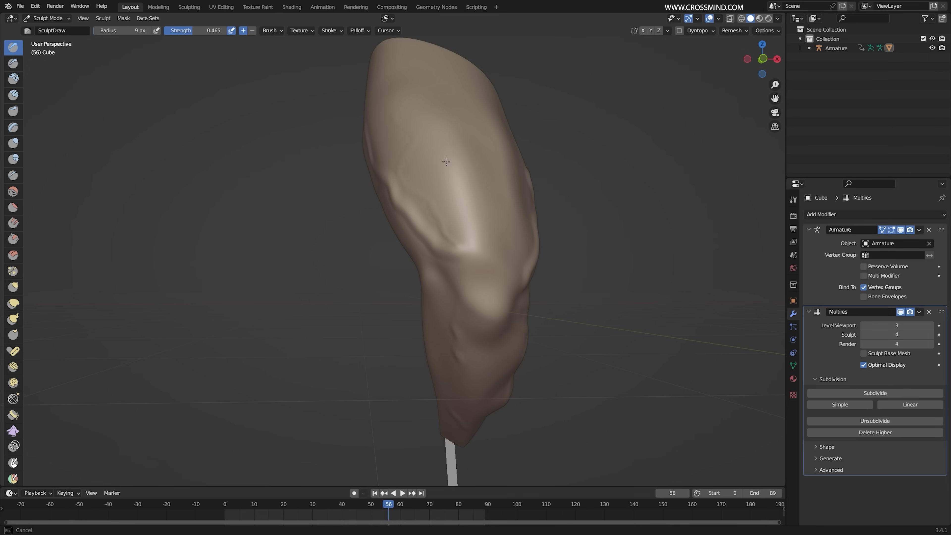
# Step: In wireframe display, raise the Multires viewport level to 4 and subdivide the mesh up to level 6
pyautogui.press('z')
pyautogui.click(517, 233)
pyautogui.moveTo(539, 235); pyautogui.dragTo(506, 251, button='middle')
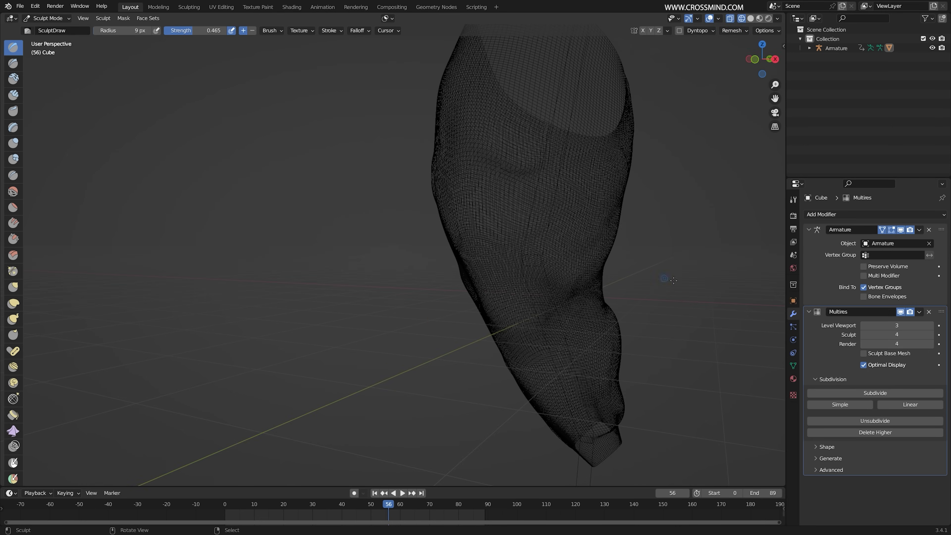
pyautogui.click(931, 326)
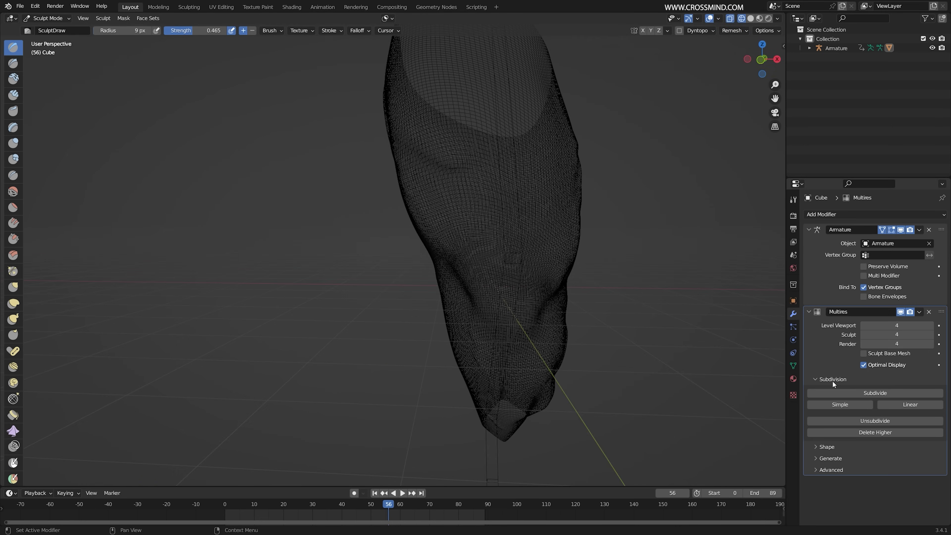
pyautogui.click(875, 393)
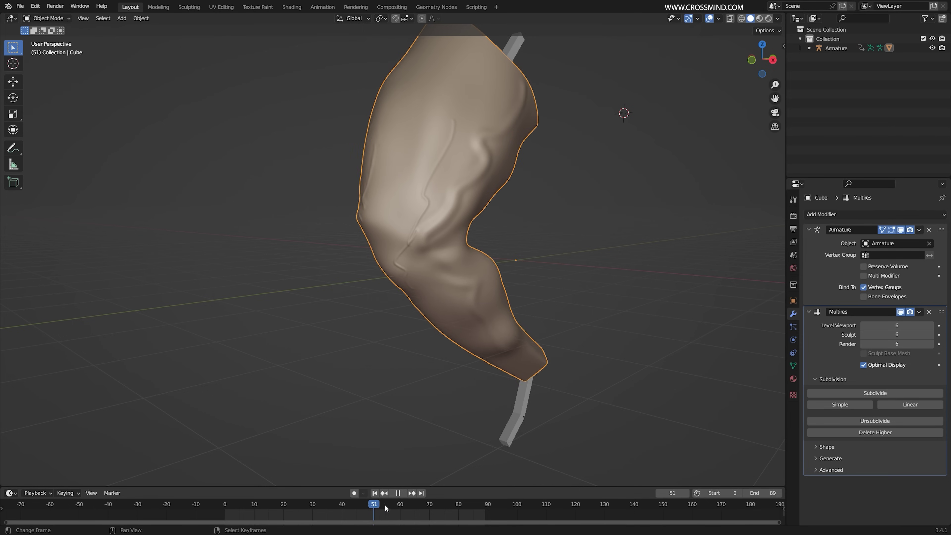
# Step: Scrub the knee-bend animation in solid and wireframe display to examine how the sculpted detail deforms
pyautogui.moveTo(385, 505)
pyautogui.mouseDown()
pyautogui.moveTo(284, 524)
pyautogui.moveTo(353, 529)
pyautogui.moveTo(394, 518)
pyautogui.mouseUp()
pyautogui.press('z')
pyautogui.click(391, 217)
pyautogui.moveTo(423, 320); pyautogui.dragTo(435, 315, button='middle')
pyautogui.click(750, 18)
pyautogui.moveTo(297, 503); pyautogui.dragTo(313, 503)
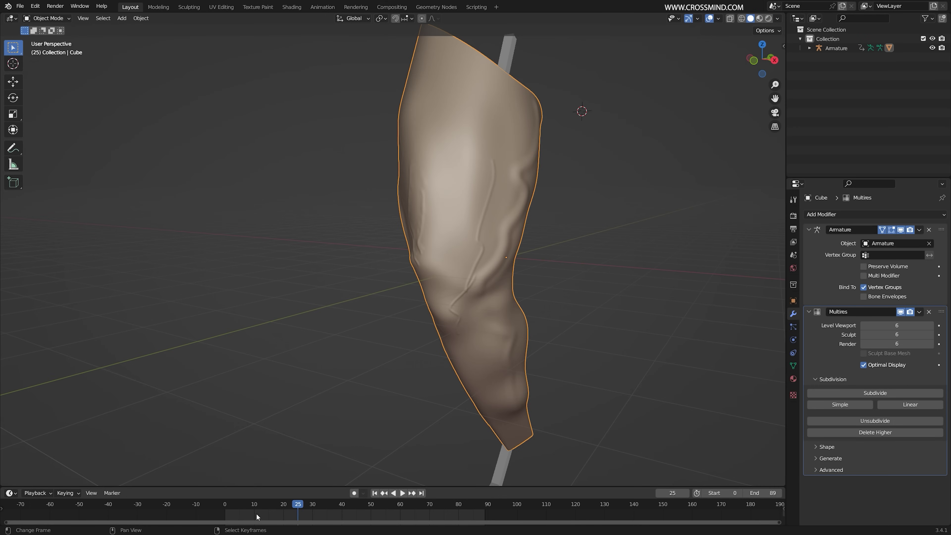
pyautogui.moveTo(257, 513); pyautogui.dragTo(377, 511)
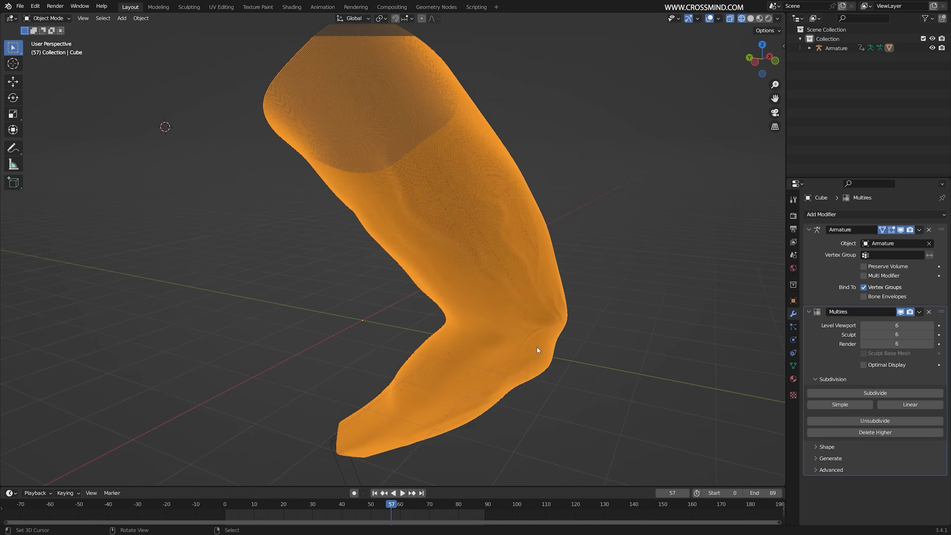
pyautogui.moveTo(536, 347); pyautogui.dragTo(419, 320, button='middle')
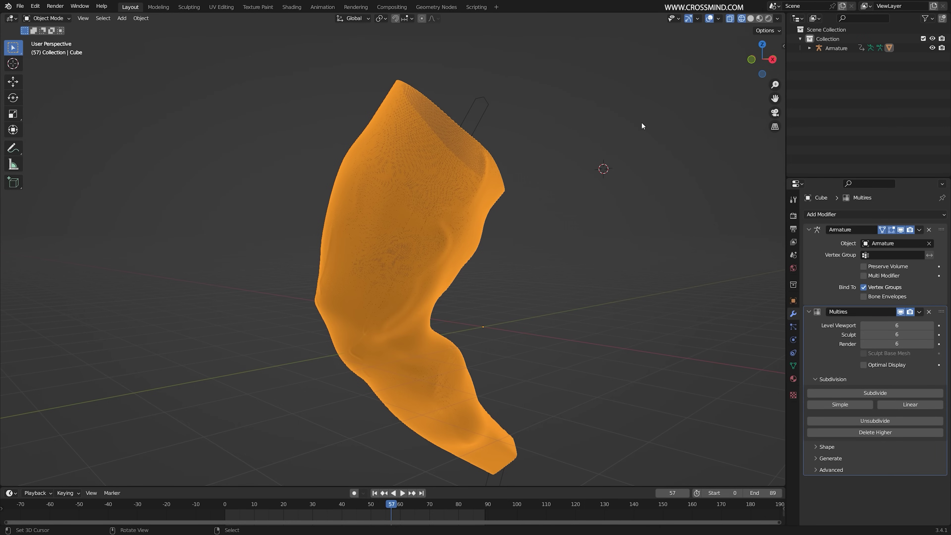
pyautogui.scroll(1, 402, 227)
pyautogui.moveTo(302, 518)
pyautogui.mouseDown()
pyautogui.moveTo(410, 524)
pyautogui.moveTo(307, 507)
pyautogui.moveTo(384, 509)
pyautogui.mouseUp()
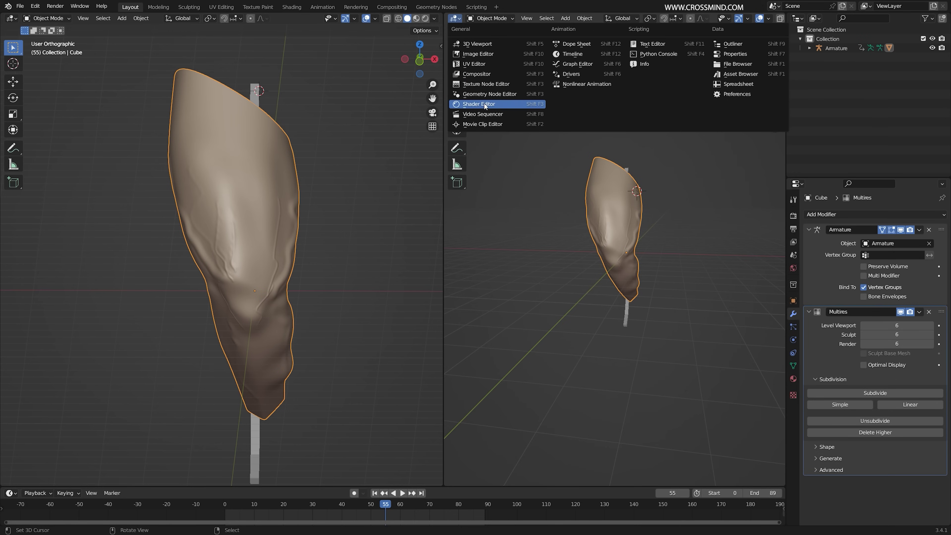
# Step: Turn the second 3D viewport into a Shader Editor showing the leg's material nodes
pyautogui.click(485, 105)
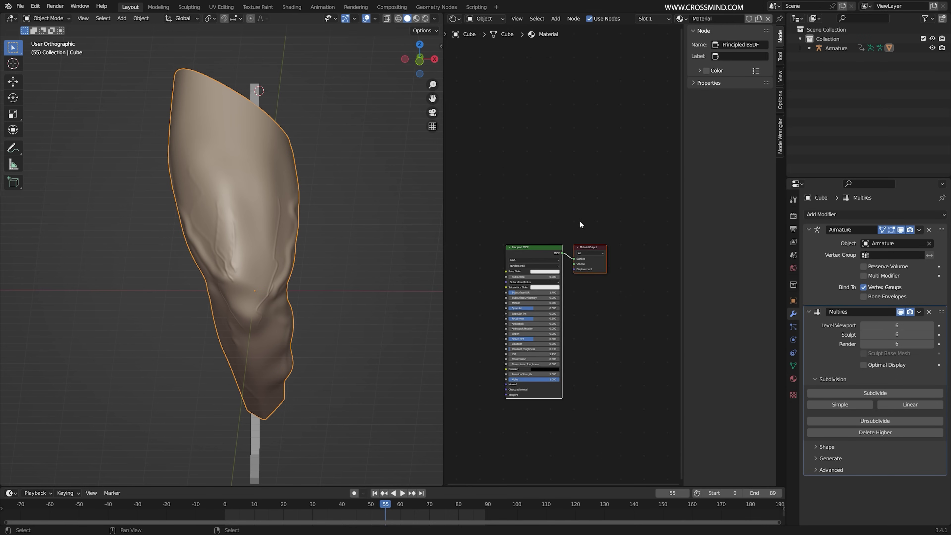
pyautogui.hotkey('shift', 'a')
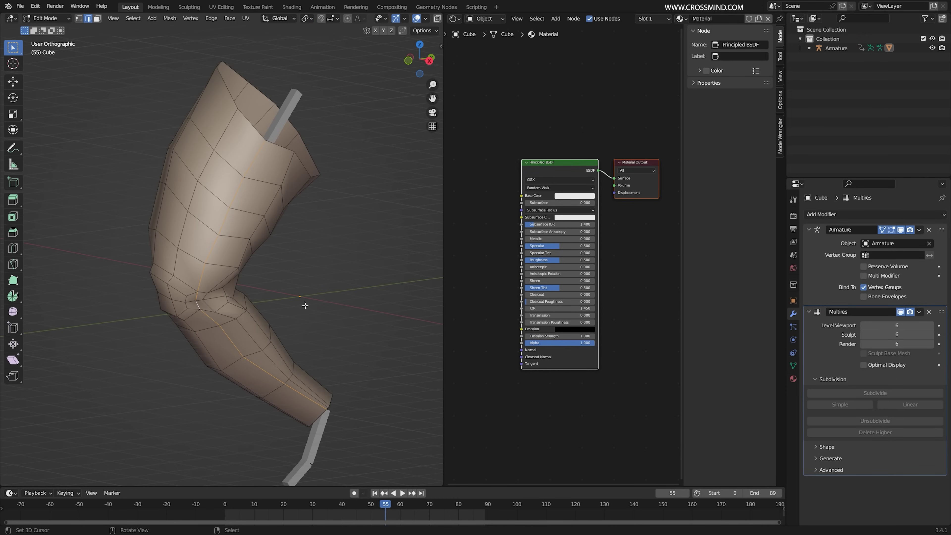
# Step: Mark the lengthwise edge line and both open end loops of the leg as seams and unwrap the whole mesh
pyautogui.moveTo(305, 306); pyautogui.dragTo(300, 310, button='middle')
pyautogui.keyDown('alt'); pyautogui.keyDown('shift'); pyautogui.rightClick(281, 147); pyautogui.keyUp('shift'); pyautogui.keyUp('alt')
pyautogui.keyDown('alt'); pyautogui.keyDown('shift'); pyautogui.rightClick(321, 417); pyautogui.keyUp('shift'); pyautogui.keyUp('alt')
pyautogui.press('u')
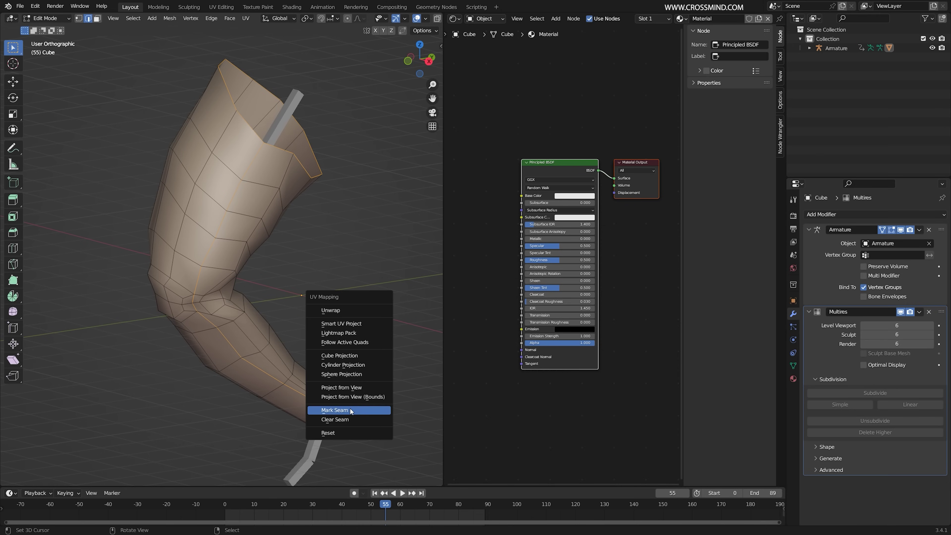
pyautogui.click(350, 410)
pyautogui.press('a')
pyautogui.press('u')
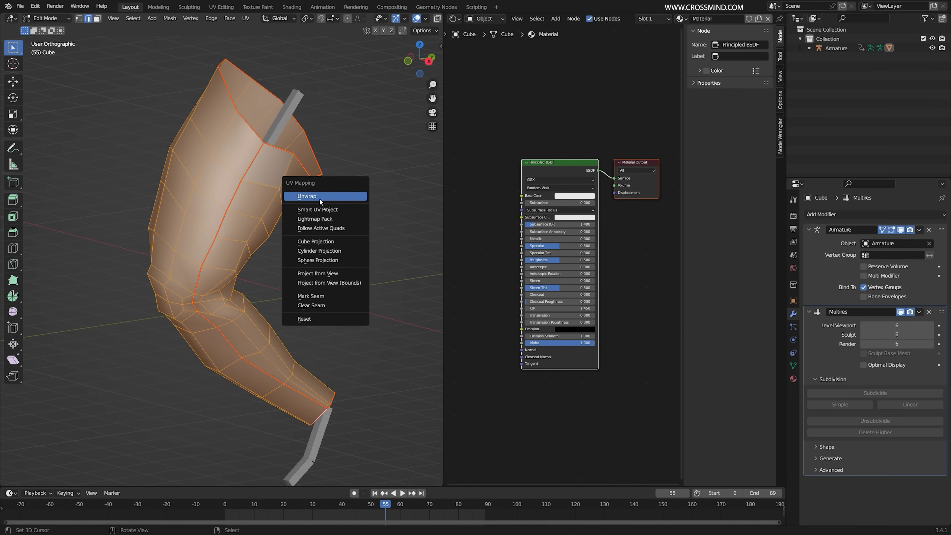
pyautogui.click(321, 195)
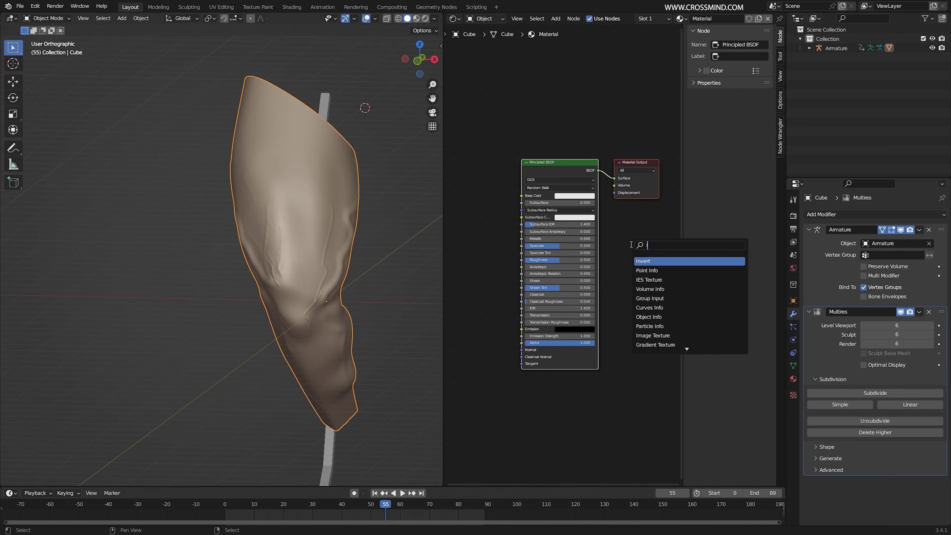
# Step: Add an Image Texture node below the Principled BSDF node
pyautogui.write('mage')
pyautogui.press('Return')
pyautogui.click(506, 415)
pyautogui.moveTo(560, 395); pyautogui.dragTo(583, 263, button='middle')
pyautogui.scroll(3, 583, 263)
pyautogui.click(563, 320)
pyautogui.press('Escape')
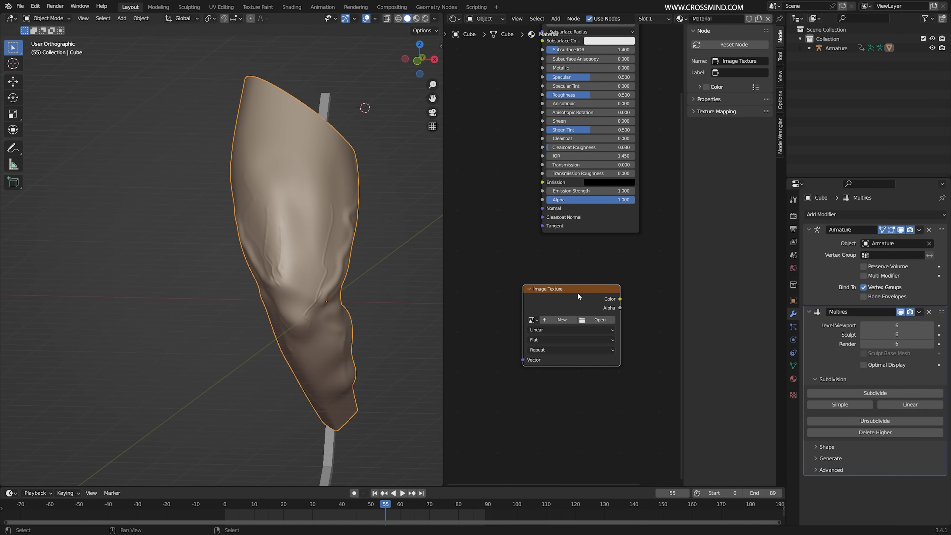
# Step: Create a new blank image in the Image Texture node, 4068 px wide and 4068 px high
pyautogui.click(563, 320)
pyautogui.doubleClick(592, 346)
pyautogui.write('4068')
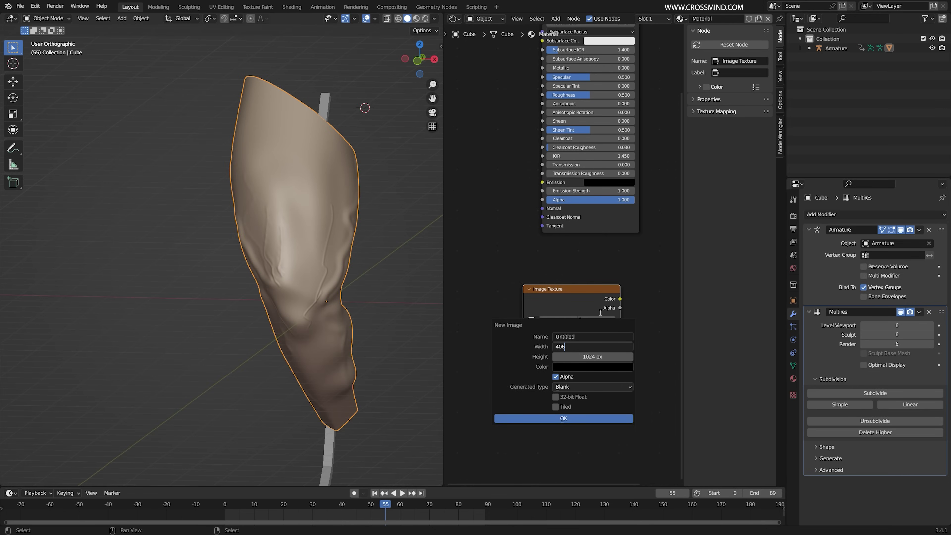
pyautogui.press('Tab')
pyautogui.press('Return')
pyautogui.press('Return')
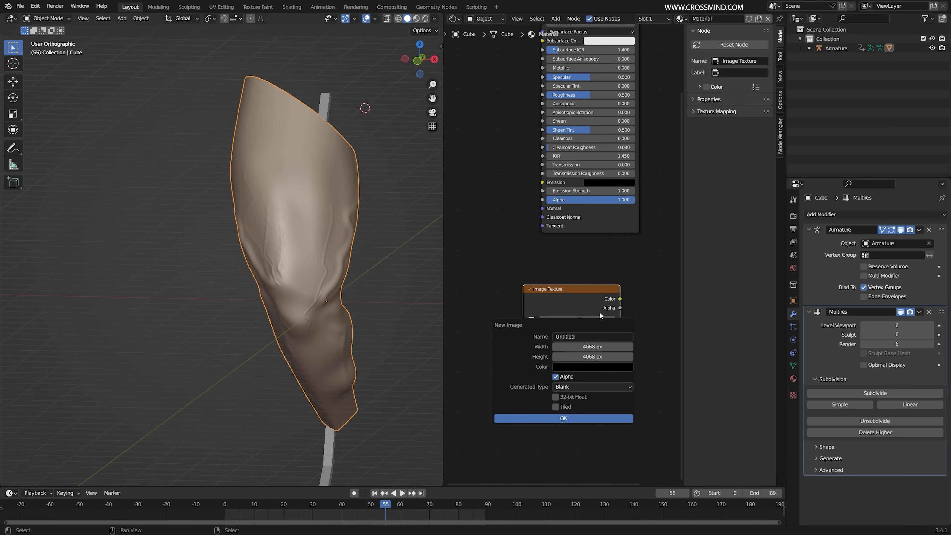
# Step: Set the image's color space to Non-Color and connect its Color output to the Principled BSDF's Normal input
pyautogui.click(584, 369)
pyautogui.moveTo(587, 315); pyautogui.dragTo(541, 209)
pyautogui.moveTo(559, 300); pyautogui.dragTo(594, 335, button='middle')
pyautogui.press('n')
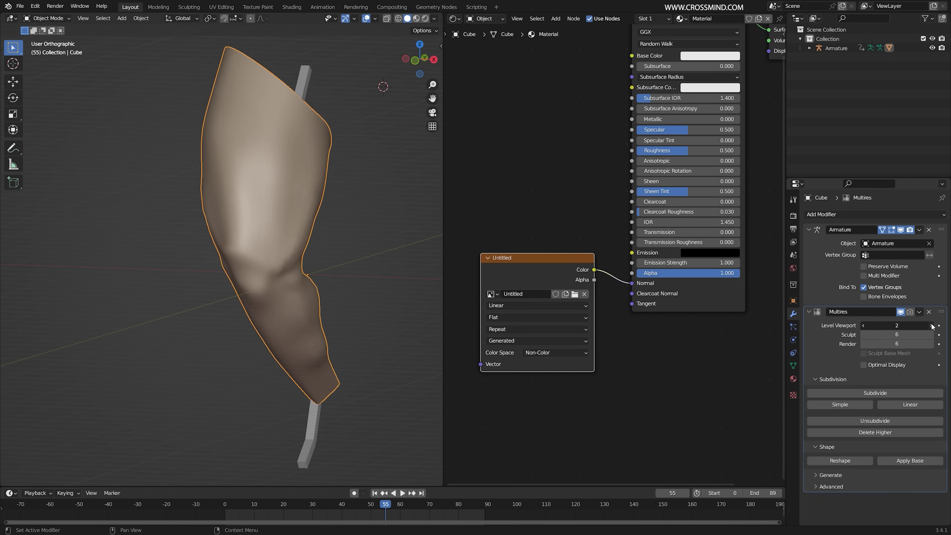
# Step: Switch the render engine from Eevee to Cycles and bring up the bake settings
pyautogui.click(794, 215)
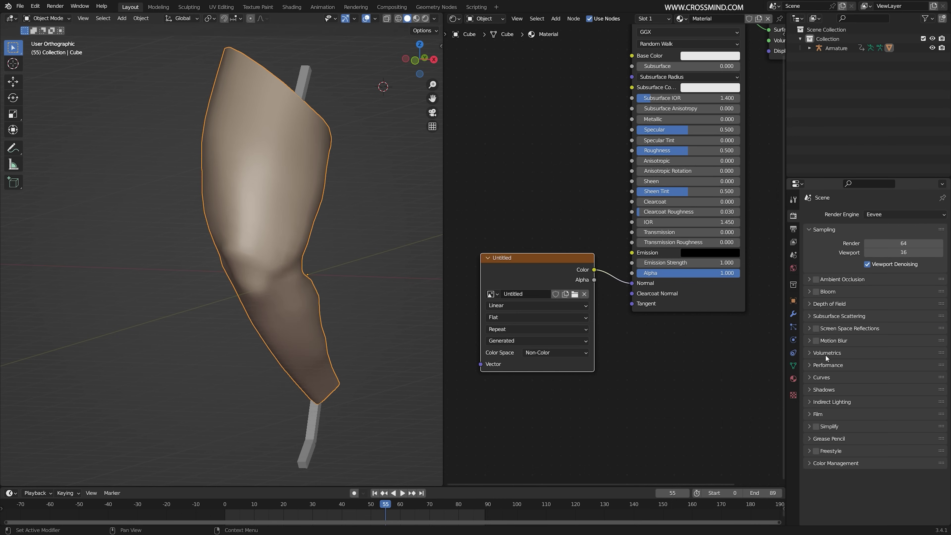
pyautogui.click(880, 246)
pyautogui.scroll(-8, 840, 383)
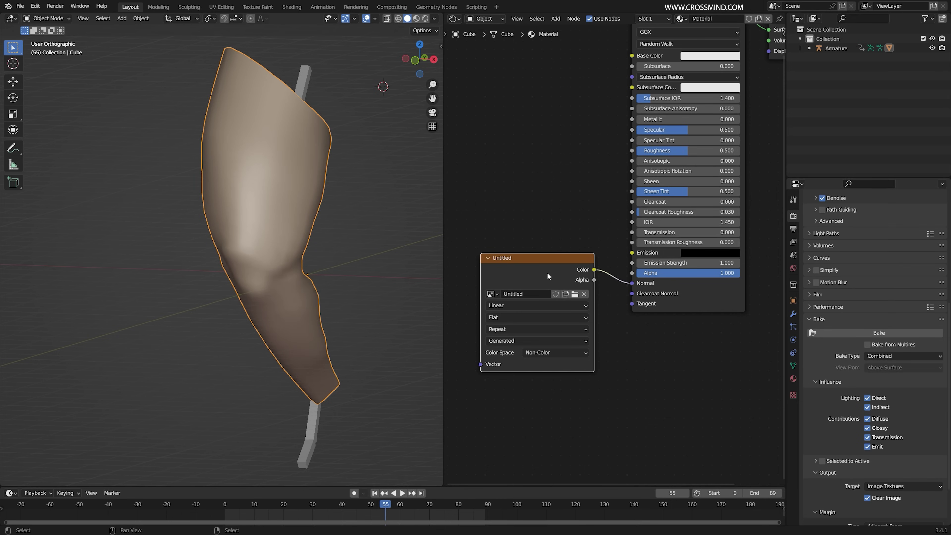
# Step: Bake the leg's Multires detail into the image with Bake from Multires enabled and Bake Type Normals
pyautogui.moveTo(547, 274); pyautogui.dragTo(556, 304, button='middle')
pyautogui.moveTo(295, 212); pyautogui.dragTo(325, 190, button='middle')
pyautogui.scroll(-4, 934, 430)
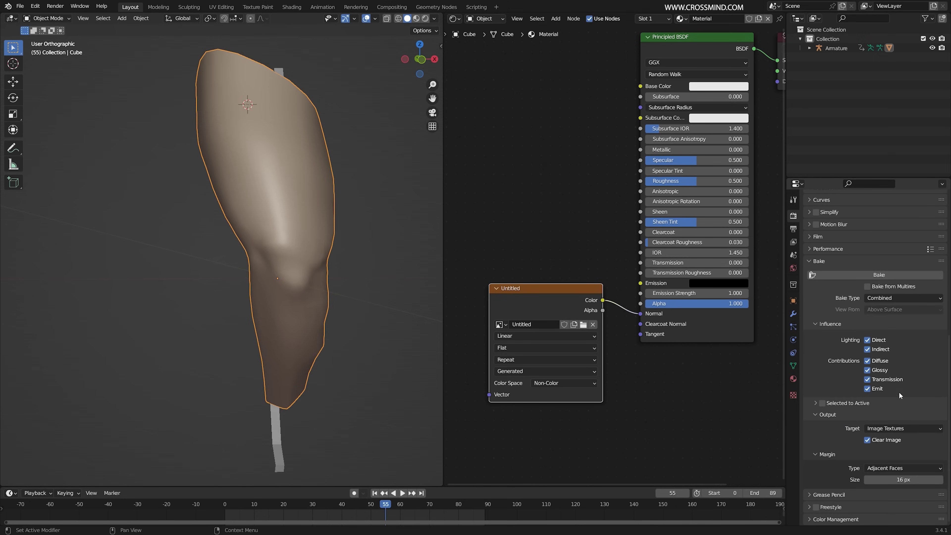
pyautogui.click(894, 348)
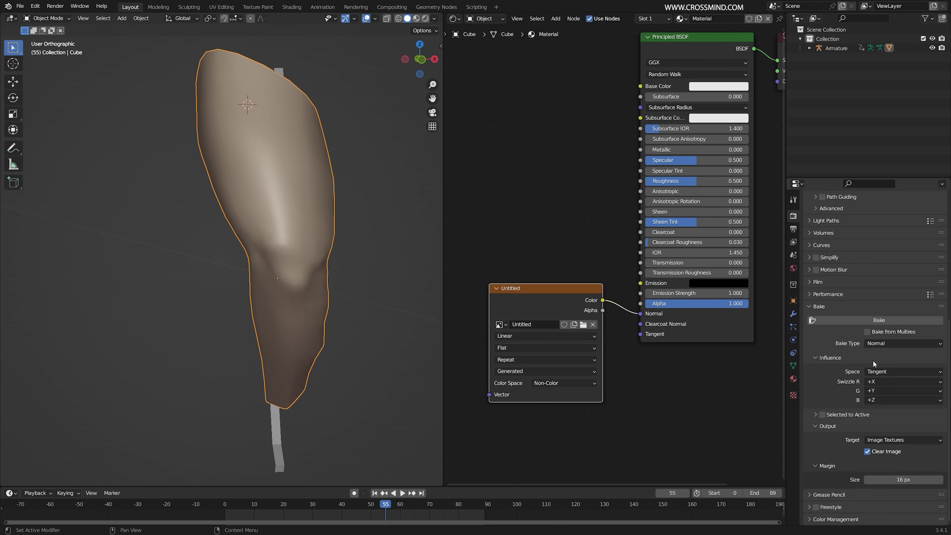
pyautogui.click(893, 399)
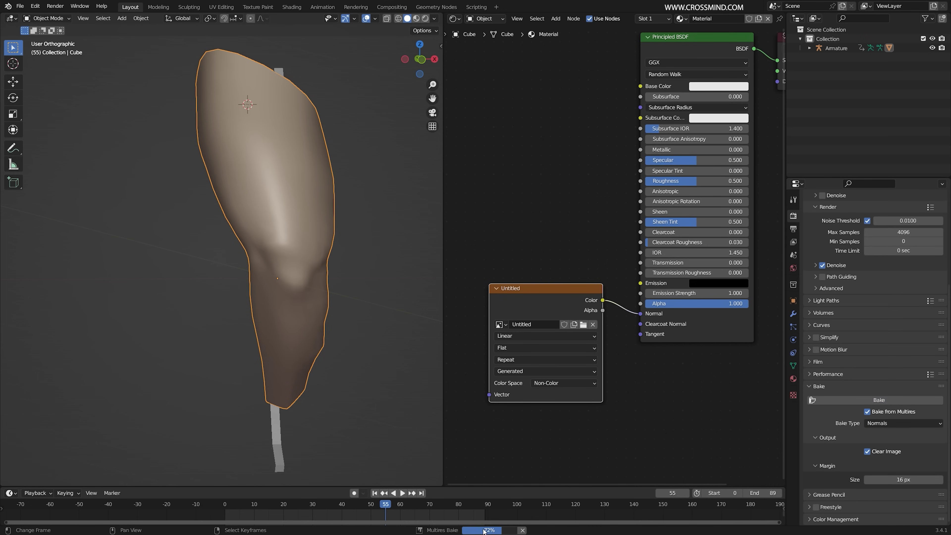
# Step: Insert a Normal Map node on the link between the image texture and the Principled BSDF's Normal input
pyautogui.hotkey('shift', 'a')
pyautogui.write('no')
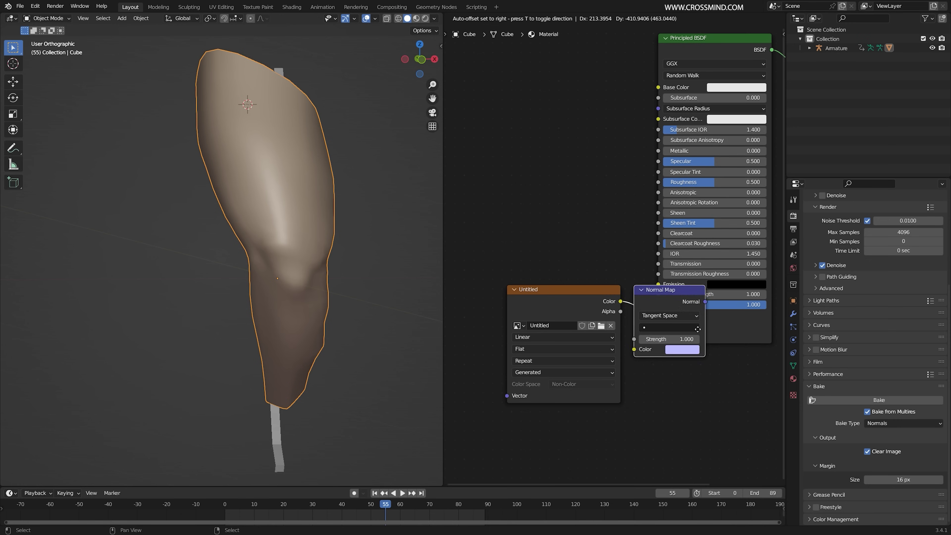
pyautogui.click(698, 329)
# Step: Show the leg in Material Preview and change the material's Base Color to orange
pyautogui.moveTo(395, 88); pyautogui.dragTo(412, 56, button='middle')
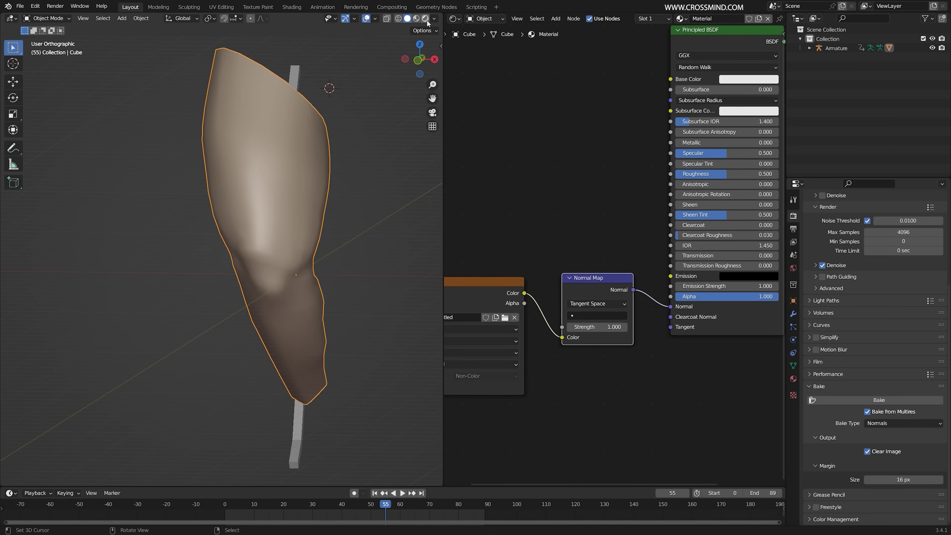
pyautogui.click(416, 18)
pyautogui.moveTo(312, 259); pyautogui.dragTo(430, 262, button='middle')
pyautogui.scroll(3, 336, 264)
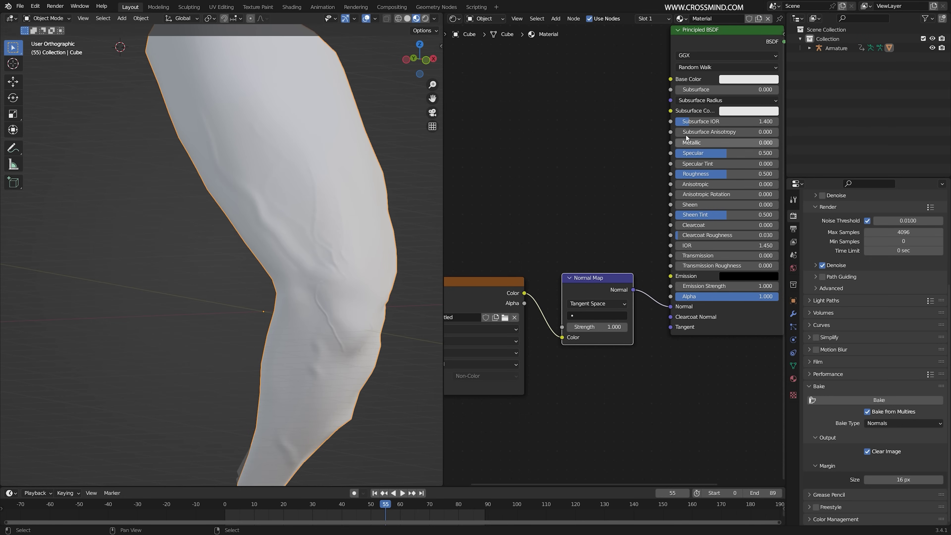
pyautogui.moveTo(686, 133); pyautogui.dragTo(669, 162, button='middle')
pyautogui.click(703, 48)
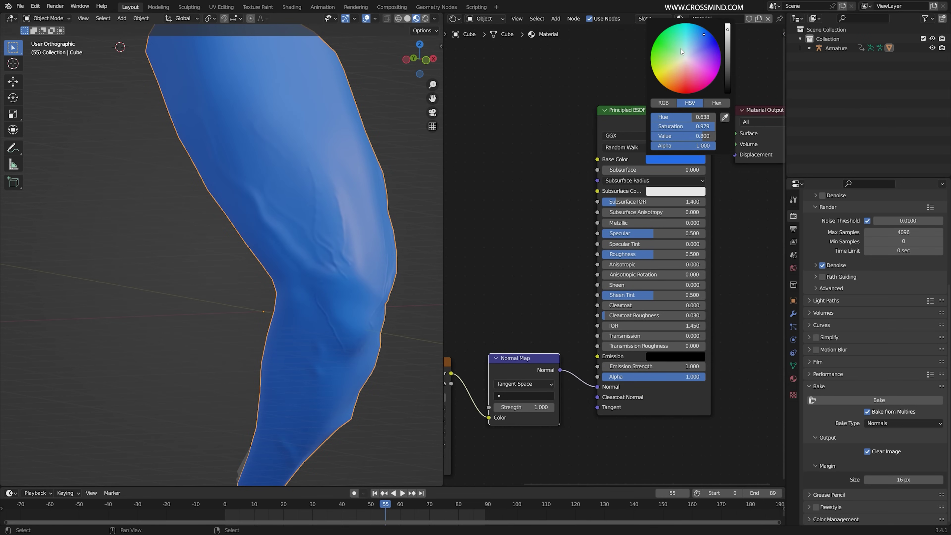
pyautogui.click(675, 80)
pyautogui.moveTo(329, 248); pyautogui.dragTo(316, 257, button='middle')
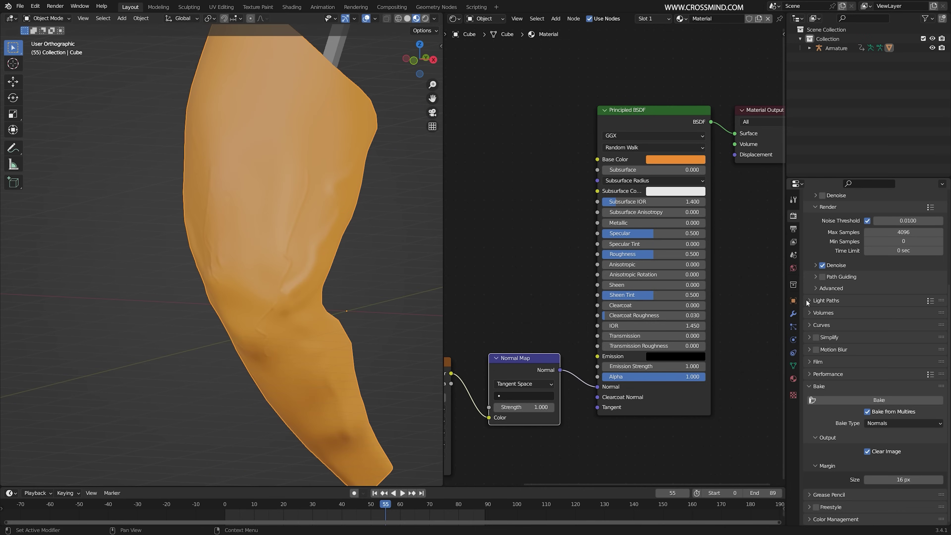
# Step: Preview the baked image texture on the leg and examine the normal map enlarged in the Image Editor
pyautogui.click(792, 313)
pyautogui.moveTo(450, 377); pyautogui.dragTo(535, 321, button='middle')
pyautogui.keyDown('ctrl'); pyautogui.keyDown('shift'); pyautogui.click(514, 321); pyautogui.keyUp('shift'); pyautogui.keyUp('ctrl')
pyautogui.moveTo(415, 285); pyautogui.dragTo(396, 280, button='middle')
pyautogui.scroll(2, 346, 286)
pyautogui.scroll(2, 313, 264)
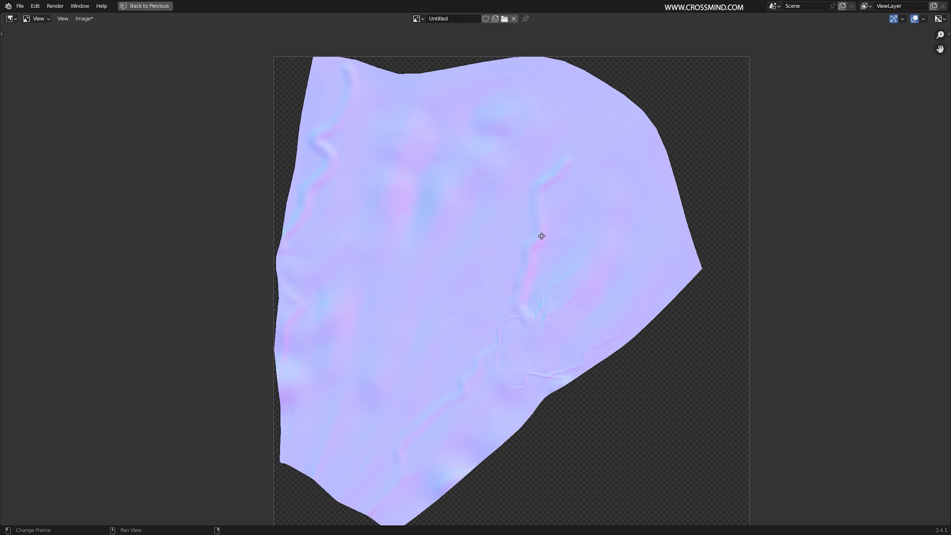
pyautogui.scroll(1, 539, 235)
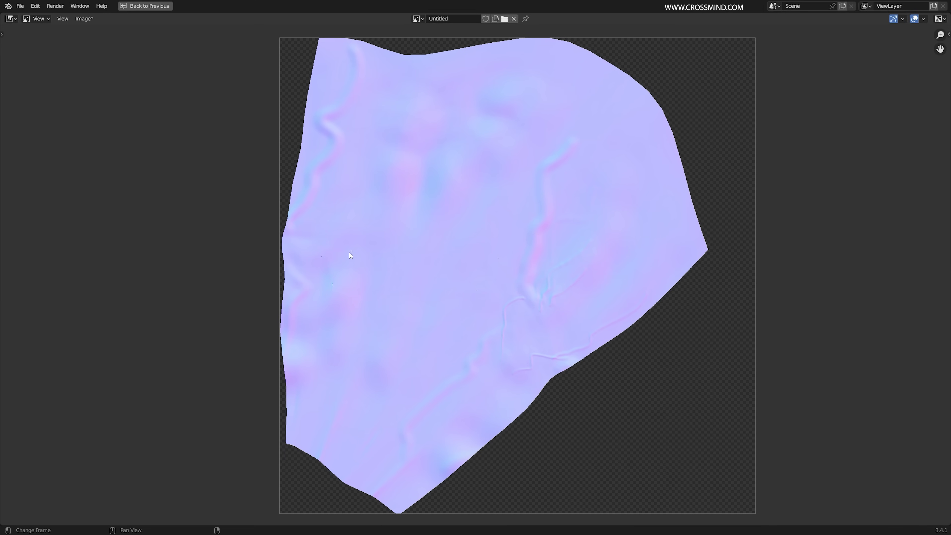
pyautogui.hotkey('ctrl', 'space')
# Step: Replace the Image Editor with a node editor and compare the leg in wireframe and Material Preview display
pyautogui.click(454, 19)
pyautogui.click(483, 95)
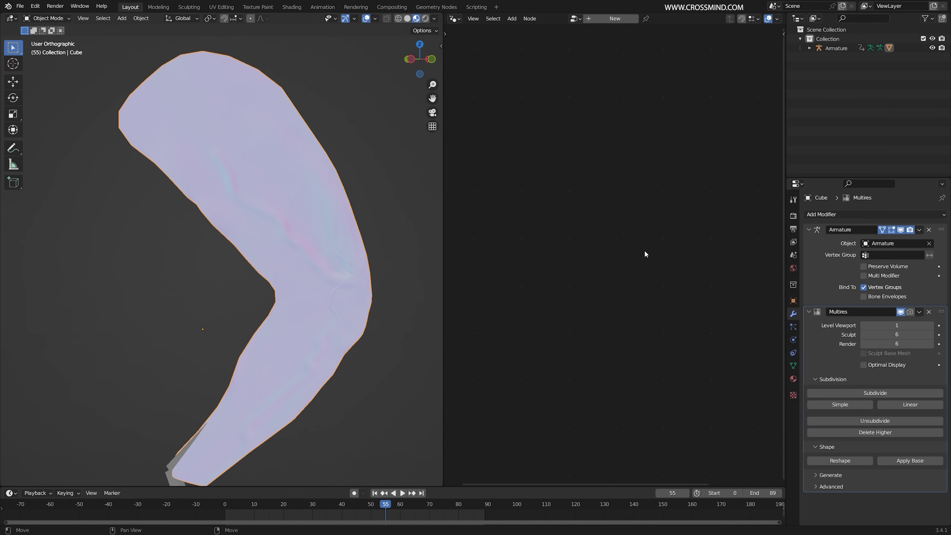
pyautogui.hotkey('shift', 'z')
pyautogui.moveTo(333, 218)
pyautogui.mouseDown(button='middle')
pyautogui.moveTo(329, 235)
pyautogui.moveTo(375, 212)
pyautogui.moveTo(271, 245)
pyautogui.moveTo(262, 187)
pyautogui.mouseUp(button='middle')
pyautogui.click(376, 212)
pyautogui.click(340, 237)
pyautogui.press('z')
pyautogui.click(387, 239)
pyautogui.click(416, 19)
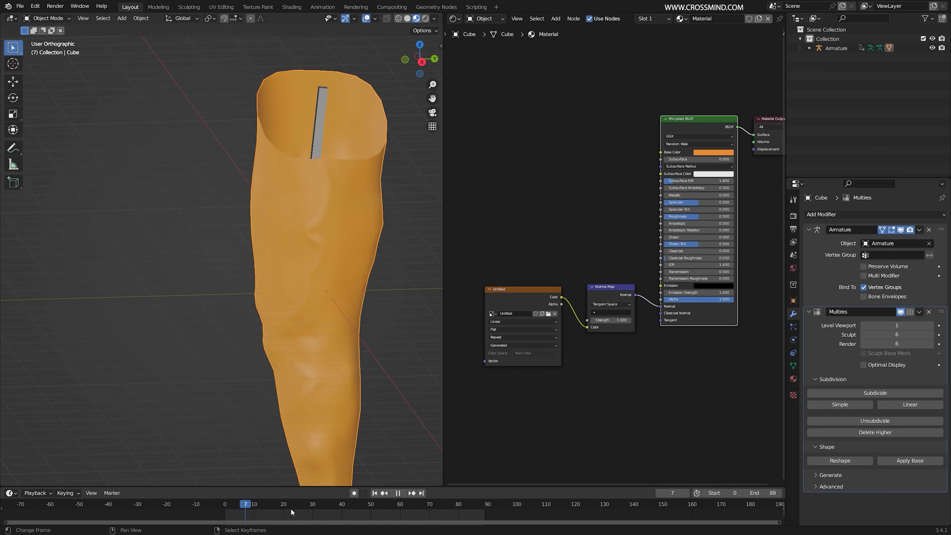
# Step: Scrub the knee-bend animation to examine how the baked detail deforms, trying out an edge move behind the thigh in Edit Mode
pyautogui.moveTo(291, 508); pyautogui.dragTo(409, 512)
pyautogui.press('Tab')
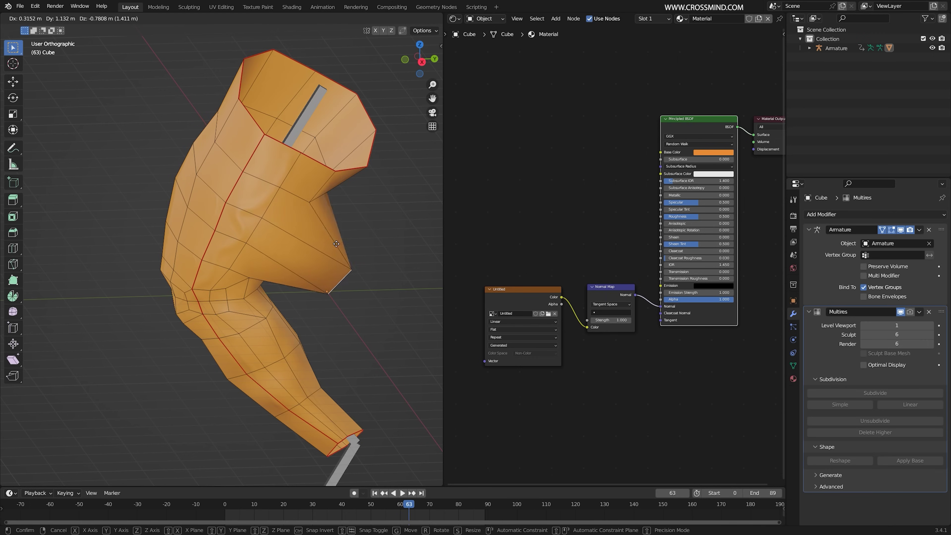
pyautogui.press('Tab')
pyautogui.moveTo(356, 43); pyautogui.dragTo(356, 56, button='middle')
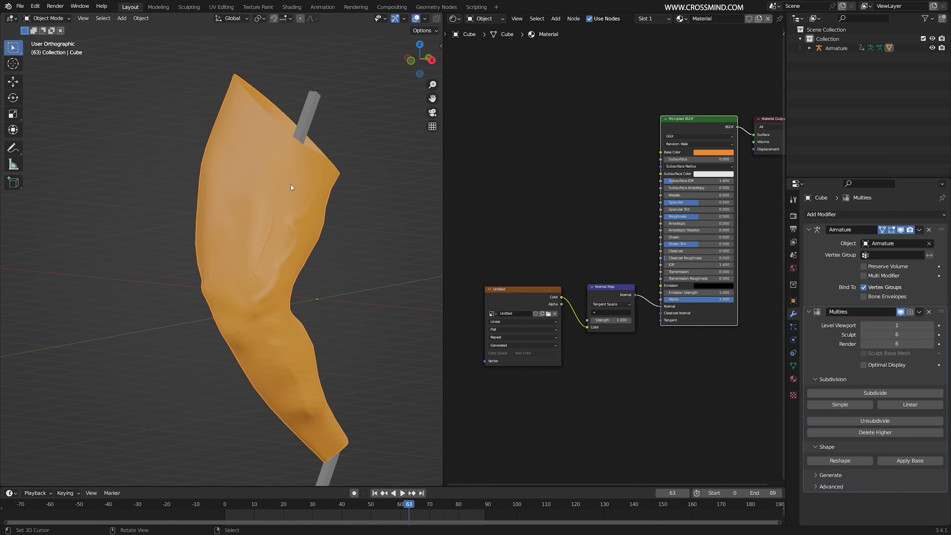
pyautogui.moveTo(269, 518); pyautogui.dragTo(377, 513)
# Step: Apply the leg's Multires modifier and play the knee-bend animation to check the low-resolution mesh
pyautogui.click(920, 312)
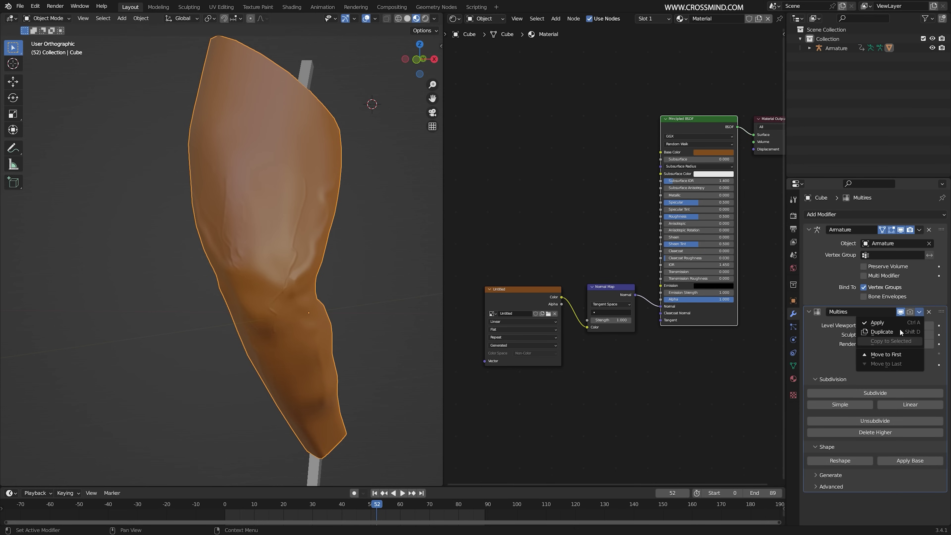
pyautogui.click(892, 322)
pyautogui.moveTo(256, 303); pyautogui.dragTo(328, 283, button='middle')
pyautogui.press('space')
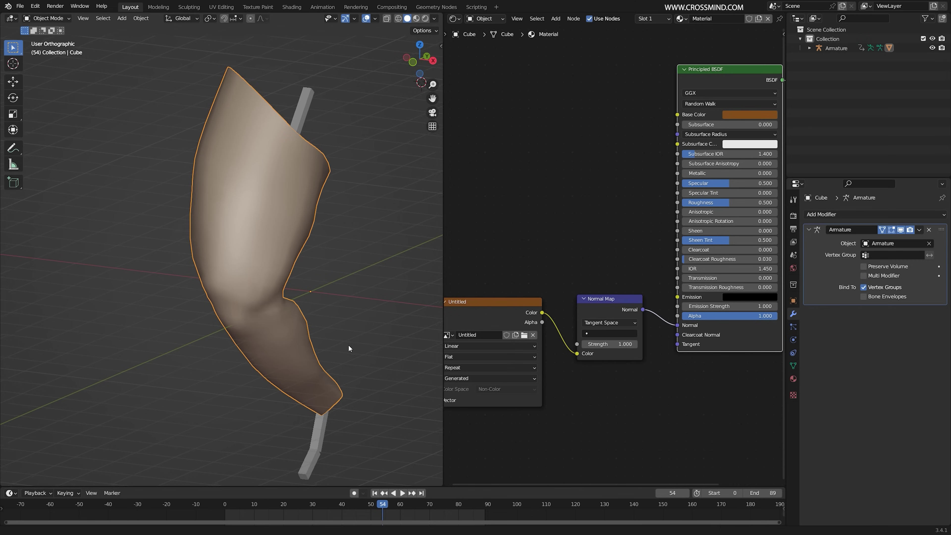
pyautogui.press('space')
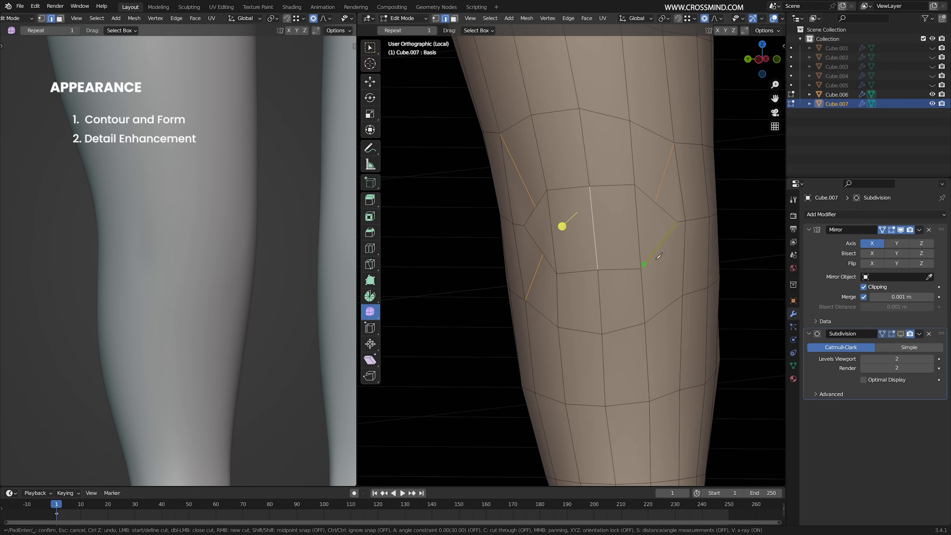
# Step: Finish the knife cut beside the kneecap on Cube.007 and reposition the vertices below the kneecap
pyautogui.press('Return')
pyautogui.press('1')
pyautogui.press('g')
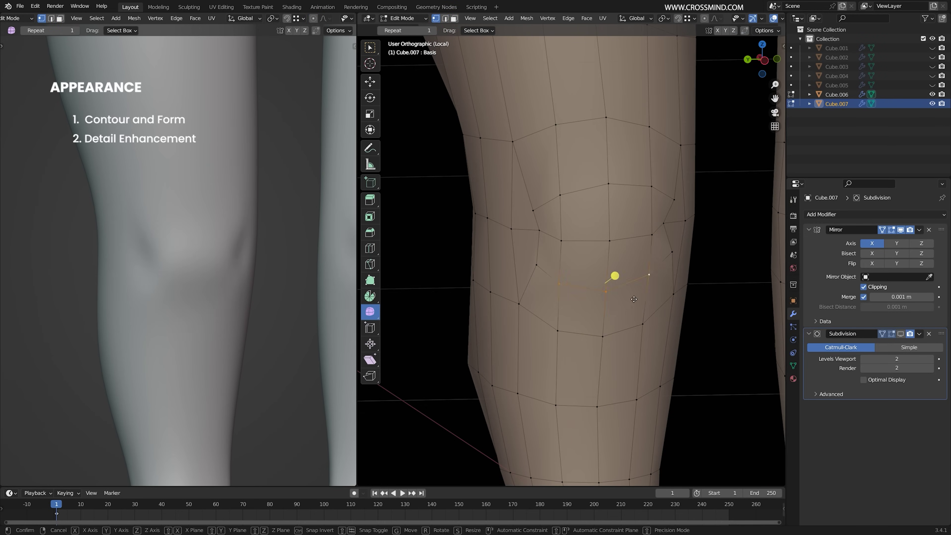
pyautogui.click(634, 299)
# Step: Scale and move individual faces around the kneecap and along the side of the knee in face selection mode
pyautogui.press('3')
pyautogui.press('s')
pyautogui.press('g')
pyautogui.rightClick(513, 202)
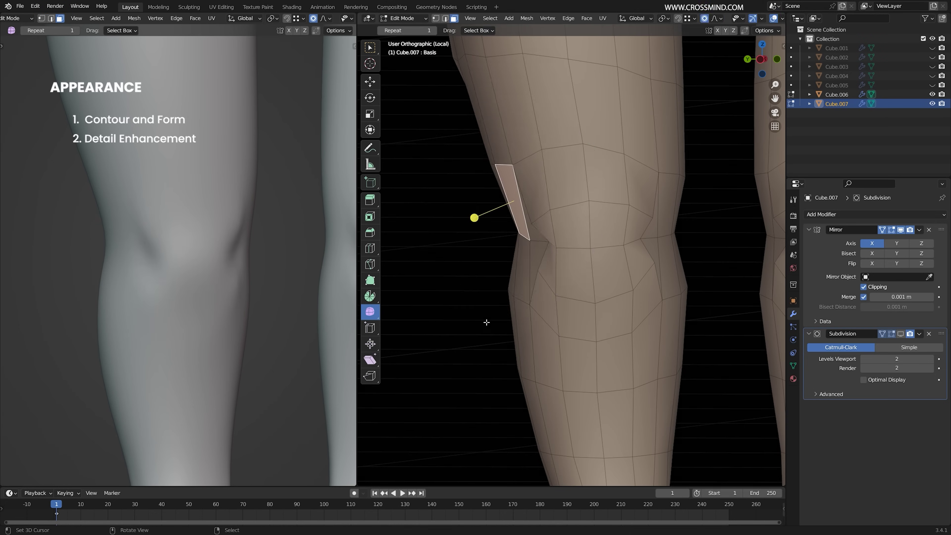
pyautogui.rightClick(535, 404)
pyautogui.press('g')
# Step: Adjust vertices and the edges along the kneecap's upper rim to shape the knee contour
pyautogui.press('1')
pyautogui.press('g')
pyautogui.press('2')
pyautogui.press('g')
pyautogui.press('g')
pyautogui.press('g')
pyautogui.click(615, 338)
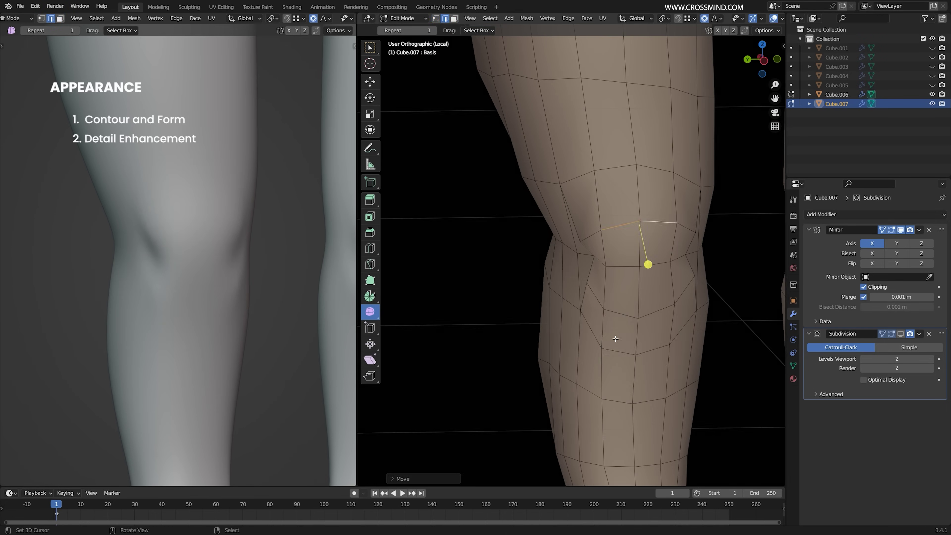
# Step: Move the vertices at the kneecap's sides with proportional editing, shifting one along the global X axis
pyautogui.press('1')
pyautogui.rightClick(620, 316)
pyautogui.moveTo(620, 317); pyautogui.dragTo(645, 280, button='middle')
pyautogui.rightClick(573, 250)
pyautogui.press('g')
pyautogui.rightClick(619, 265)
pyautogui.press('g')
pyautogui.press('x')
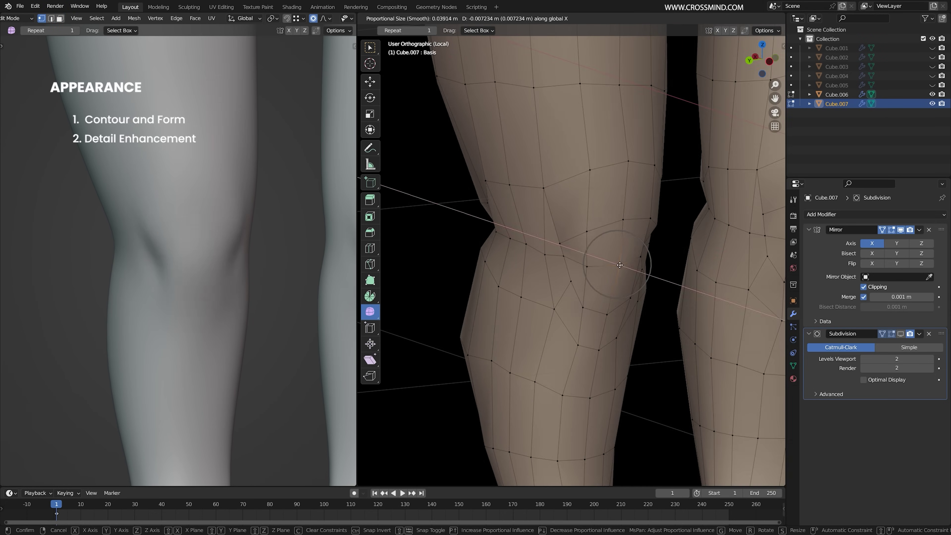
pyautogui.click(460, 240)
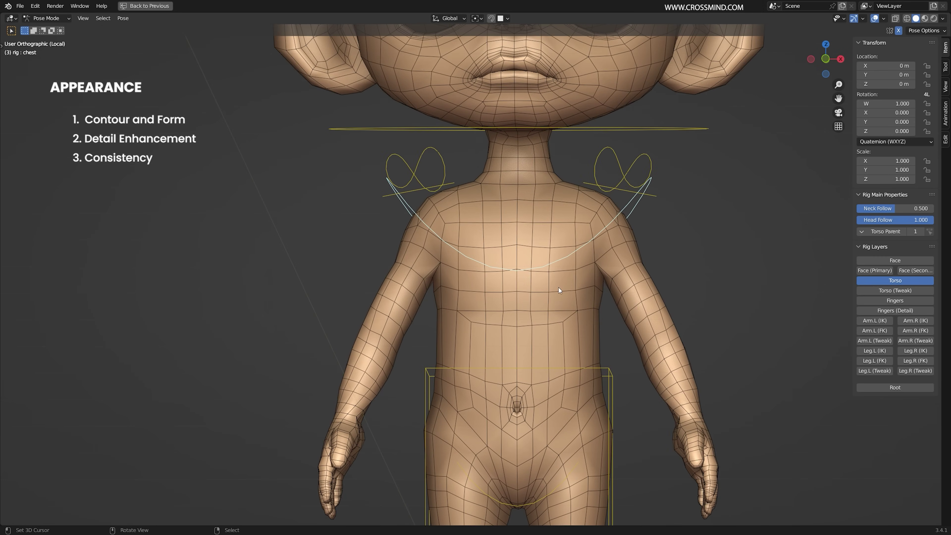
# Step: Test a sideways rotation of the rig's chest control about global Y and select the character body in Object Mode
pyautogui.press('y')
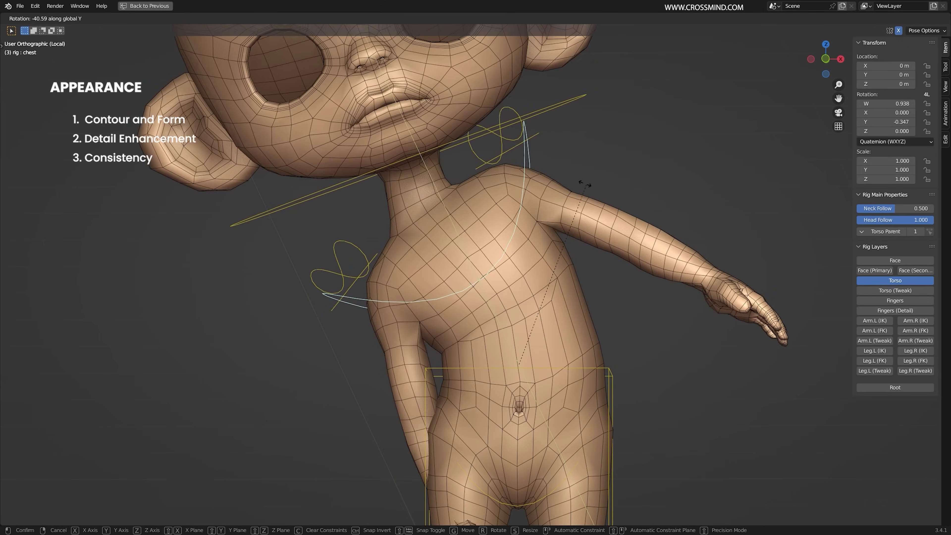
pyautogui.rightClick(625, 233)
pyautogui.moveTo(656, 325); pyautogui.dragTo(641, 329, button='middle')
pyautogui.hotkey('ctrl', 'Tab')
pyautogui.rightClick(575, 336)
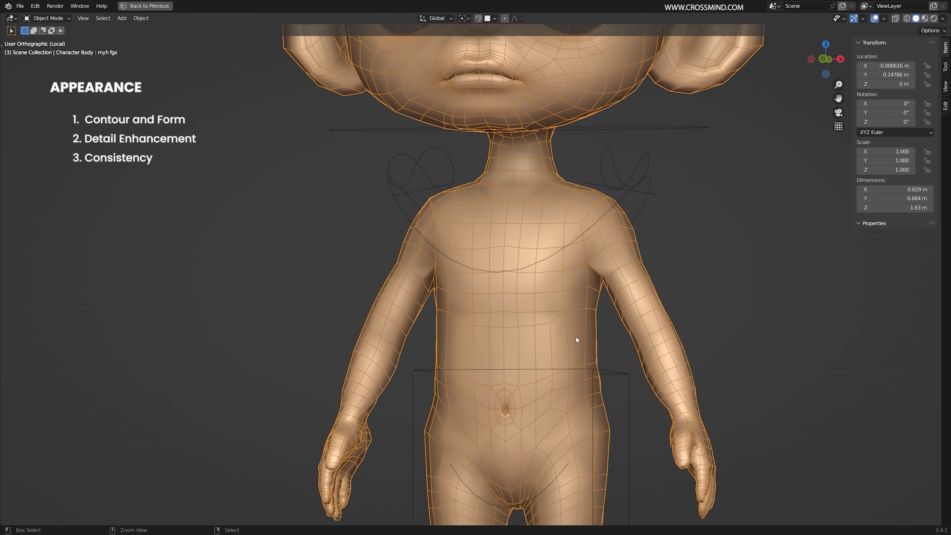
# Step: Add two loop cuts around the character body's waist in Edit Mode
pyautogui.press('Tab')
pyautogui.hotkey('ctrl', 'r')
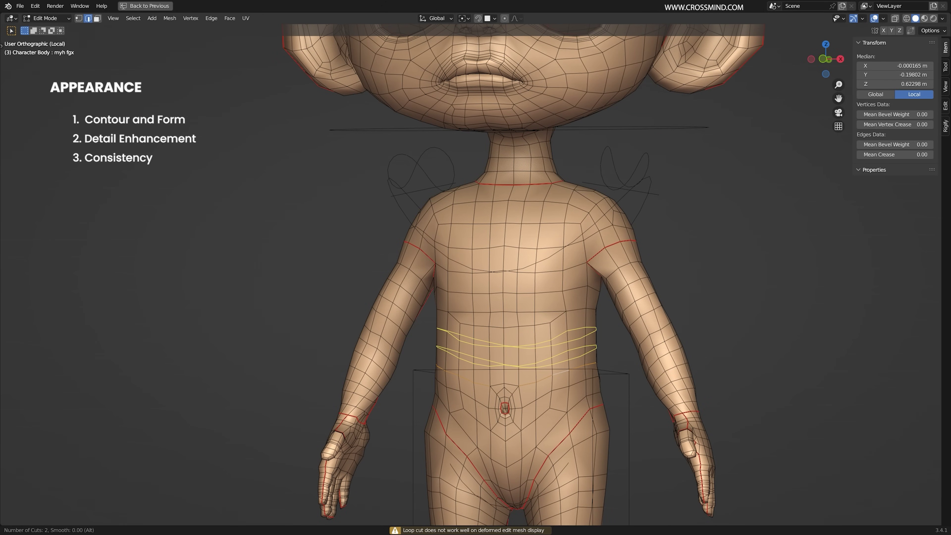
pyautogui.click(599, 354)
pyautogui.click(599, 353)
pyautogui.scroll(1, 608, 356)
pyautogui.scroll(-2, 604, 354)
pyautogui.hotkey('ctrl', 'Tab')
pyautogui.click(471, 350)
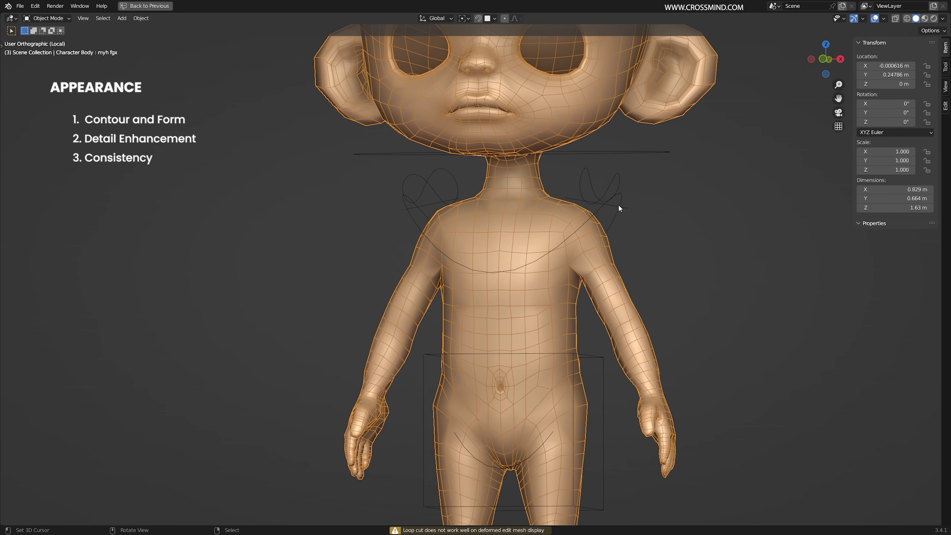
# Step: Slide in a pair of edge loops across the abdomen in wireframe display and play the animation to check the body's deformation
pyautogui.rightClick(618, 209)
pyautogui.hotkey('ctrl', 'Tab')
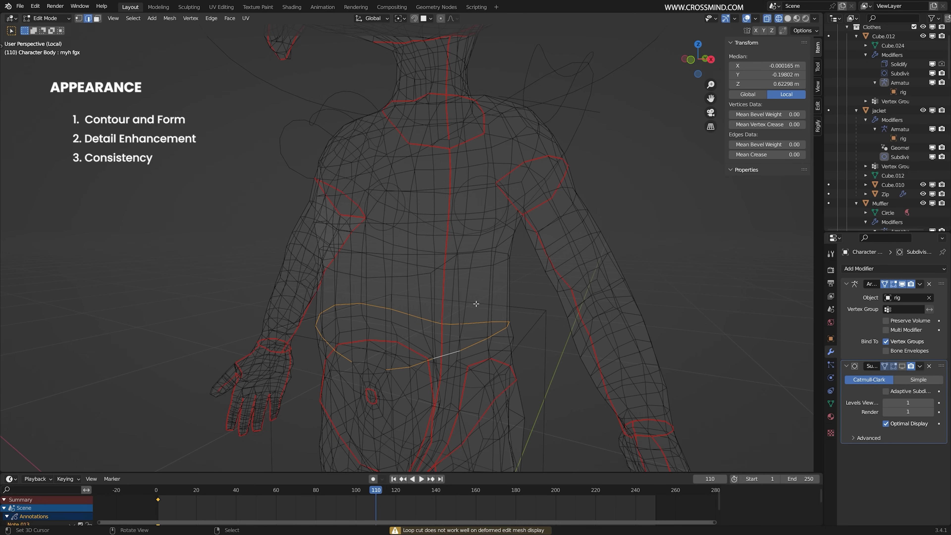
pyautogui.click(495, 291)
pyautogui.press('space')
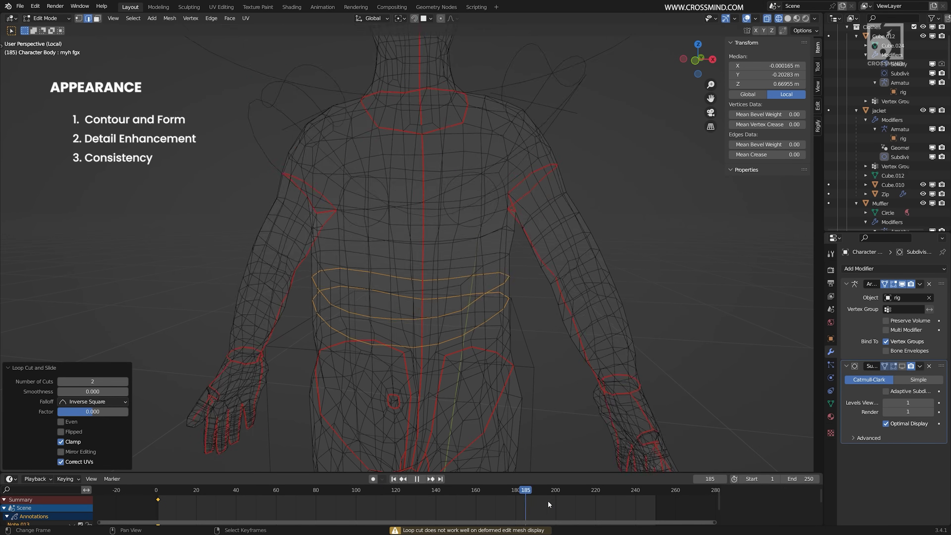
pyautogui.hotkey('ctrl', 'r')
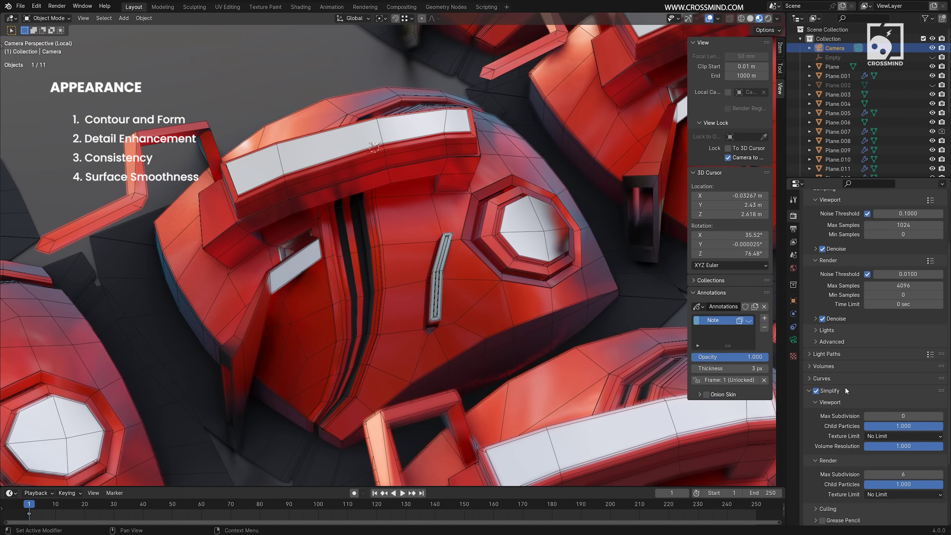
# Step: Set the Simplify viewport Max Subdivision to 3 and inspect the red iron's surface smoothness from several angles
pyautogui.click(940, 415)
pyautogui.click(939, 416)
pyautogui.click(940, 416)
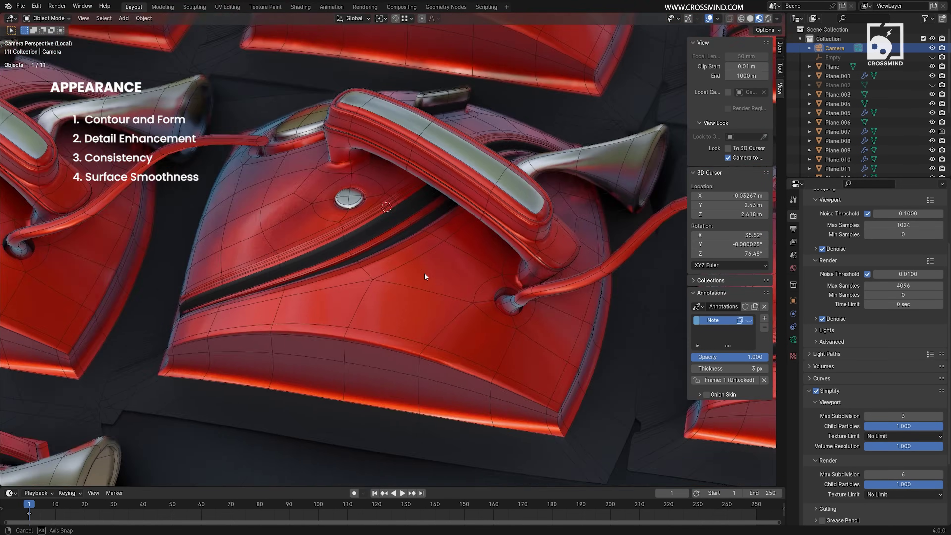
pyautogui.moveTo(424, 272); pyautogui.dragTo(424, 180, button='middle')
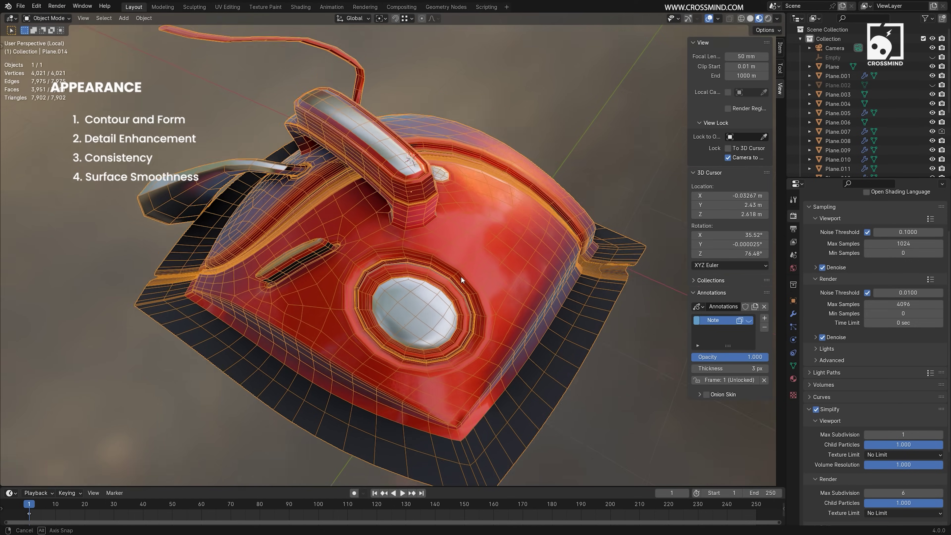
pyautogui.moveTo(460, 275); pyautogui.dragTo(501, 217, button='middle')
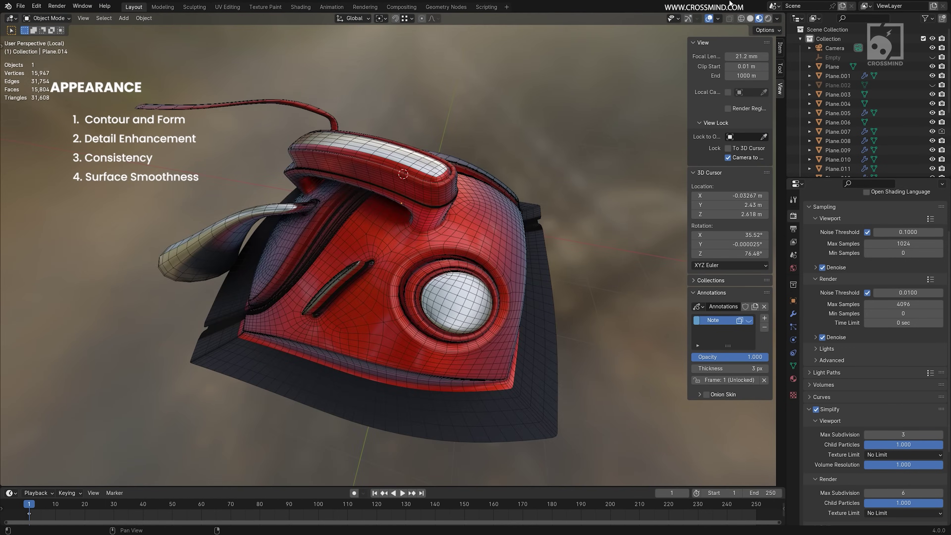
pyautogui.click(940, 434)
pyautogui.click(940, 435)
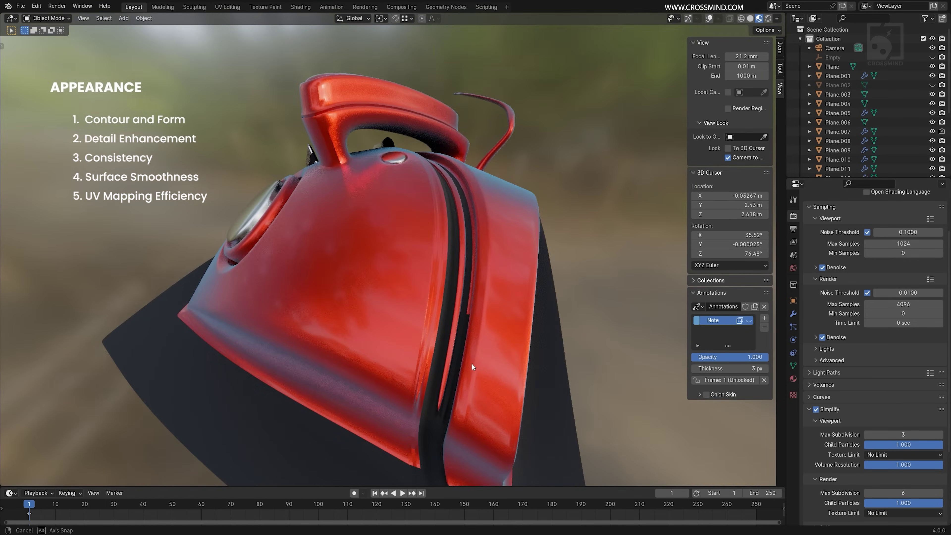
pyautogui.moveTo(472, 362); pyautogui.dragTo(639, 360, button='middle')
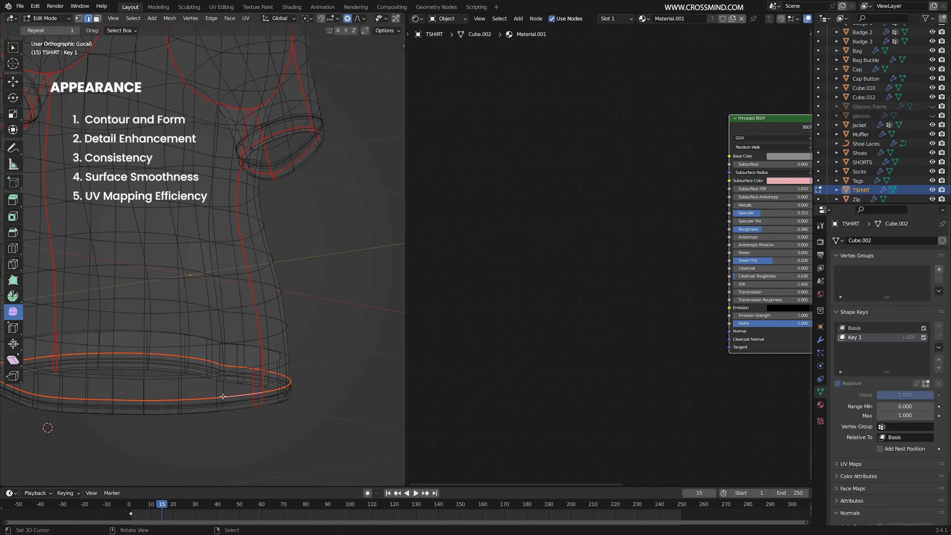
# Step: Mark the edge loop at the T-shirt's hem as a seam and select the whole mesh
pyautogui.hotkey('shift', 'z')
pyautogui.scroll(2, 223, 396)
pyautogui.moveTo(223, 396)
pyautogui.mouseDown(button='middle')
pyautogui.moveTo(325, 309)
pyautogui.moveTo(186, 326)
pyautogui.mouseUp(button='middle')
pyautogui.hotkey('ctrl', 'e')
pyautogui.click(243, 352)
pyautogui.scroll(-5, 244, 351)
pyautogui.press('a')
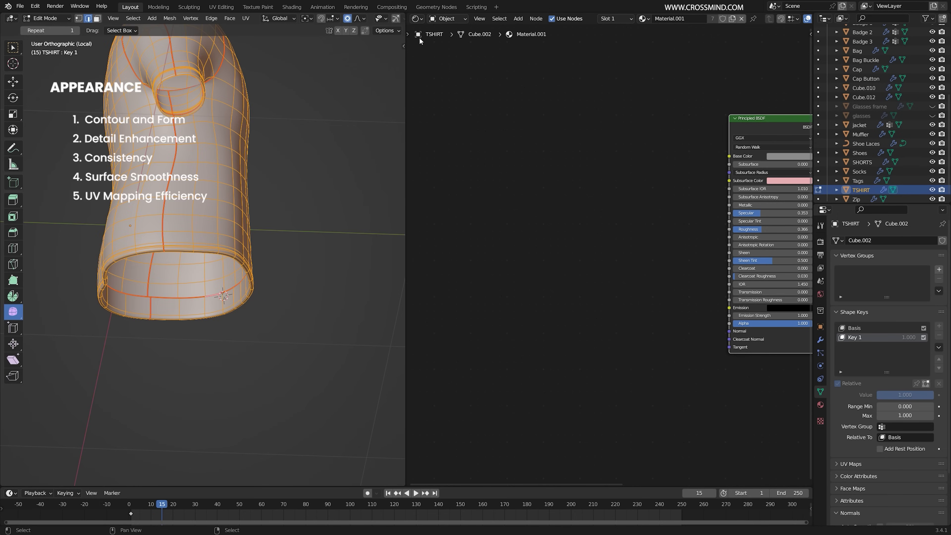
# Step: Show the T-shirt's UV layout in a UV Editor beside the model and examine the texture and mesh density up close
pyautogui.click(417, 19)
pyautogui.click(434, 61)
pyautogui.scroll(-7, 568, 132)
pyautogui.moveTo(625, 154); pyautogui.dragTo(662, 259, button='middle')
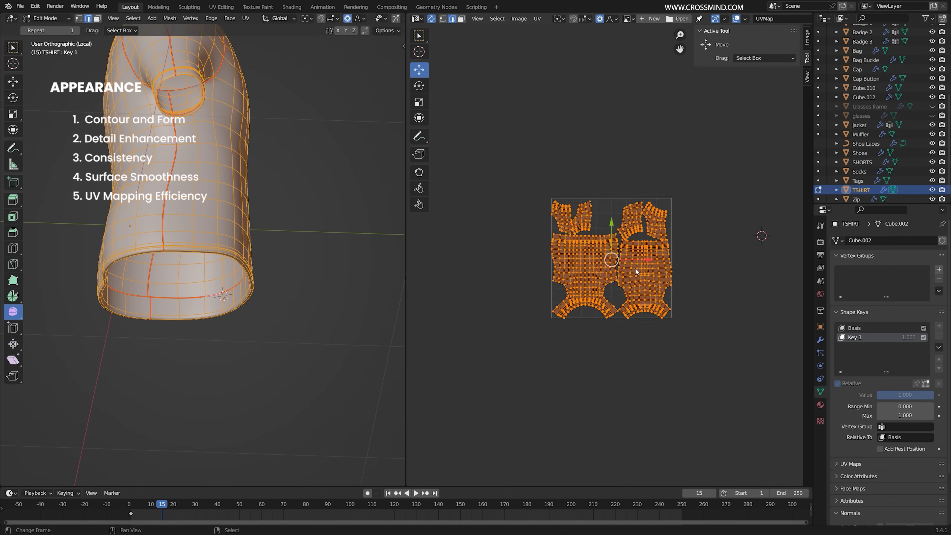
pyautogui.scroll(4, 585, 259)
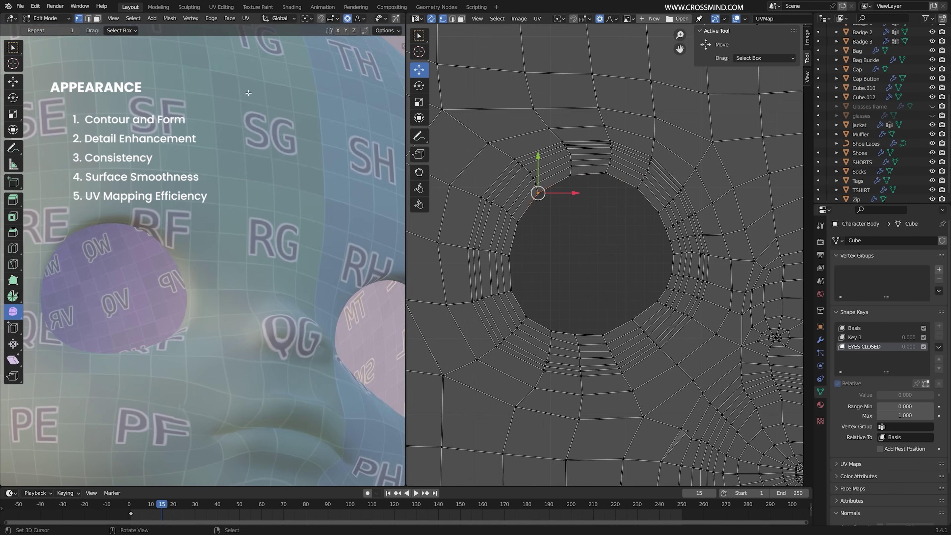
pyautogui.scroll(5, 150, 288)
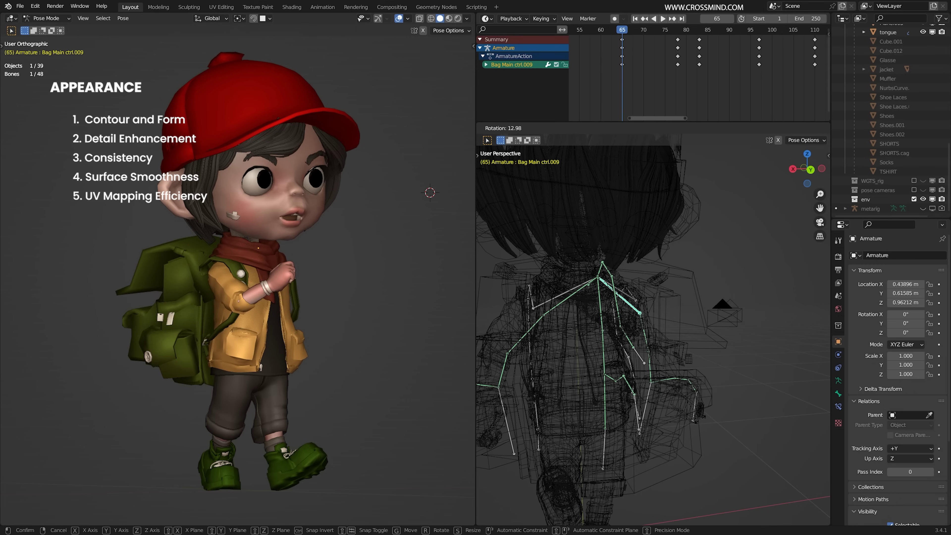
# Step: Play back the walk animation while viewing the wireframe armature from behind and test rotating the bag's control bone
pyautogui.moveTo(683, 261); pyautogui.dragTo(667, 264, button='middle')
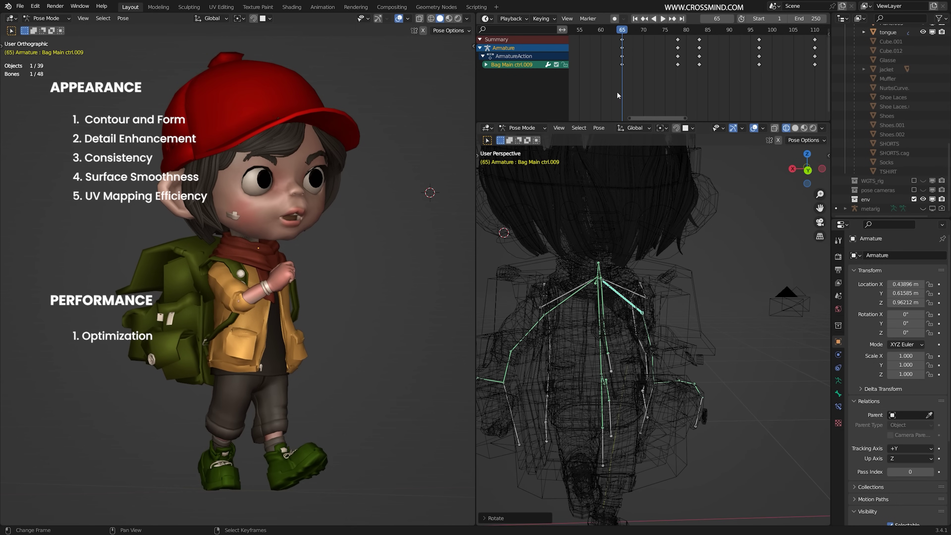
pyautogui.press('space')
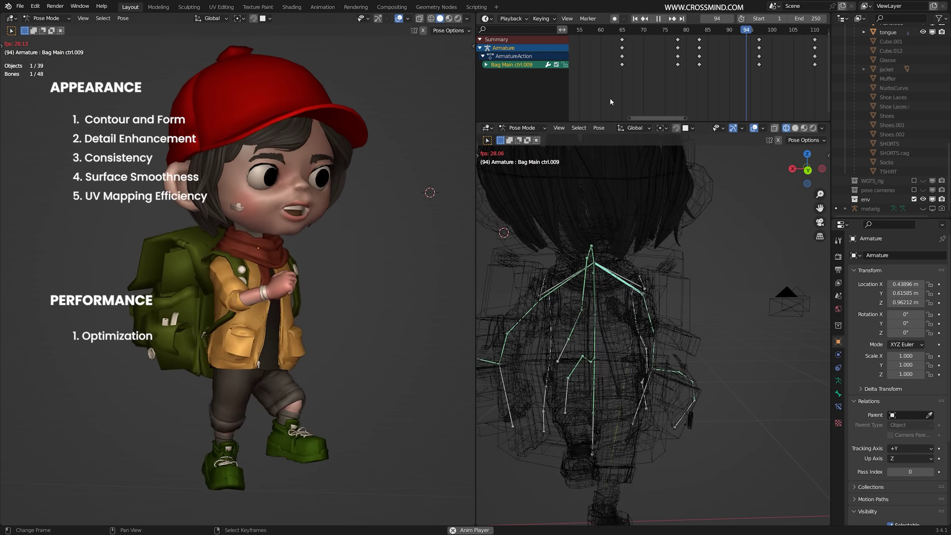
pyautogui.press('space')
pyautogui.moveTo(674, 330)
pyautogui.mouseDown(button='middle')
pyautogui.moveTo(552, 344)
pyautogui.moveTo(612, 313)
pyautogui.moveTo(687, 316)
pyautogui.moveTo(607, 336)
pyautogui.moveTo(675, 331)
pyautogui.mouseUp(button='middle')
pyautogui.press('r')
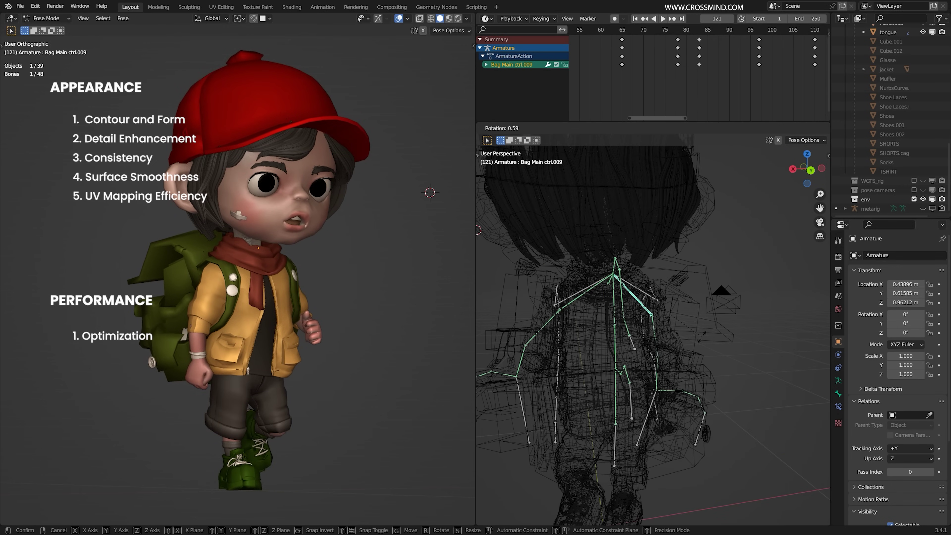
pyautogui.press('space')
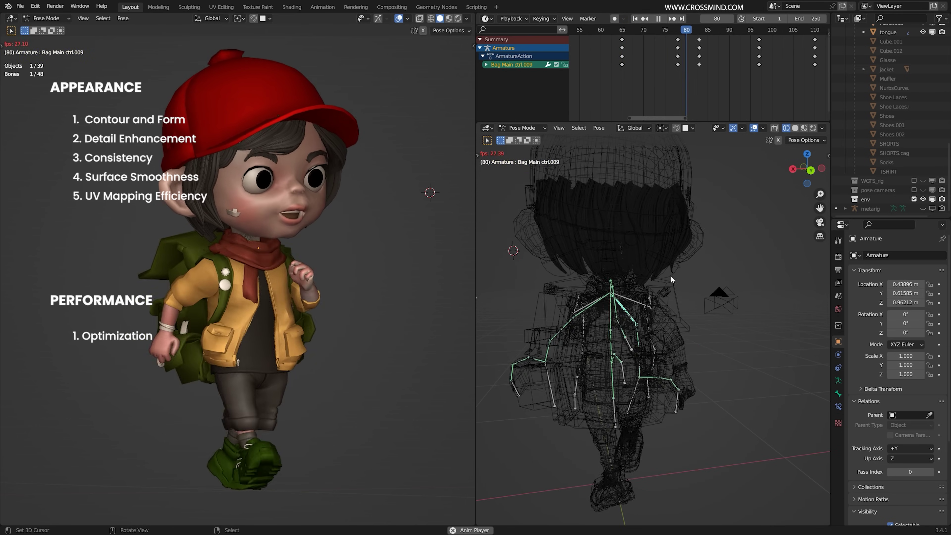
pyautogui.moveTo(670, 276); pyautogui.dragTo(589, 275, button='middle')
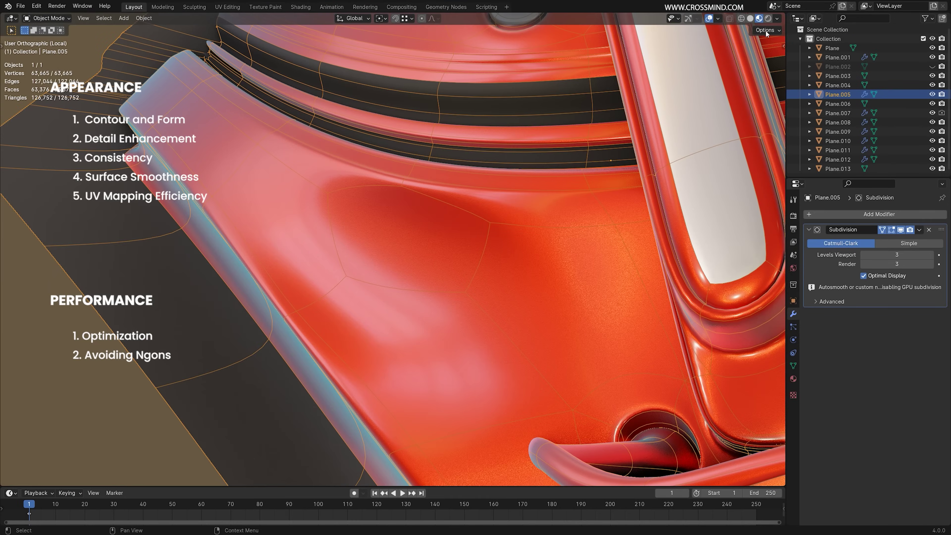
# Step: Enter Edit Mode on the iron's body and select the n-gon face beside the handle, checking it in wireframe display
pyautogui.hotkey('shift', 'z')
pyautogui.press('Tab')
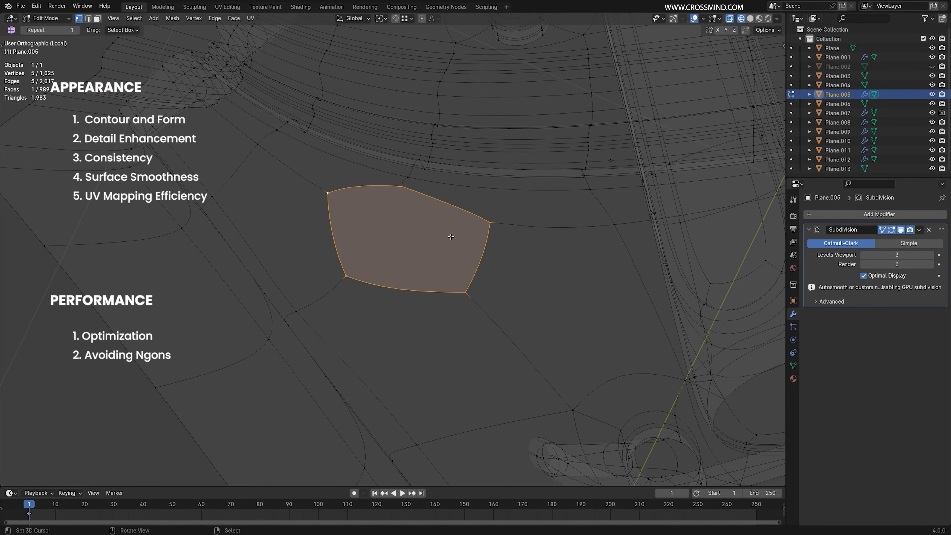
pyautogui.click(531, 276)
pyautogui.hotkey('shift', 'z')
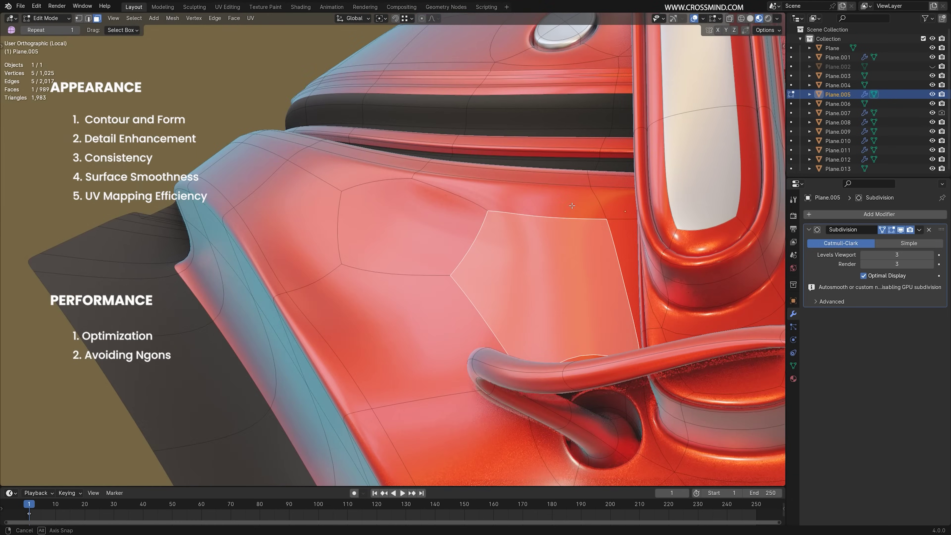
# Step: With overlays hidden, rotate the environment lighting to 119° to inspect the shading around the n-gons
pyautogui.click(694, 18)
pyautogui.click(777, 18)
pyautogui.moveTo(771, 117); pyautogui.dragTo(809, 117)
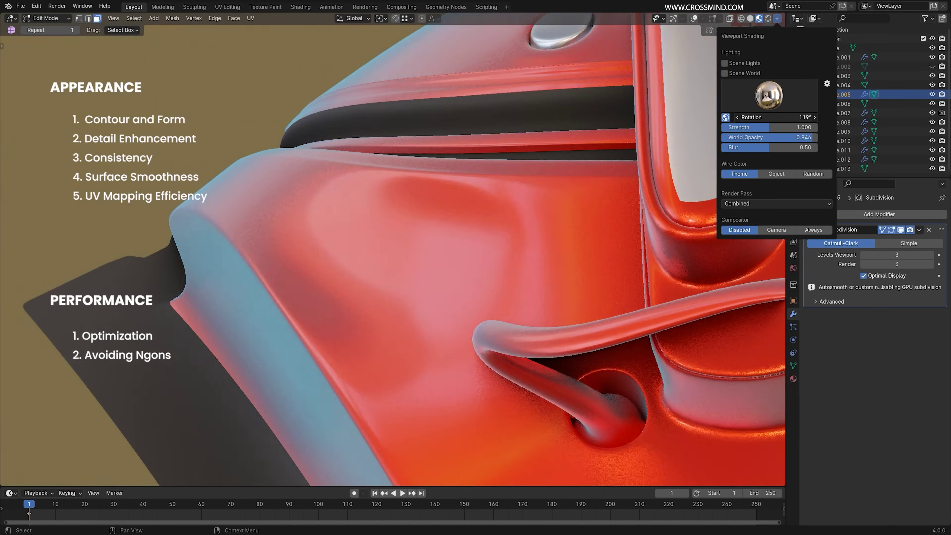
pyautogui.moveTo(542, 225); pyautogui.dragTo(552, 258, button='middle')
pyautogui.click(694, 18)
# Step: Merge the five-sided face's corner vertices into a single vertex with Collapse
pyautogui.press('1')
pyautogui.click(337, 191)
pyautogui.keyDown('shift'); pyautogui.click(409, 180); pyautogui.keyUp('shift')
pyautogui.keyDown('shift'); pyautogui.click(489, 215); pyautogui.keyUp('shift')
pyautogui.click(462, 242)
pyautogui.moveTo(463, 243); pyautogui.dragTo(454, 254, button='middle')
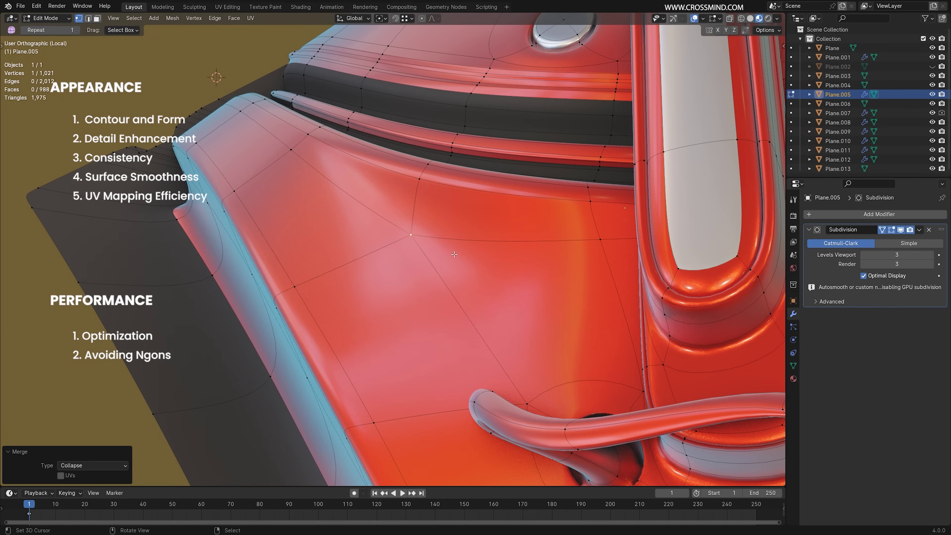
# Step: Move the merged vertex along the global Z axis to smooth the iron's surface
pyautogui.moveTo(518, 412); pyautogui.dragTo(463, 236, button='middle')
pyautogui.moveTo(539, 245)
pyautogui.mouseDown(button='middle')
pyautogui.moveTo(516, 230)
pyautogui.moveTo(529, 242)
pyautogui.moveTo(545, 221)
pyautogui.moveTo(558, 249)
pyautogui.mouseUp(button='middle')
pyautogui.hotkey('shift', 'alt', 'z')
pyautogui.press('g')
pyautogui.press('z')
pyautogui.click(530, 230)
# Step: Rotate the environment lighting and choose another studio light to inspect the reshaped surface
pyautogui.click(777, 19)
pyautogui.moveTo(771, 117)
pyautogui.mouseDown()
pyautogui.moveTo(813, 117)
pyautogui.moveTo(733, 117)
pyautogui.mouseUp()
pyautogui.click(769, 96)
pyautogui.click(746, 127)
pyautogui.moveTo(464, 109); pyautogui.dragTo(453, 3, button='middle')
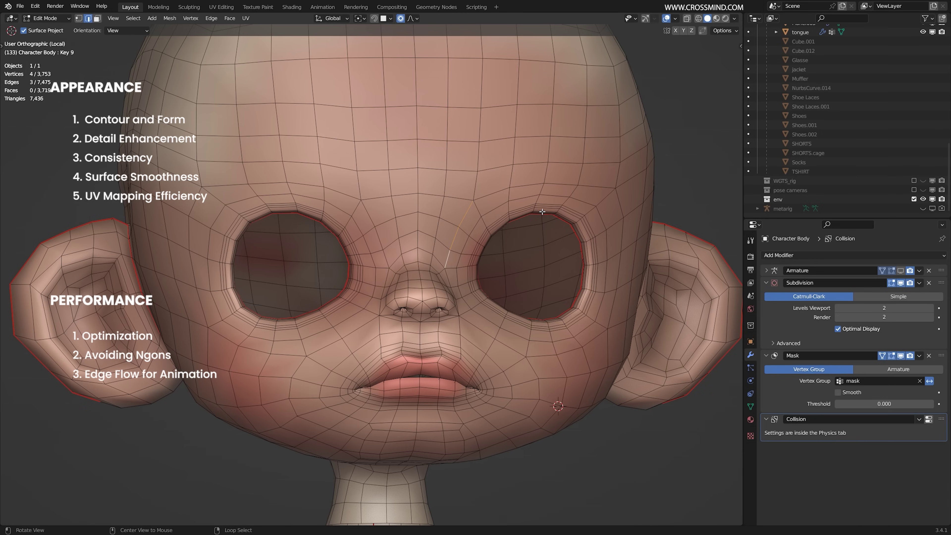
# Step: Scale the selected edges between the nose bridge and the eye along the Z axis
pyautogui.press('s')
pyautogui.press('z')
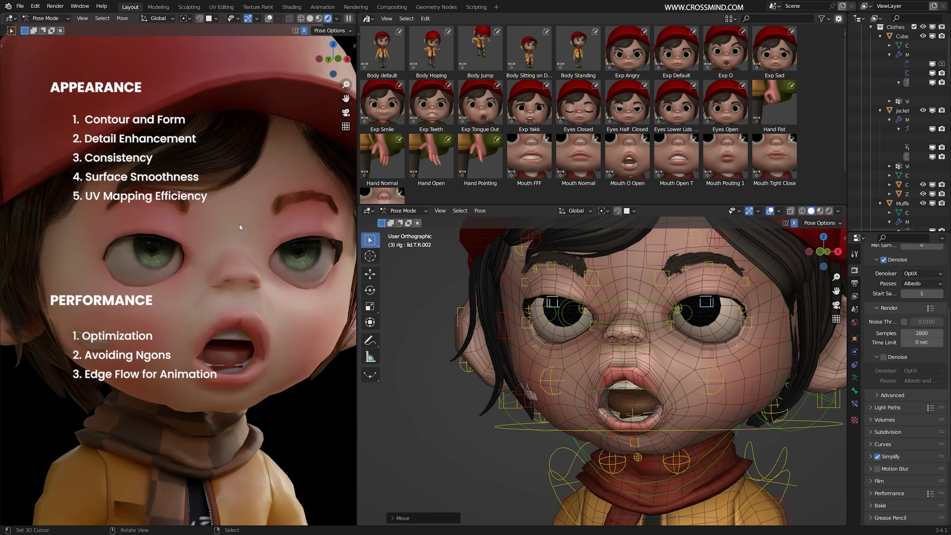
# Step: Pose the face by rotating and moving the upper eyelid controls and scaling and moving a control beside the mouth
pyautogui.press('r')
pyautogui.moveTo(653, 345); pyautogui.dragTo(692, 348, button='middle')
pyautogui.press('g')
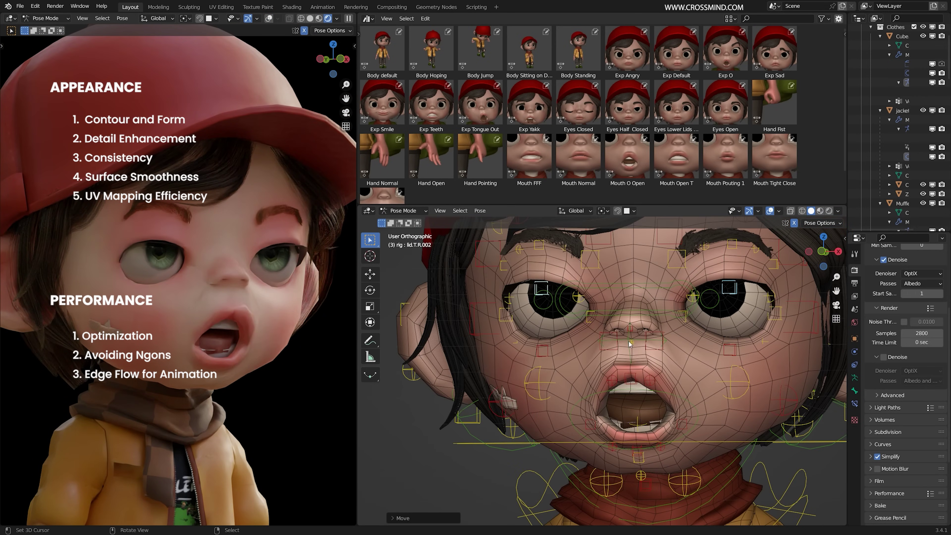
pyautogui.rightClick(687, 404)
pyautogui.press('s')
pyautogui.moveTo(704, 410); pyautogui.dragTo(665, 400, button='middle')
pyautogui.press('g')
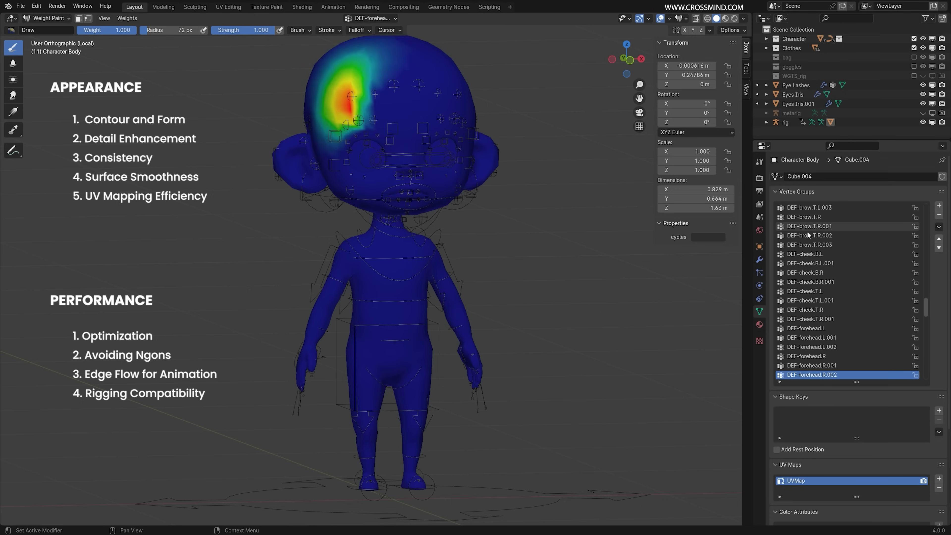
# Step: Cycle through the character body's DEF vertex groups to review their weights and examine the finger model's weight painting
pyautogui.keyDown('ctrl'); pyautogui.scroll(-14, 808, 234); pyautogui.keyUp('ctrl')
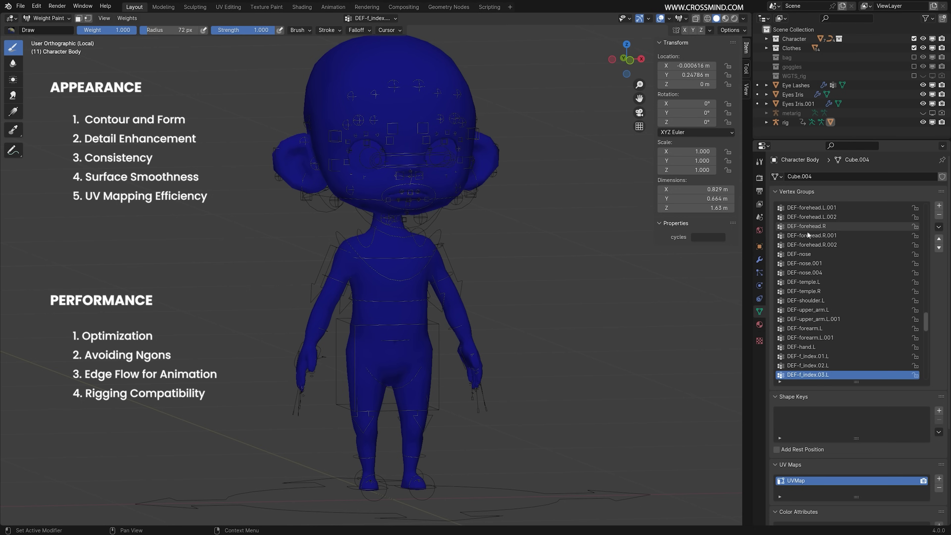
pyautogui.keyDown('ctrl'); pyautogui.scroll(-20, 806, 231); pyautogui.keyUp('ctrl')
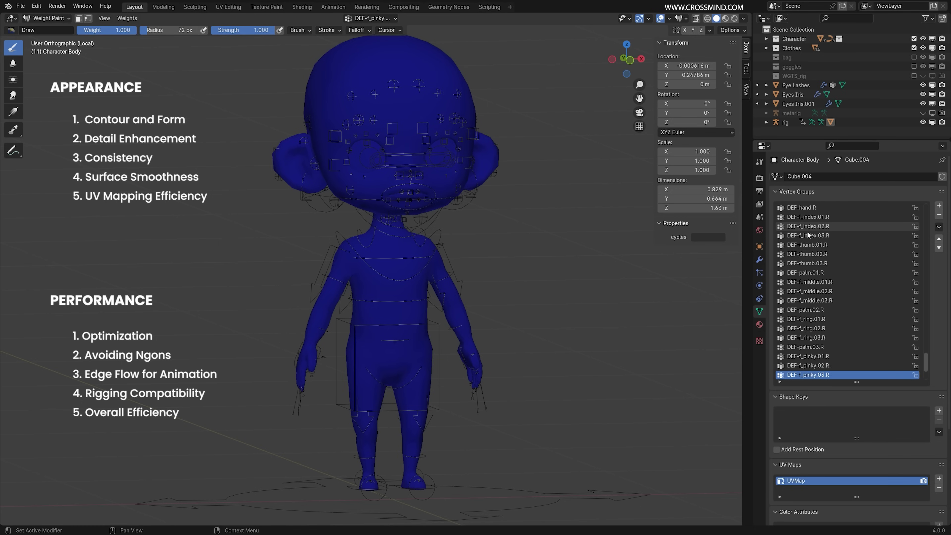
pyautogui.keyDown('ctrl'); pyautogui.scroll(20, 806, 231); pyautogui.keyUp('ctrl')
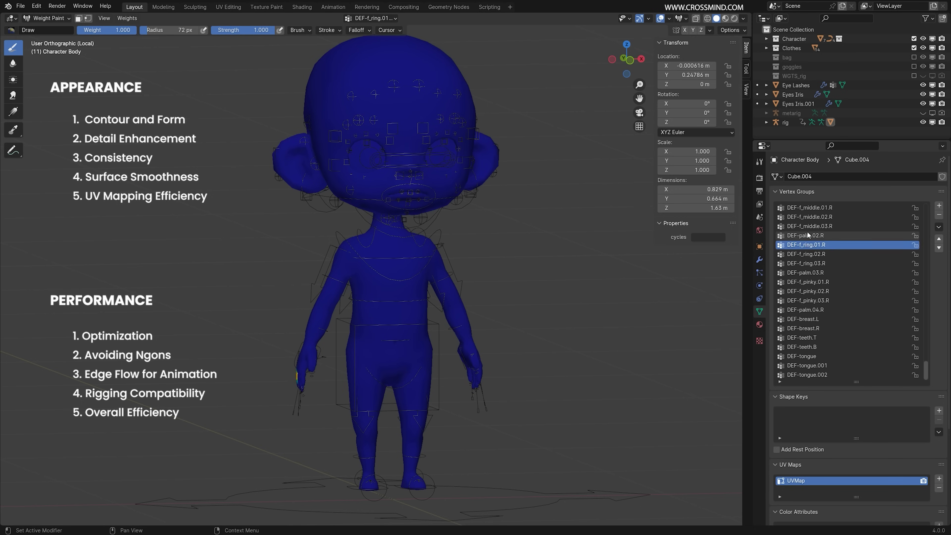
pyautogui.keyDown('ctrl'); pyautogui.scroll(16, 806, 235); pyautogui.keyUp('ctrl')
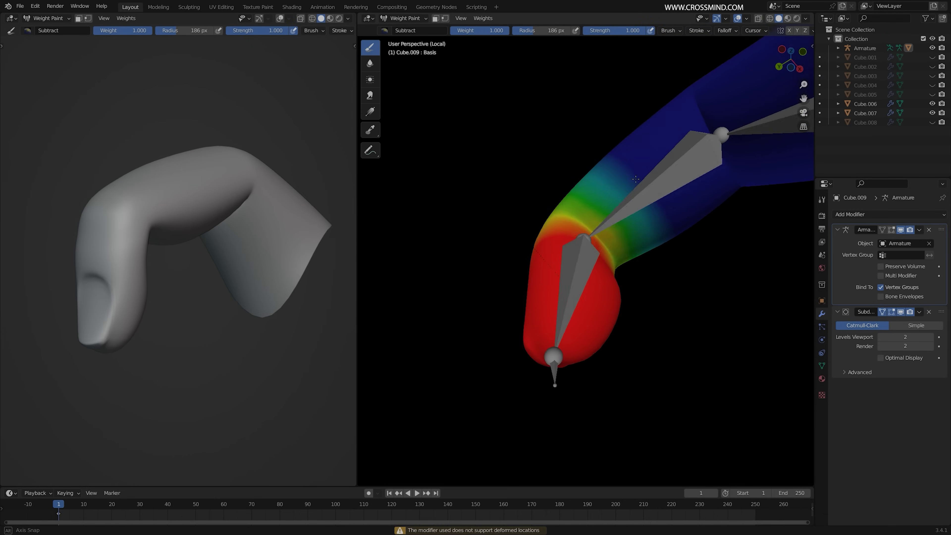
pyautogui.moveTo(599, 247); pyautogui.dragTo(619, 245, button='middle')
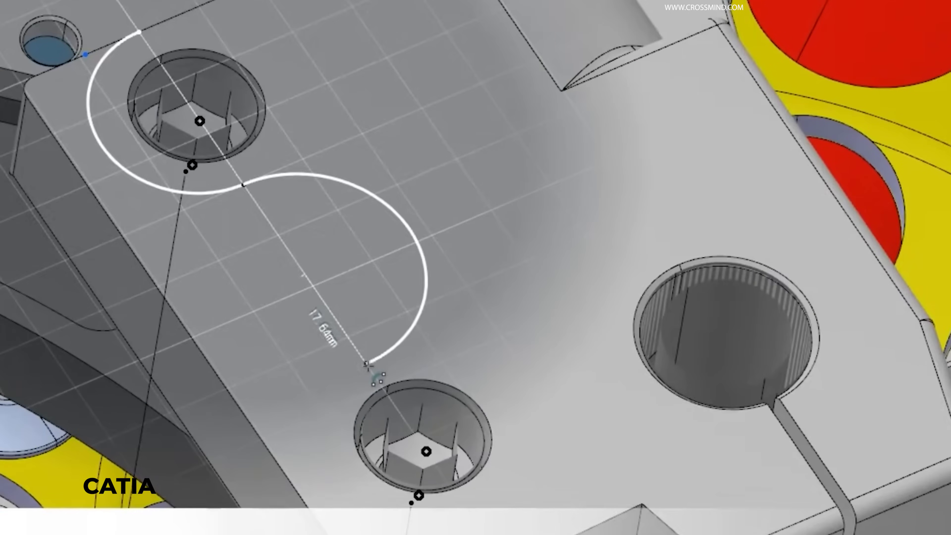
# Step: In CATIA, draw an arc about 18 mm across between the two screw recesses and move the enclosed face with its manipulator
pyautogui.click(366, 364)
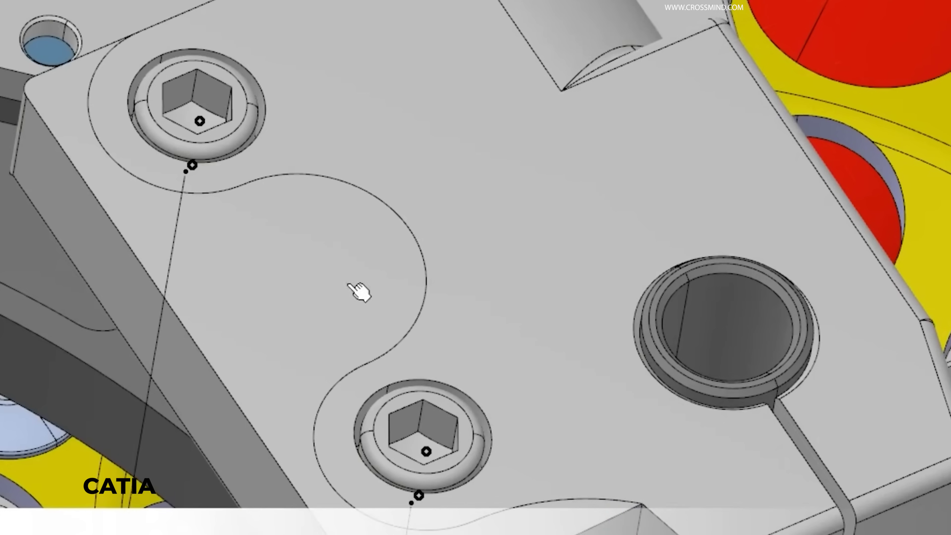
pyautogui.click(351, 291)
pyautogui.moveTo(435, 236)
pyautogui.click(435, 214)
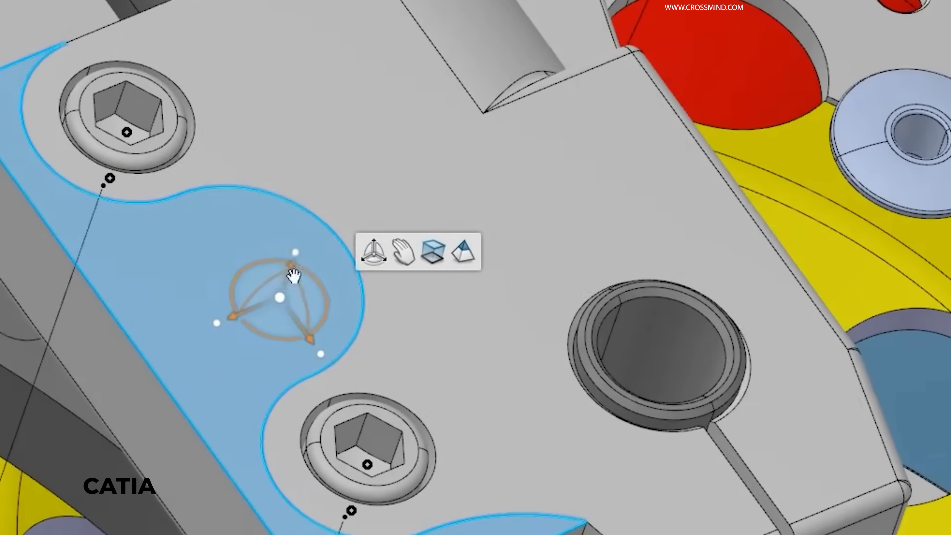
pyautogui.moveTo(293, 273); pyautogui.dragTo(263, 370)
pyautogui.moveTo(261, 337)
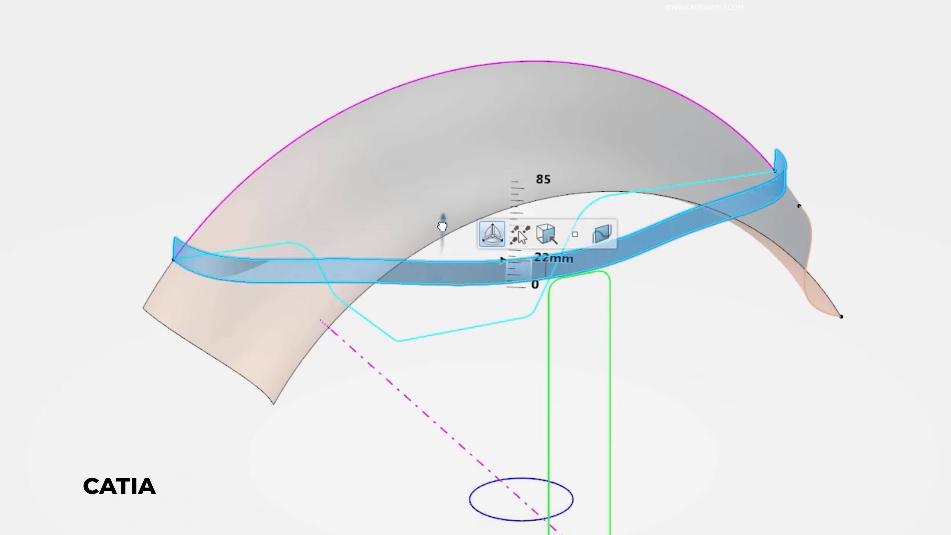
# Step: Extrude the wavy curve vertically through the arched surface and trim the two intersecting surfaces together
pyautogui.moveTo(435, 219); pyautogui.dragTo(452, 91)
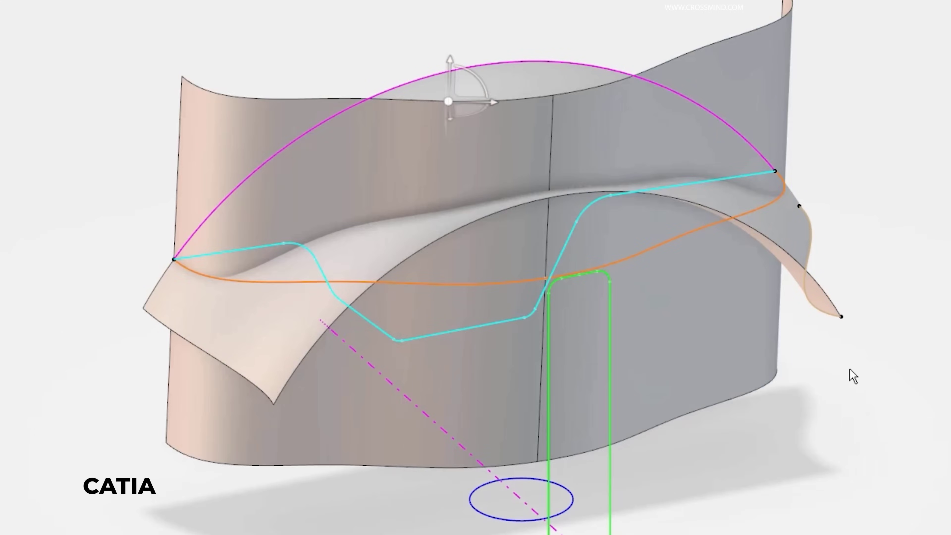
pyautogui.click(794, 243)
pyautogui.keyDown('ctrl'); pyautogui.click(743, 269); pyautogui.keyUp('ctrl')
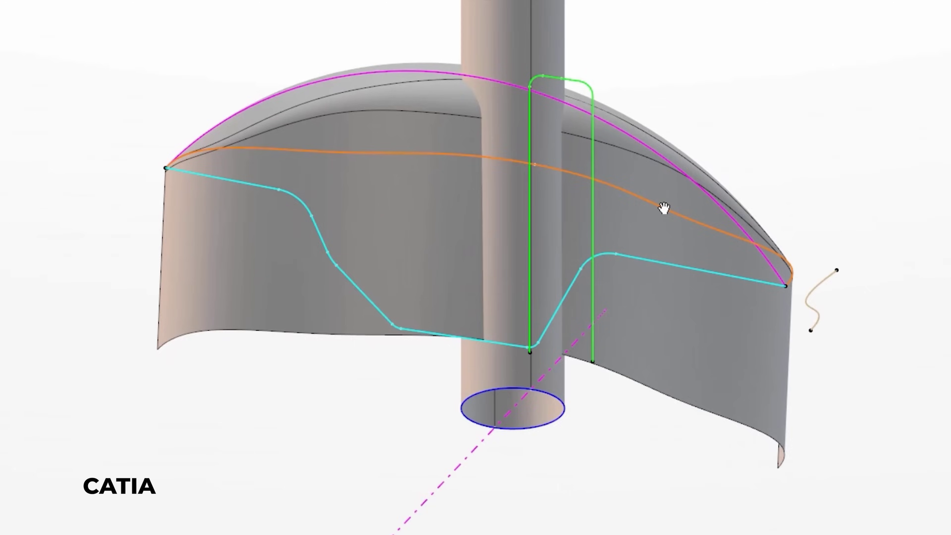
pyautogui.click(617, 281)
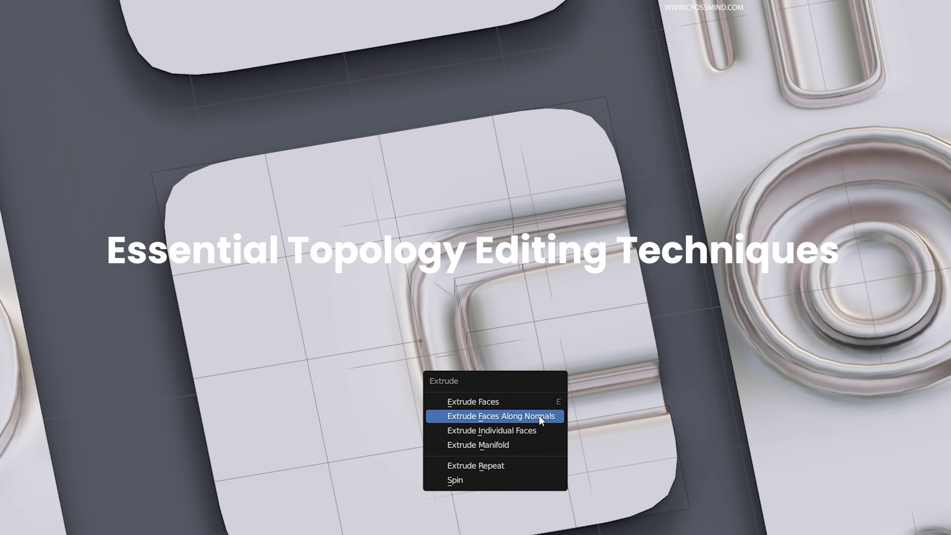
# Step: Switch to Blender and extrude the selected faces along their normals
pyautogui.click(539, 413)
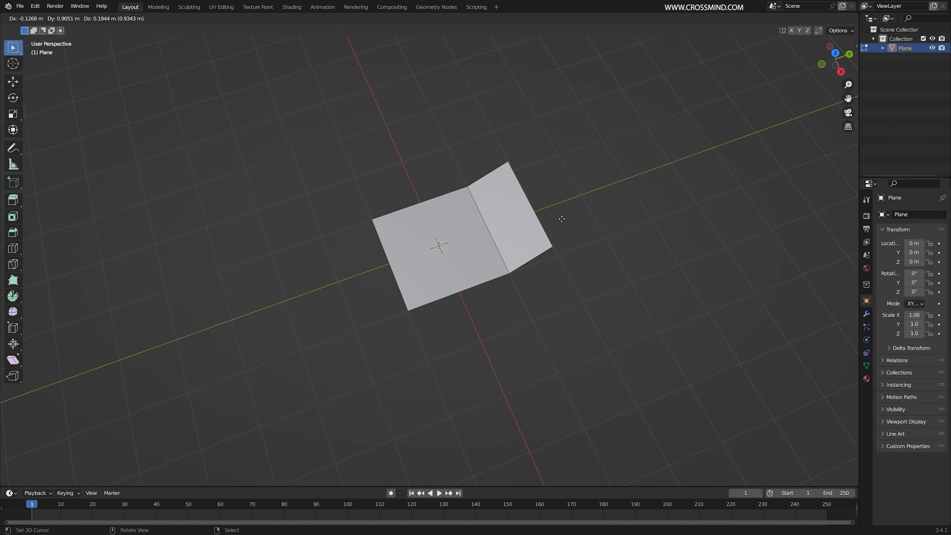
# Step: Extrude the plane's edge repeatedly into a rising, bending strip of five faces
pyautogui.moveTo(529, 253); pyautogui.dragTo(445, 267, button='middle')
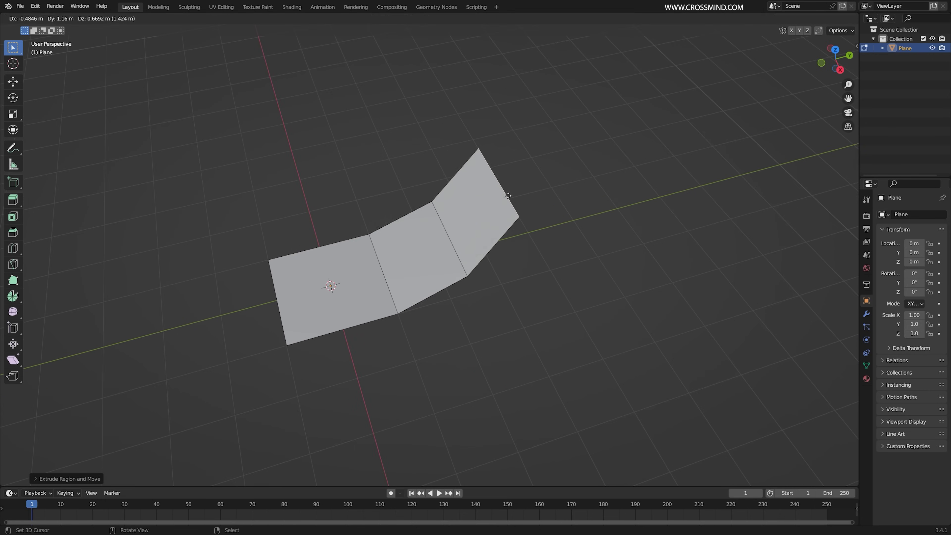
pyautogui.click(514, 193)
pyautogui.press('e')
pyautogui.moveTo(571, 227); pyautogui.dragTo(577, 219, button='middle')
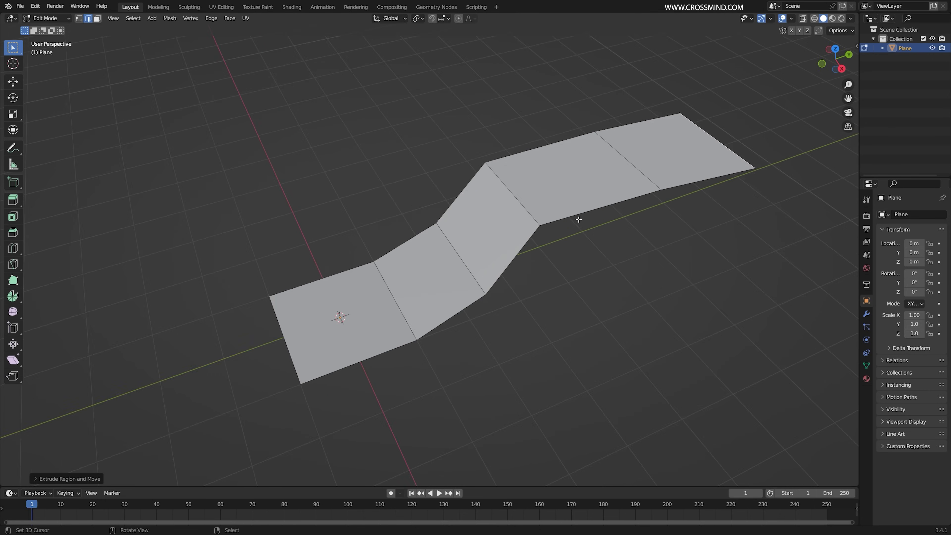
# Step: Cut a lengthwise loop into the strip and shape it into a ridge by moving and scaling edges
pyautogui.moveTo(524, 231)
pyautogui.mouseDown(button='middle')
pyautogui.moveTo(499, 236)
pyautogui.moveTo(526, 236)
pyautogui.moveTo(512, 229)
pyautogui.mouseUp(button='middle')
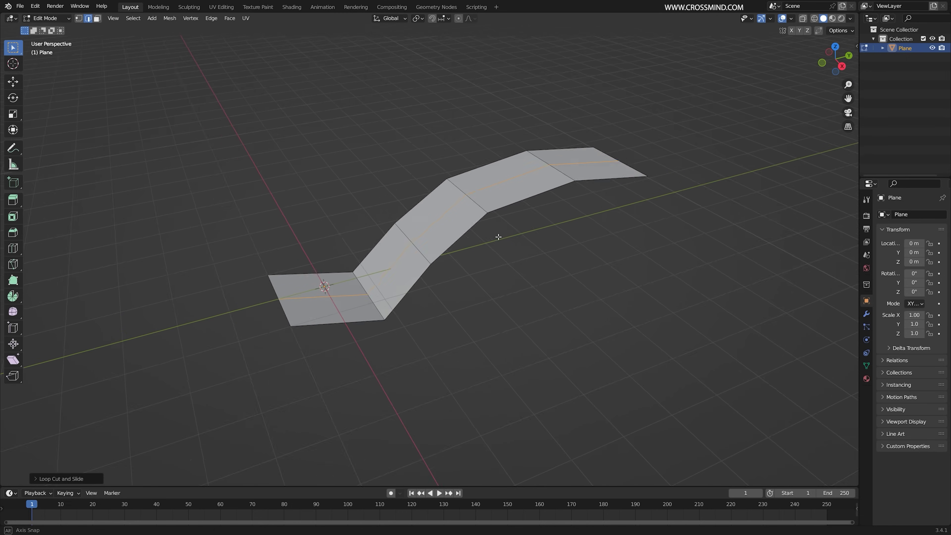
pyautogui.scroll(1, 499, 237)
pyautogui.moveTo(512, 229); pyautogui.dragTo(508, 228, button='middle')
pyautogui.press('s')
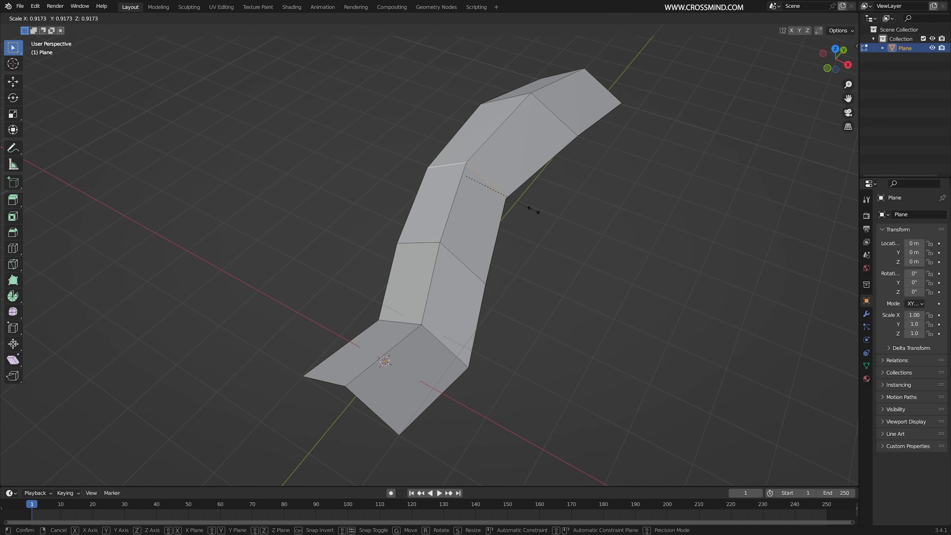
pyautogui.moveTo(525, 338); pyautogui.dragTo(500, 332, button='middle')
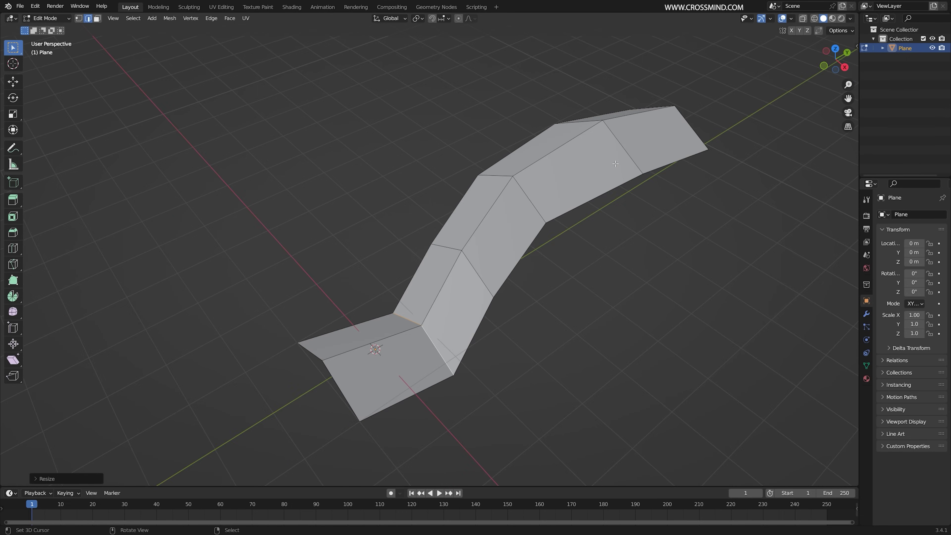
# Step: Add a level 2 Subdivision modifier to the strip and show its settings in a widened properties area
pyautogui.press('Tab')
pyautogui.moveTo(419, 337); pyautogui.dragTo(399, 334, button='middle')
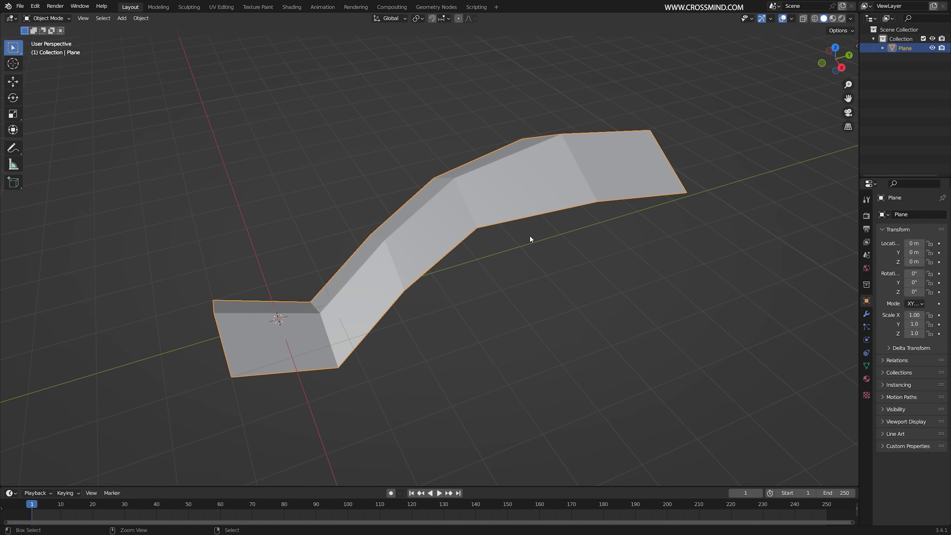
pyautogui.hotkey('ctrl', '2')
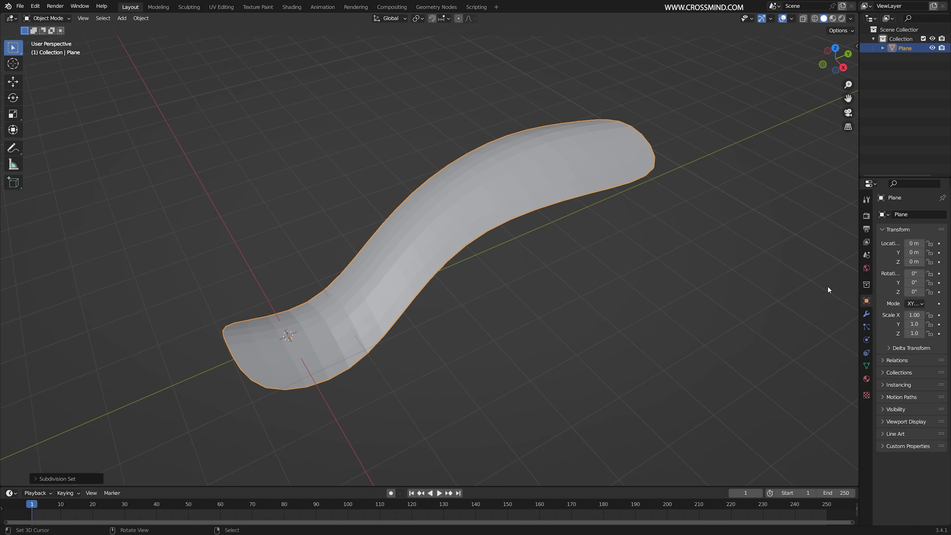
pyautogui.click(866, 314)
pyautogui.click(865, 301)
pyautogui.click(863, 315)
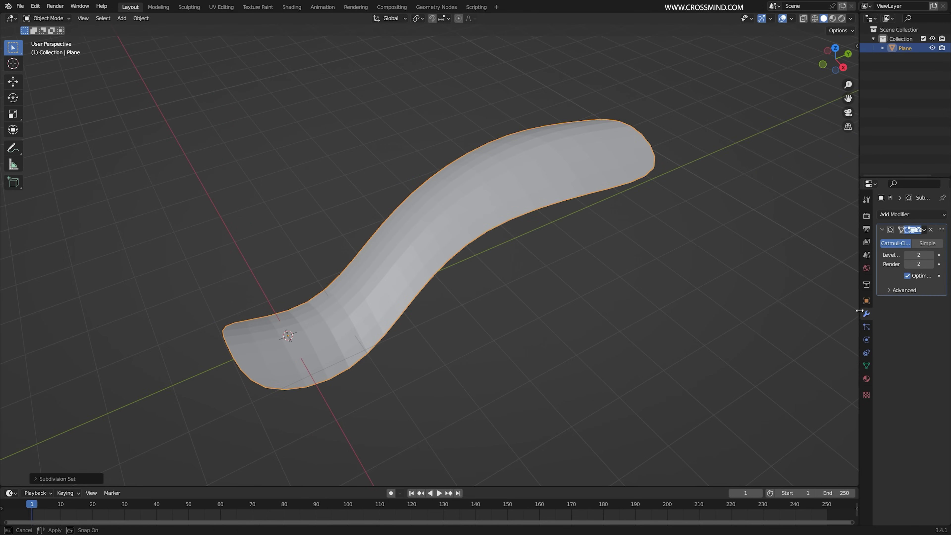
pyautogui.moveTo(858, 316); pyautogui.dragTo(802, 262)
# Step: Shade the subdivided strip smooth
pyautogui.moveTo(635, 207); pyautogui.dragTo(608, 149, button='middle')
pyautogui.rightClick(609, 152)
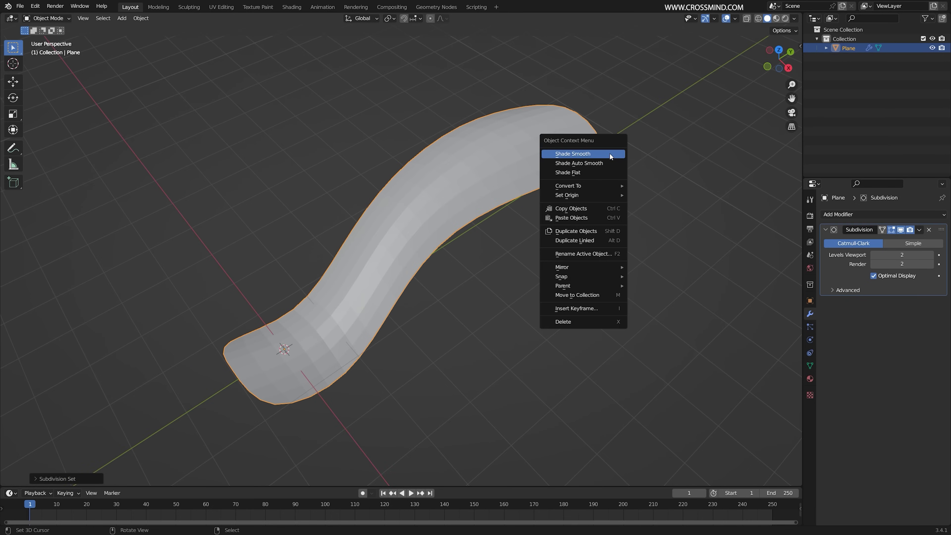
pyautogui.click(609, 153)
# Step: Select the vertices along the middle of the strip's ridge, raise them along the Z axis and return to Object Mode
pyautogui.press('Tab')
pyautogui.moveTo(495, 211)
pyautogui.mouseDown(button='middle')
pyautogui.moveTo(305, 311)
pyautogui.moveTo(388, 284)
pyautogui.moveTo(371, 247)
pyautogui.moveTo(432, 265)
pyautogui.moveTo(410, 264)
pyautogui.mouseUp(button='middle')
pyautogui.hotkey('shift', 'z')
pyautogui.rightClick(305, 312)
pyautogui.rightClick(368, 246)
pyautogui.hotkey('shift', 'z')
pyautogui.keyDown('shift'); pyautogui.rightClick(436, 185); pyautogui.keyUp('shift')
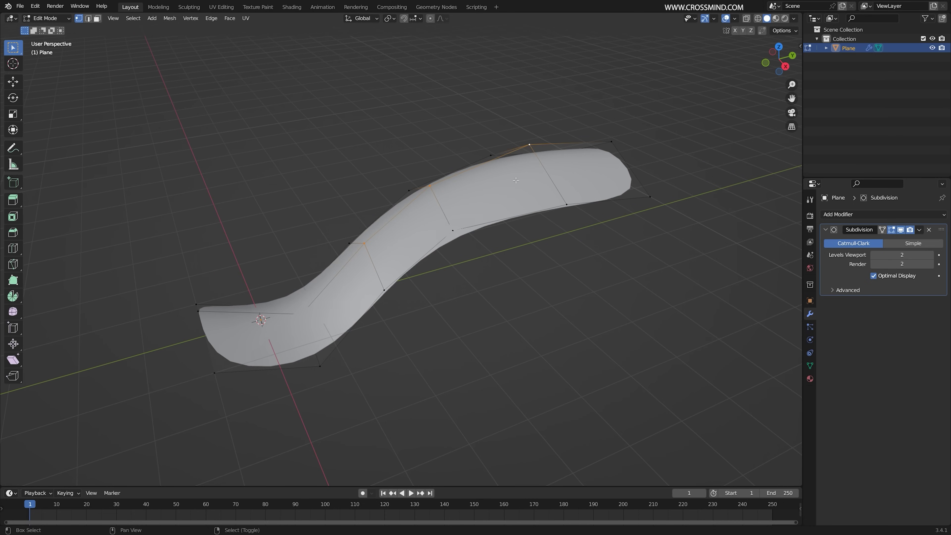
pyautogui.press('g')
pyautogui.press('z')
pyautogui.click(511, 161)
pyautogui.moveTo(512, 174); pyautogui.dragTo(586, 198, button='middle')
pyautogui.press('Tab')
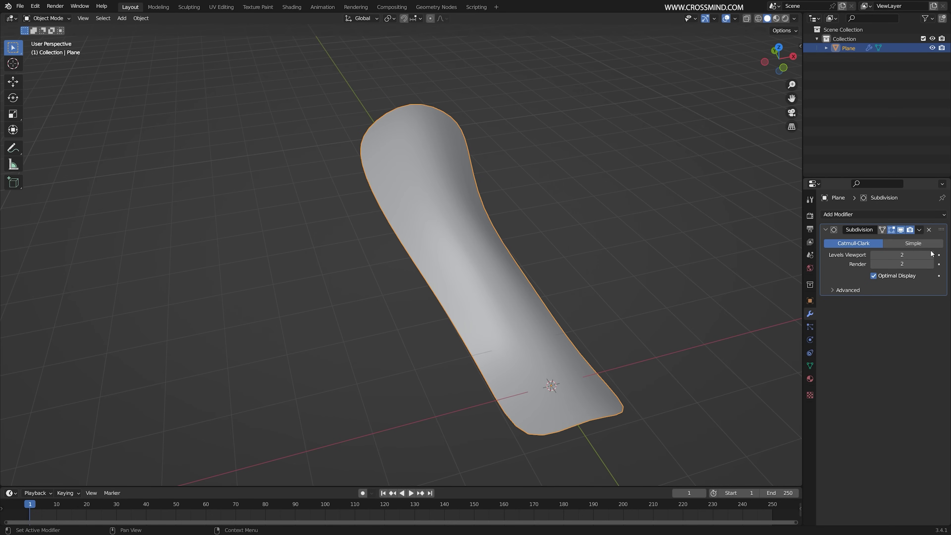
# Step: Remove the strip's Subdivision modifier and return to editing its mesh
pyautogui.moveTo(584, 232); pyautogui.dragTo(520, 236, button='middle')
pyautogui.hotkey('ctrl', 'z')
pyautogui.hotkey('ctrl', 'z')
pyautogui.moveTo(501, 236); pyautogui.dragTo(467, 235, button='middle')
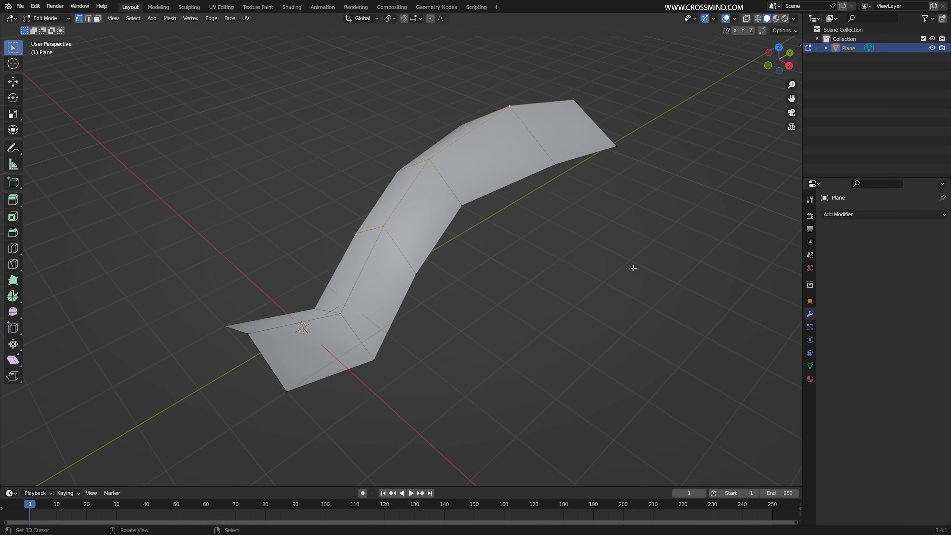
# Step: Try a two-segment bevel on the strip's lengthwise ridge edges
pyautogui.moveTo(632, 267); pyautogui.dragTo(505, 185, button='middle')
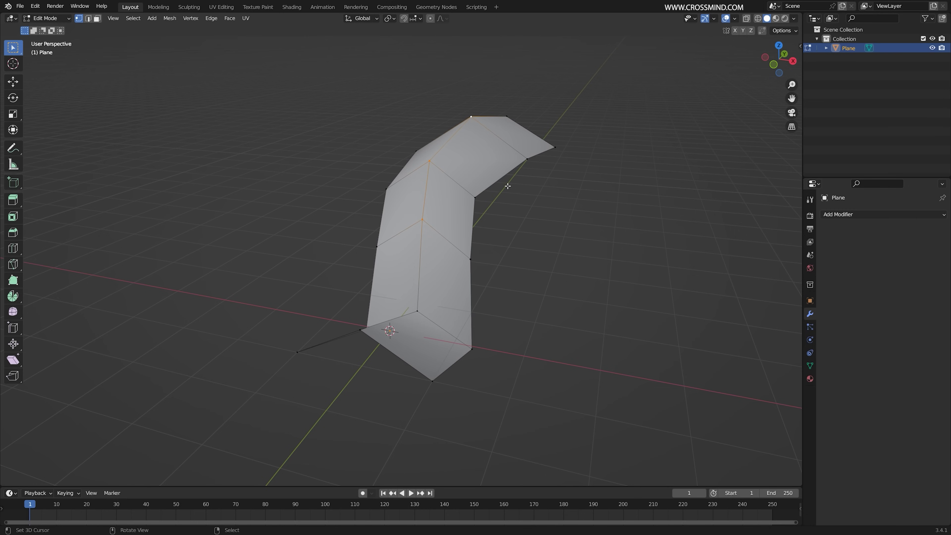
pyautogui.press('2')
pyautogui.hotkey('ctrl', 'b')
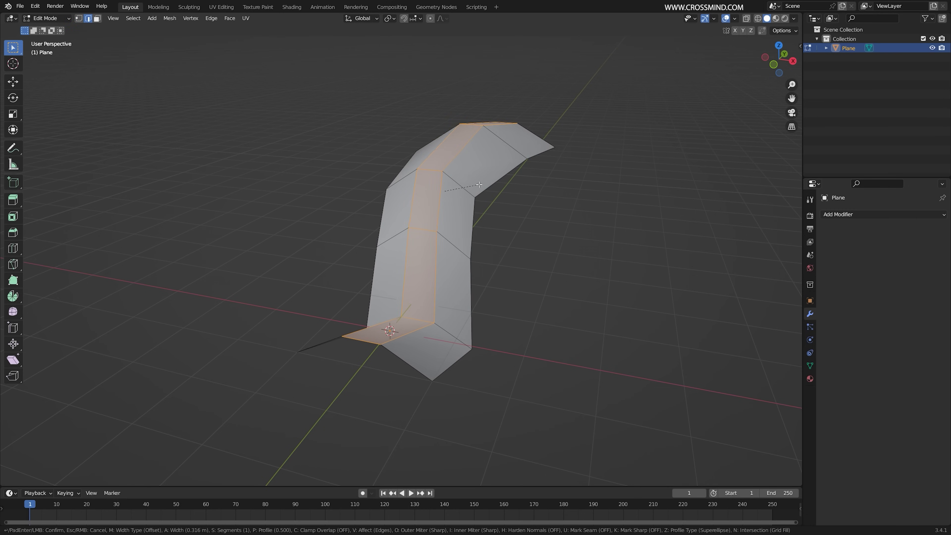
pyautogui.scroll(1, 489, 185)
pyautogui.click(501, 187)
pyautogui.hotkey('alt', 'a')
pyautogui.moveTo(594, 223); pyautogui.dragTo(575, 242, button='middle')
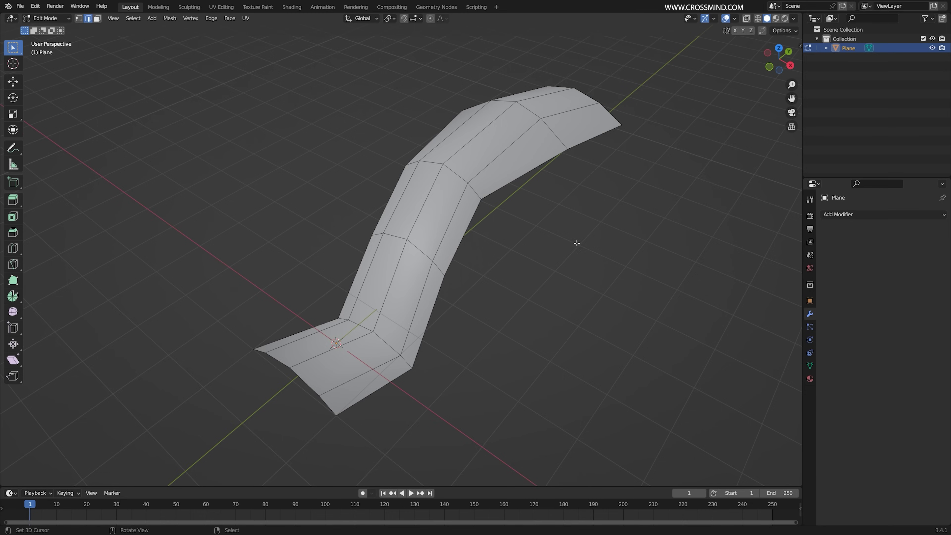
pyautogui.keyDown('shift'); pyautogui.moveTo(496, 242); pyautogui.dragTo(475, 249, button='middle'); pyautogui.keyUp('shift')
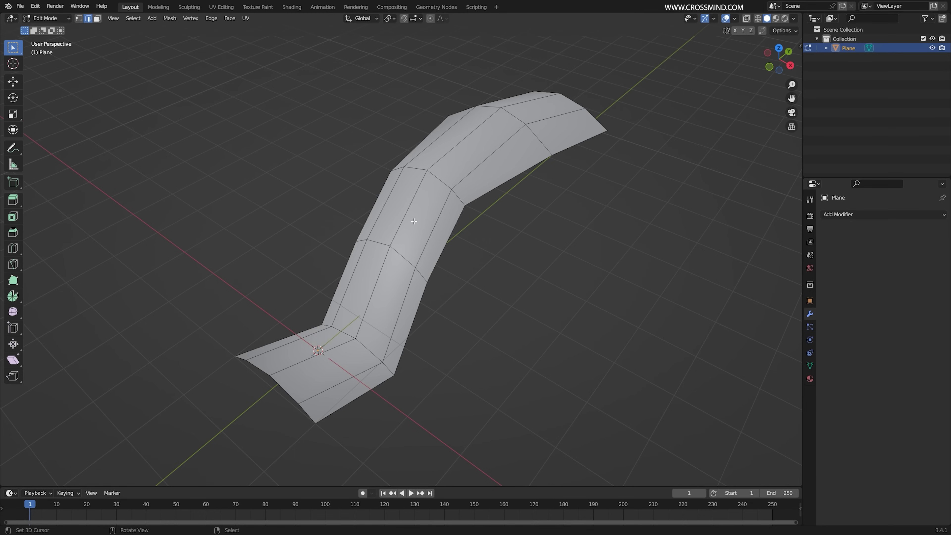
# Step: Add a level 1 Subdivision modifier to the strip and reopen its mesh for editing
pyautogui.press('Tab')
pyautogui.hotkey('ctrl', '1')
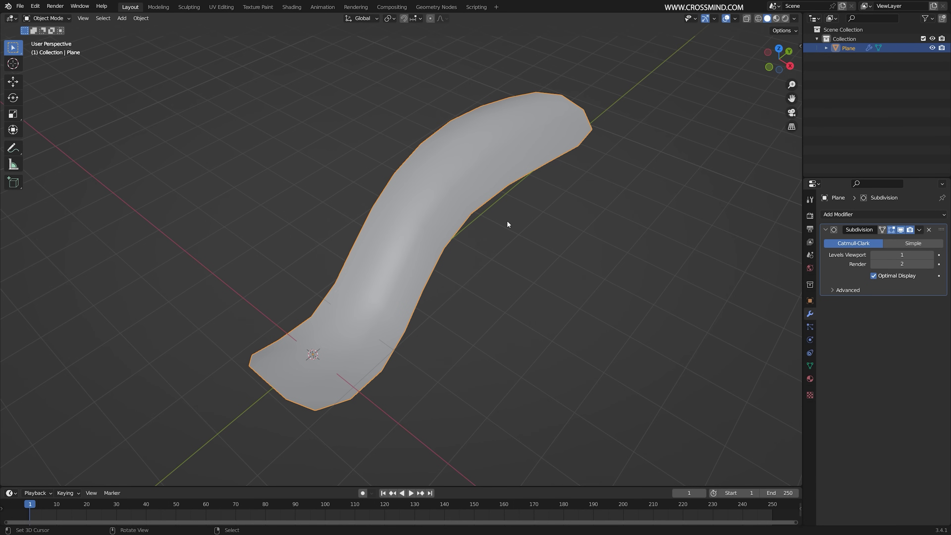
pyautogui.moveTo(508, 224); pyautogui.dragTo(483, 209, button='middle')
pyautogui.press('Tab')
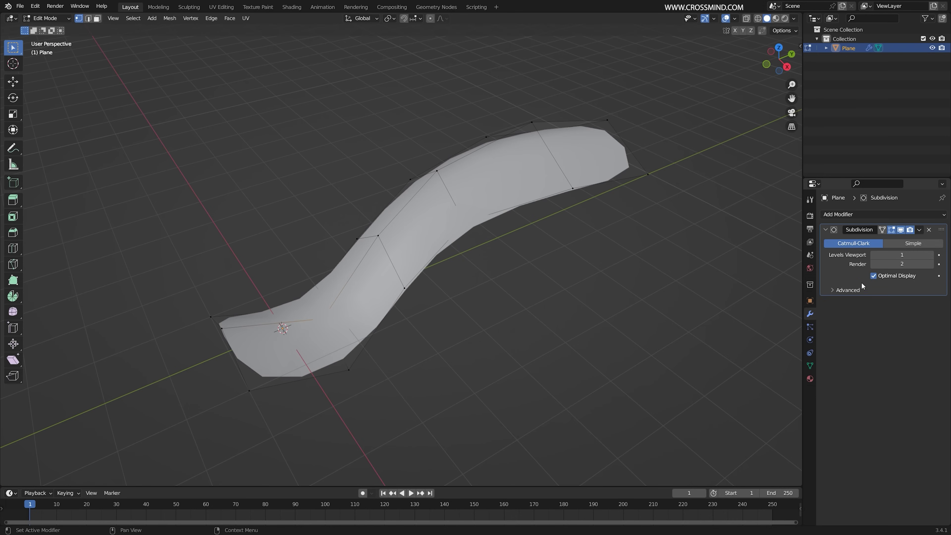
# Step: Select a face on the strip, raise the subdivision viewport level to 2 and compare the smoothed surface with its cage
pyautogui.moveTo(308, 265)
pyautogui.mouseDown(button='middle')
pyautogui.moveTo(323, 281)
pyautogui.moveTo(301, 266)
pyautogui.mouseUp(button='middle')
pyautogui.press('3')
pyautogui.rightClick(333, 267)
pyautogui.click(931, 255)
pyautogui.keyDown('shift'); pyautogui.moveTo(485, 244); pyautogui.dragTo(266, 371, button='middle'); pyautogui.keyUp('shift')
pyautogui.scroll(4, 493, 270)
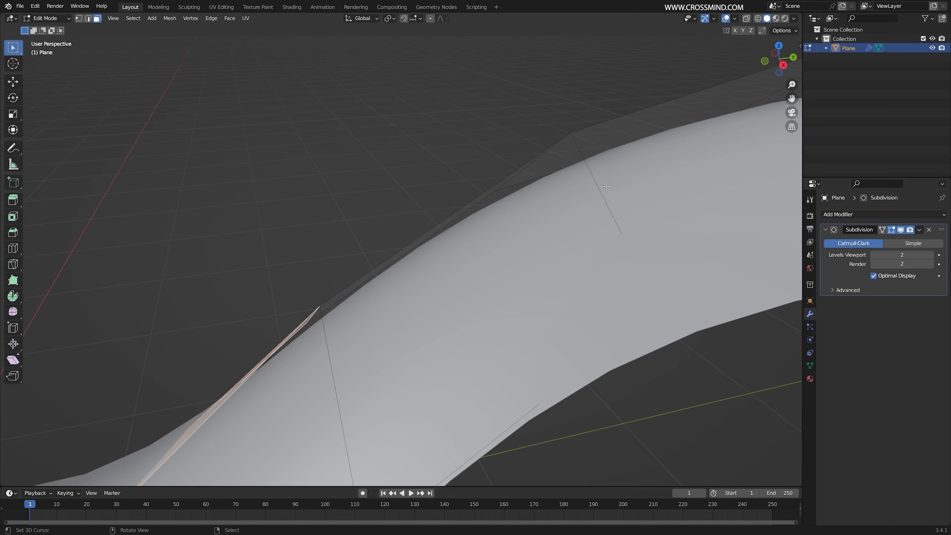
pyautogui.scroll(-6, 606, 186)
# Step: Show the edit cage on the subdivided surface, select a ridge vertex and examine how the cage follows the smoothed shape
pyautogui.press('1')
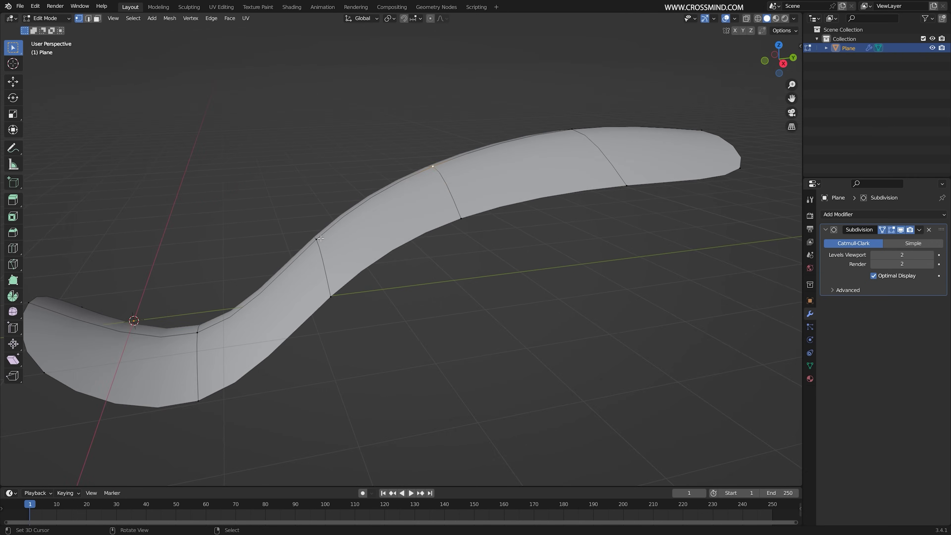
pyautogui.moveTo(321, 239); pyautogui.dragTo(316, 232, button='middle')
pyautogui.rightClick(312, 233)
pyautogui.moveTo(275, 264); pyautogui.dragTo(268, 264, button='middle')
pyautogui.moveTo(408, 166); pyautogui.dragTo(378, 163, button='middle')
pyautogui.scroll(2, 337, 212)
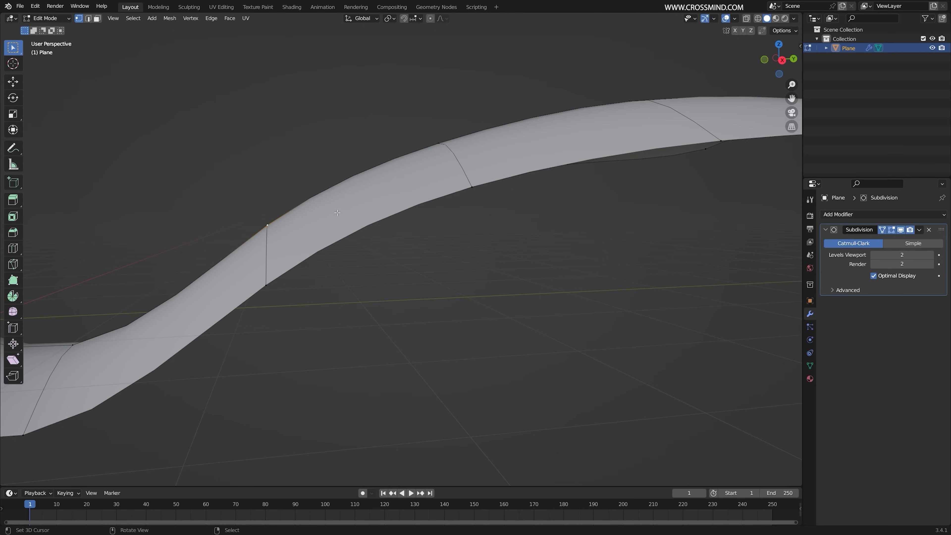
pyautogui.keyDown('shift'); pyautogui.moveTo(256, 235); pyautogui.dragTo(420, 226, button='middle'); pyautogui.keyUp('shift')
pyautogui.scroll(-3, 416, 232)
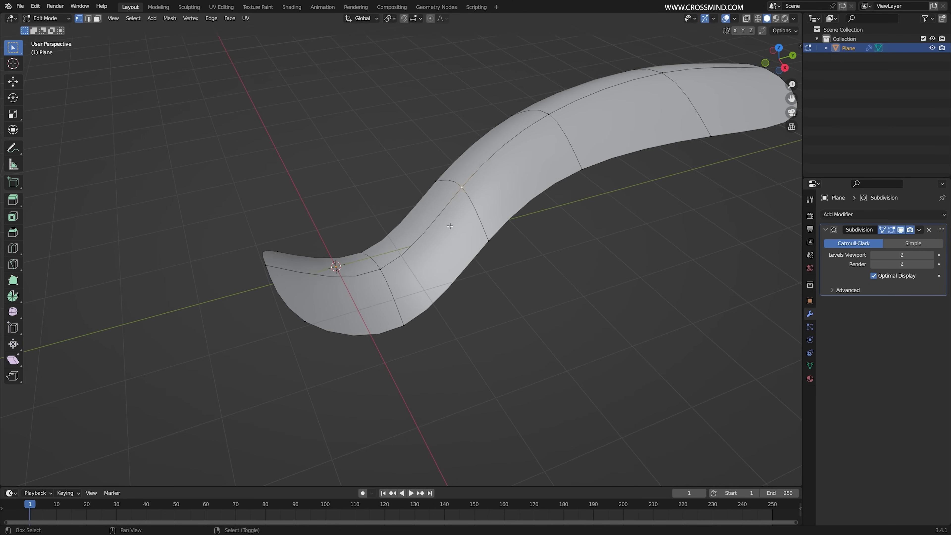
# Step: Insert two crosswise edge loops close to either side of the strip's lower bend to sharpen it
pyautogui.scroll(2, 412, 234)
pyautogui.hotkey('ctrl', 'r')
pyautogui.click(401, 268)
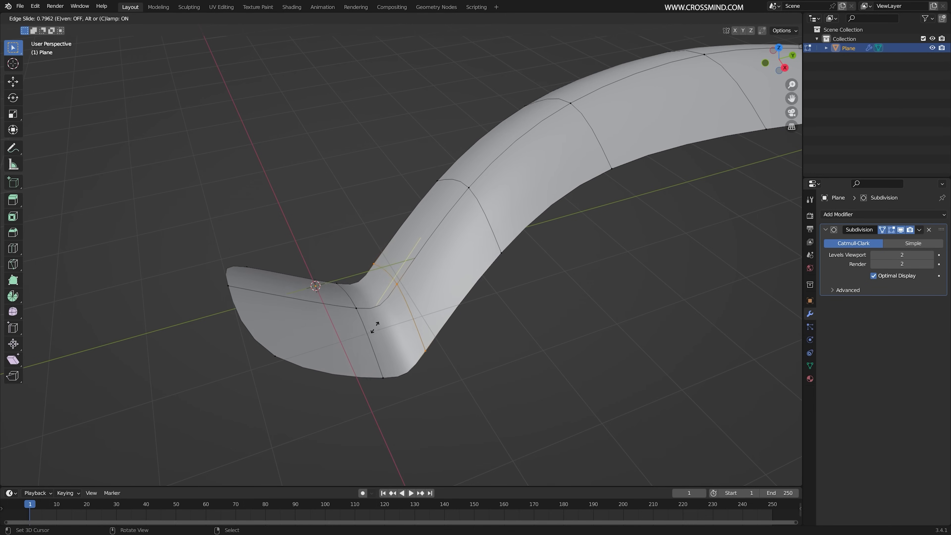
pyautogui.click(367, 324)
pyautogui.hotkey('ctrl', 'r')
pyautogui.click(326, 319)
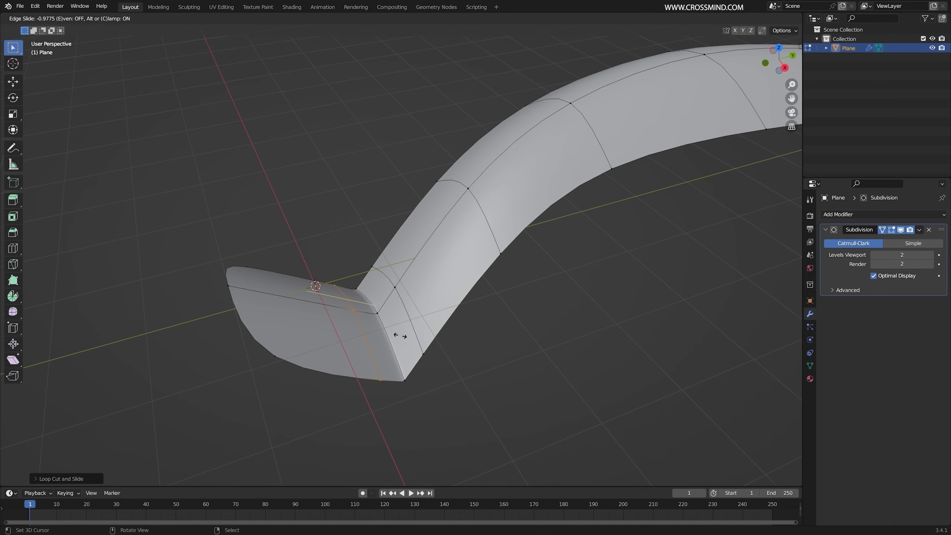
pyautogui.click(408, 337)
# Step: Examine the sharpened bend with the overlays hidden, then restore them in Object Mode
pyautogui.hotkey('shift', 'alt', 'z')
pyautogui.scroll(2, 595, 210)
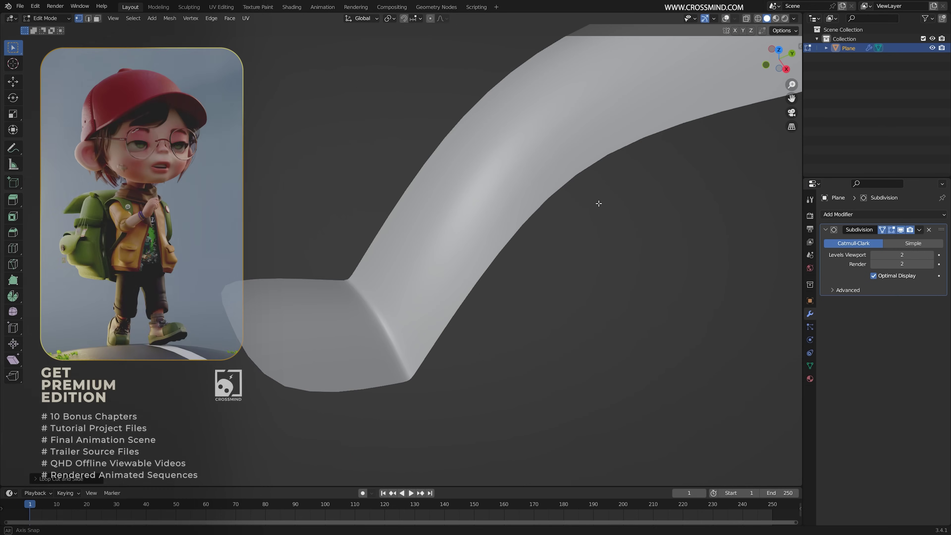
pyautogui.scroll(-5, 590, 254)
pyautogui.press('Tab')
pyautogui.hotkey('shift', 'alt', 'z')
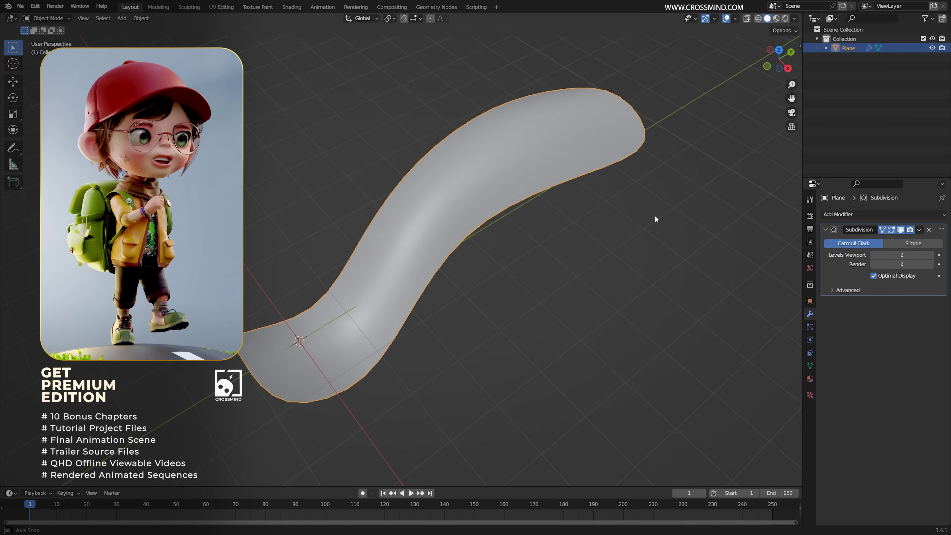
# Step: Toggle the Subdivision modifier's viewport display to compare the strip's base and subdivided wireframes
pyautogui.press('Tab')
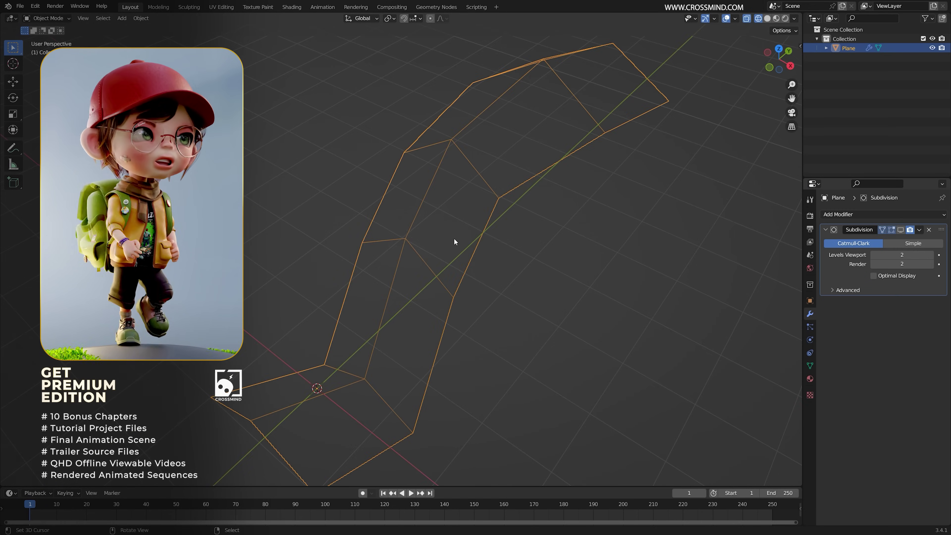
pyautogui.click(899, 229)
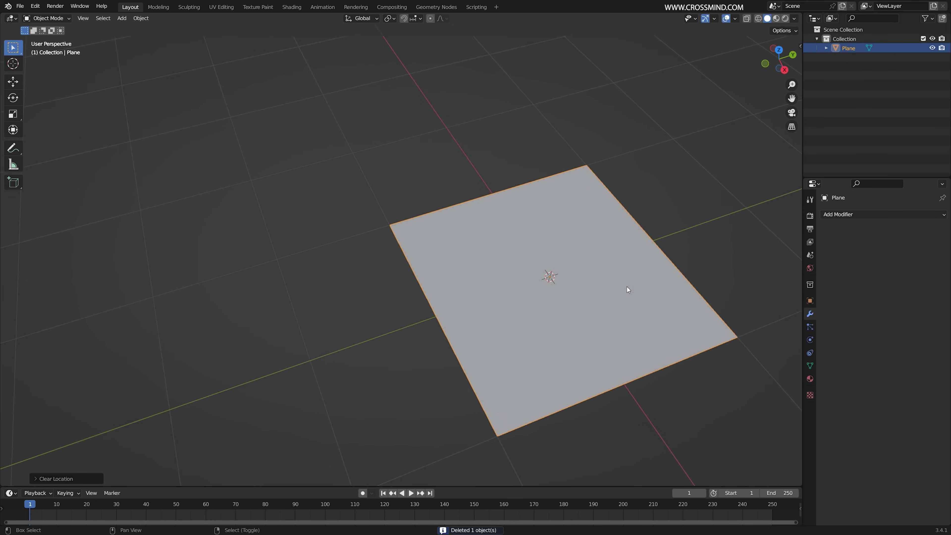
# Step: Add a Subdivision Surface modifier to the new square plane at the origin
pyautogui.moveTo(627, 287); pyautogui.dragTo(513, 269, button='middle')
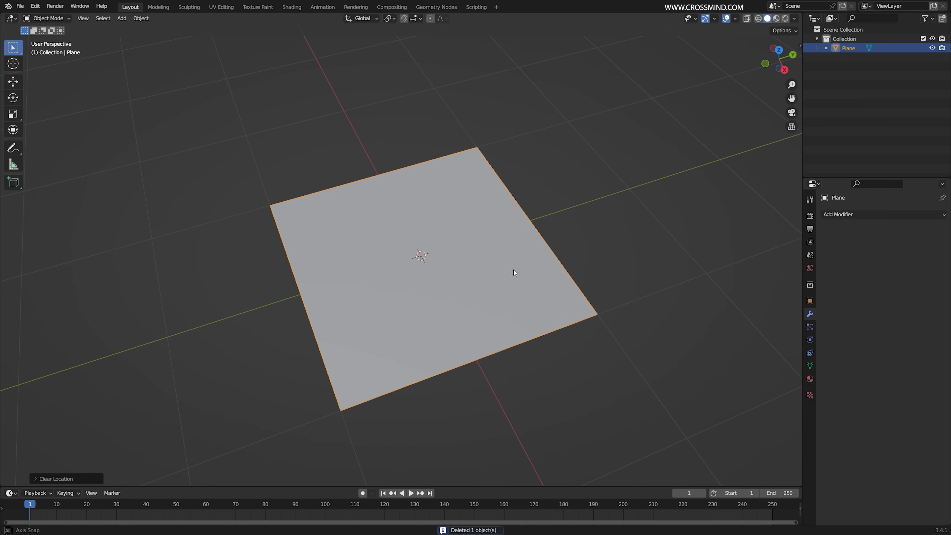
pyautogui.click(498, 243)
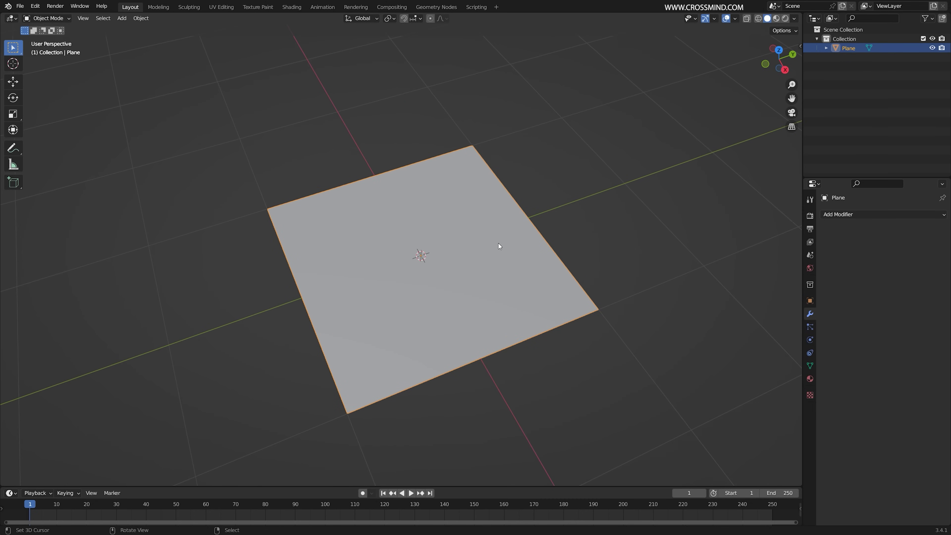
pyautogui.click(891, 217)
pyautogui.click(772, 381)
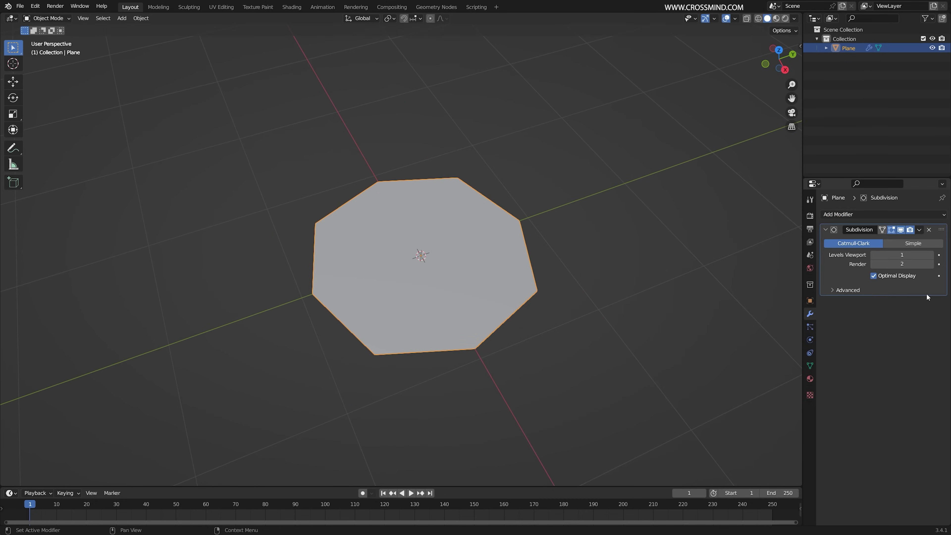
# Step: Raise the Subdivision modifier's viewport level to 3 to smooth the plane's rounded outline
pyautogui.click(932, 255)
pyautogui.moveTo(551, 236); pyautogui.dragTo(632, 229, button='middle')
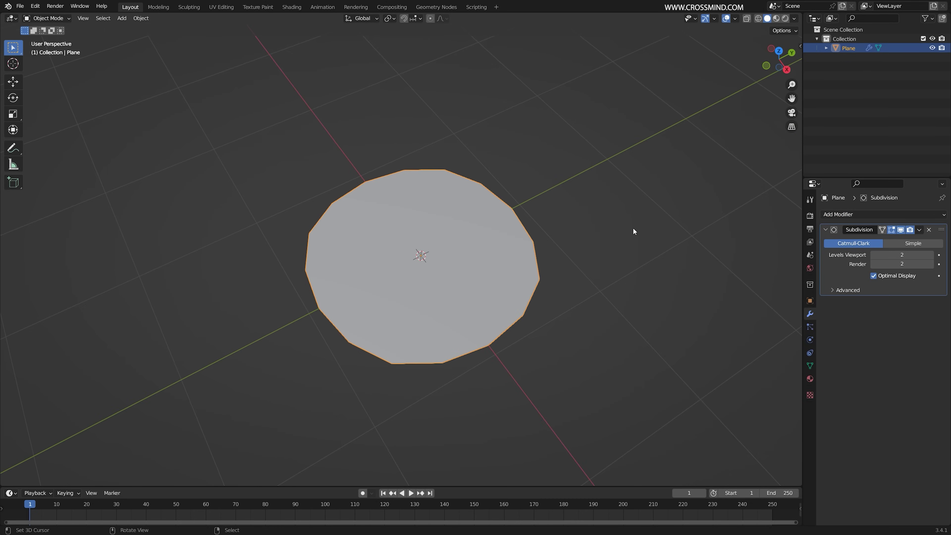
pyautogui.click(931, 255)
pyautogui.moveTo(304, 349); pyautogui.dragTo(293, 353, button='middle')
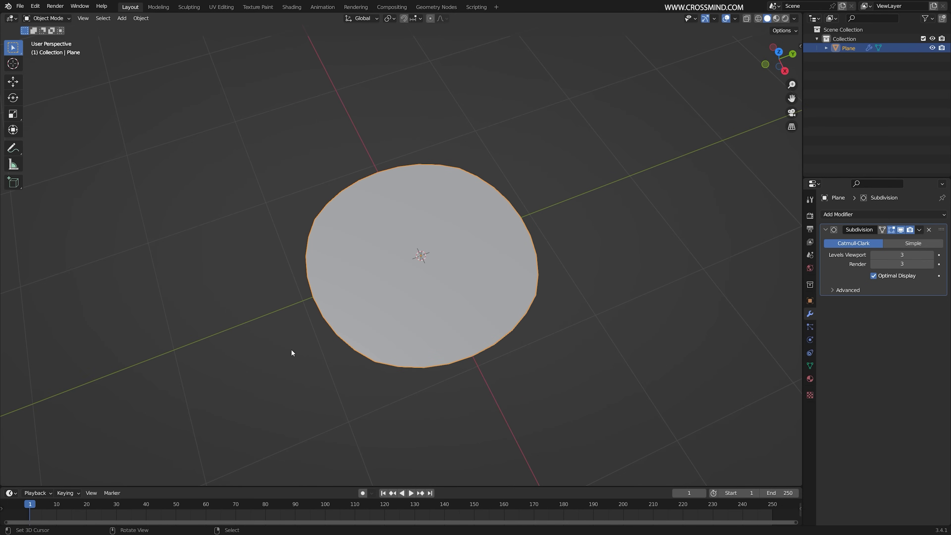
pyautogui.moveTo(229, 253); pyautogui.dragTo(420, 216, button='middle')
# Step: Insert edge loops close to all four borders of the plane in Edit Mode to sharpen its corners
pyautogui.press('Tab')
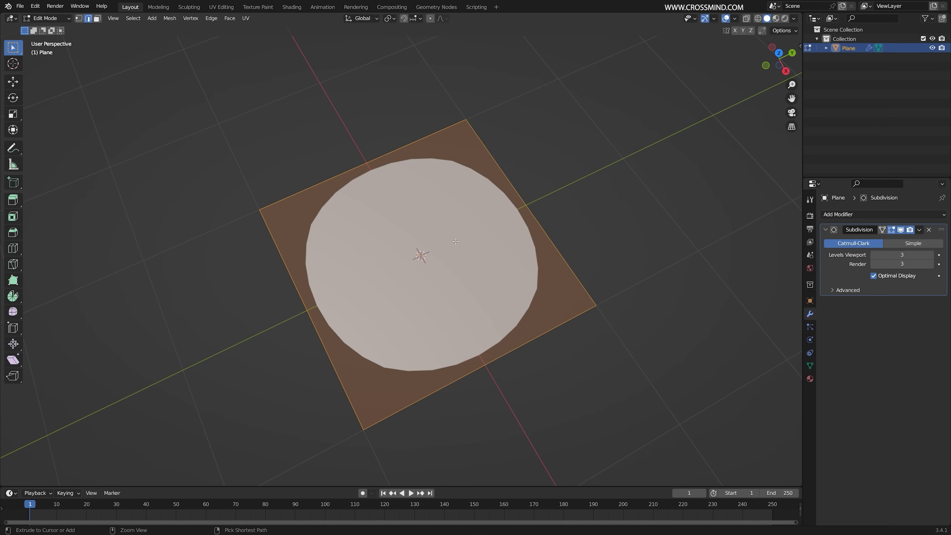
pyautogui.hotkey('ctrl', 'r')
pyautogui.click(430, 135)
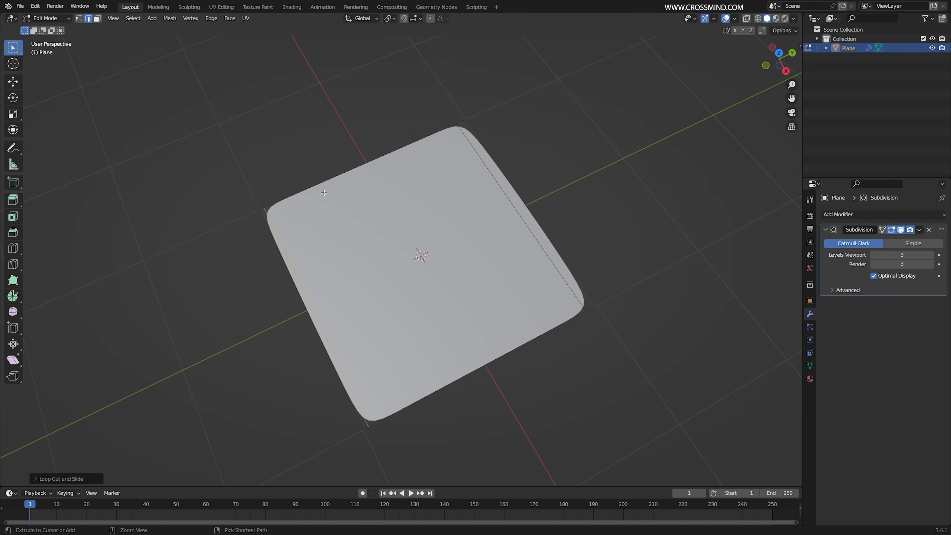
pyautogui.click(232, 137)
pyautogui.hotkey('ctrl', 'r')
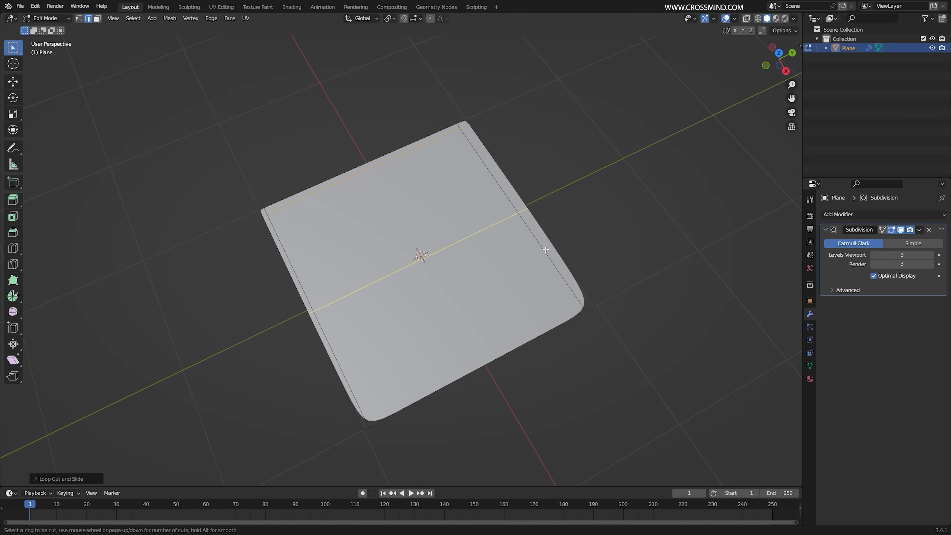
pyautogui.click(539, 225)
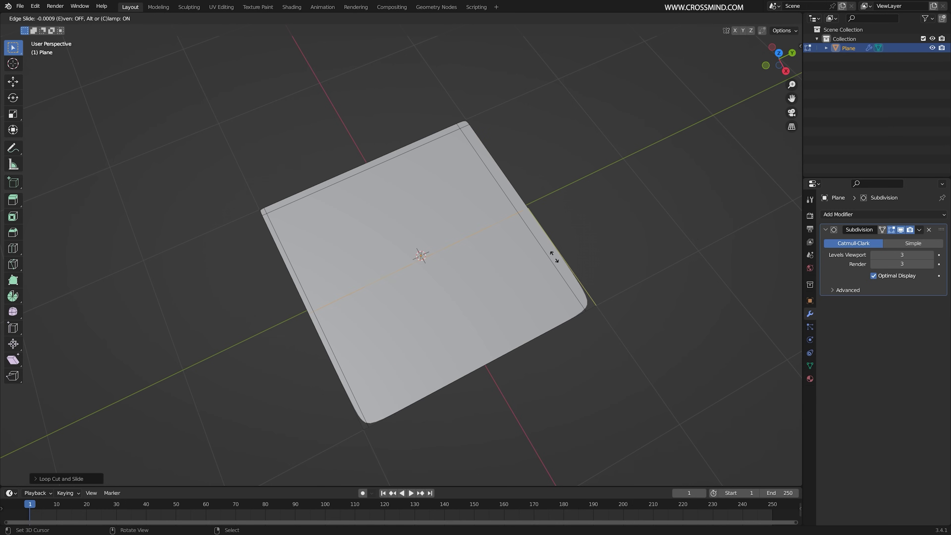
pyautogui.click(619, 338)
pyautogui.moveTo(584, 318); pyautogui.dragTo(567, 305, button='middle')
# Step: Move the edge loop beside the plane's positive-Y border outward by about 0.04 m along Y
pyautogui.press('3')
pyautogui.rightClick(486, 270)
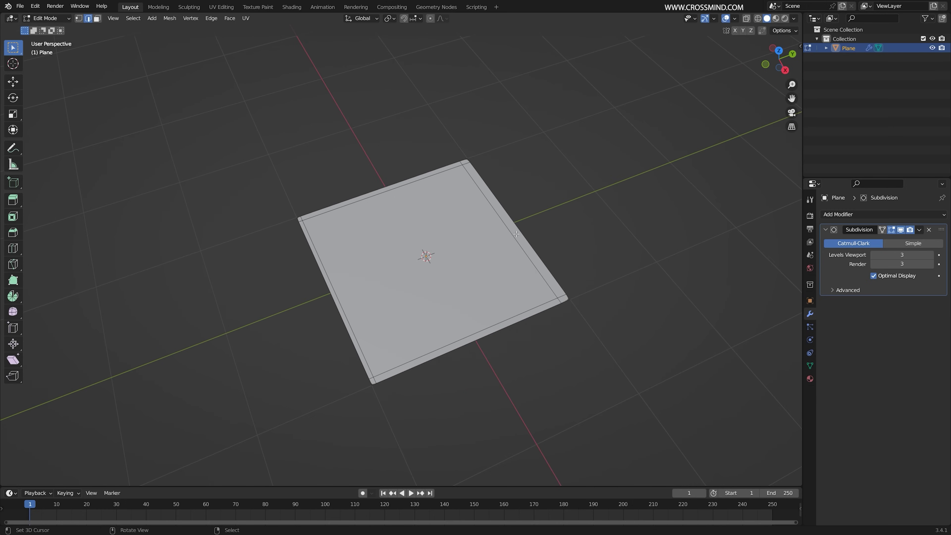
pyautogui.rightClick(516, 234)
pyautogui.press('g')
pyautogui.press('x')
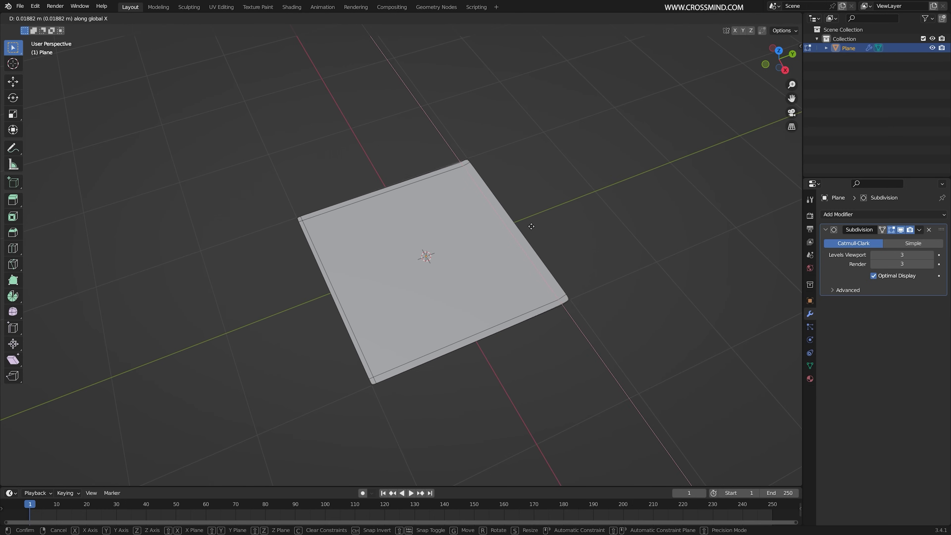
pyautogui.press('y')
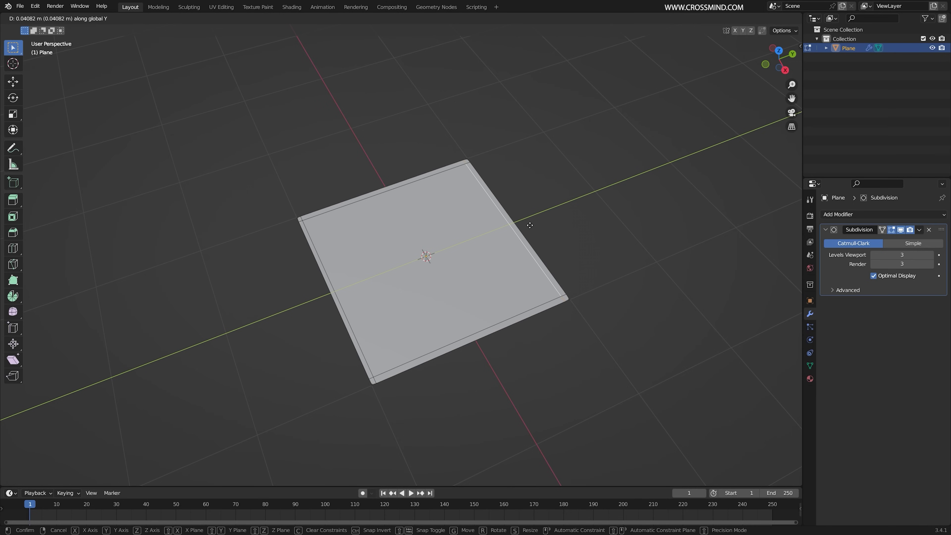
pyautogui.click(530, 225)
pyautogui.moveTo(530, 225); pyautogui.dragTo(519, 235, button='middle')
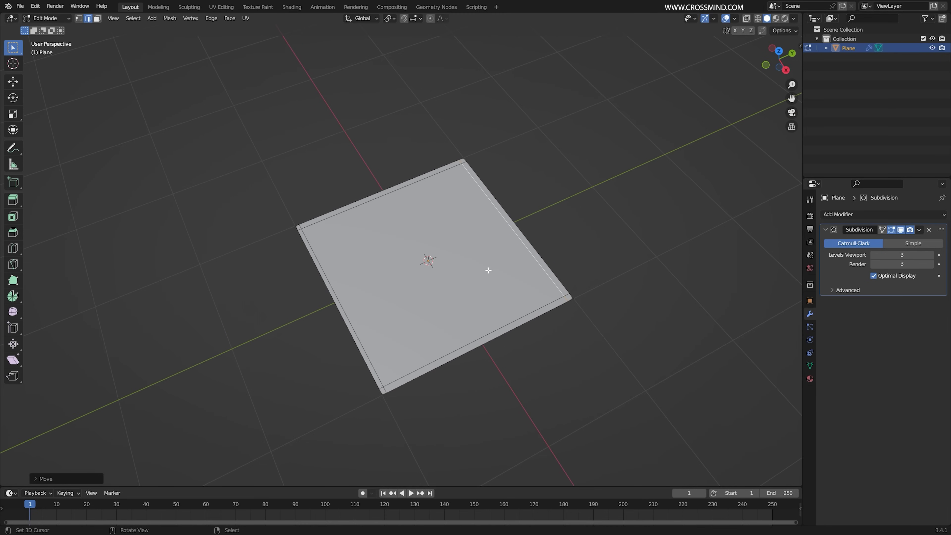
# Step: Inset the plane's large central face to form a smaller square in the middle
pyautogui.press('3')
pyautogui.rightClick(490, 251)
pyautogui.press('i')
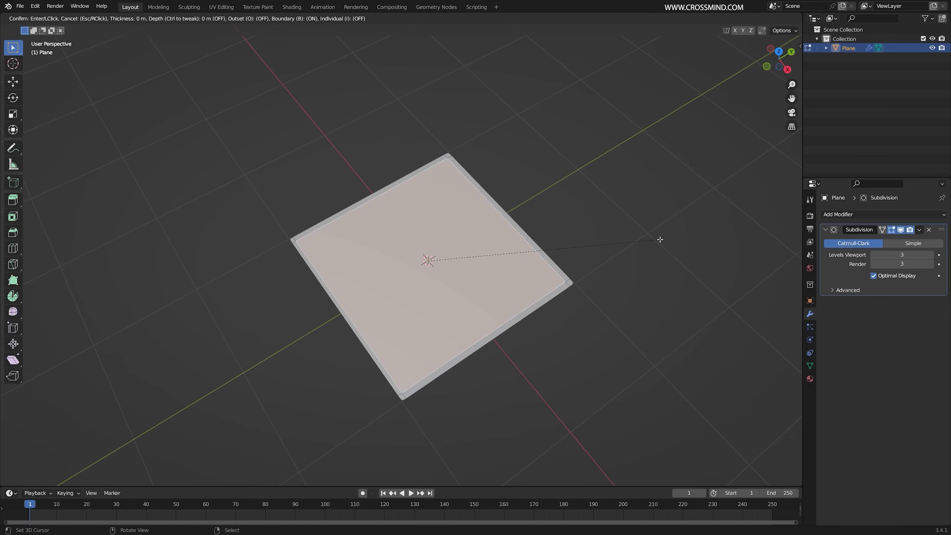
pyautogui.click(617, 246)
# Step: Cut two centered edge loops crossing at the plane's middle, one in each direction
pyautogui.hotkey('ctrl', 'r')
pyautogui.click(472, 242)
pyautogui.rightClick(472, 242)
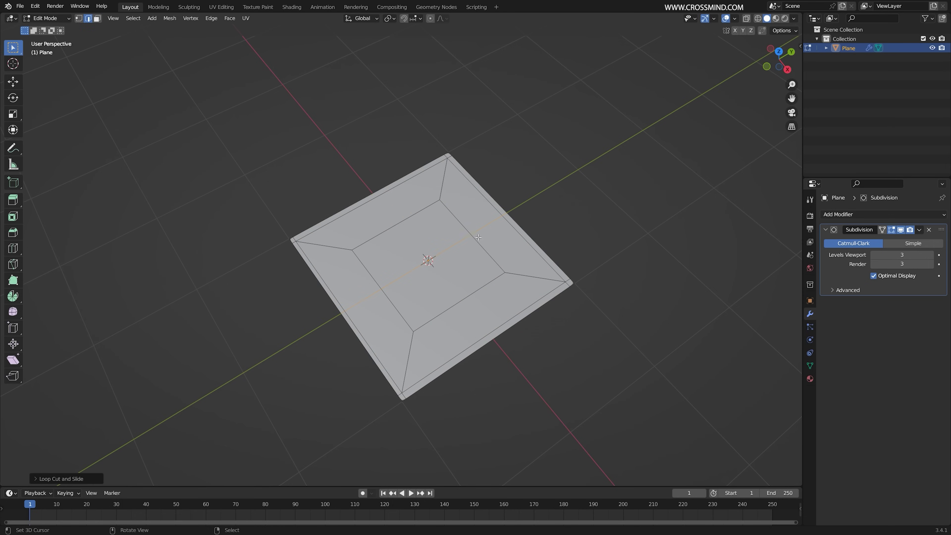
pyautogui.hotkey('ctrl', 'r')
pyautogui.click(452, 246)
pyautogui.rightClick(452, 246)
pyautogui.moveTo(452, 246); pyautogui.dragTo(432, 243, button='middle')
# Step: Delete the four inner faces around the plane's center to open a hole
pyautogui.press('3')
pyautogui.click(389, 256)
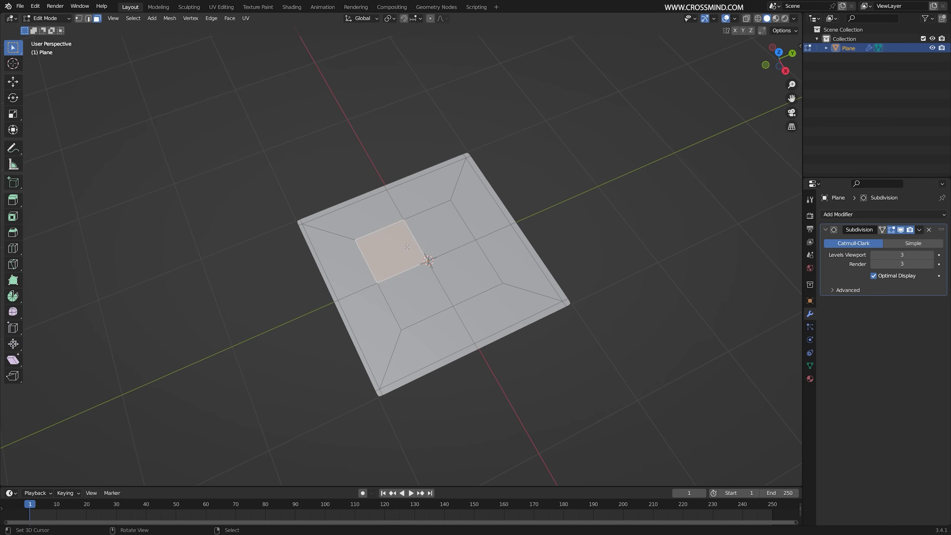
pyautogui.keyDown('shift'); pyautogui.click(416, 295); pyautogui.keyUp('shift')
pyautogui.keyDown('shift'); pyautogui.click(466, 275); pyautogui.keyUp('shift')
pyautogui.keyDown('shift'); pyautogui.click(448, 229); pyautogui.keyUp('shift')
pyautogui.press('x')
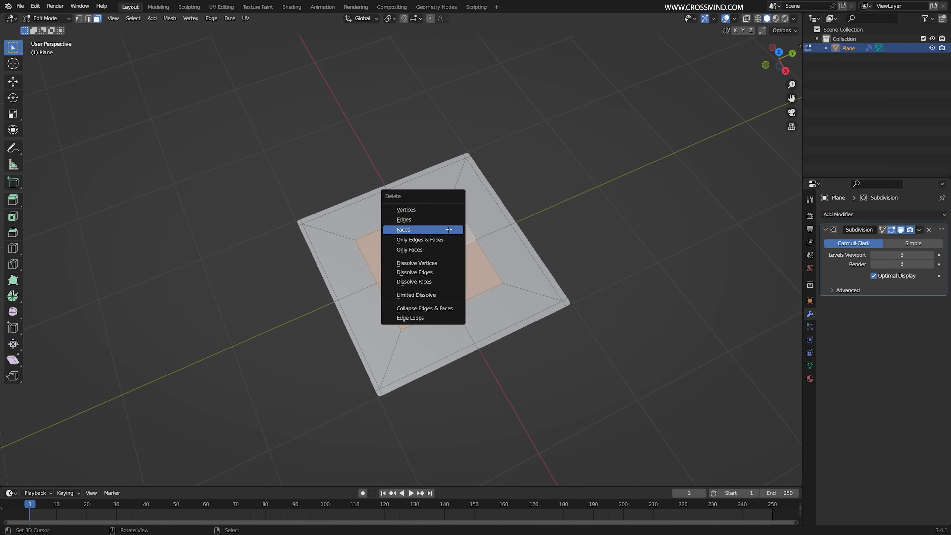
pyautogui.click(449, 230)
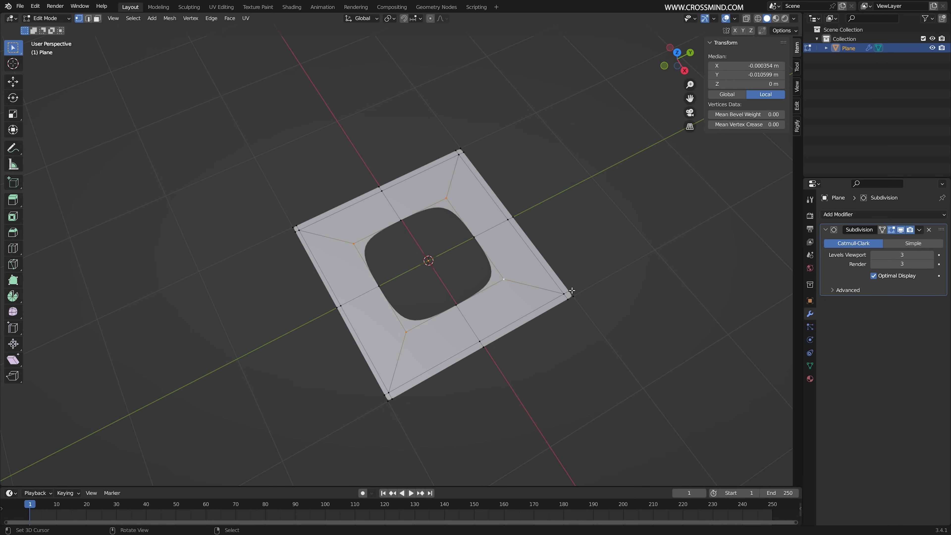
# Step: Scale the hole's four corner vertices toward the center until the opening is circular
pyautogui.press('s')
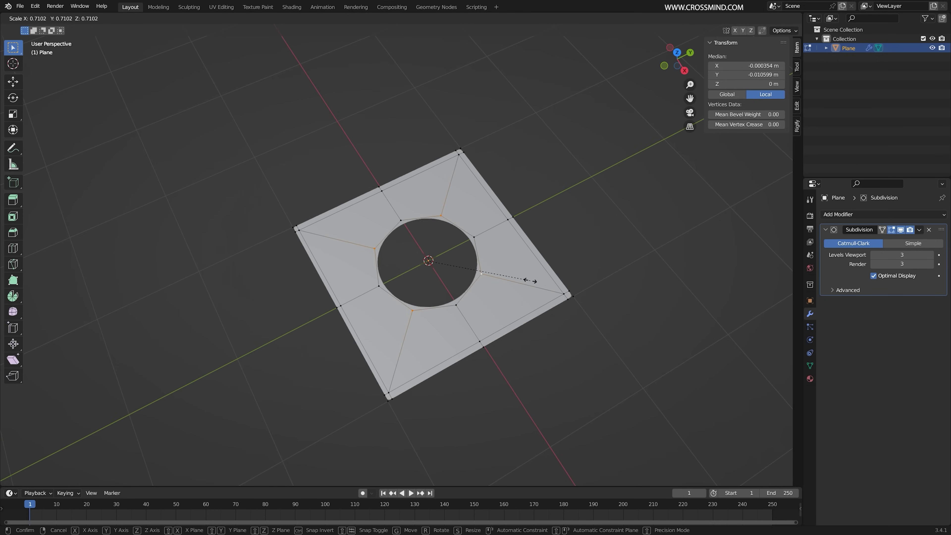
pyautogui.click(530, 280)
pyautogui.scroll(2, 530, 280)
pyautogui.press('s')
pyautogui.click(544, 282)
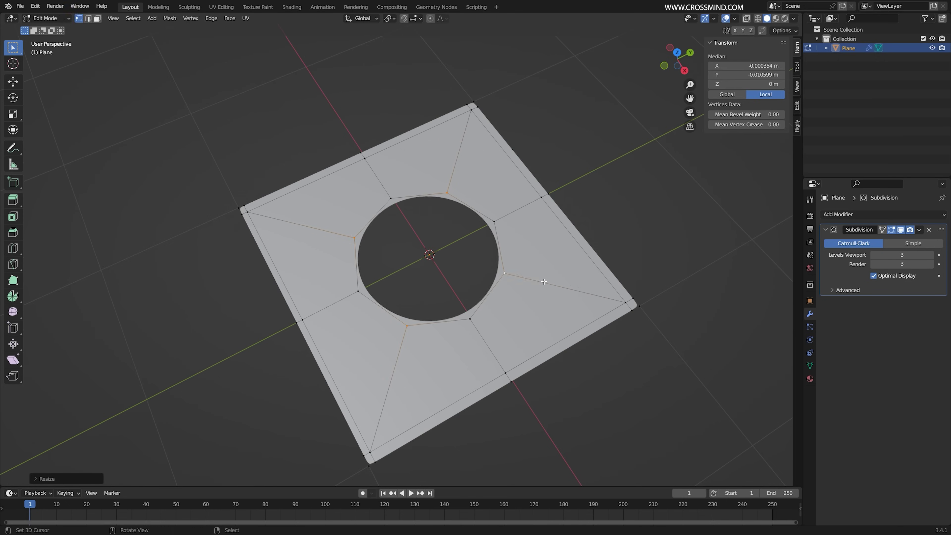
# Step: Compare the holed plane with and without subdivision in Object Mode, also checking its base wireframe
pyautogui.press('Tab')
pyautogui.moveTo(659, 203); pyautogui.dragTo(554, 275, button='middle')
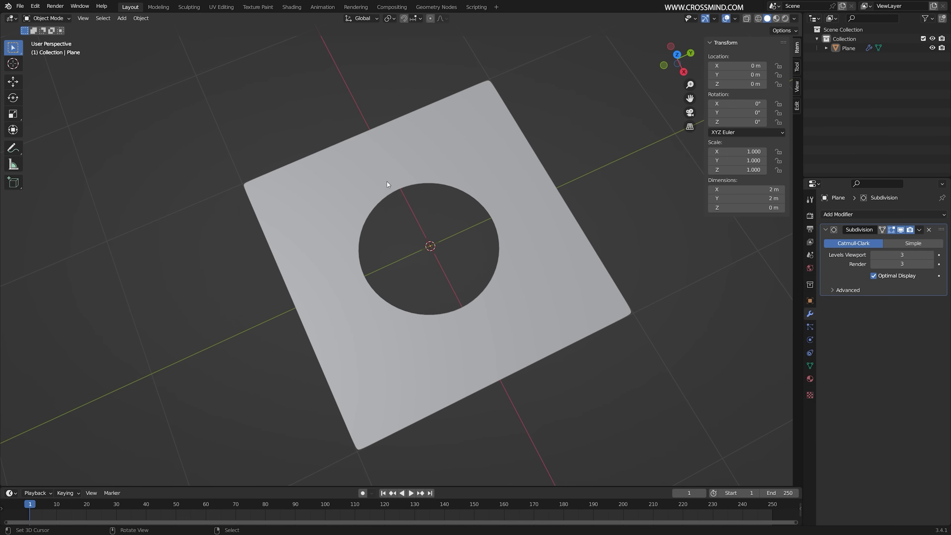
pyautogui.click(900, 229)
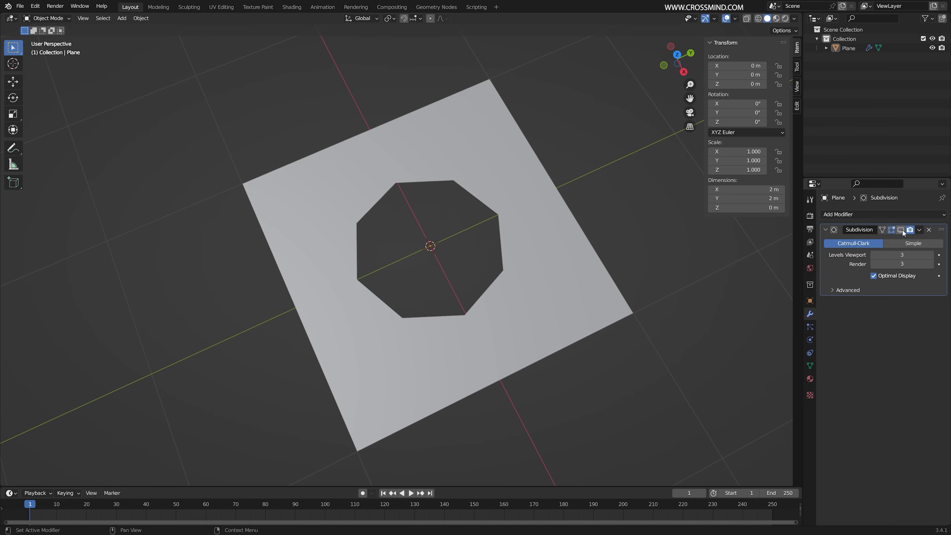
pyautogui.hotkey('shift', 'z')
pyautogui.moveTo(387, 210); pyautogui.dragTo(305, 221, button='middle')
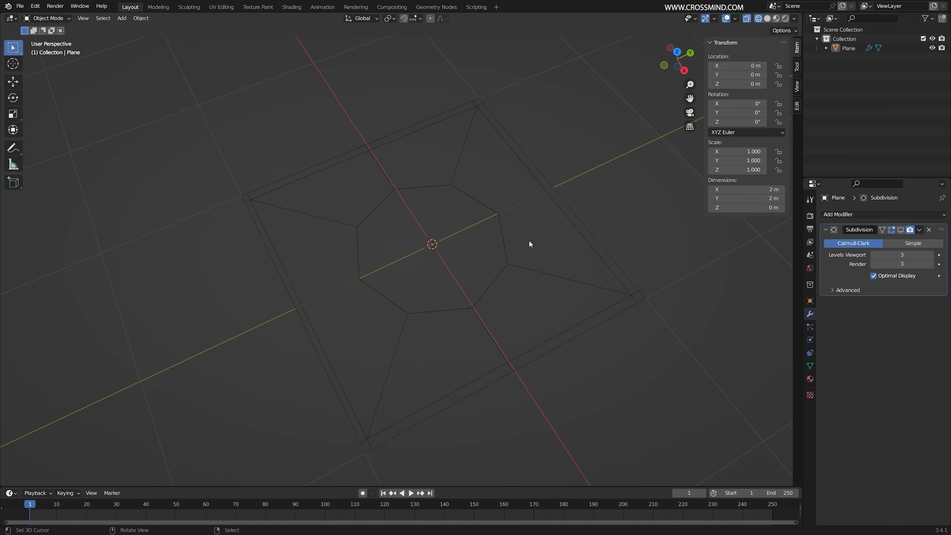
pyautogui.moveTo(529, 240)
pyautogui.mouseDown(button='middle')
pyautogui.moveTo(489, 276)
pyautogui.moveTo(525, 250)
pyautogui.mouseUp(button='middle')
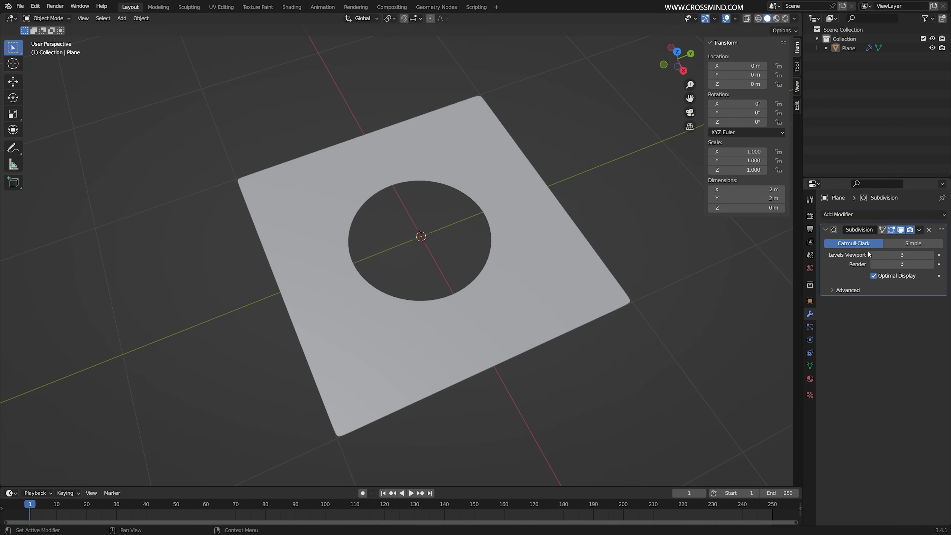
pyautogui.moveTo(460, 239); pyautogui.dragTo(441, 255, button='middle')
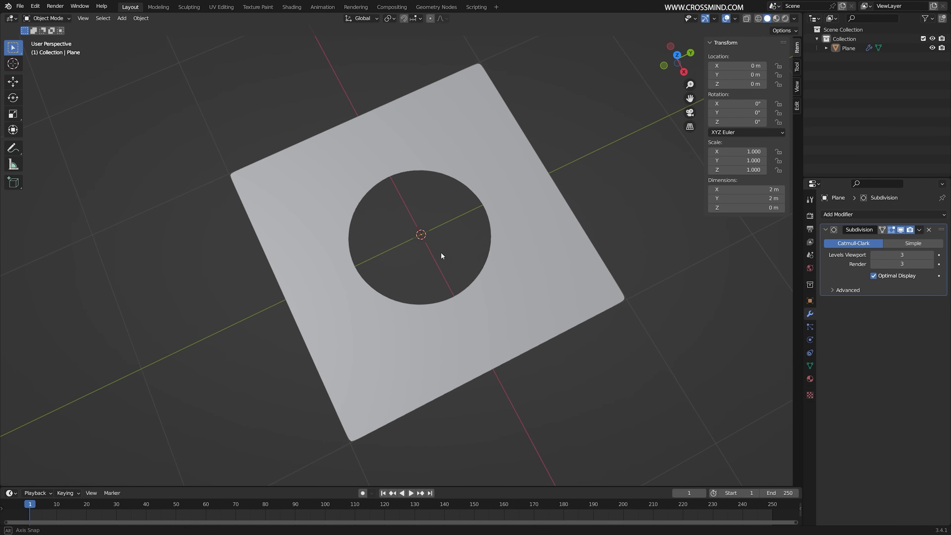
# Step: Subdivide the new second plane into a four-by-four grid of faces in Edit Mode
pyautogui.press('Tab')
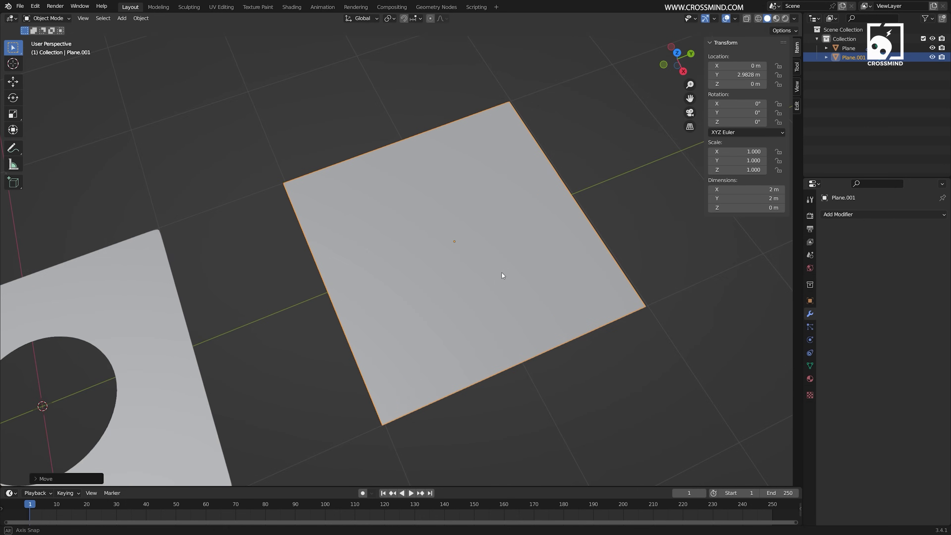
pyautogui.moveTo(502, 273); pyautogui.dragTo(500, 293, button='middle')
pyautogui.press('Tab')
pyautogui.moveTo(543, 224); pyautogui.dragTo(562, 216, button='middle')
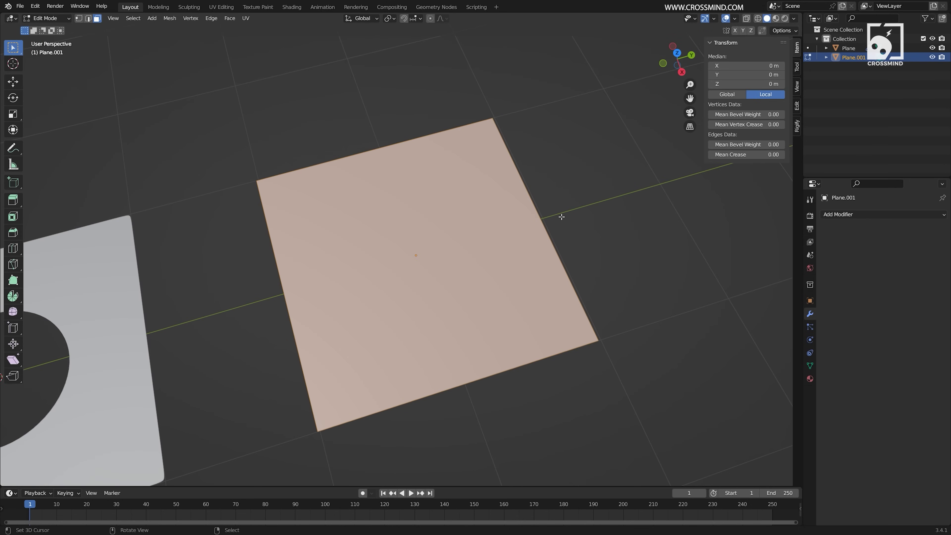
pyautogui.rightClick(562, 217)
pyautogui.click(558, 219)
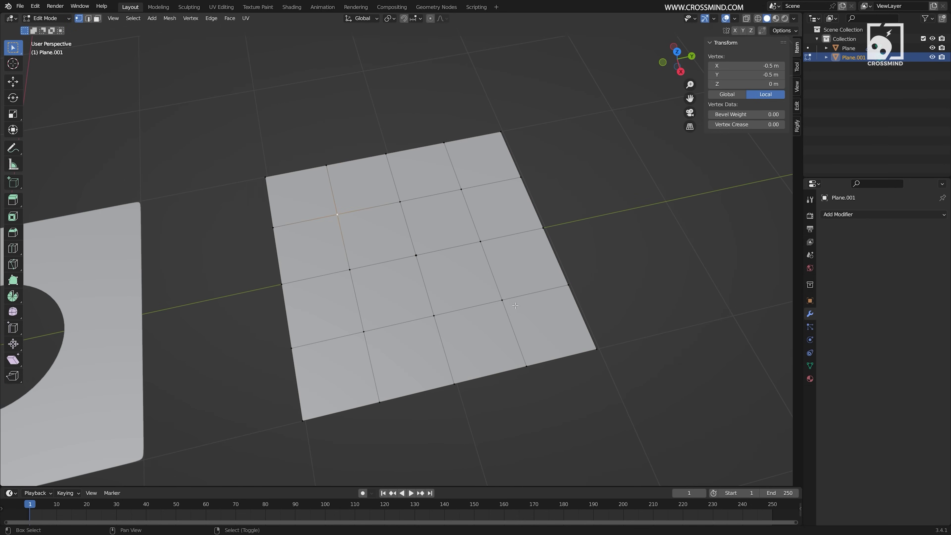
# Step: Try to move two diagonally opposite inner vertices of the grid along Z
pyautogui.keyDown('shift'); pyautogui.click(508, 302); pyautogui.keyUp('shift')
pyautogui.press('g')
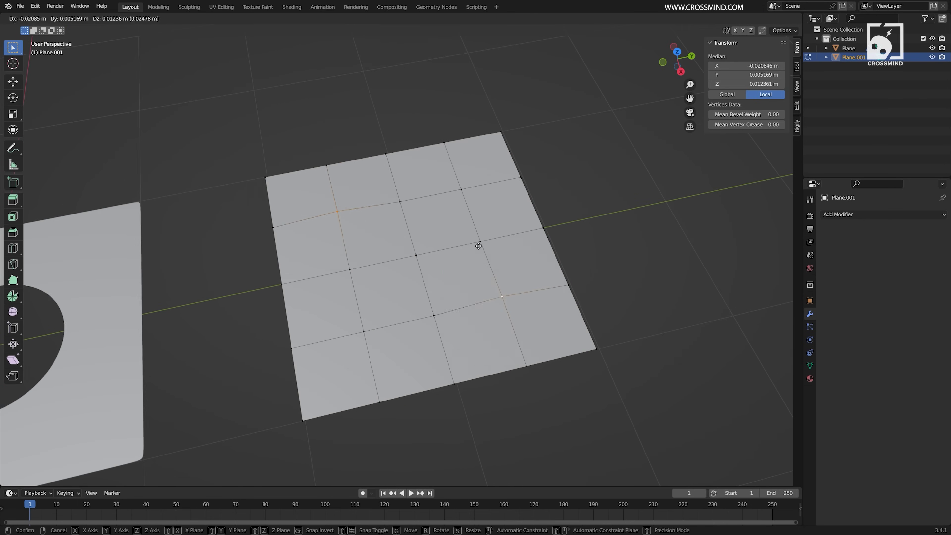
pyautogui.press('z')
# Step: Insert a centered edge loop across the undivided second plane
pyautogui.hotkey('ctrl', 'r')
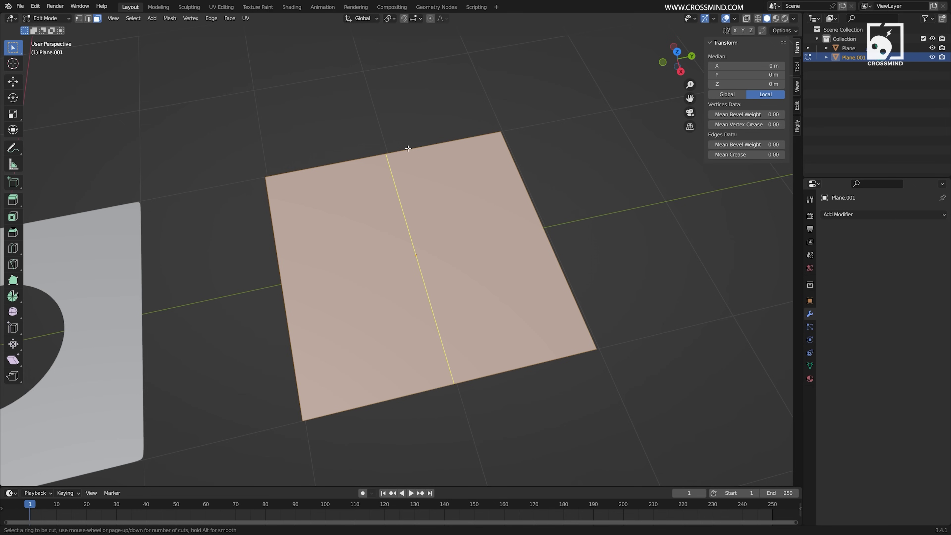
pyautogui.scroll(1, 408, 149)
pyautogui.click(408, 148)
pyautogui.rightClick(411, 149)
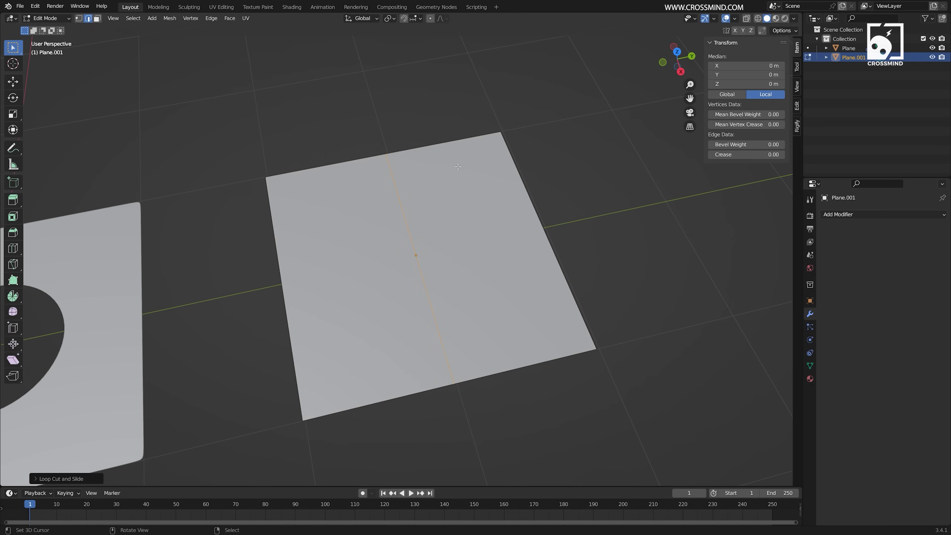
pyautogui.moveTo(456, 167); pyautogui.dragTo(472, 202, button='middle')
# Step: Fold the second plane into a ridge and valley by moving its edge loops along Z, and add a crosswise edge loop
pyautogui.press('g')
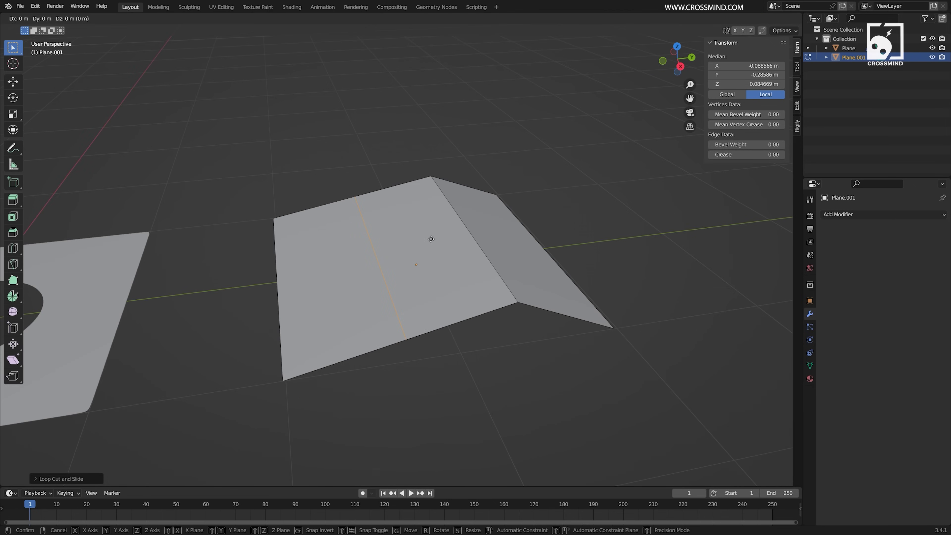
pyautogui.press('z')
pyautogui.click(435, 278)
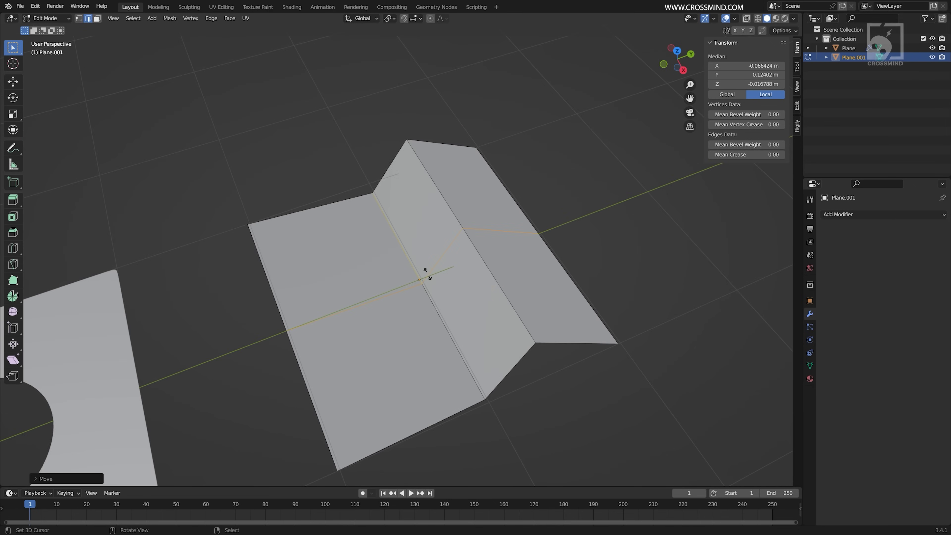
pyautogui.hotkey('ctrl', 'r')
pyautogui.click(426, 272)
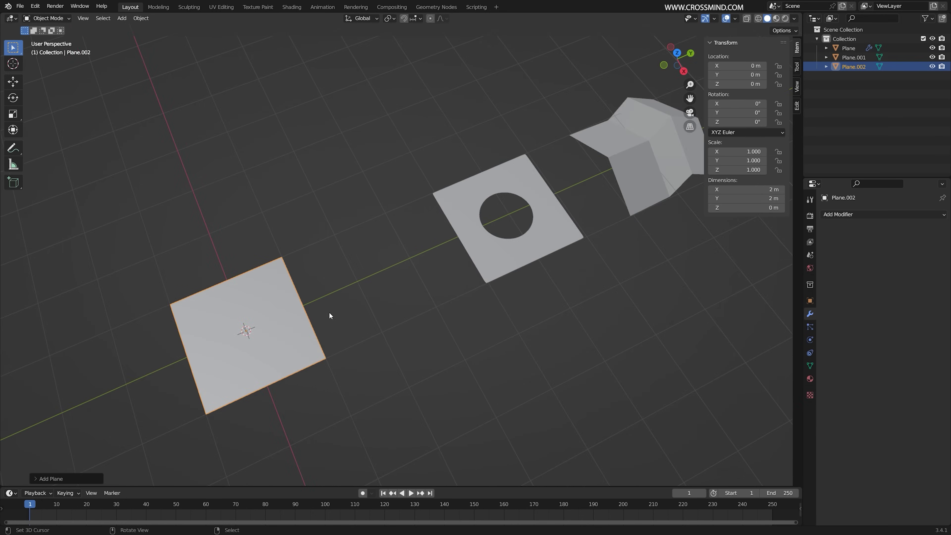
# Step: Knife-cut a slanted edge across the third plane at the origin between its two opposite X sides in top view
pyautogui.press('KP_Decimal')
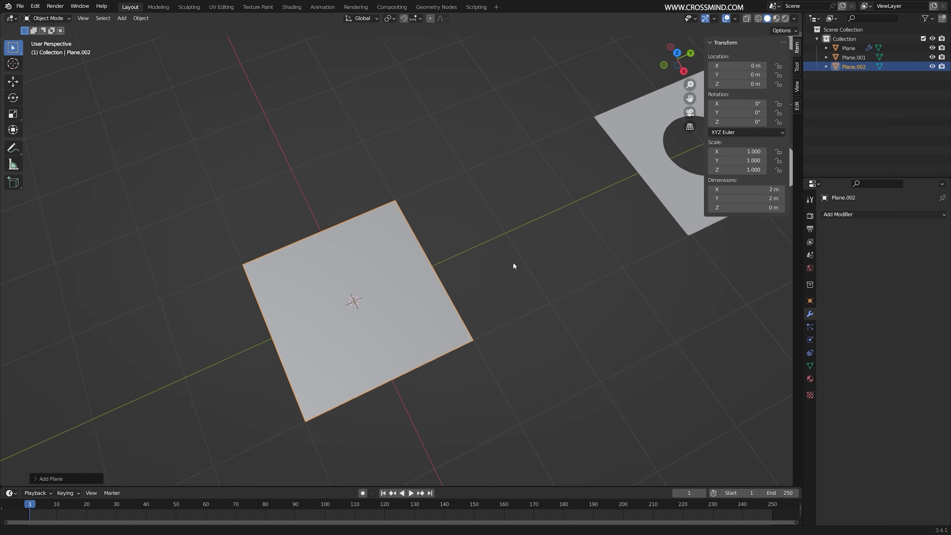
pyautogui.press('KP_7')
pyautogui.press('Tab')
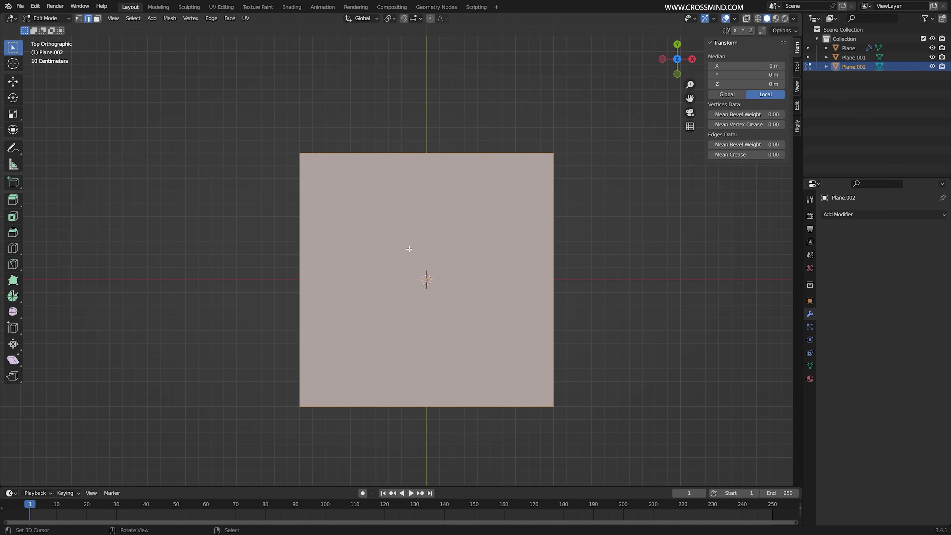
pyautogui.press('k')
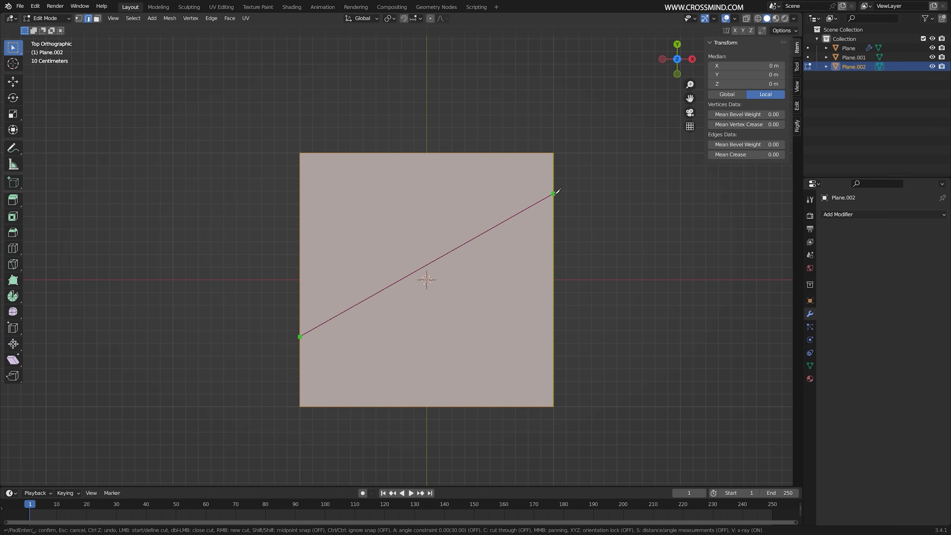
pyautogui.click(554, 194)
pyautogui.press('Return')
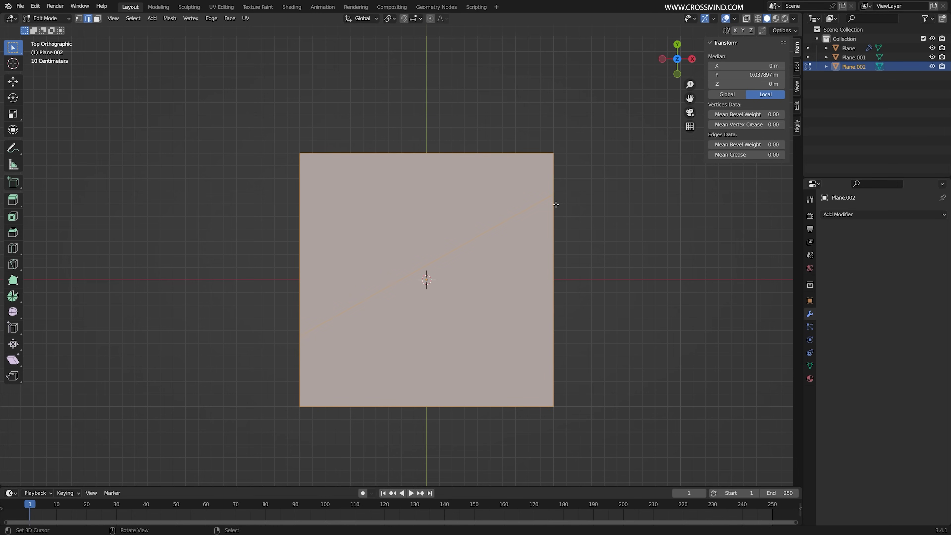
# Step: Switch to wireframe display, add a fourth plane beside the third at about X 2.35 m, and open it for mesh editing
pyautogui.scroll(-1, 487, 242)
pyautogui.hotkey('shift', 'z')
pyautogui.keyDown('shift'); pyautogui.moveTo(469, 250); pyautogui.dragTo(327, 239, button='middle'); pyautogui.keyUp('shift')
pyautogui.press('Tab')
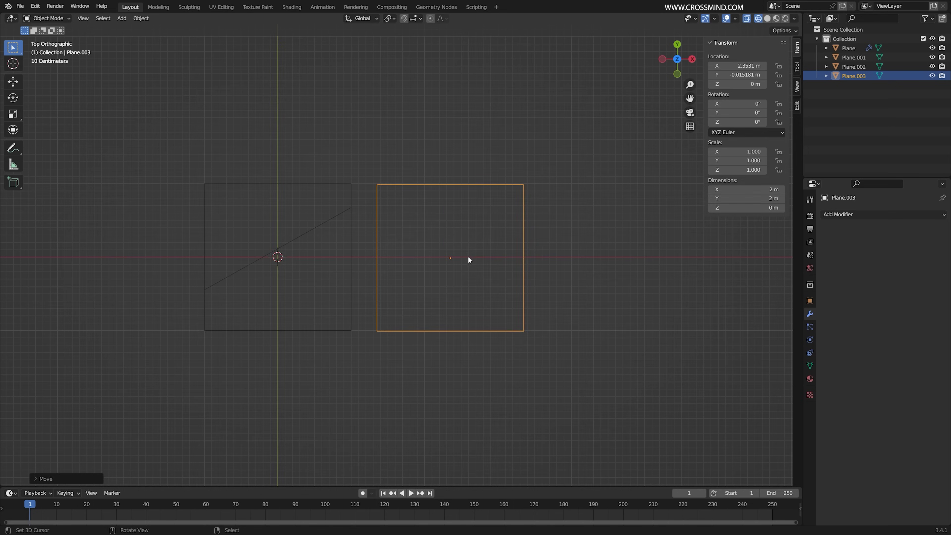
pyautogui.scroll(2, 468, 256)
pyautogui.press('Tab')
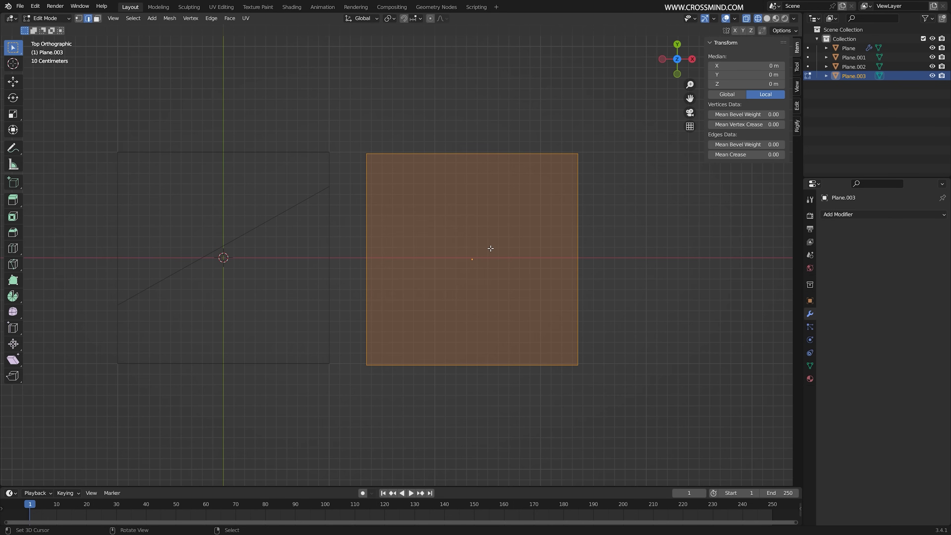
# Step: Knife-cut an irregular inner quad joined by edges to the four corners of the new plane, and check its faces
pyautogui.press('k')
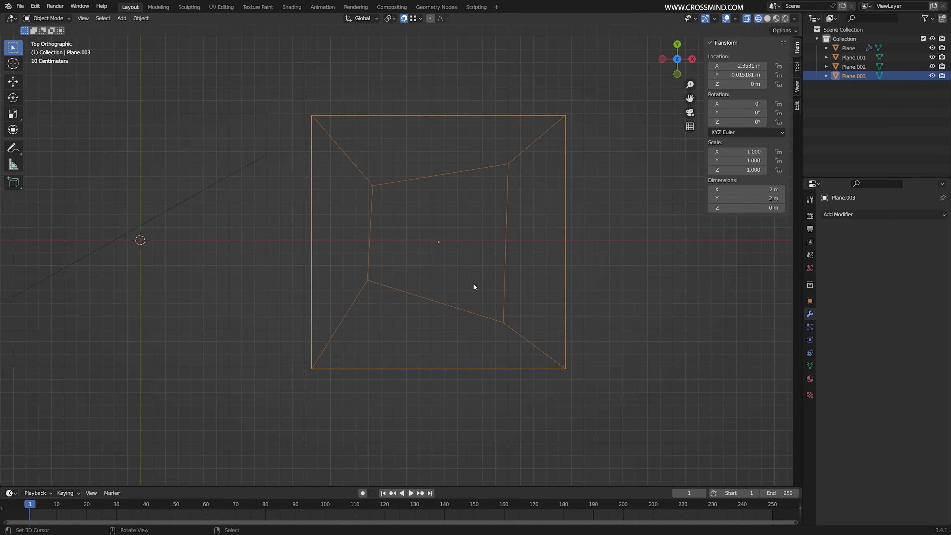
pyautogui.press('Tab')
pyautogui.press('3')
pyautogui.hotkey('alt', 'a')
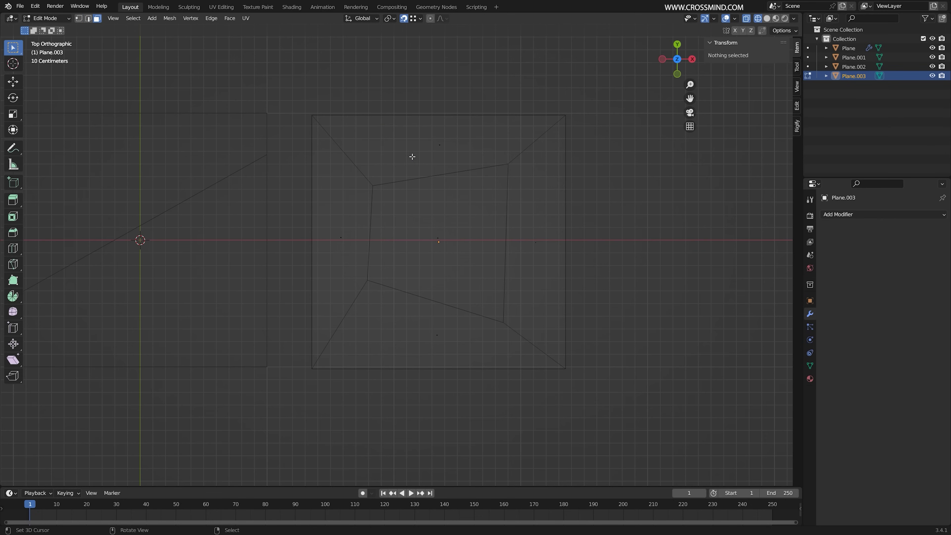
pyautogui.rightClick(439, 248)
pyautogui.rightClick(427, 333)
pyautogui.rightClick(349, 247)
pyautogui.hotkey('alt', 'a')
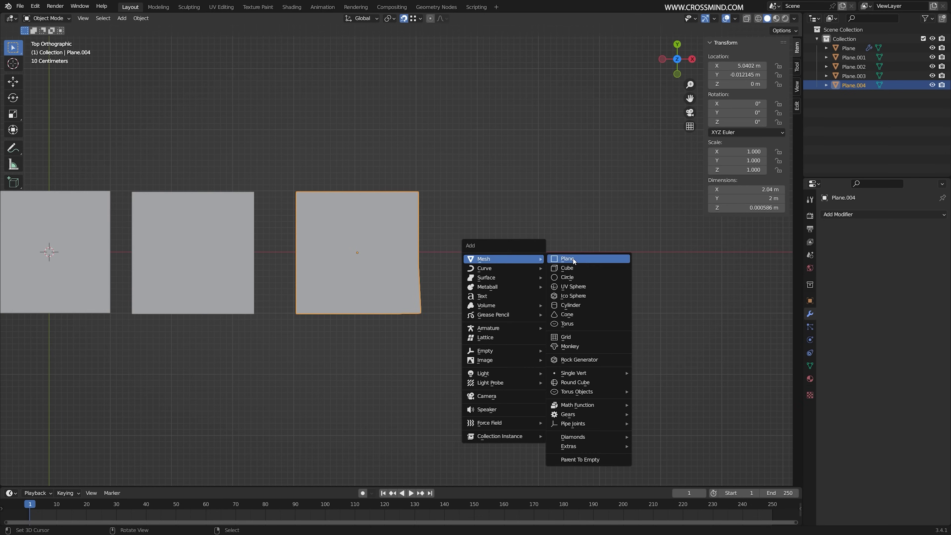
# Step: Add another plane beyond the existing ones, place it at about X 7.55 m, and subdivide it into a 4 by 4 grid
pyautogui.click(572, 257)
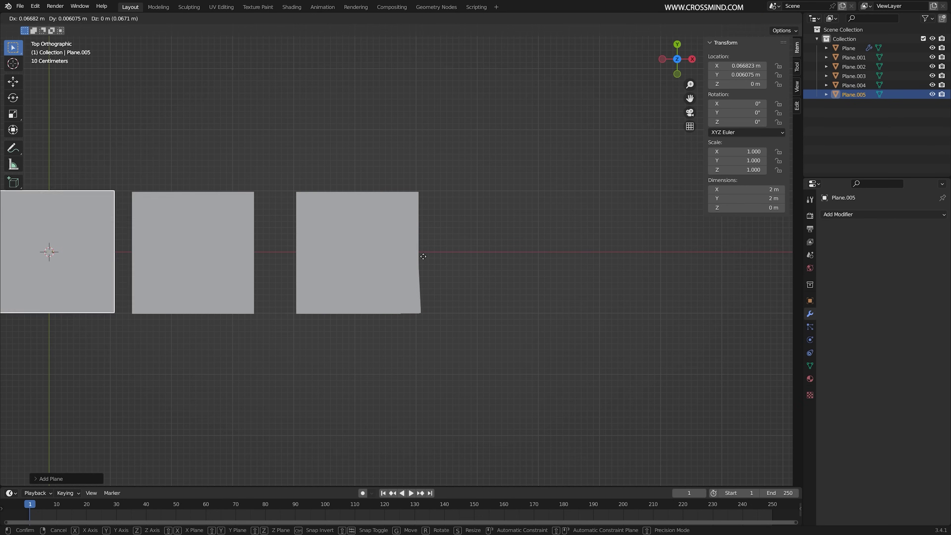
pyautogui.press('g')
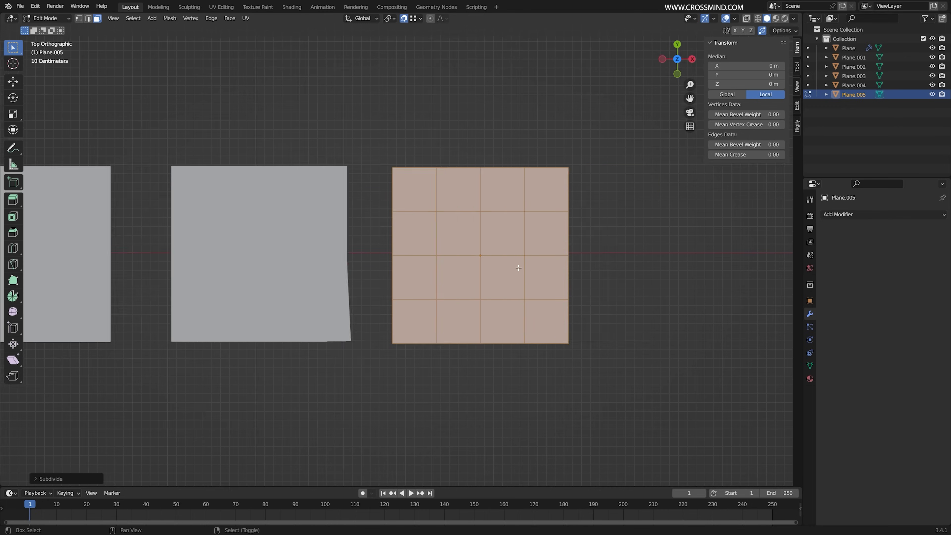
pyautogui.scroll(1, 475, 288)
pyautogui.rightClick(476, 288)
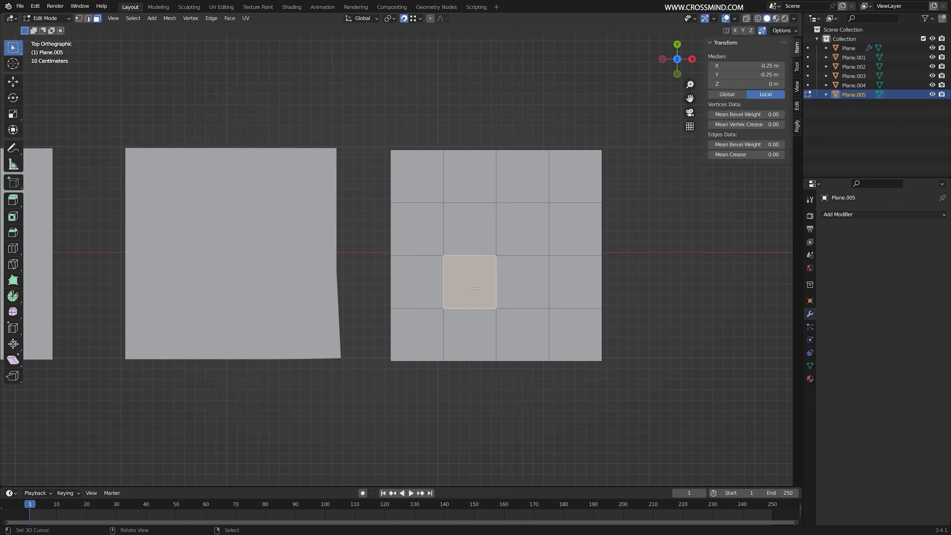
pyautogui.rightClick(468, 340)
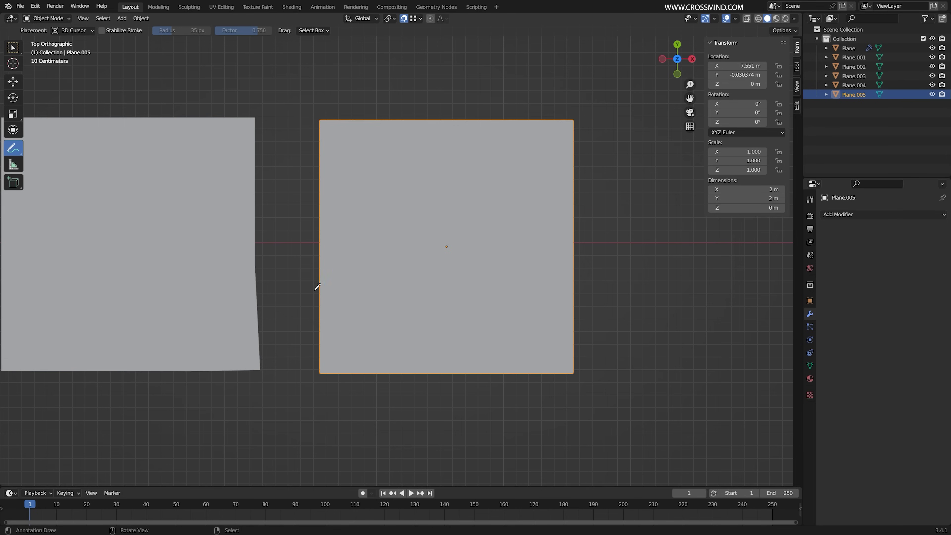
# Step: Draw a freehand S-curve annotation diagonally across the gridded plane and open the plane for mesh editing
pyautogui.moveTo(307, 331); pyautogui.dragTo(425, 274)
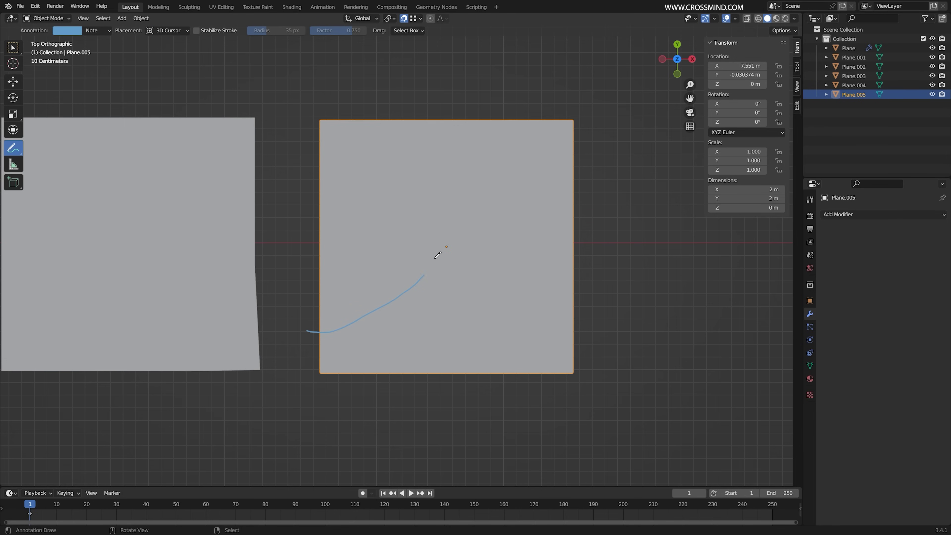
pyautogui.moveTo(598, 148); pyautogui.dragTo(614, 158)
pyautogui.press('Tab')
pyautogui.scroll(1, 544, 269)
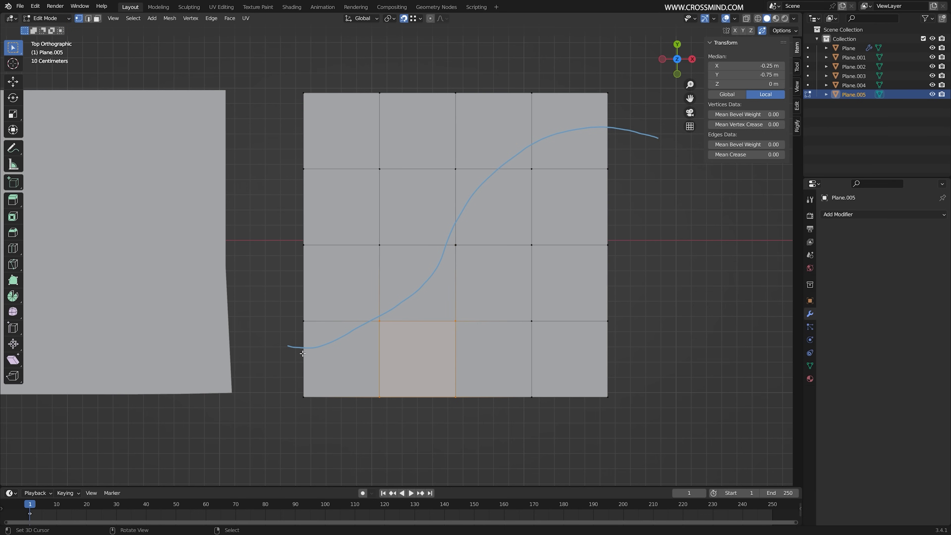
# Step: Knife-cut a chain of edges across the grid roughly following the annotated curve from the -X side to the +X side
pyautogui.press('k')
pyautogui.click(303, 348)
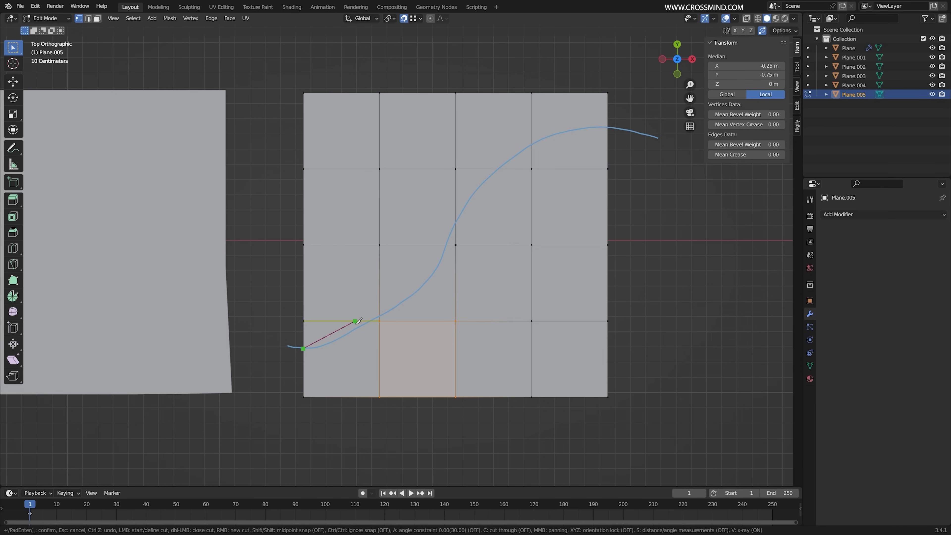
pyautogui.click(364, 321)
pyautogui.click(441, 245)
pyautogui.click(500, 169)
pyautogui.click(607, 119)
pyautogui.press('Return')
pyautogui.scroll(1, 471, 228)
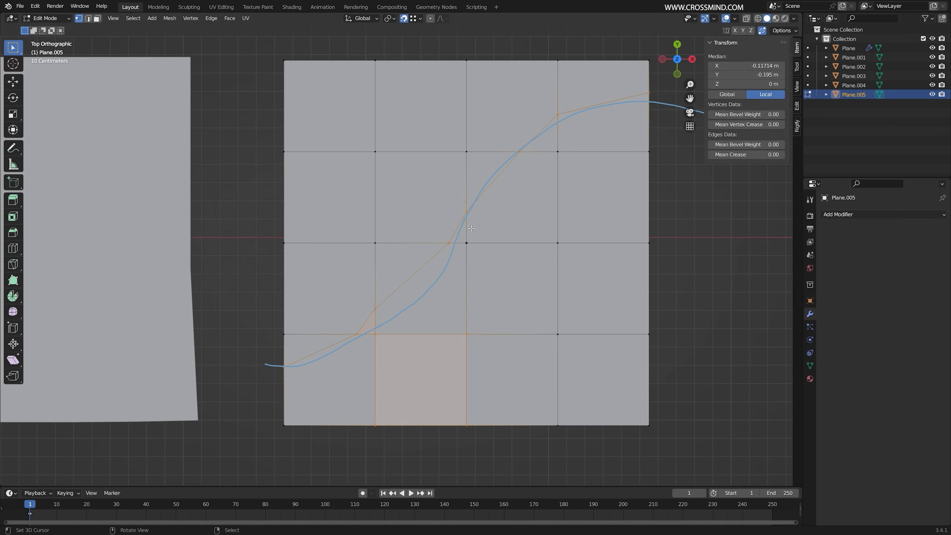
pyautogui.hotkey('alt', 'a')
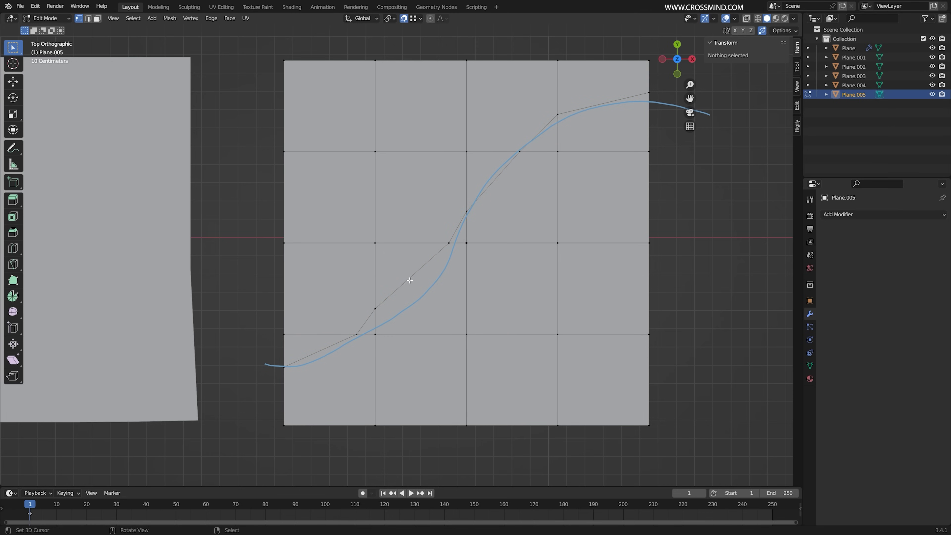
# Step: Examine the triangular face at the start of the knife cut and the boundary vertices of the face below it
pyautogui.click(366, 321)
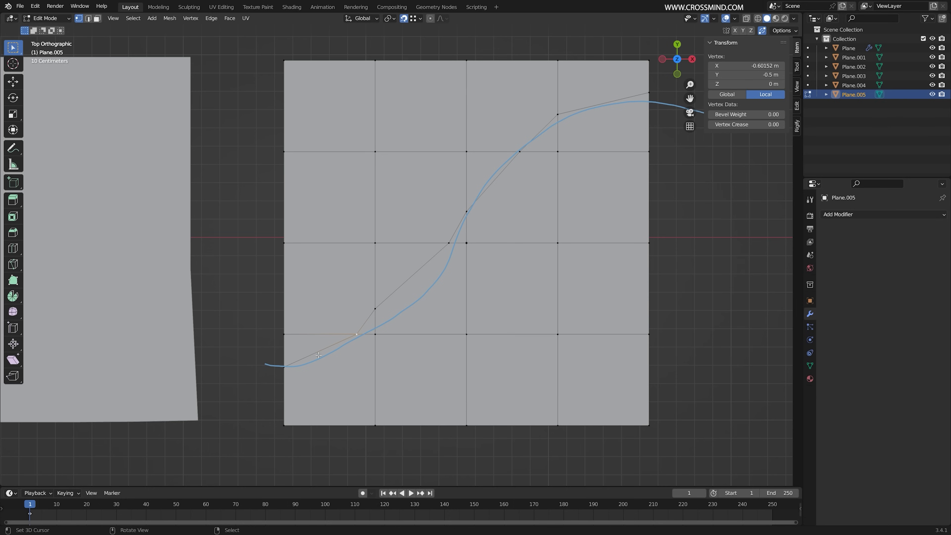
pyautogui.scroll(3, 406, 310)
pyautogui.press('3')
pyautogui.click(359, 260)
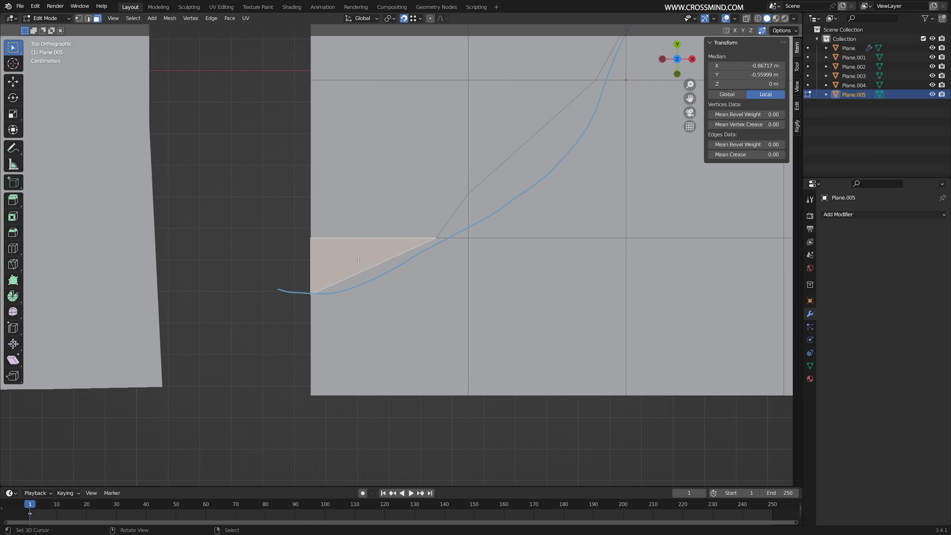
pyautogui.press('1')
pyautogui.rightClick(312, 295)
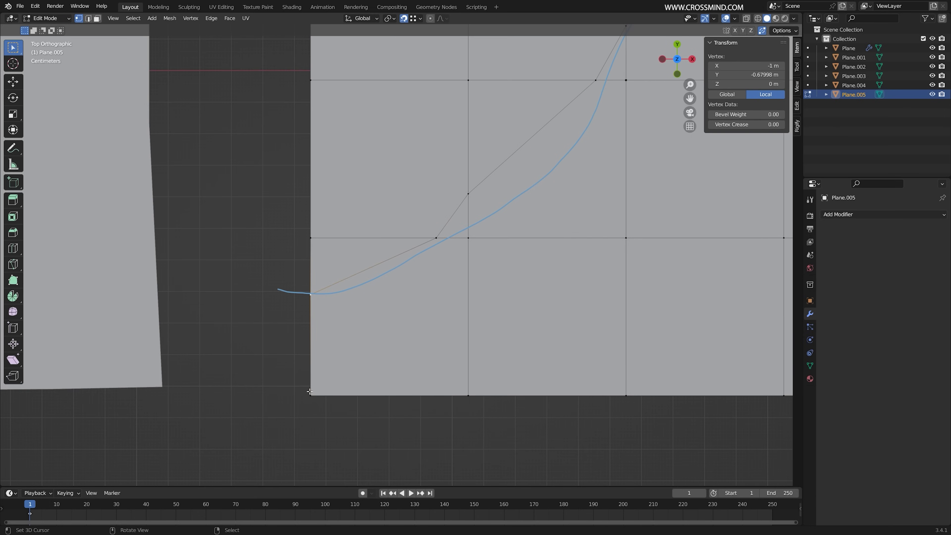
pyautogui.rightClick(311, 393)
pyautogui.rightClick(467, 393)
# Step: Knife-cut an edge from the first slanted cut segment to the -Y border vertex at X -0.5 m, and move the new vertex onto the annotated curve
pyautogui.press('k')
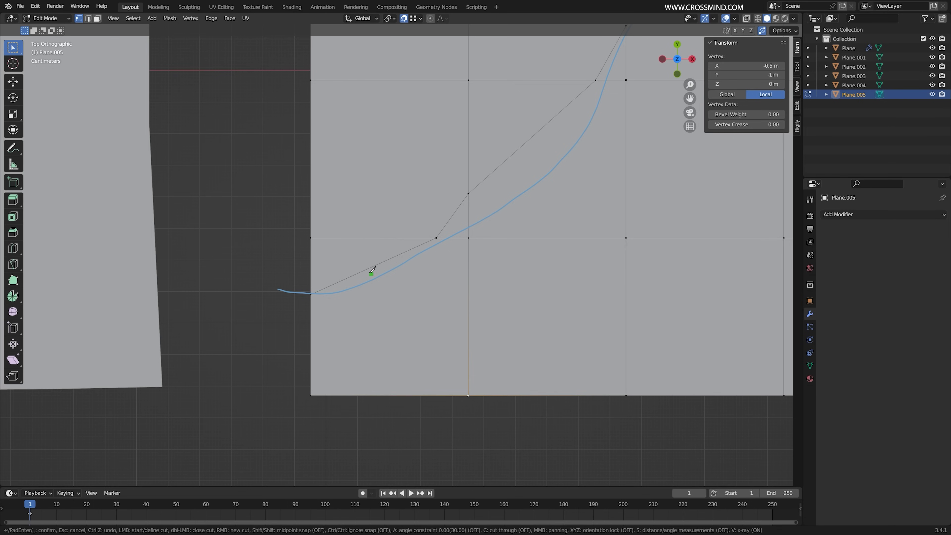
pyautogui.click(363, 270)
pyautogui.click(467, 395)
pyautogui.press('Return')
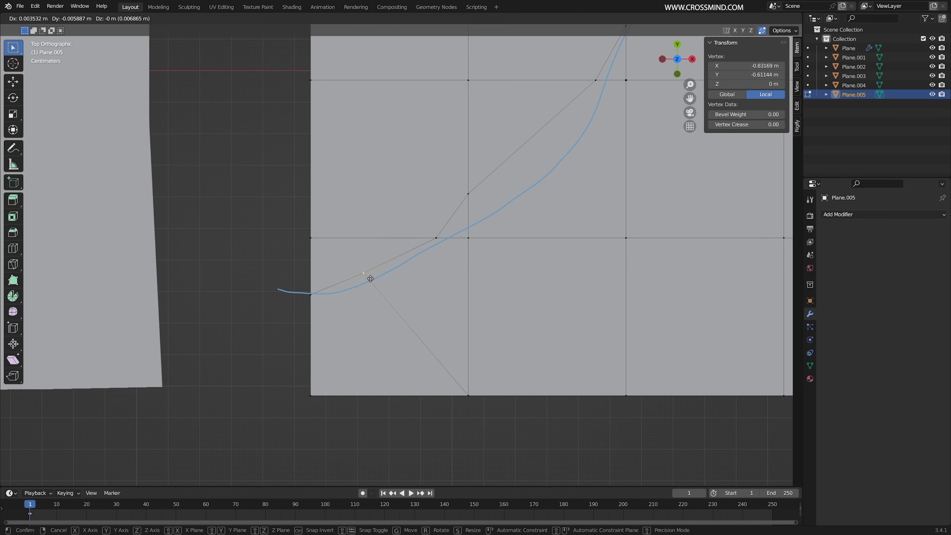
pyautogui.press('3')
pyautogui.click(351, 331)
pyautogui.rightClick(437, 283)
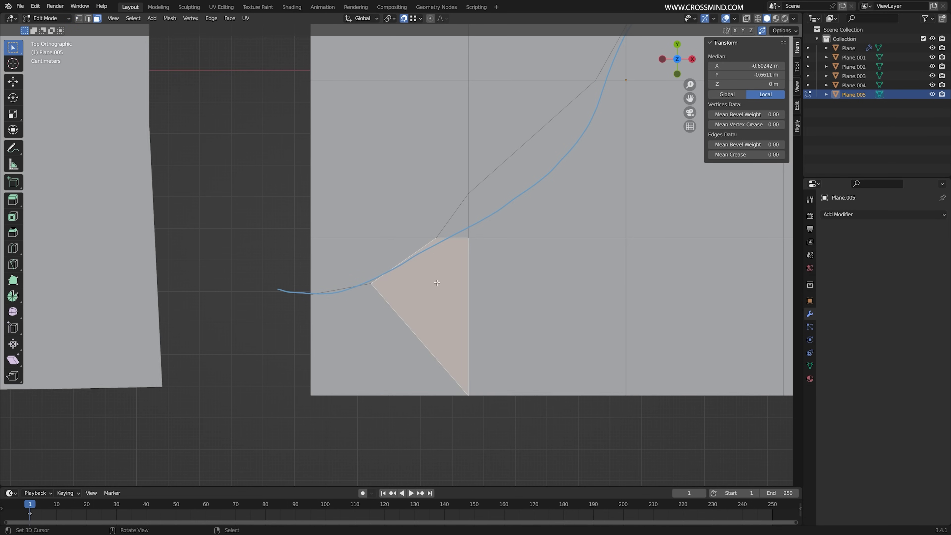
# Step: Add a level 2 Subdivision modifier to the gridded plane and show its smoothed result on the edit mesh
pyautogui.press('Tab')
pyautogui.hotkey('ctrl', '2')
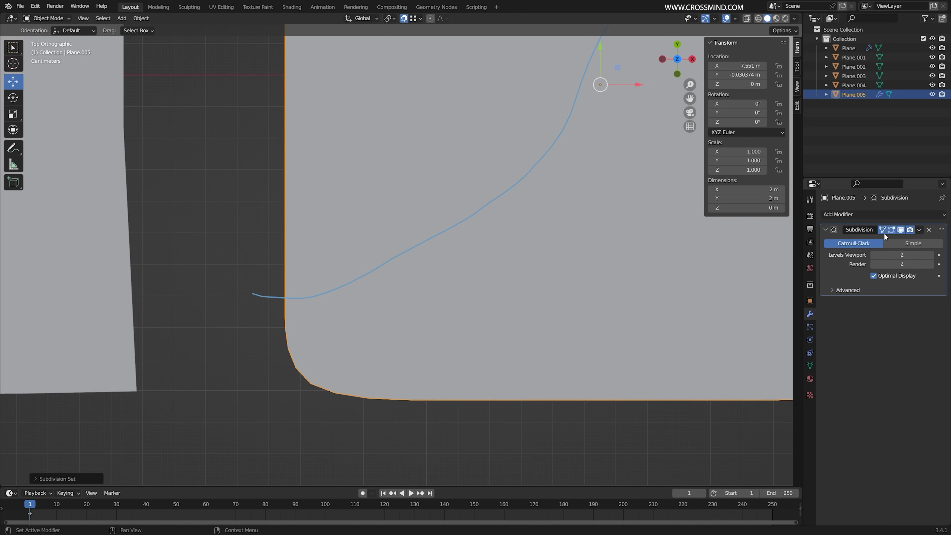
pyautogui.scroll(-3, 603, 307)
pyautogui.scroll(1, 603, 307)
pyautogui.press('Tab')
# Step: Examine how the quads, triangles and multi-sided faces along the knife cut are shaped by the subdivision smoothing
pyautogui.rightClick(352, 268)
pyautogui.rightClick(357, 316)
pyautogui.rightClick(409, 297)
pyautogui.scroll(1, 409, 296)
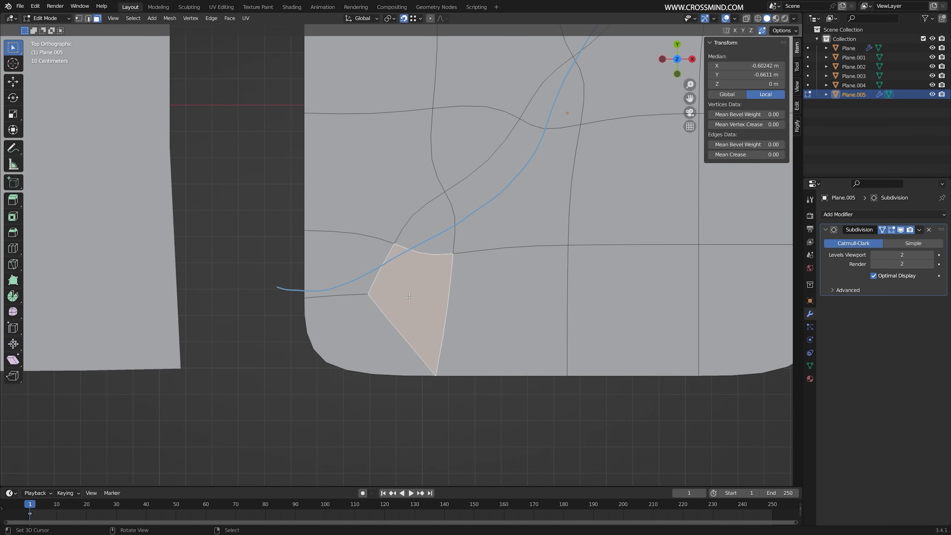
pyautogui.scroll(1, 409, 297)
pyautogui.rightClick(346, 266)
pyautogui.rightClick(355, 333)
pyautogui.rightClick(417, 302)
pyautogui.rightClick(437, 225)
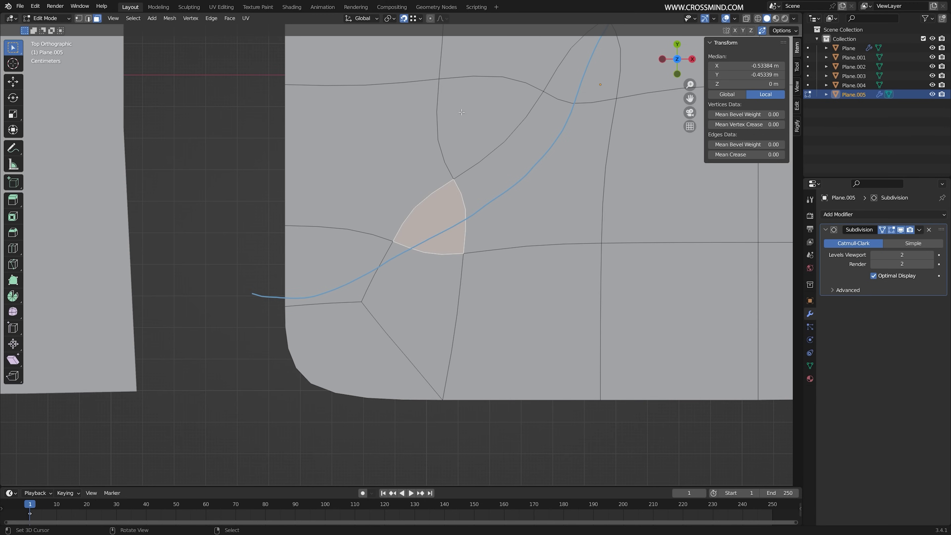
pyautogui.rightClick(462, 111)
pyautogui.rightClick(438, 220)
pyautogui.rightClick(474, 122)
pyautogui.rightClick(380, 157)
pyautogui.rightClick(522, 182)
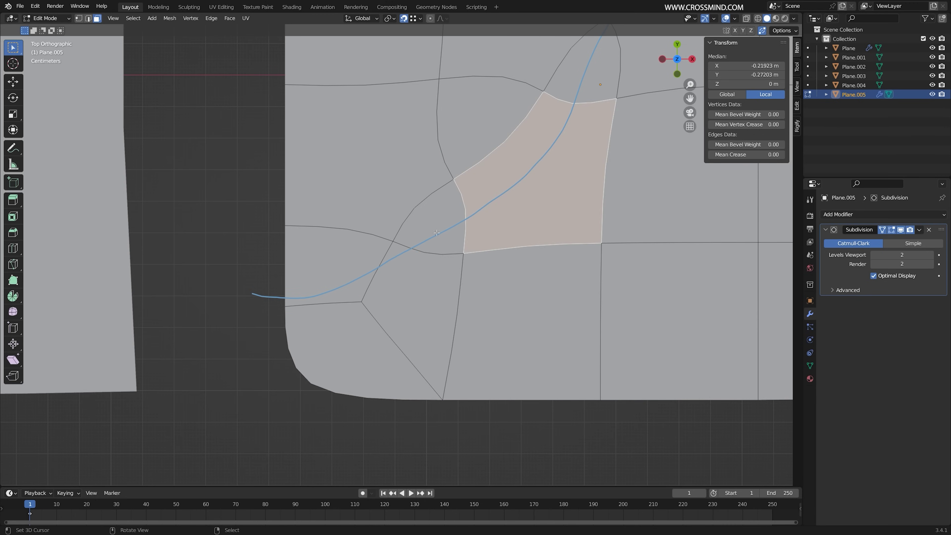
pyautogui.rightClick(437, 233)
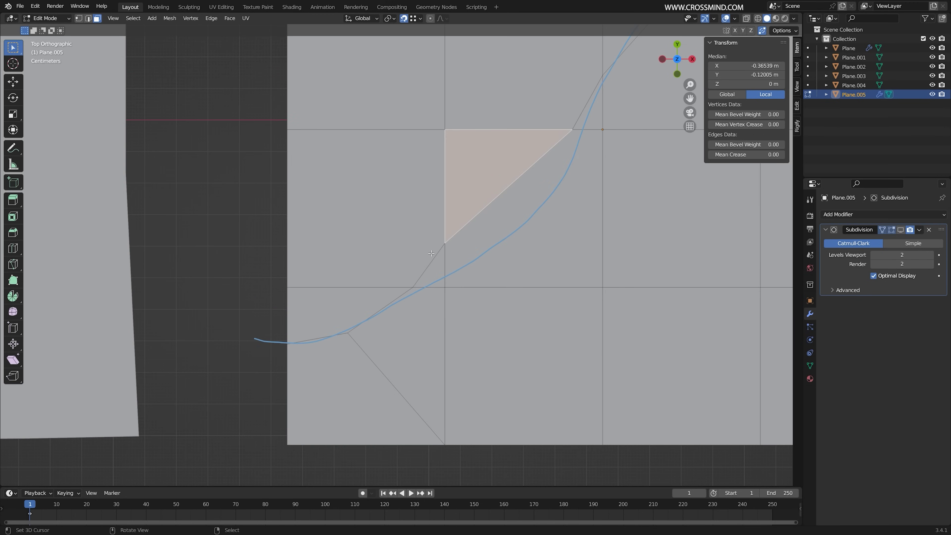
# Step: With the subdivision hidden in the viewport, knife-cut an edge from the short slanted cut segment to the middle vertex of the plane's -X side
pyautogui.press('k')
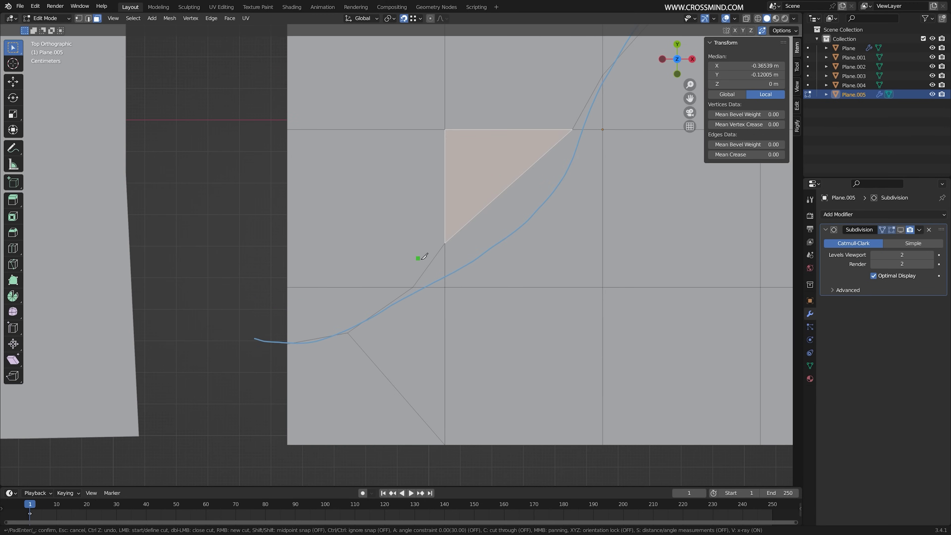
pyautogui.click(409, 244)
pyautogui.click(287, 130)
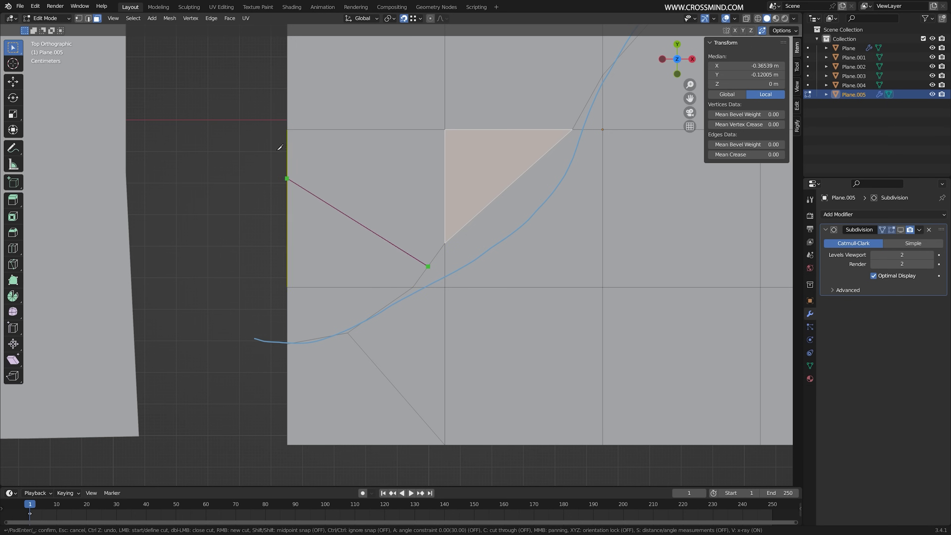
pyautogui.press('Return')
pyautogui.rightClick(345, 226)
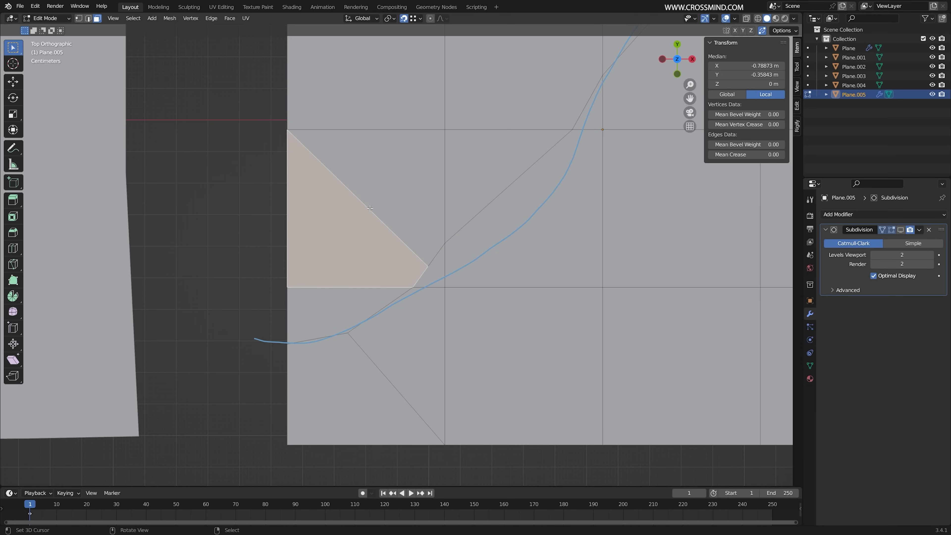
# Step: Knife-cut the large face beside the annotated curve from the middle of its slanted edge to its lower-right corner
pyautogui.rightClick(394, 196)
pyautogui.rightClick(435, 272)
pyautogui.press('1')
pyautogui.rightClick(425, 263)
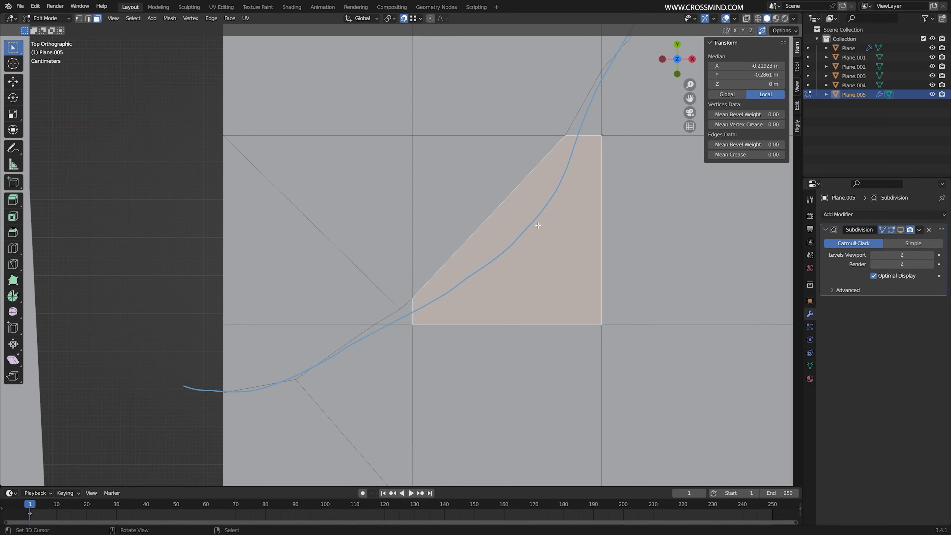
pyautogui.press('k')
pyautogui.click(490, 214)
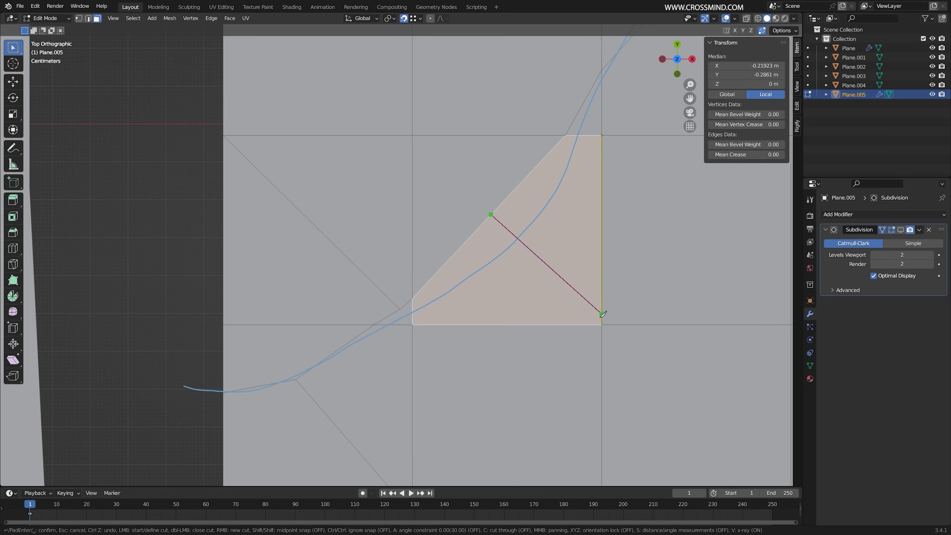
pyautogui.click(601, 314)
pyautogui.press('Return')
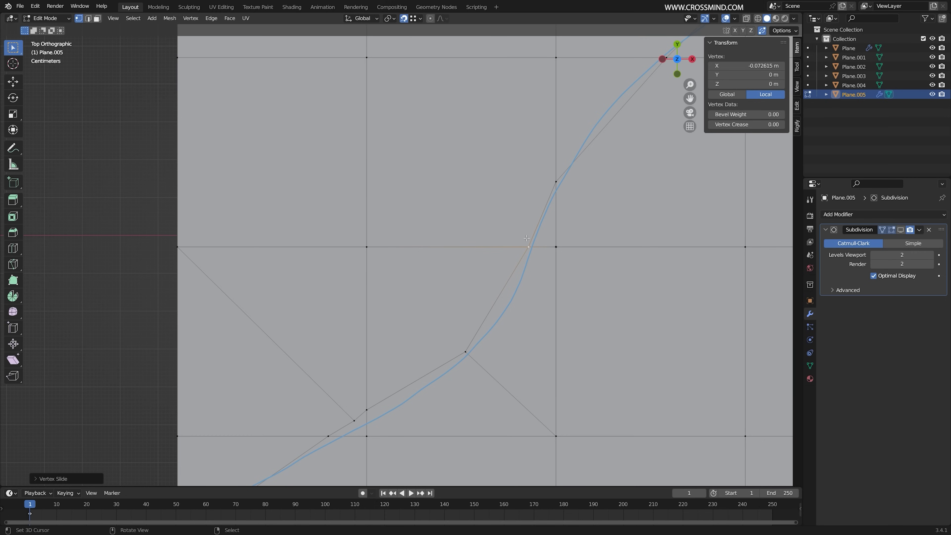
# Step: Knife-cut from the curve's middle section to the grid vertex at its upper left and move the new vertex onto the curve
pyautogui.press('k')
pyautogui.click(541, 213)
pyautogui.click(367, 57)
pyautogui.press('Return')
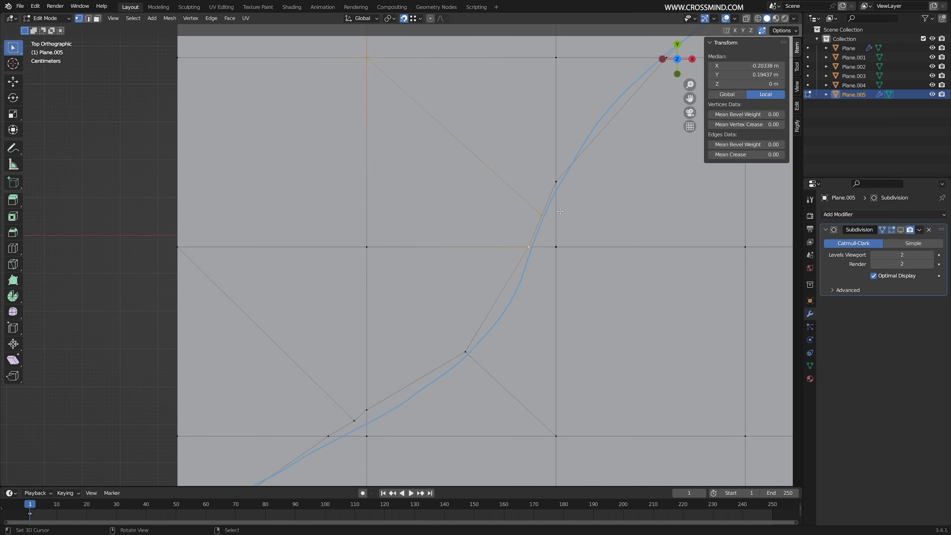
pyautogui.click(541, 214)
pyautogui.press('g')
pyautogui.click(540, 212)
# Step: Knife-cut from the next segment up the curve to the grid vertex at its lower right and align the new vertex with the curve
pyautogui.keyDown('shift'); pyautogui.moveTo(539, 213); pyautogui.dragTo(423, 268, button='middle'); pyautogui.keyUp('shift')
pyautogui.press('k')
pyautogui.click(497, 173)
pyautogui.click(629, 303)
pyautogui.press('Return')
pyautogui.click(497, 172)
pyautogui.press('g')
pyautogui.click(493, 163)
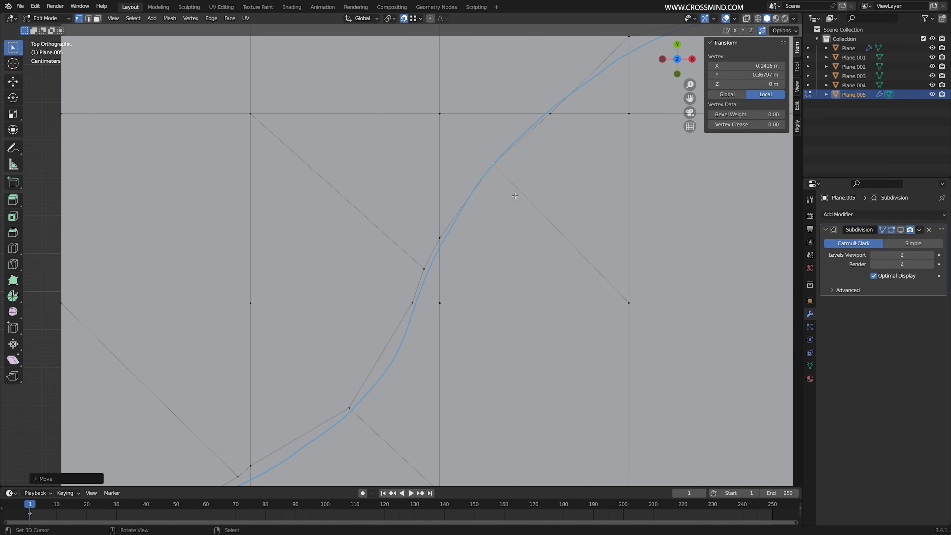
# Step: Knife-cut from the curve's upper bend to the middle vertex of the plane's top border and shift the new curve vertex outward
pyautogui.scroll(-2, 498, 161)
pyautogui.press('k')
pyautogui.click(517, 200)
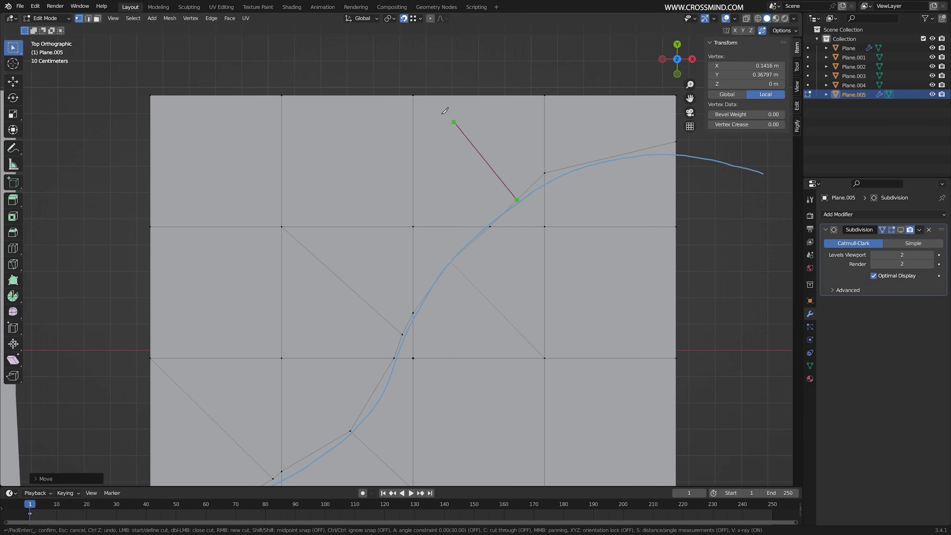
pyautogui.click(418, 93)
pyautogui.press('Return')
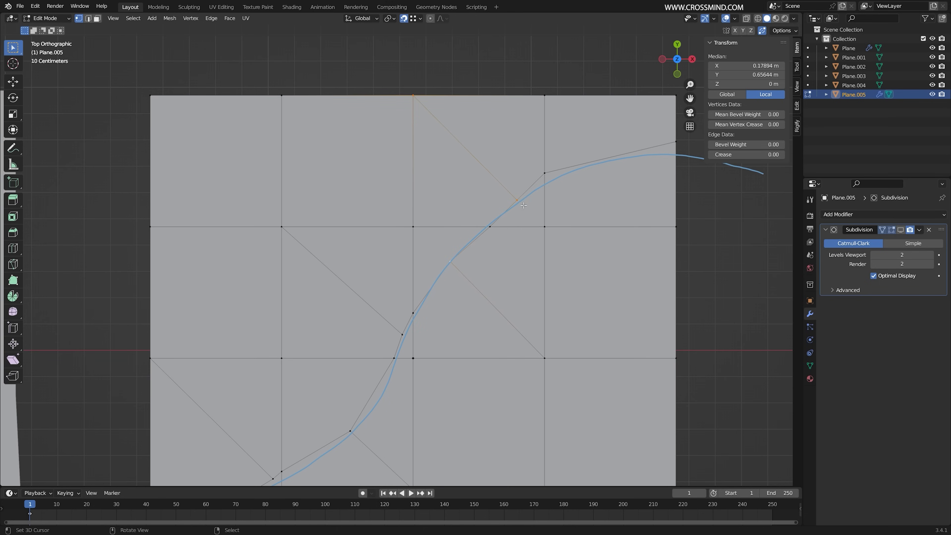
pyautogui.click(517, 200)
pyautogui.press('g')
pyautogui.click(511, 196)
pyautogui.scroll(-1, 506, 255)
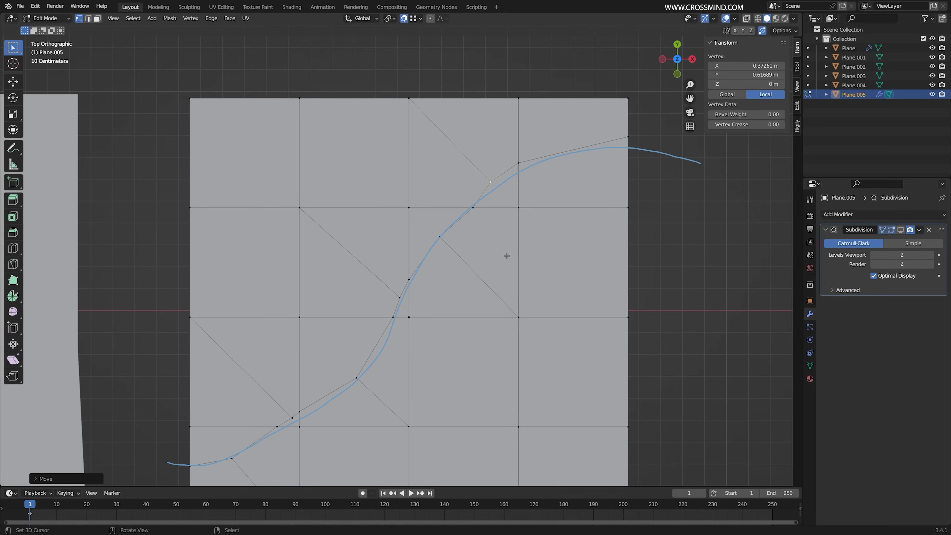
# Step: Examine the cut edges along the annotated curve in wireframe display, segment by segment
pyautogui.press('2')
pyautogui.keyDown('alt'); pyautogui.rightClick(458, 224); pyautogui.keyUp('alt')
pyautogui.press('z')
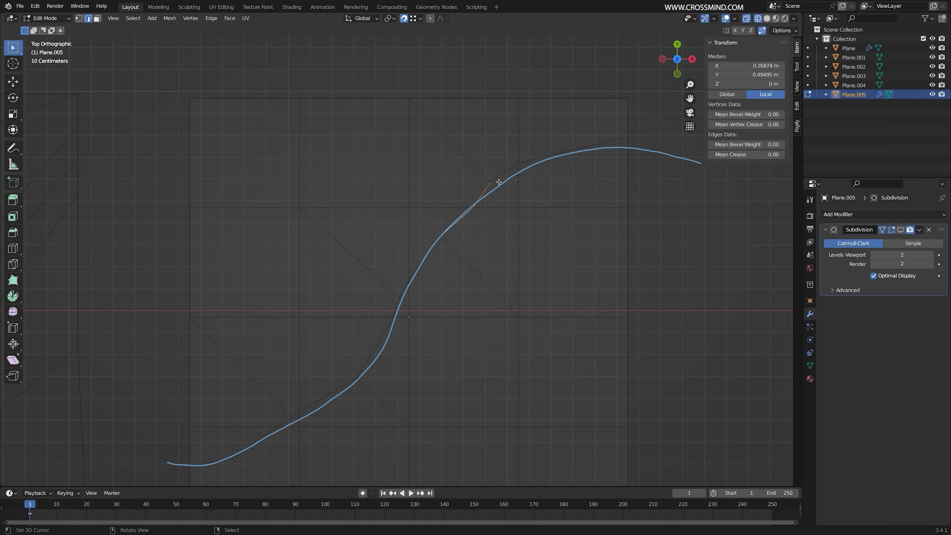
pyautogui.keyDown('alt'); pyautogui.rightClick(292, 425); pyautogui.keyUp('alt')
pyautogui.keyDown('shift'); pyautogui.moveTo(308, 423); pyautogui.dragTo(316, 388, button='middle'); pyautogui.keyUp('shift')
pyautogui.keyDown('alt'); pyautogui.rightClick(243, 424); pyautogui.keyUp('alt')
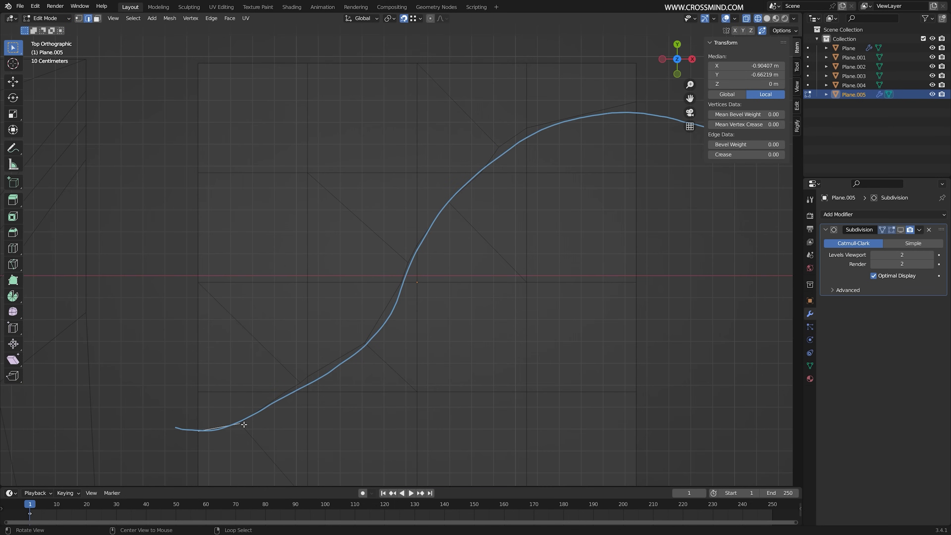
pyautogui.keyDown('alt'); pyautogui.rightClick(337, 356); pyautogui.keyUp('alt')
pyautogui.keyDown('alt'); pyautogui.rightClick(393, 314); pyautogui.keyUp('alt')
pyautogui.keyDown('alt'); pyautogui.rightClick(441, 210); pyautogui.keyUp('alt')
pyautogui.keyDown('alt'); pyautogui.rightClick(487, 161); pyautogui.keyUp('alt')
pyautogui.keyDown('alt'); pyautogui.rightClick(516, 141); pyautogui.keyUp('alt')
pyautogui.keyDown('alt'); pyautogui.rightClick(552, 122); pyautogui.keyUp('alt')
pyautogui.press('z')
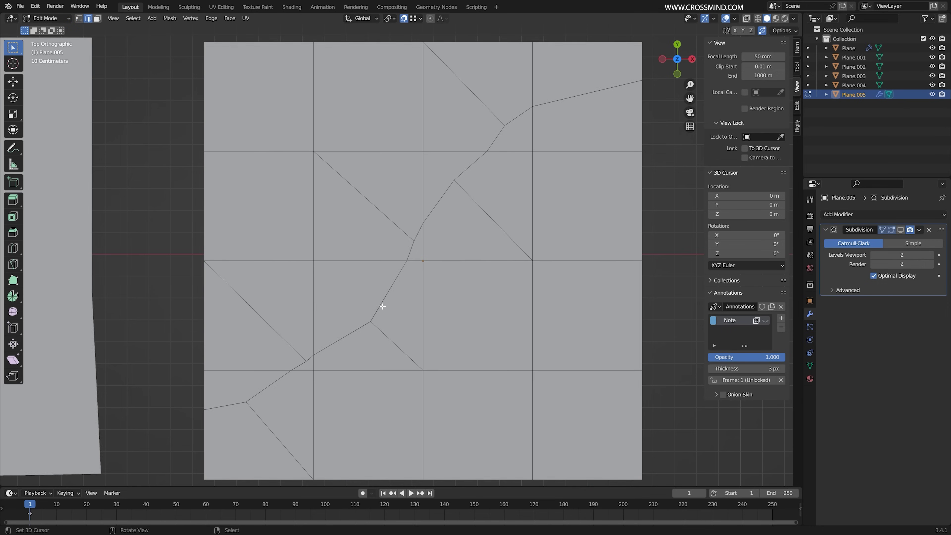
# Step: Move the four inner grid vertices below and right of the curve off their regular grid positions
pyautogui.keyDown('alt'); pyautogui.rightClick(391, 289); pyautogui.keyUp('alt')
pyautogui.keyDown('alt'); pyautogui.keyDown('shift'); pyautogui.rightClick(329, 347); pyautogui.keyUp('shift'); pyautogui.keyUp('alt')
pyautogui.rightClick(309, 398)
pyautogui.press('1')
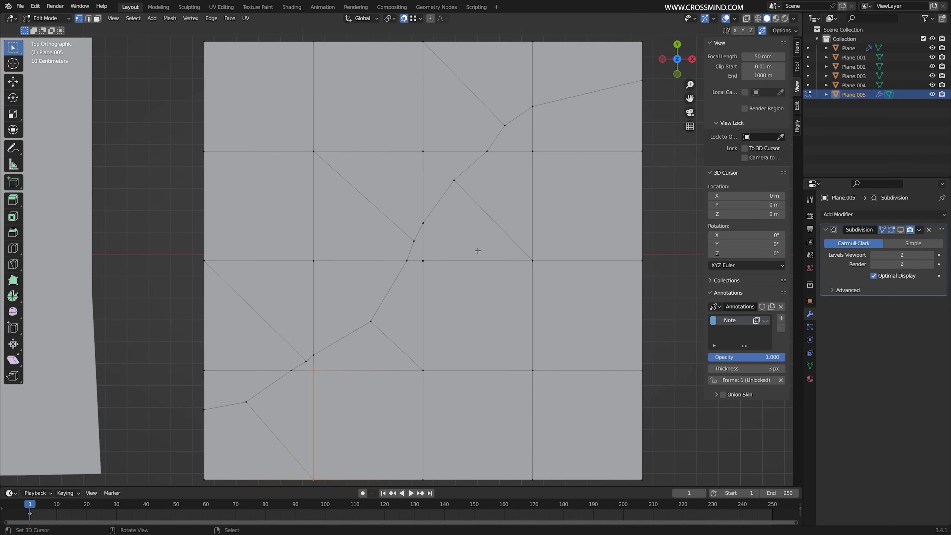
pyautogui.moveTo(313, 370); pyautogui.dragTo(358, 408)
pyautogui.moveTo(362, 411); pyautogui.dragTo(361, 411, button='right')
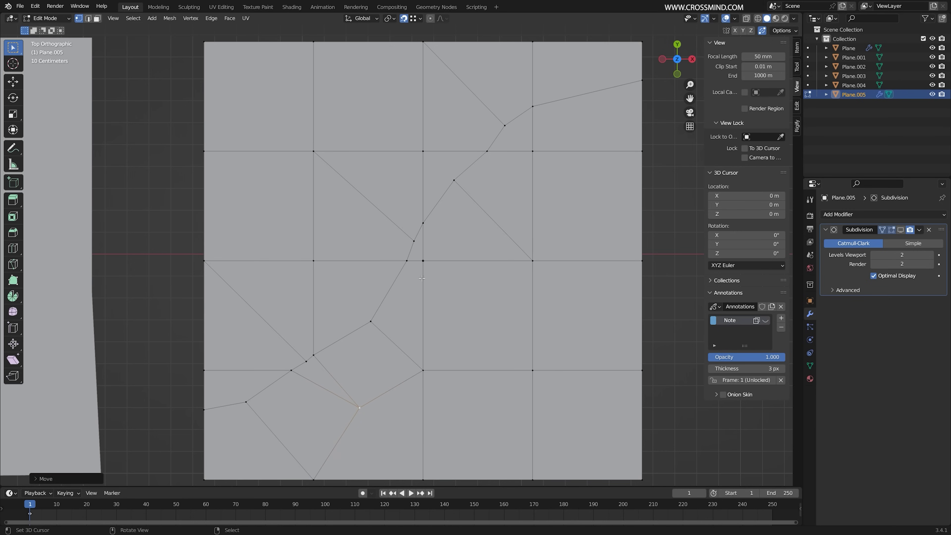
pyautogui.moveTo(425, 262); pyautogui.dragTo(476, 291, button='right')
pyautogui.moveTo(532, 261); pyautogui.dragTo(515, 243, button='right')
pyautogui.moveTo(533, 152); pyautogui.dragTo(541, 164, button='right')
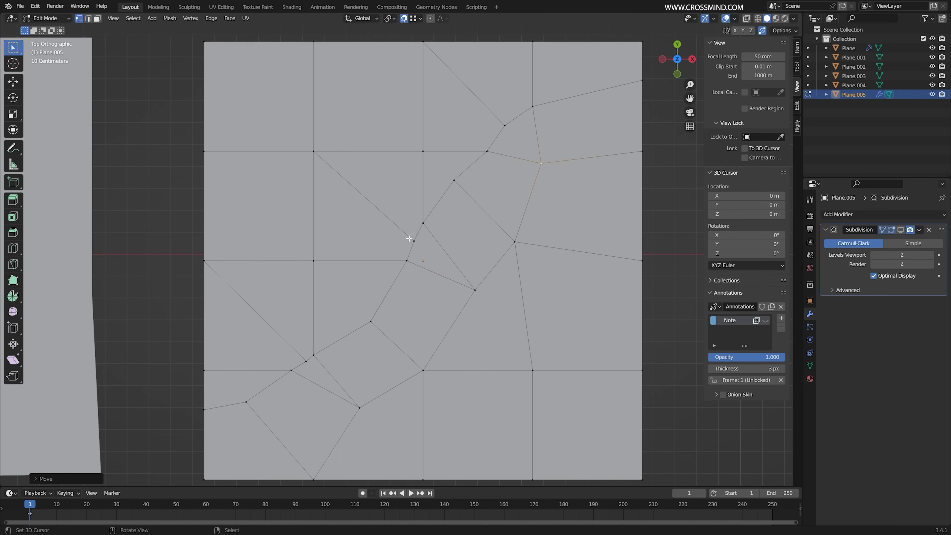
# Step: Offset the three inner vertices upper left of the curve and nudge two vertices below it to make the grid irregular
pyautogui.moveTo(423, 151); pyautogui.dragTo(398, 130, button='right')
pyautogui.moveTo(313, 151); pyautogui.dragTo(343, 191, button='right')
pyautogui.moveTo(313, 261); pyautogui.dragTo(312, 263, button='right')
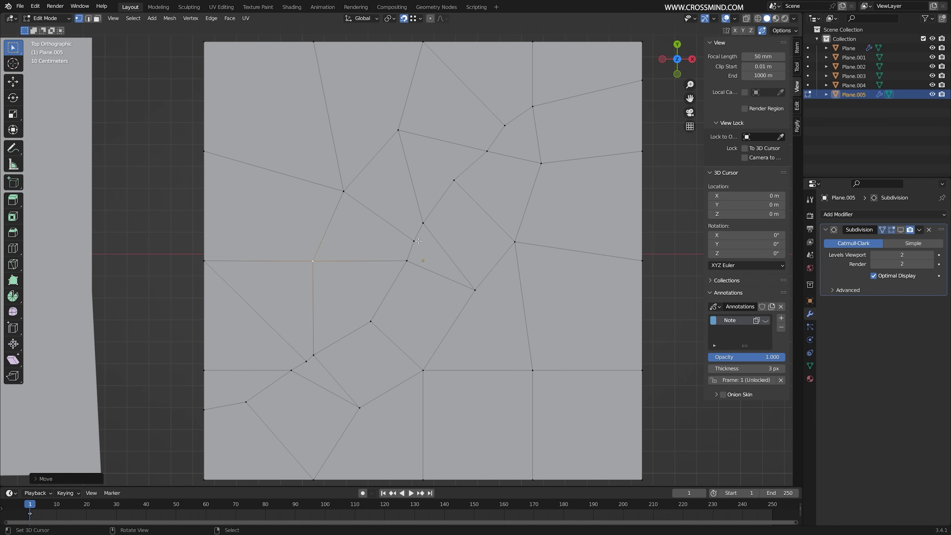
pyautogui.moveTo(533, 370); pyautogui.dragTo(528, 378, button='right')
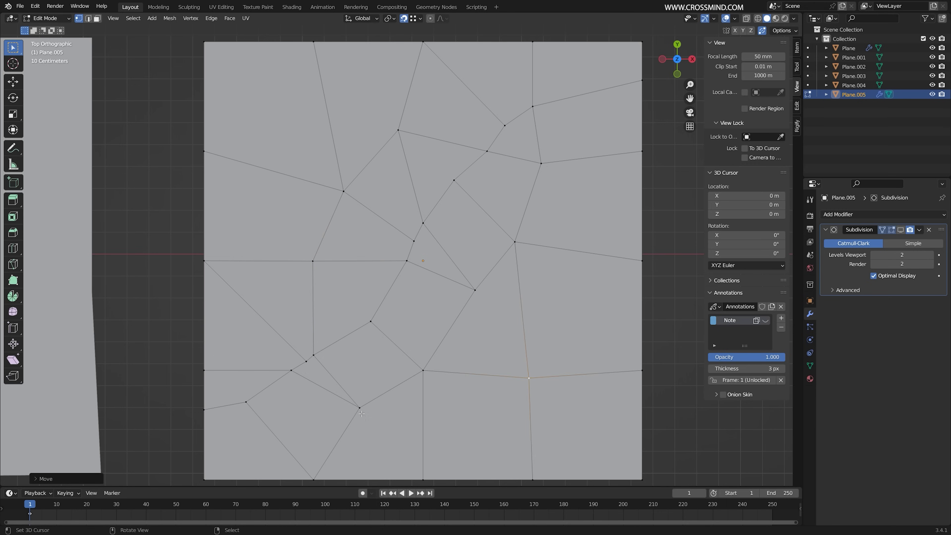
pyautogui.moveTo(359, 407); pyautogui.dragTo(354, 410, button='right')
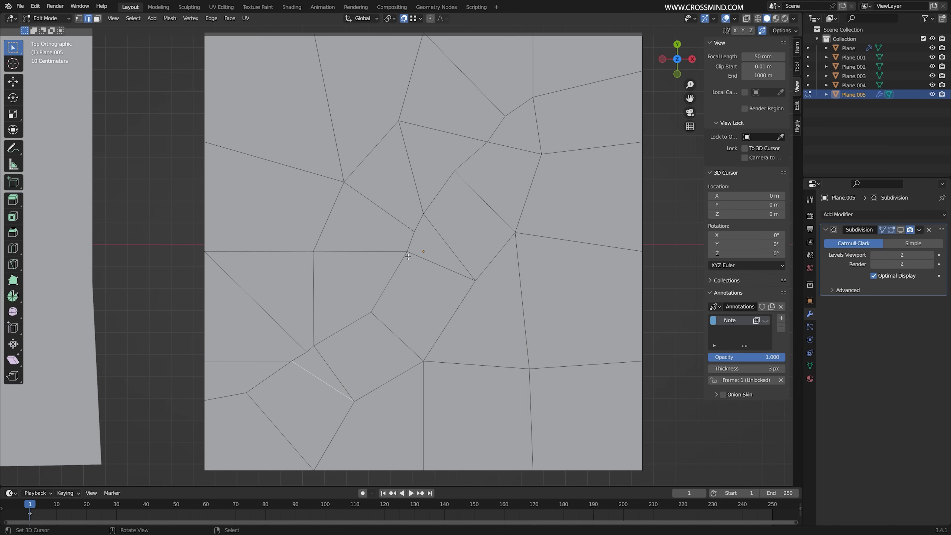
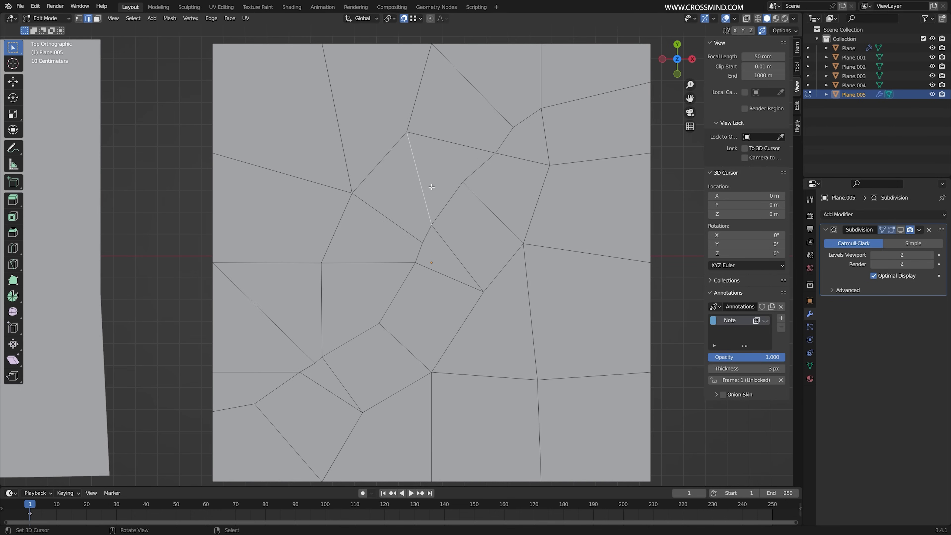
# Step: Dissolve the four edges branching off the middle and upper part of the curve, two on each side
pyautogui.click(450, 143)
pyautogui.keyDown('shift'); pyautogui.click(423, 194); pyautogui.keyUp('shift')
pyautogui.keyDown('shift'); pyautogui.click(451, 278); pyautogui.keyUp('shift')
pyautogui.keyDown('shift'); pyautogui.click(463, 269); pyautogui.keyUp('shift')
pyautogui.hotkey('ctrl', 'x')
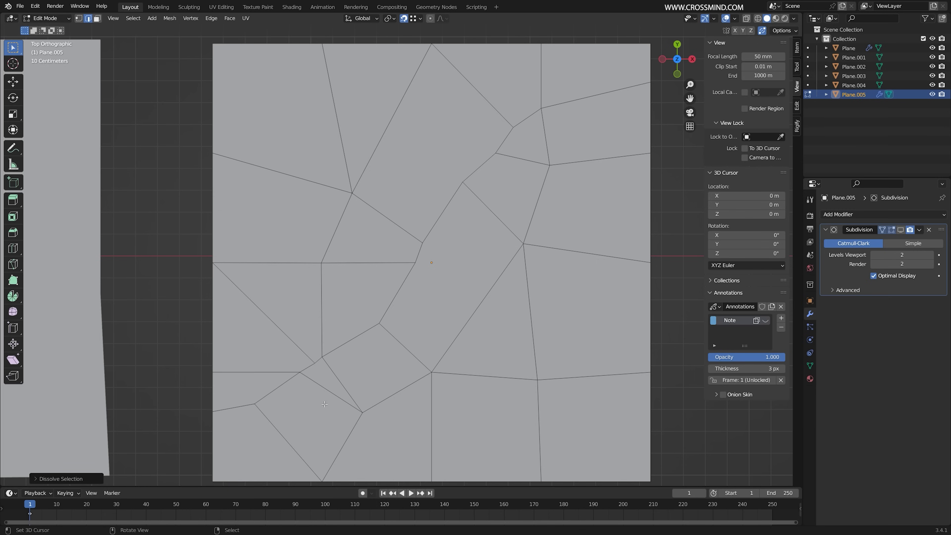
# Step: Dissolve the two edges below the curve's lower bend, plus the diagonal, vertical and upper edges on its upper-left side
pyautogui.rightClick(330, 392)
pyautogui.keyDown('shift'); pyautogui.rightClick(342, 385); pyautogui.keyUp('shift')
pyautogui.hotkey('ctrl', 'x')
pyautogui.rightClick(275, 324)
pyautogui.hotkey('ctrl', 'x')
pyautogui.rightClick(322, 310)
pyautogui.keyDown('shift'); pyautogui.rightClick(337, 119); pyautogui.keyUp('shift')
pyautogui.hotkey('ctrl', 'x')
pyautogui.press('1')
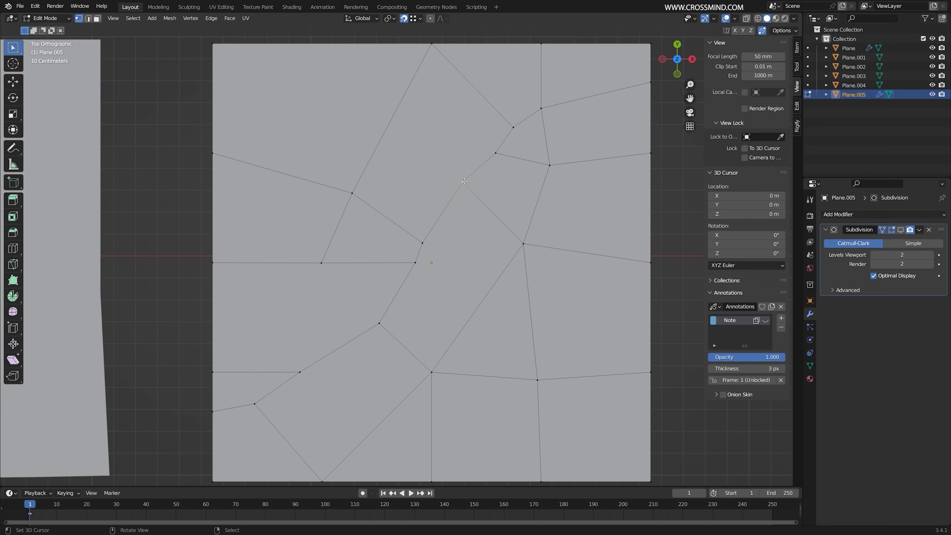
# Step: Knife-cut from the curve's upper-middle vertex across the slanted edge to the plane's left border near the top
pyautogui.press('k')
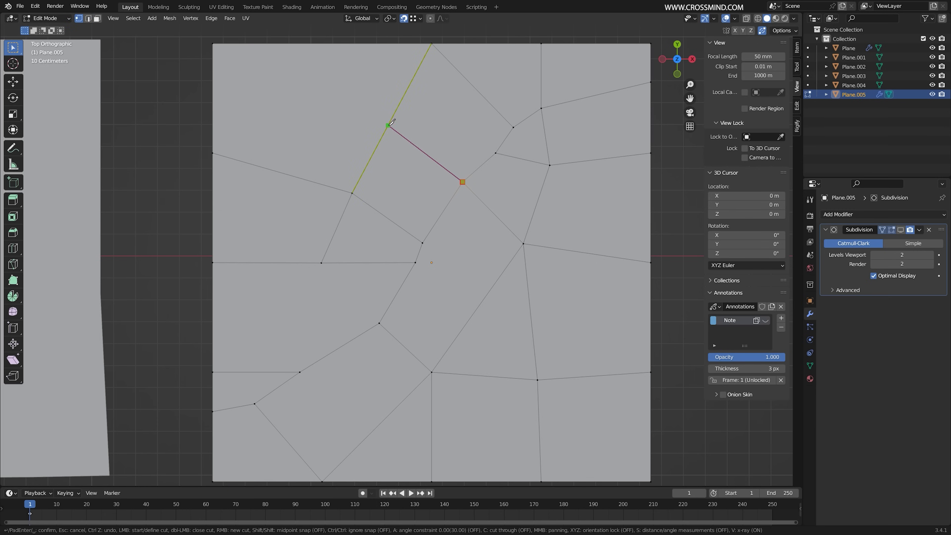
pyautogui.click(388, 126)
pyautogui.click(211, 58)
pyautogui.press('Return')
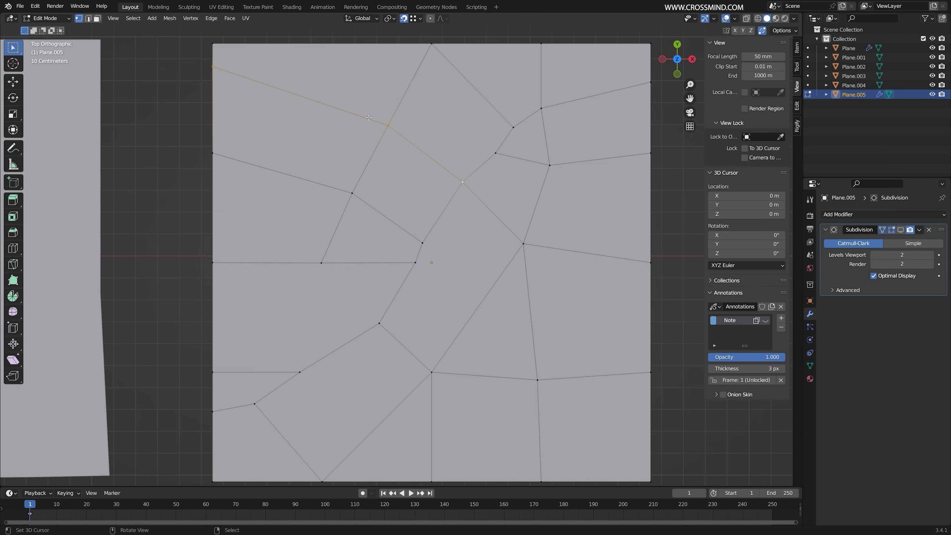
# Step: Knife-cut from the left inner vertex down to the curve vertex near the plane's lower-left corner
pyautogui.press('k')
pyautogui.click(321, 263)
pyautogui.click(255, 404)
pyautogui.press('Return')
# Step: Adjust the three middle curve vertices so they are spaced more evenly along the line
pyautogui.rightClick(413, 266)
pyautogui.press('g')
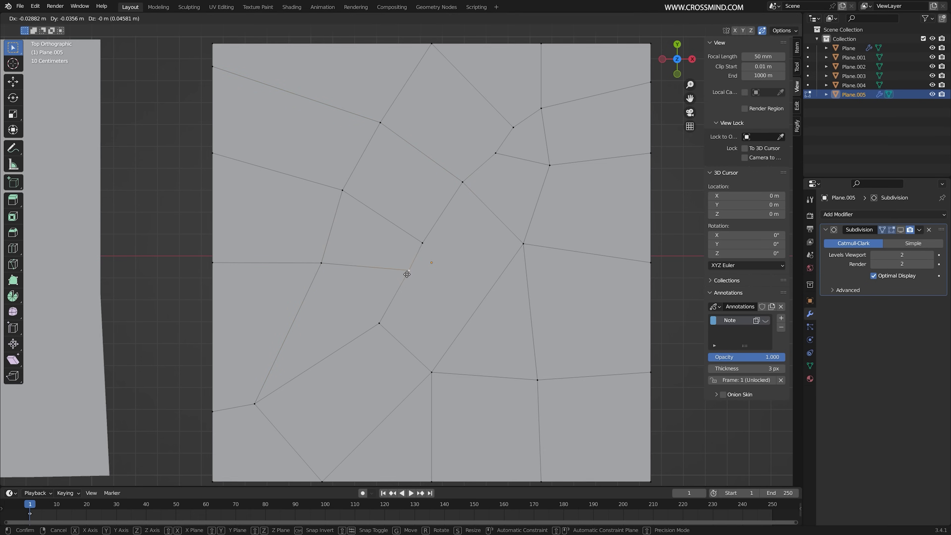
pyautogui.click(407, 274)
pyautogui.rightClick(422, 243)
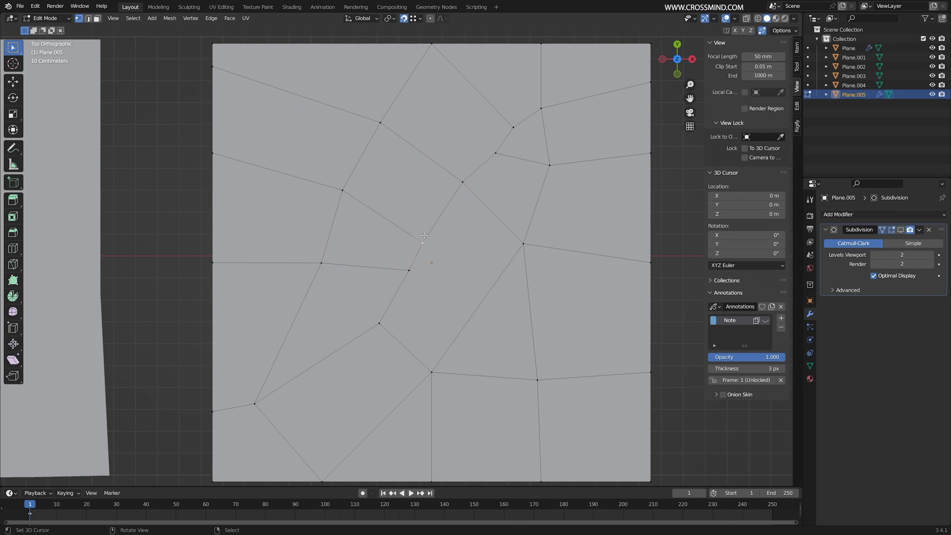
pyautogui.press('g')
pyautogui.click(427, 241)
pyautogui.rightClick(379, 324)
pyautogui.press('g')
pyautogui.click(376, 325)
pyautogui.keyDown('shift'); pyautogui.moveTo(437, 380); pyautogui.dragTo(420, 367, button='middle'); pyautogui.keyUp('shift')
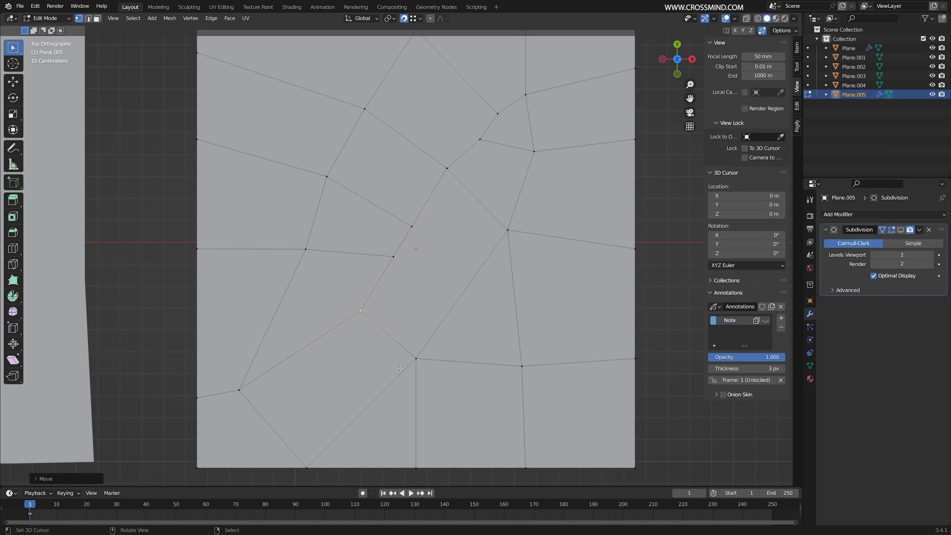
# Step: Replace the horizontal and vertical edges at the lower-middle vertex with a diagonal cut to the bottom border's right grid vertex
pyautogui.press('2')
pyautogui.rightClick(467, 371)
pyautogui.keyDown('shift'); pyautogui.rightClick(428, 402); pyautogui.keyUp('shift')
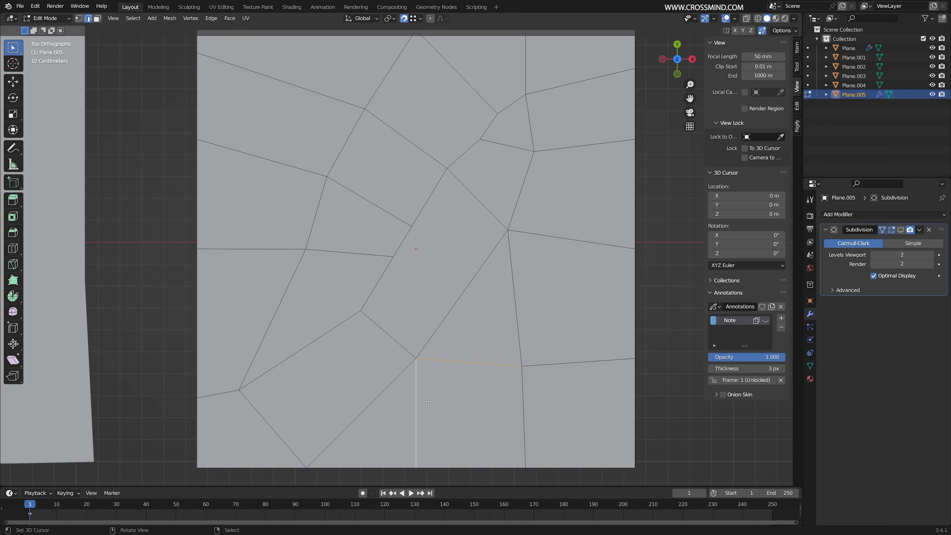
pyautogui.hotkey('ctrl', 'x')
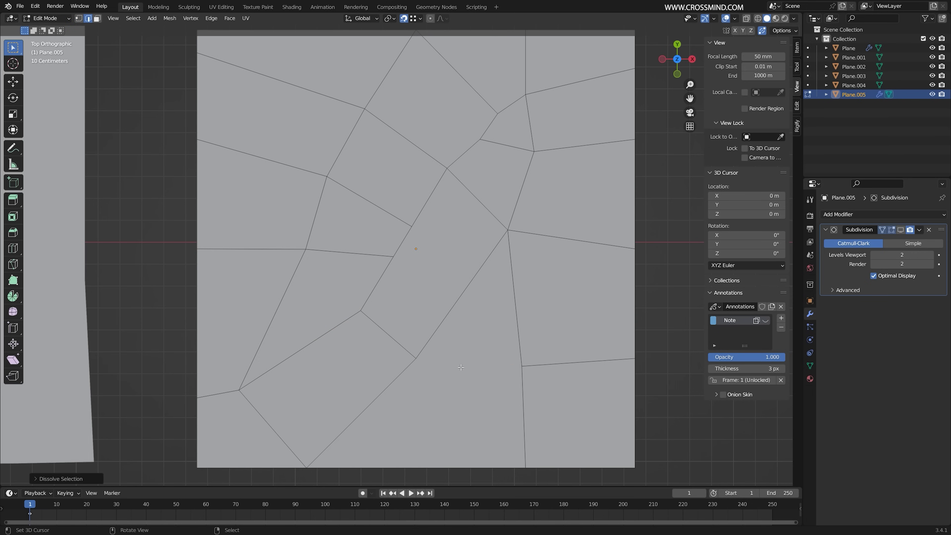
pyautogui.press('k')
pyautogui.click(416, 358)
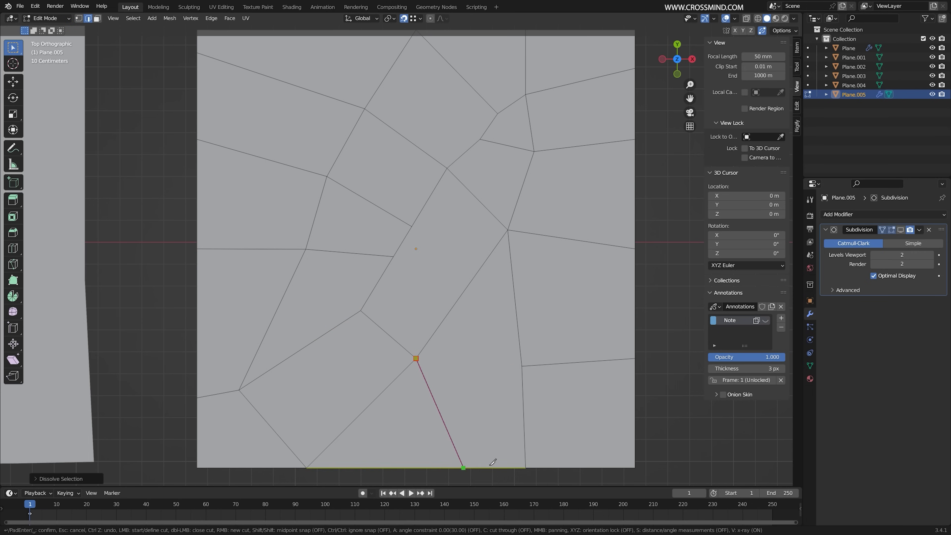
pyautogui.click(526, 467)
pyautogui.press('Return')
# Step: Move the lower-right inner vertex outward toward the plane's right border
pyautogui.press('1')
pyautogui.rightClick(523, 366)
pyautogui.press('g')
pyautogui.click(581, 381)
pyautogui.hotkey('ctrl', 'r')
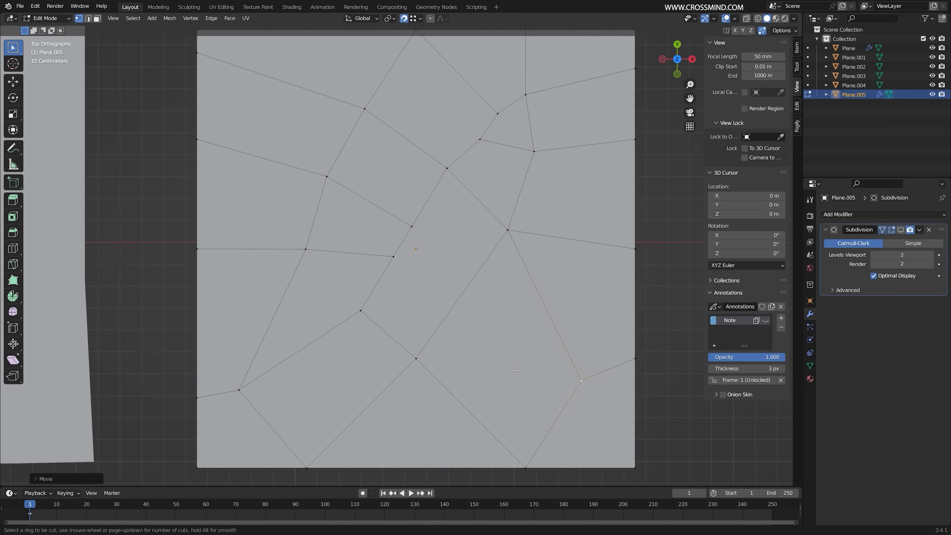
pyautogui.press('Escape')
# Step: Try adding a loop cut through the lower-right faces and raising its vertex on the diagonal edge
pyautogui.rightClick(527, 466)
pyautogui.hotkey('ctrl', 'r')
pyautogui.click(470, 402)
pyautogui.rightClick(470, 404)
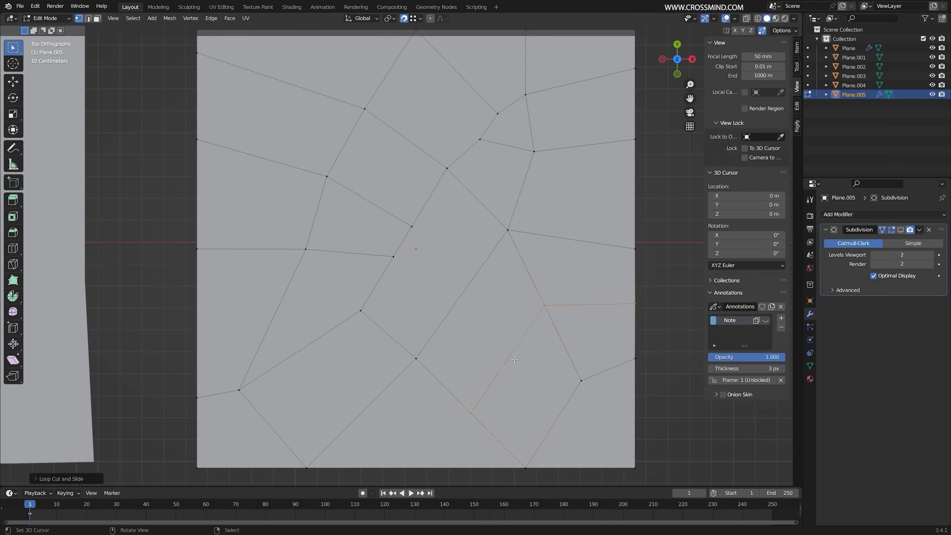
pyautogui.rightClick(470, 412)
pyautogui.press('g')
pyautogui.click(478, 389)
# Step: Try a knife cut from the raised diagonal-edge vertex to the middle of the plane's bottom border
pyautogui.press('k')
pyautogui.click(478, 389)
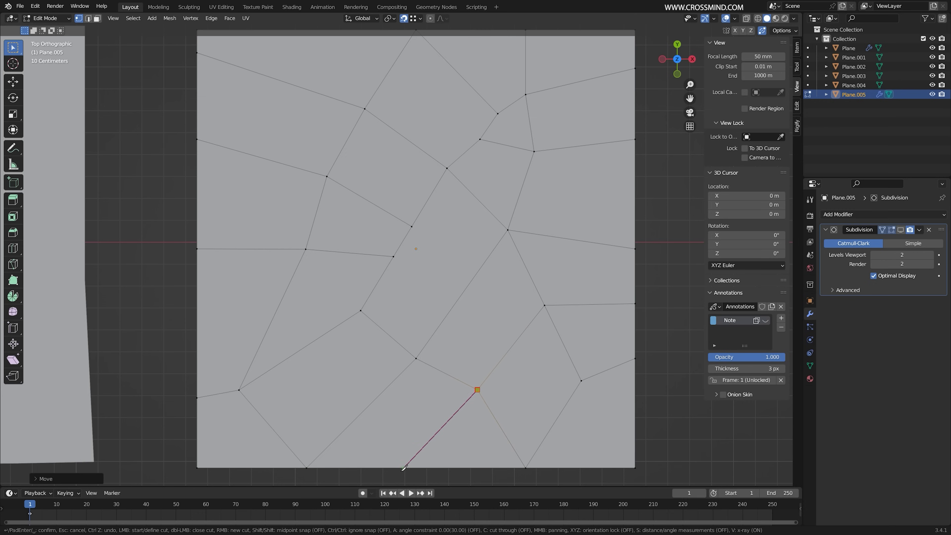
pyautogui.click(403, 467)
pyautogui.press('Return')
pyautogui.press('2')
pyautogui.rightClick(500, 429)
pyautogui.rightClick(553, 421)
pyautogui.press('k')
pyautogui.click(580, 381)
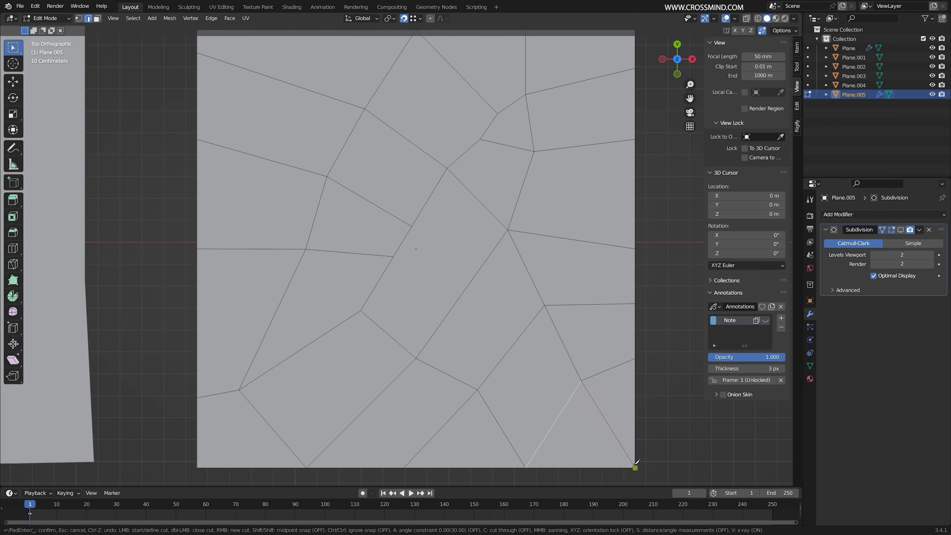
pyautogui.press('Escape')
# Step: Knife-cut from the middle curve vertex through the diagonal edge to the slanted edge near the plane's lower-right corner
pyautogui.scroll(-1, 633, 458)
pyautogui.press('1')
pyautogui.keyDown('shift'); pyautogui.moveTo(543, 375); pyautogui.dragTo(599, 369, button='middle'); pyautogui.keyUp('shift')
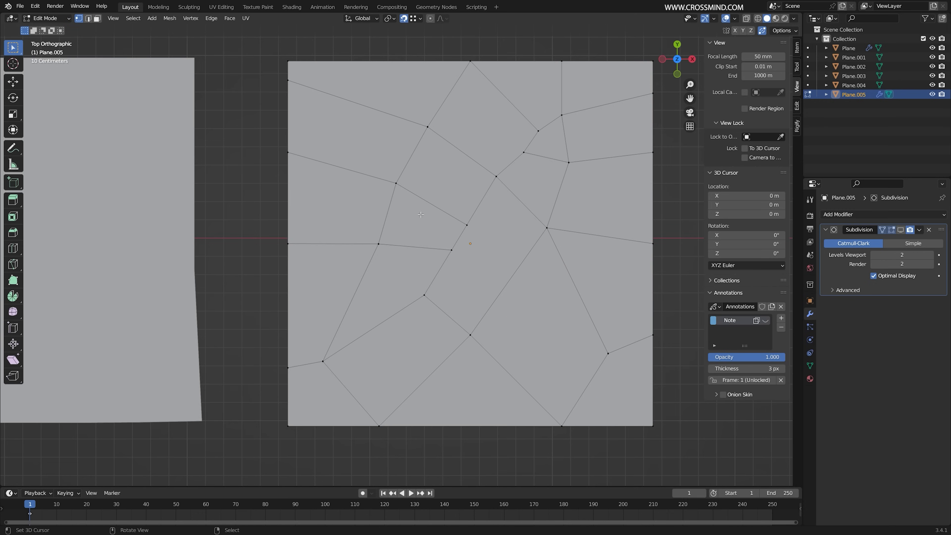
pyautogui.press('2')
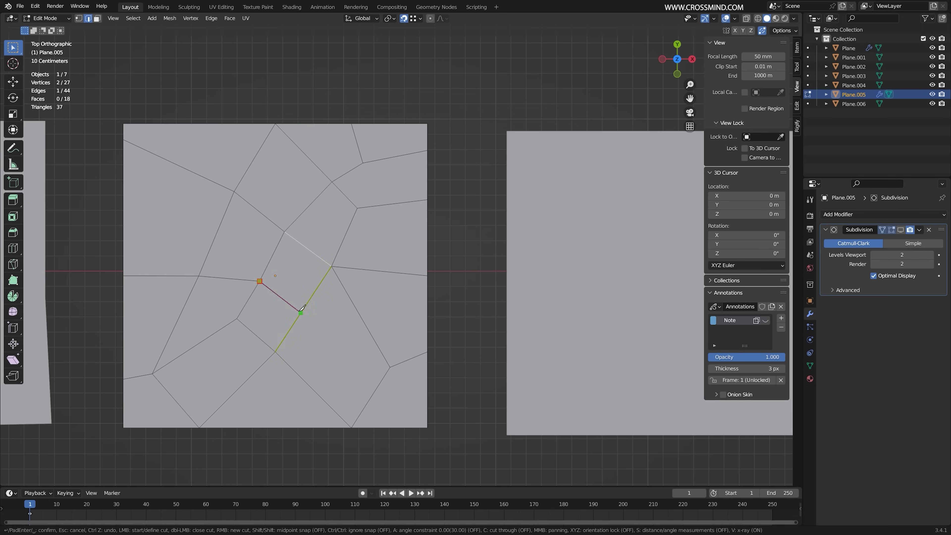
pyautogui.click(373, 393)
pyautogui.click(418, 427)
pyautogui.press('Return')
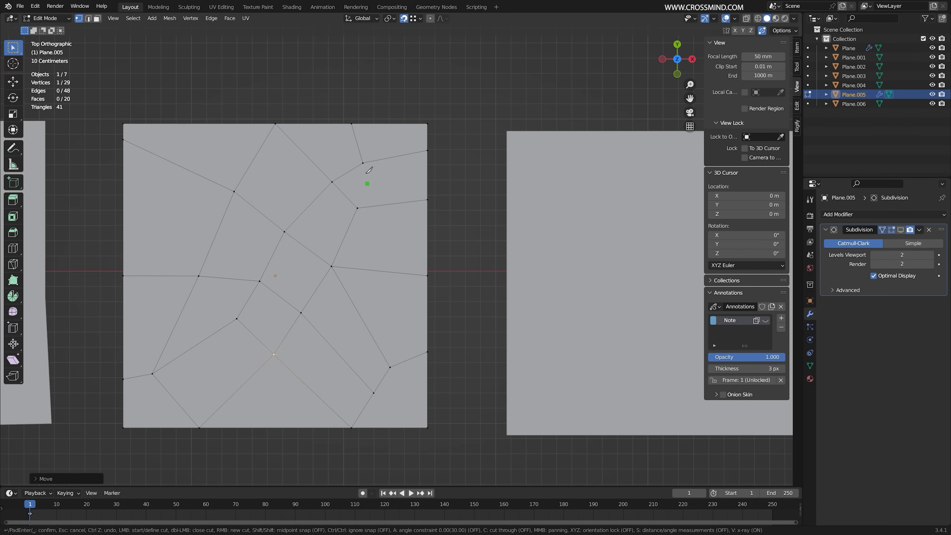
# Step: Knife-cut down through the plane's right-hand faces and around the lower-right area to the inner vertex near the bottom border
pyautogui.press('k')
pyautogui.click(386, 205)
pyautogui.click(382, 271)
pyautogui.click(417, 356)
pyautogui.click(417, 397)
pyautogui.click(386, 415)
pyautogui.click(373, 393)
pyautogui.press('Return')
# Step: Scale down the short cut edge near the plane's lower-right corner and merge its vertices into one
pyautogui.press('2')
pyautogui.click(401, 406)
pyautogui.press('s')
pyautogui.click(401, 402)
pyautogui.press('1')
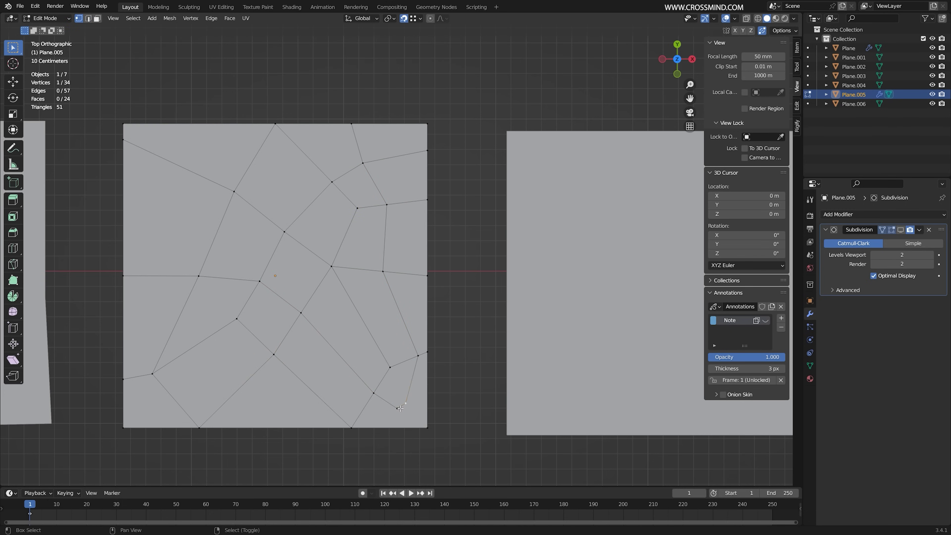
pyautogui.press('m')
pyautogui.click(407, 414)
# Step: Knife-cut from the merged vertex to the plane's lower-right corner
pyautogui.press('k')
pyautogui.click(401, 406)
pyautogui.click(426, 426)
pyautogui.press('Return')
# Step: Try dissolving the slanted left edge and knife-cutting from the left inner vertex to the left border and the lower-left vertex
pyautogui.press('2')
pyautogui.hotkey('ctrl', 'x')
pyautogui.press('k')
pyautogui.click(198, 276)
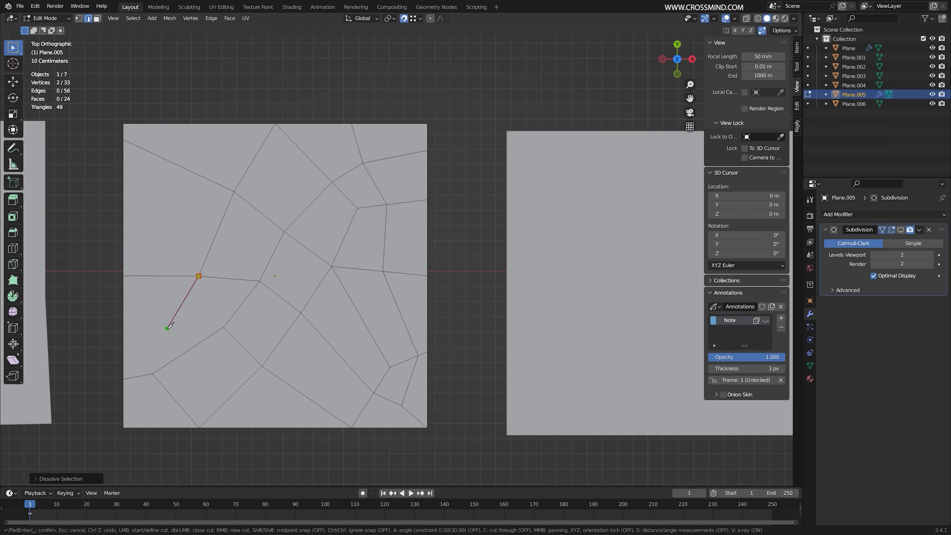
pyautogui.click(166, 329)
pyautogui.click(124, 343)
pyautogui.press('Return')
pyautogui.press('k')
pyautogui.click(166, 328)
pyautogui.click(152, 374)
pyautogui.press('1')
# Step: Knife-cut from the curve's lower vertex across the slanted left edge to the left border and toward the lower-left vertex
pyautogui.keyDown('alt'); pyautogui.click(248, 305); pyautogui.keyUp('alt')
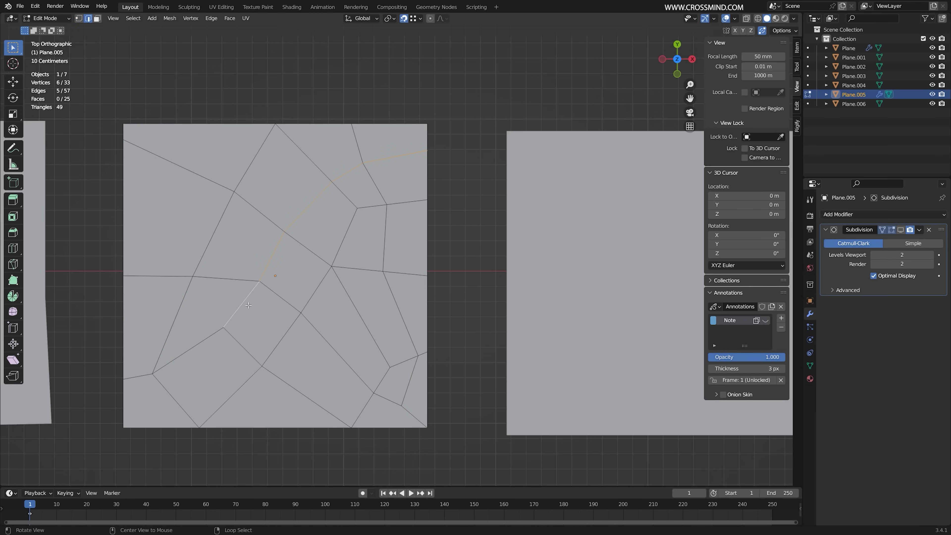
pyautogui.press('1')
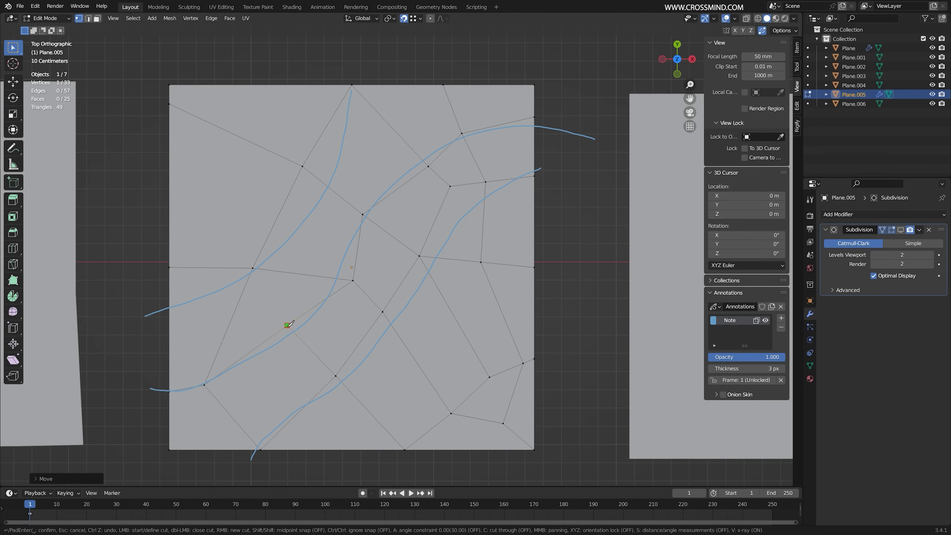
pyautogui.click(286, 325)
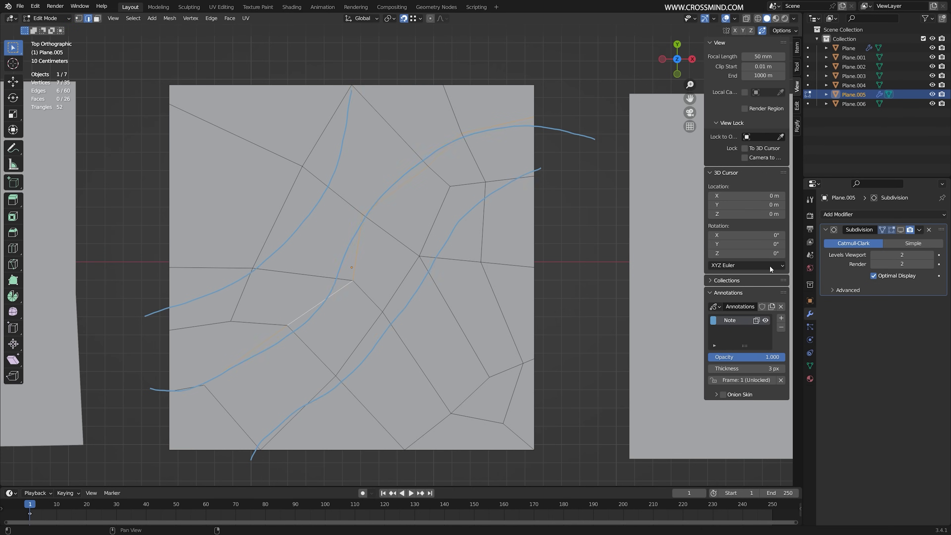
pyautogui.click(230, 321)
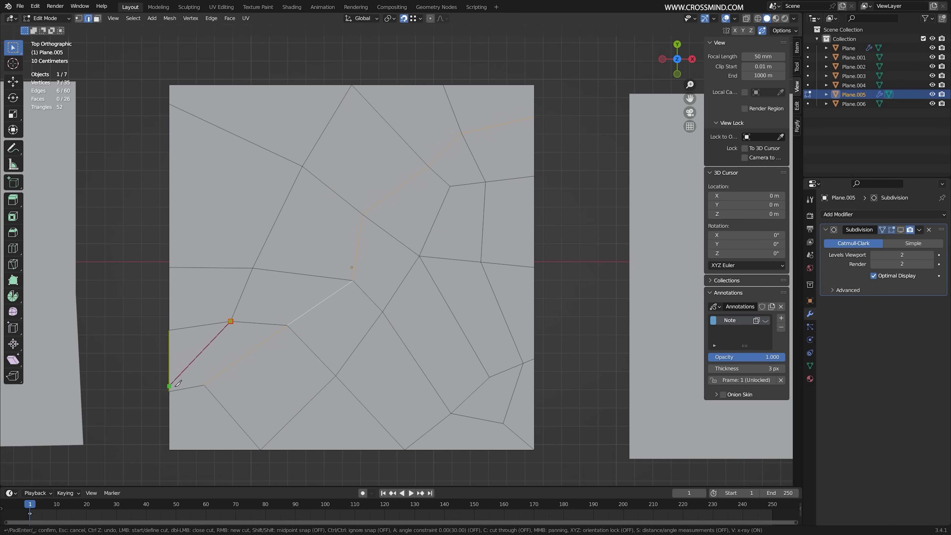
pyautogui.click(205, 381)
pyautogui.press('Return')
# Step: Move the cut vertex of the slanted edge onto the left border and shift the border vertex above it upward
pyautogui.press('1')
pyautogui.click(231, 320)
pyautogui.press('g')
pyautogui.click(180, 330)
pyautogui.click(172, 262)
pyautogui.press('g')
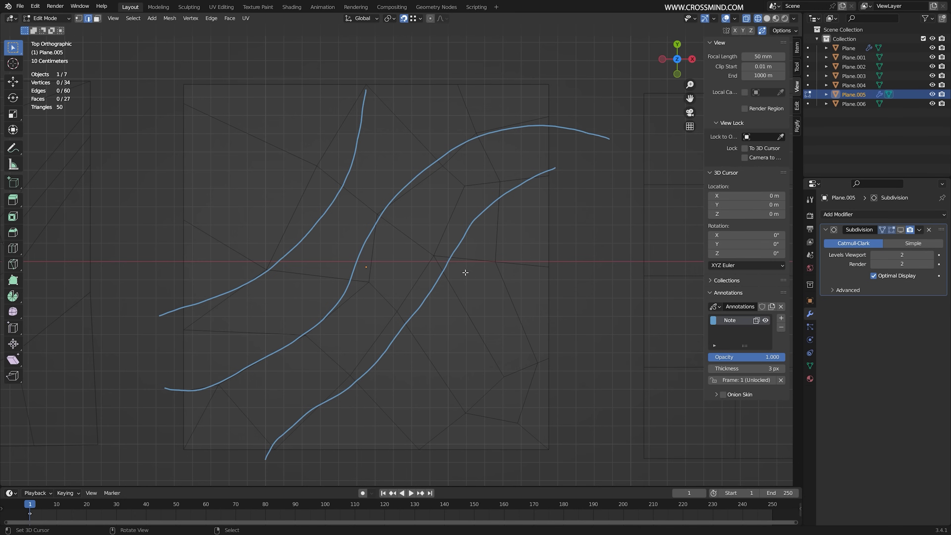
# Step: Check the triangular faces along the left border and turn on the Subdivision modifier's viewport display
pyautogui.keyDown('alt'); pyautogui.click(385, 246); pyautogui.keyUp('alt')
pyautogui.press('3')
pyautogui.click(199, 398)
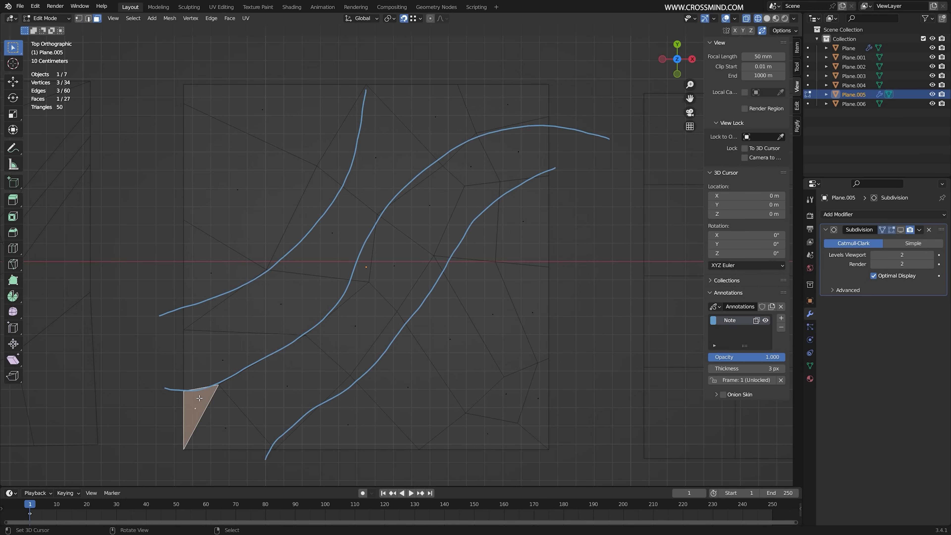
pyautogui.click(208, 274)
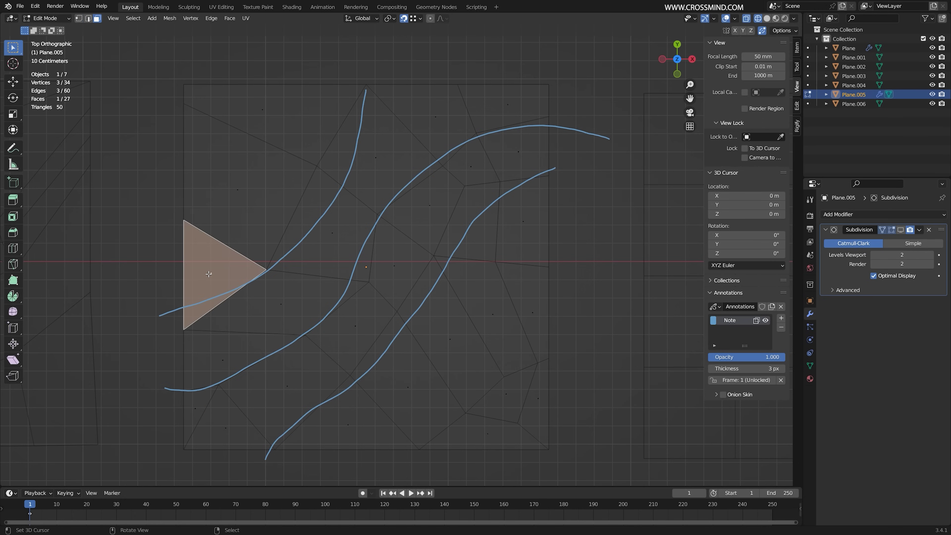
pyautogui.rightClick(500, 430)
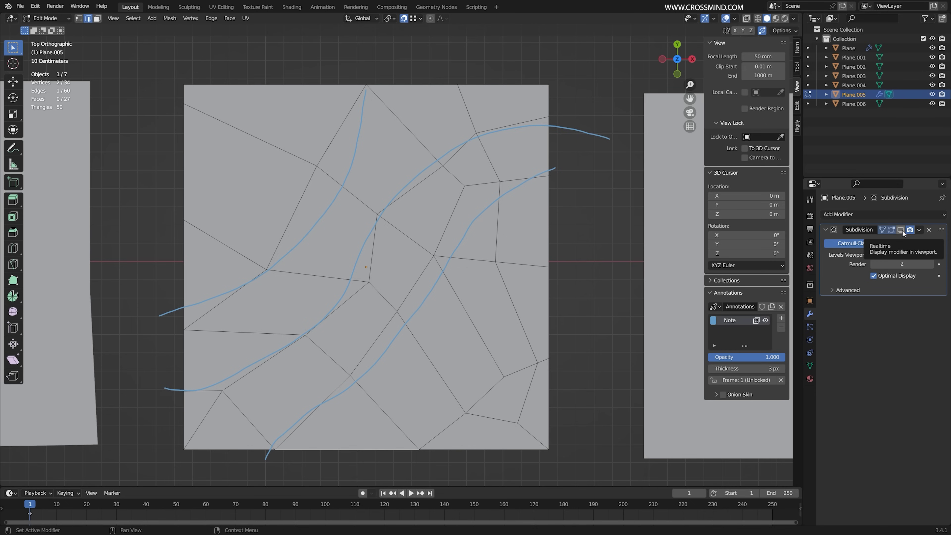
pyautogui.click(901, 230)
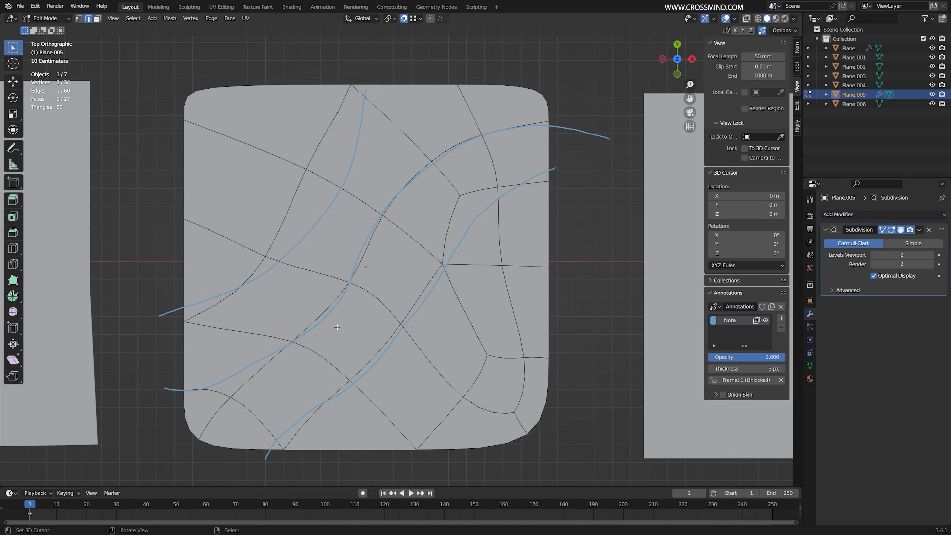
# Step: Bevel the edge loop that follows the central drawn curve
pyautogui.keyDown('alt'); pyautogui.click(404, 189); pyautogui.keyUp('alt')
pyautogui.moveTo(303, 391); pyautogui.dragTo(360, 329, button='middle')
pyautogui.hotkey('ctrl', 'b')
pyautogui.click(382, 314)
# Step: Extrude the beveled faces along their normals into a groove and shade the plane smooth
pyautogui.hotkey('alt', 'e')
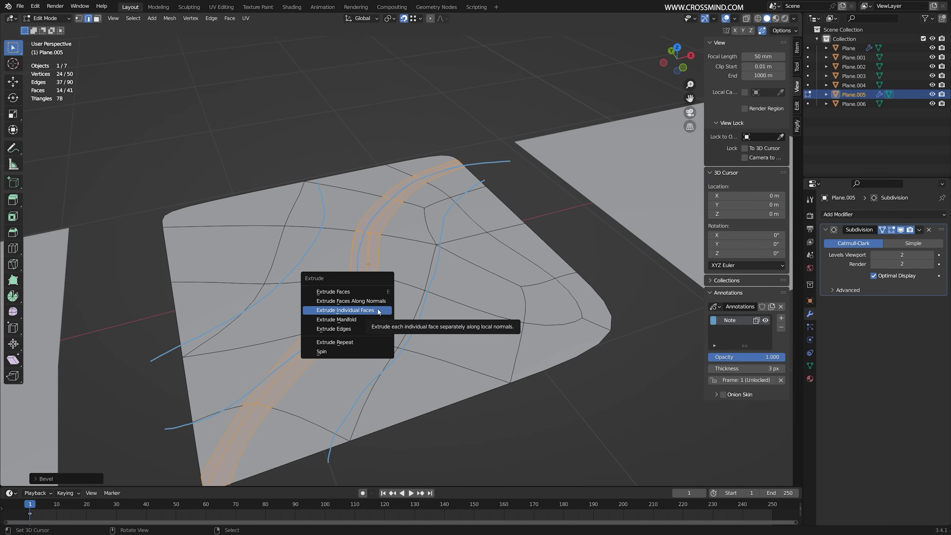
pyautogui.click(379, 302)
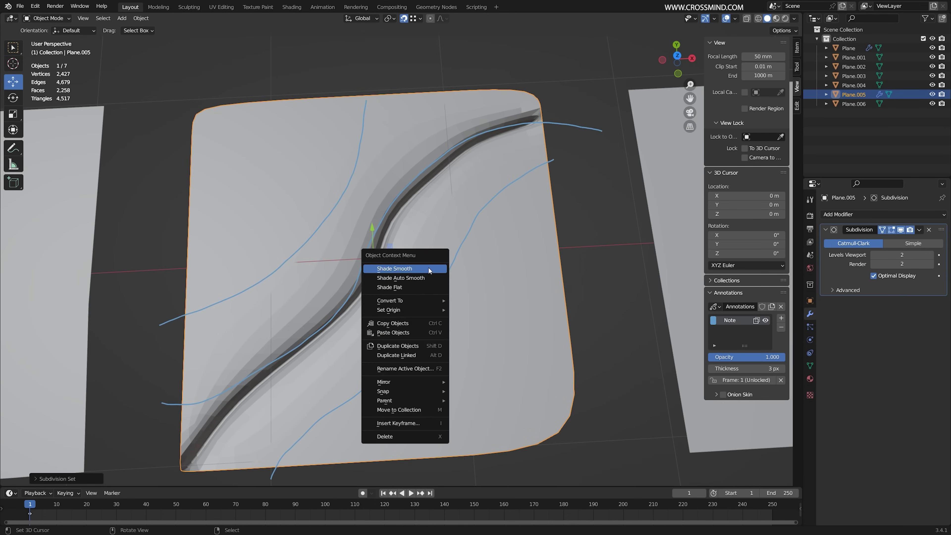
pyautogui.click(428, 267)
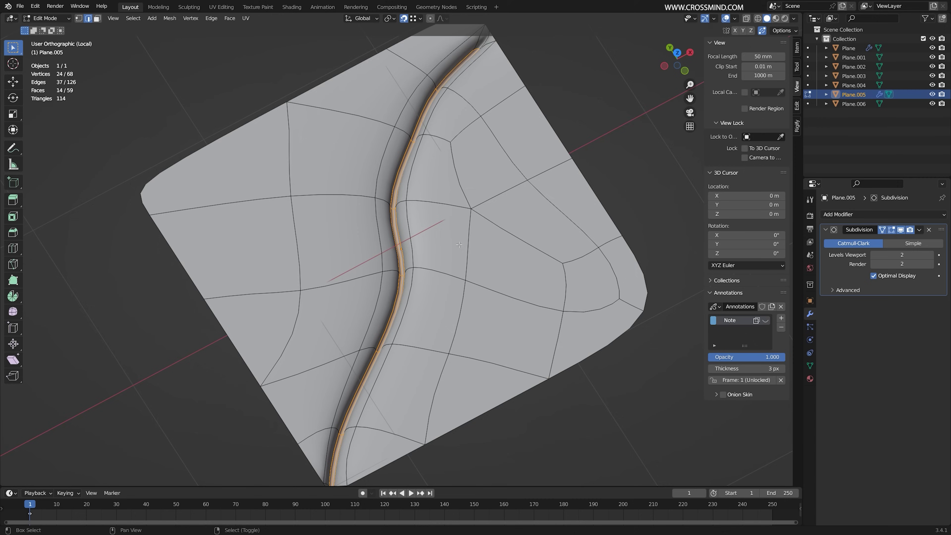
# Step: Add one loop cut on each side of the groove, running parallel to it
pyautogui.keyDown('shift'); pyautogui.moveTo(458, 245); pyautogui.dragTo(467, 239, button='middle'); pyautogui.keyUp('shift')
pyautogui.scroll(1, 468, 239)
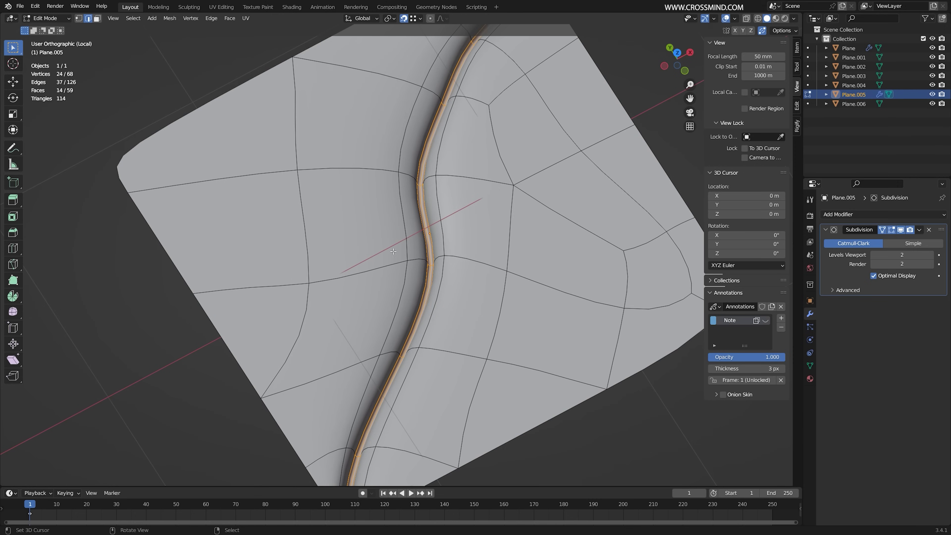
pyautogui.hotkey('ctrl', 'r')
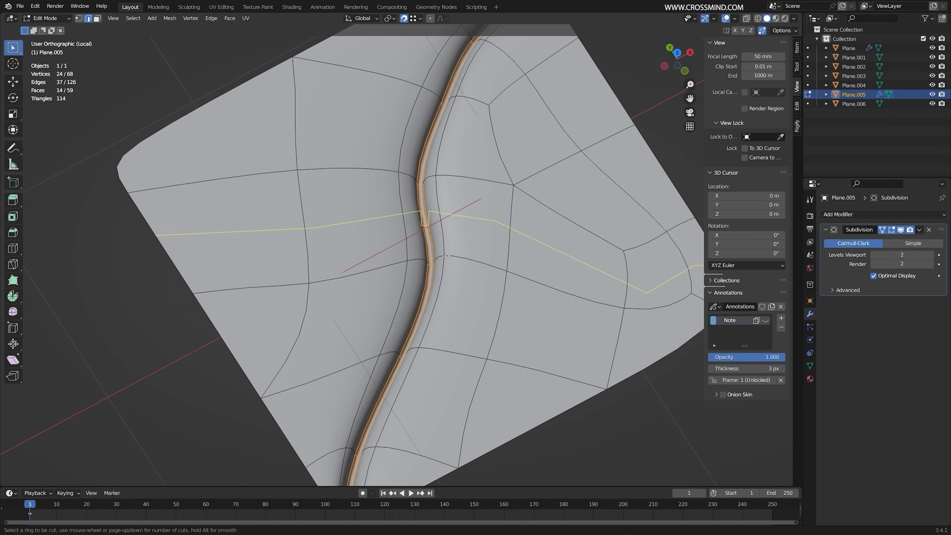
pyautogui.click(469, 255)
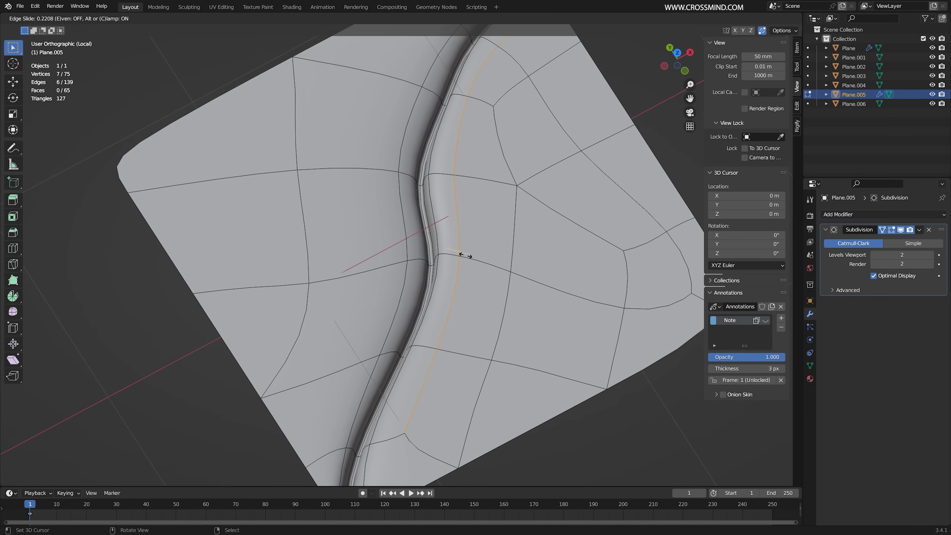
pyautogui.click(465, 254)
pyautogui.hotkey('ctrl', 'r')
pyautogui.click(375, 257)
pyautogui.click(378, 254)
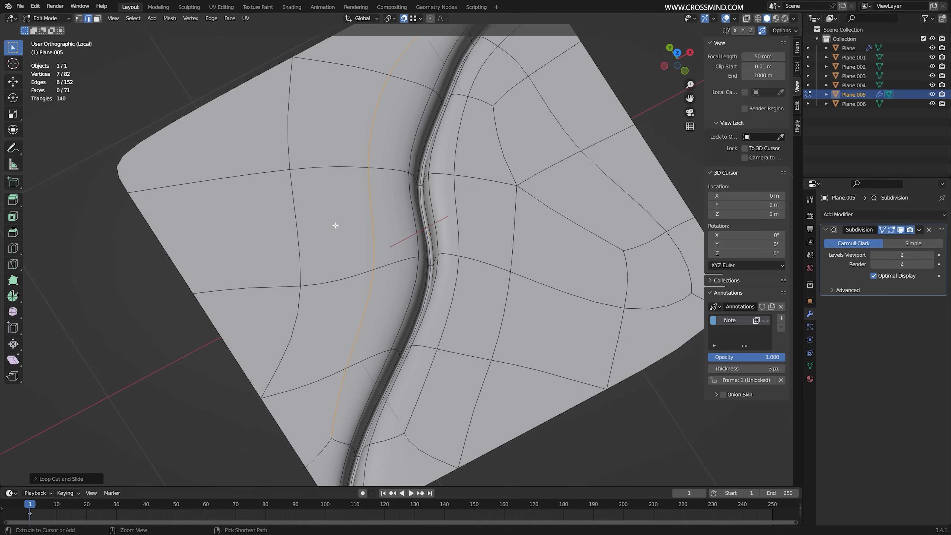
# Step: Bevel the edge loops along both rims of the groove
pyautogui.hotkey('ctrl', 'r')
pyautogui.rightClick(434, 216)
pyautogui.keyDown('alt'); pyautogui.rightClick(434, 216); pyautogui.keyUp('alt')
pyautogui.hotkey('ctrl', 'b')
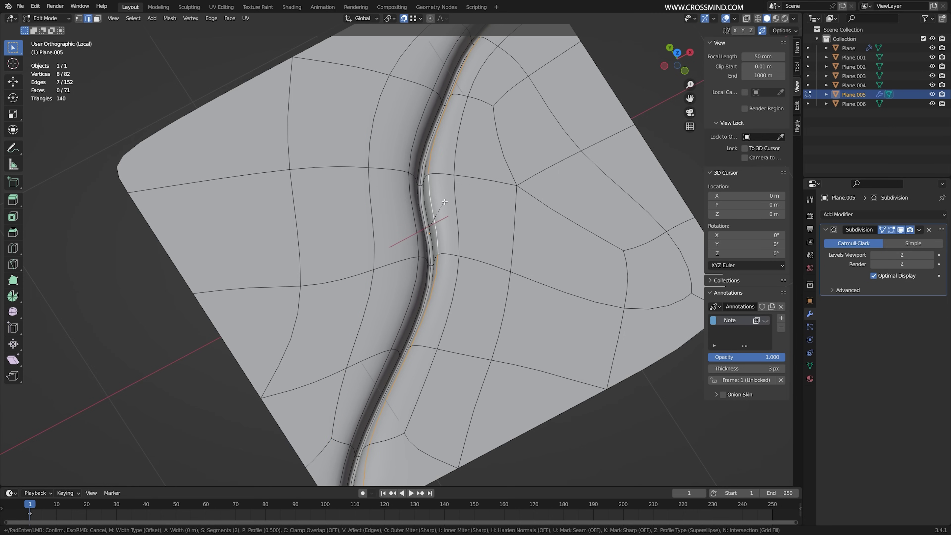
pyautogui.click(445, 204)
pyautogui.keyDown('alt'); pyautogui.rightClick(416, 211); pyautogui.keyUp('alt')
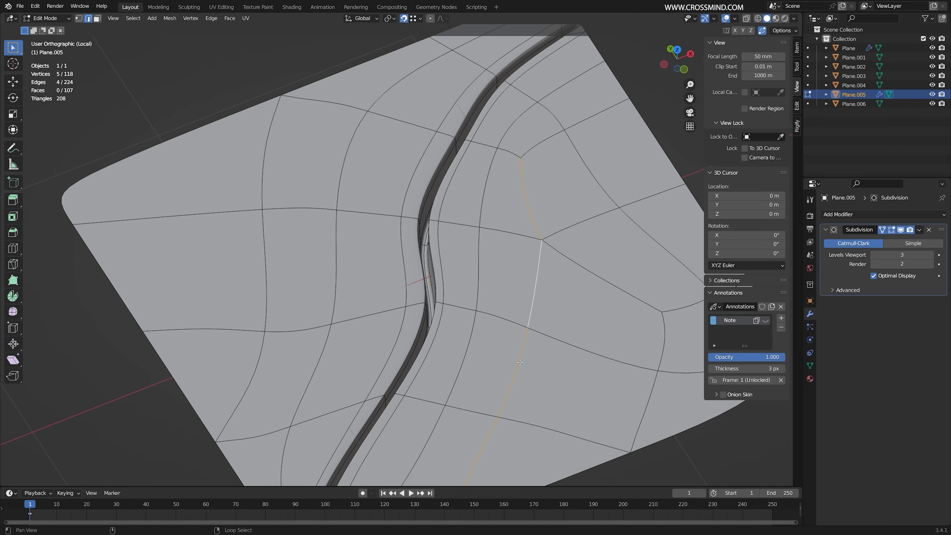
# Step: Edge-slide the outer edge loop to the right of the groove farther away from it
pyautogui.press('g')
pyautogui.press('g')
pyautogui.click(580, 242)
pyautogui.keyDown('shift'); pyautogui.moveTo(580, 242); pyautogui.dragTo(529, 235, button='middle'); pyautogui.keyUp('shift')
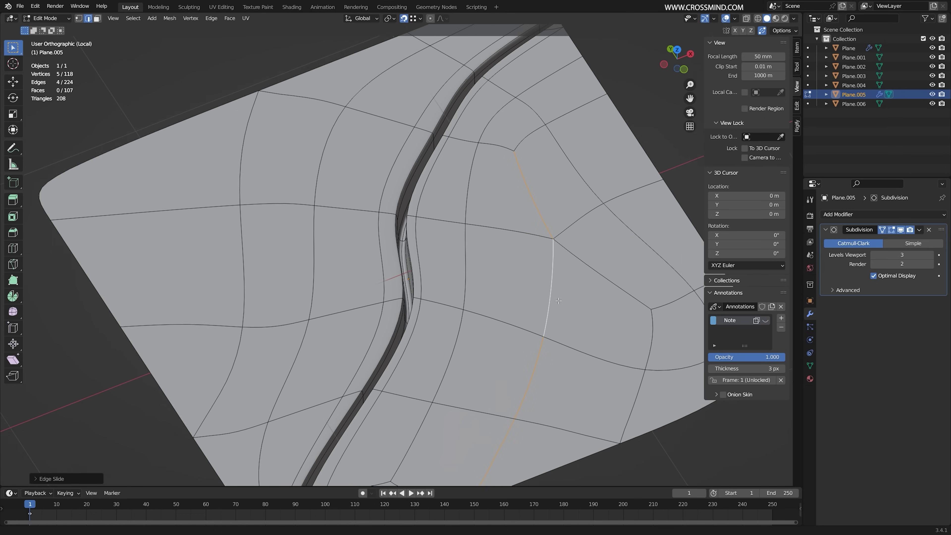
pyautogui.press('g')
pyautogui.press('g')
# Step: Edge-slide the upper-right edge loop outward, and edge-slide the loop on the groove's left side
pyautogui.keyDown('alt'); pyautogui.rightClick(559, 168); pyautogui.keyUp('alt')
pyautogui.press('g')
pyautogui.press('g')
pyautogui.click(574, 170)
pyautogui.keyDown('alt'); pyautogui.rightClick(213, 260); pyautogui.keyUp('alt')
pyautogui.press('g')
pyautogui.press('g')
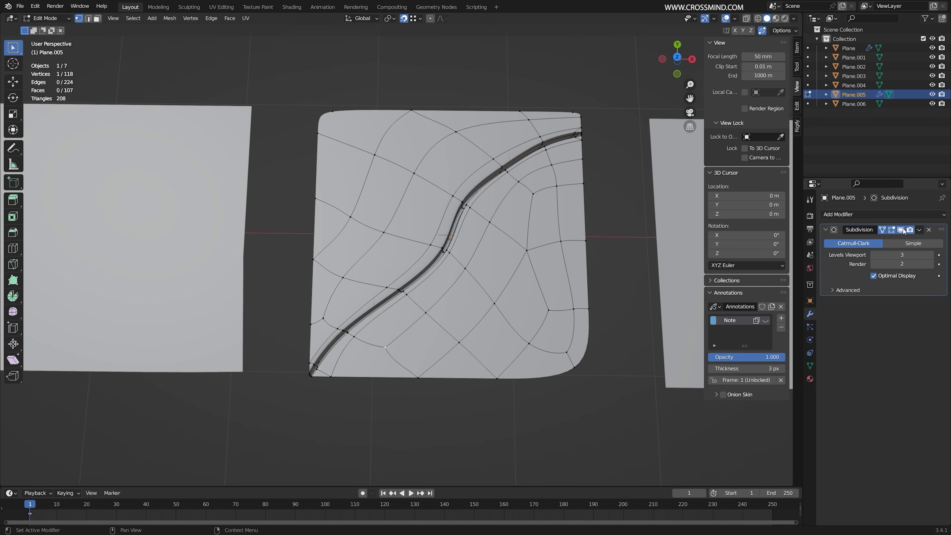
# Step: Try a knife cut from the lower-right inner vertex to the bottom border and dissolve the edge above that vertex
pyautogui.click(902, 230)
pyautogui.press('k')
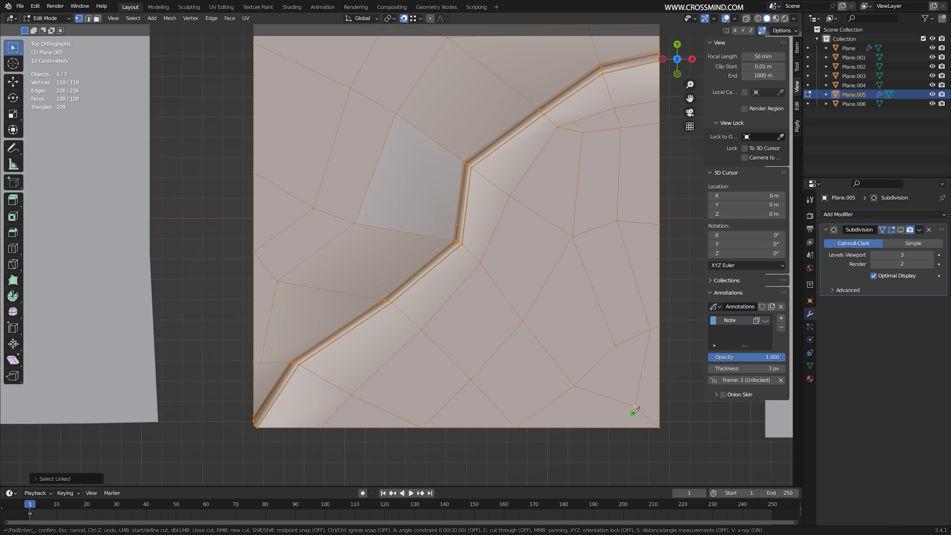
pyautogui.click(634, 407)
pyautogui.click(596, 427)
pyautogui.press('Return')
pyautogui.press('2')
pyautogui.click(642, 368)
pyautogui.hotkey('ctrl', 'x')
# Step: Try knife cuts from the right border inward and down to the inner vertex near the lower-right corner
pyautogui.press('k')
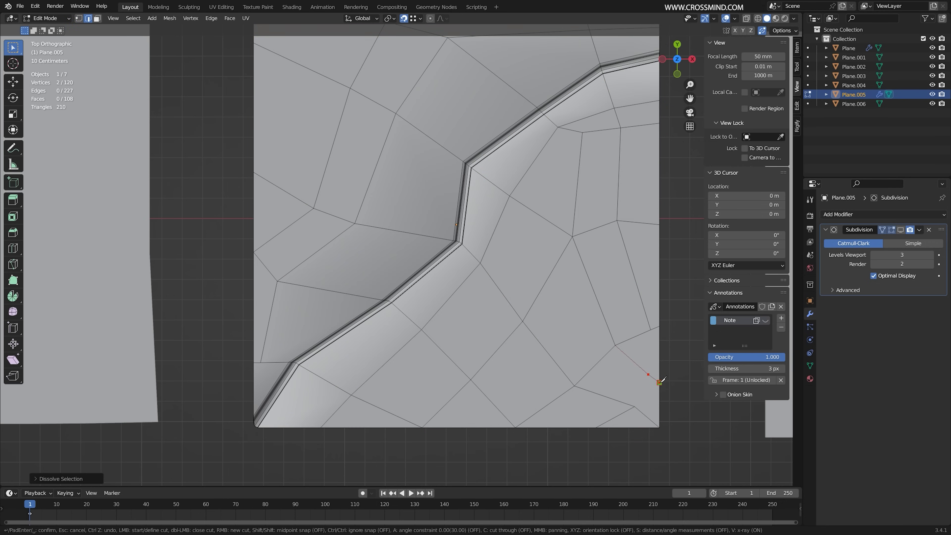
pyautogui.press('Return')
pyautogui.press('k')
pyautogui.click(634, 407)
pyautogui.click(648, 374)
pyautogui.press('Return')
pyautogui.click(900, 229)
pyautogui.click(900, 229)
pyautogui.press('1')
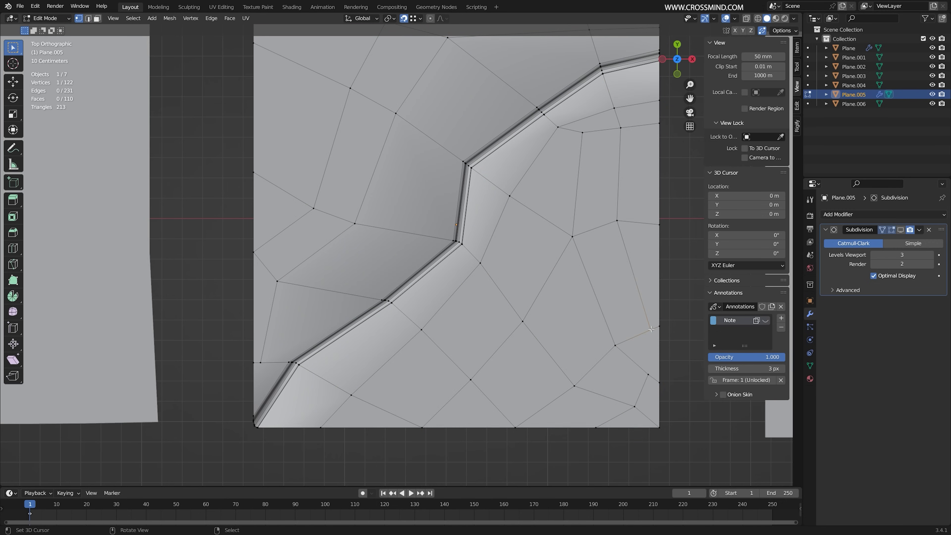
# Step: Try a knife cut joining the two inner vertices beside the right border through a border point, and undo it
pyautogui.press('k')
pyautogui.click(651, 330)
pyautogui.click(659, 354)
pyautogui.click(648, 375)
pyautogui.press('Return')
pyautogui.click(900, 229)
pyautogui.scroll(-1, 545, 309)
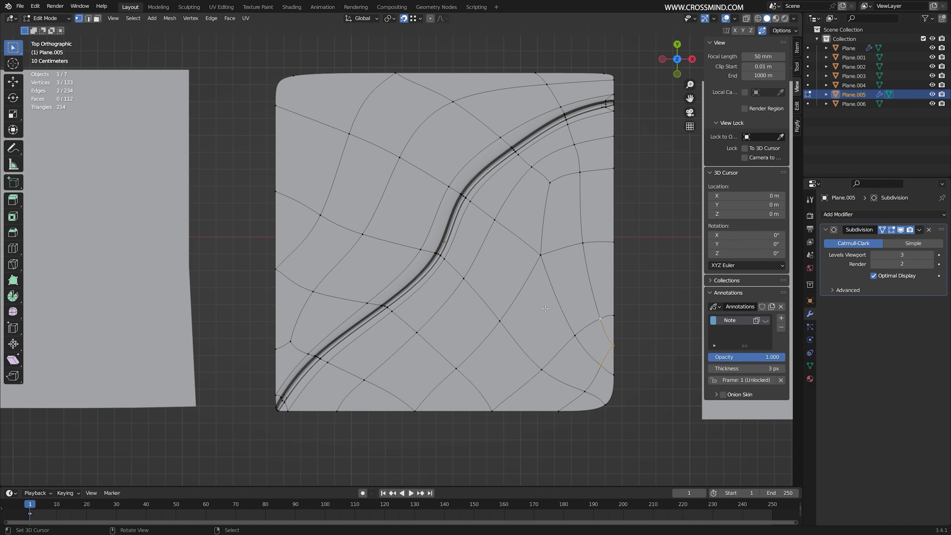
pyautogui.hotkey('ctrl', 'z')
pyautogui.hotkey('ctrl', 'z')
pyautogui.scroll(1, 521, 406)
pyautogui.press('k')
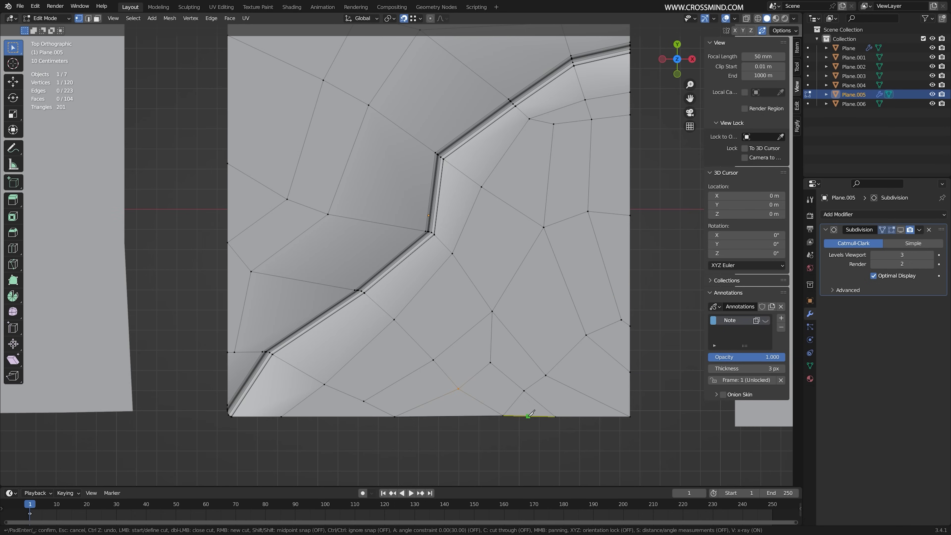
pyautogui.click(454, 410)
pyautogui.press('Escape')
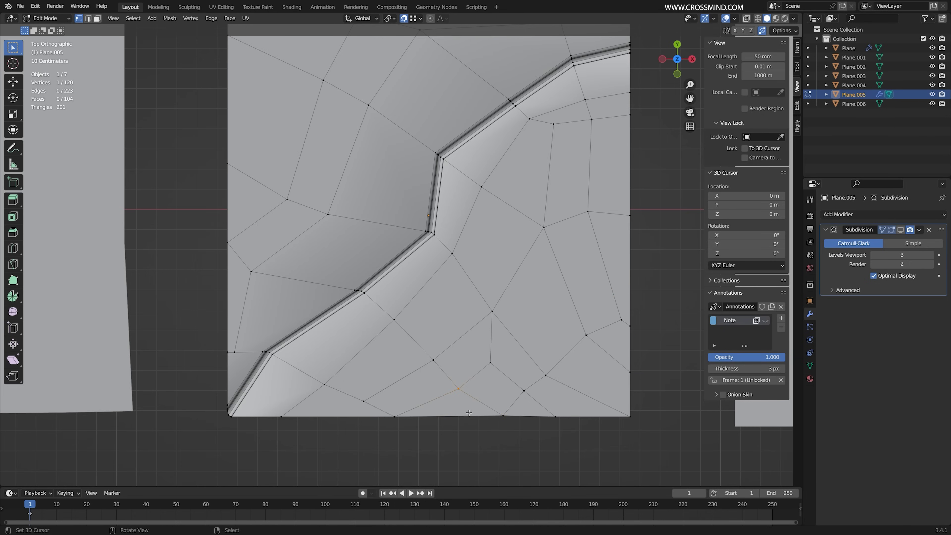
# Step: Dissolve the two edges that run down to the middle of the plane's bottom border
pyautogui.press('2')
pyautogui.click(481, 403)
pyautogui.keyDown('shift'); pyautogui.click(512, 404); pyautogui.keyUp('shift')
pyautogui.hotkey('ctrl', 'x')
# Step: Knife-cut between the two lower inner vertices through a midpoint, and link that midpoint to the bottom border
pyautogui.press('k')
pyautogui.click(458, 388)
pyautogui.click(485, 404)
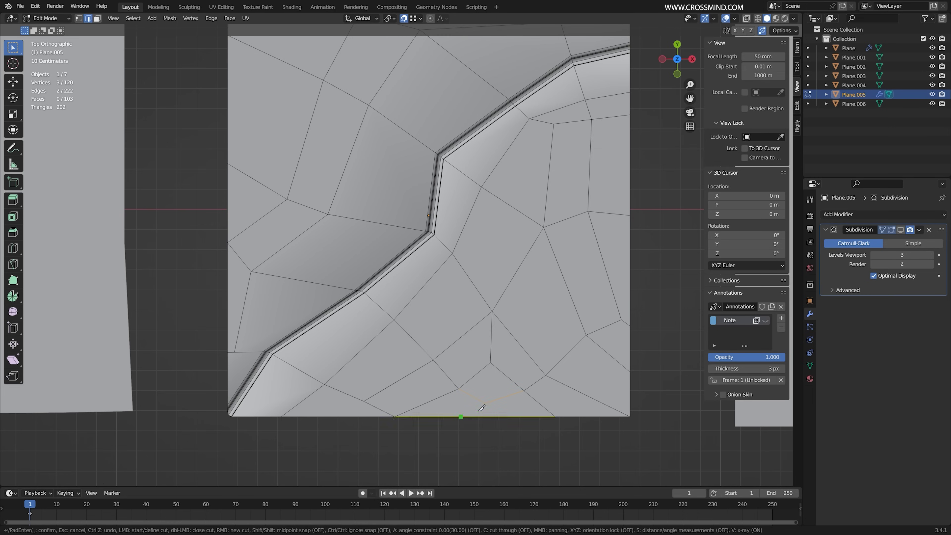
pyautogui.press('Return')
pyautogui.scroll(-2, 571, 369)
pyautogui.scroll(1, 571, 369)
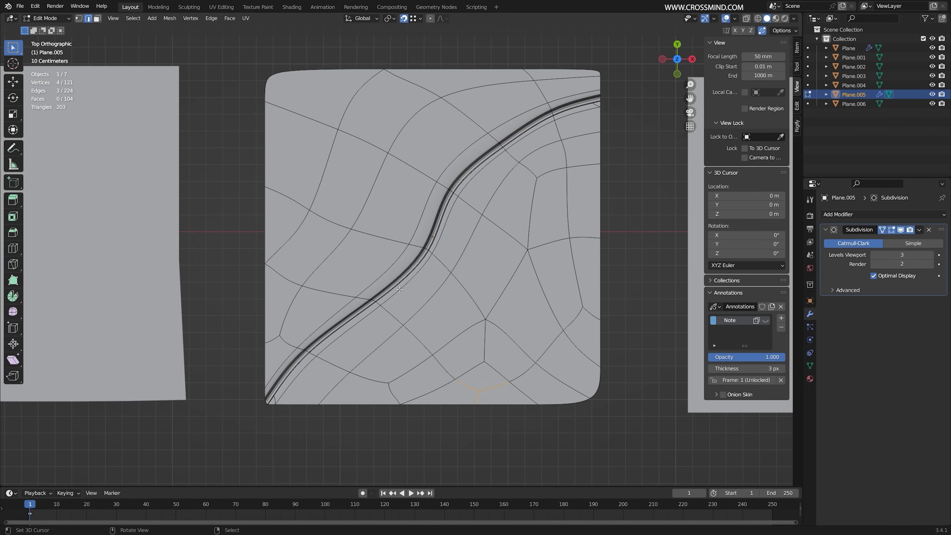
pyautogui.keyDown('shift'); pyautogui.moveTo(283, 343); pyautogui.dragTo(289, 359, button='middle'); pyautogui.keyUp('shift')
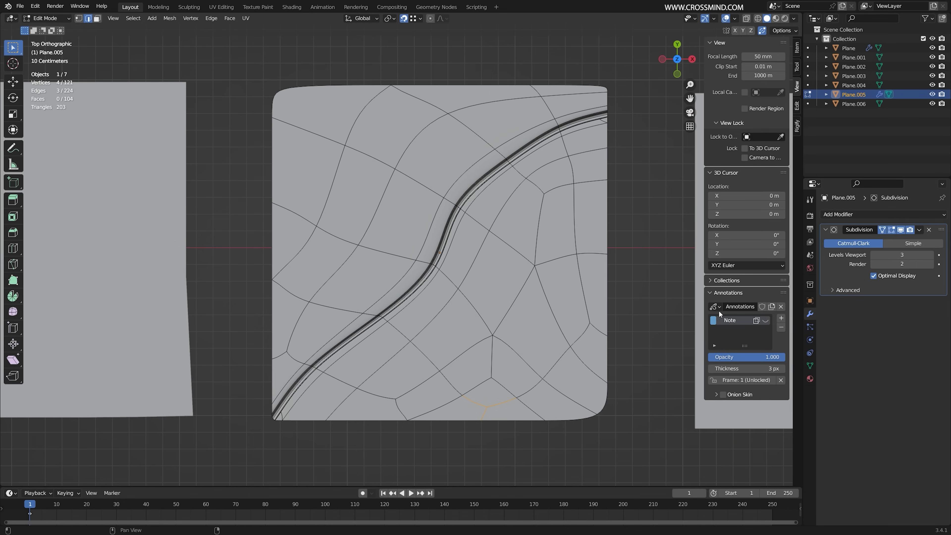
# Step: Show the drawn guide curves and move the inner vertex left of the groove toward the upper curve
pyautogui.click(765, 320)
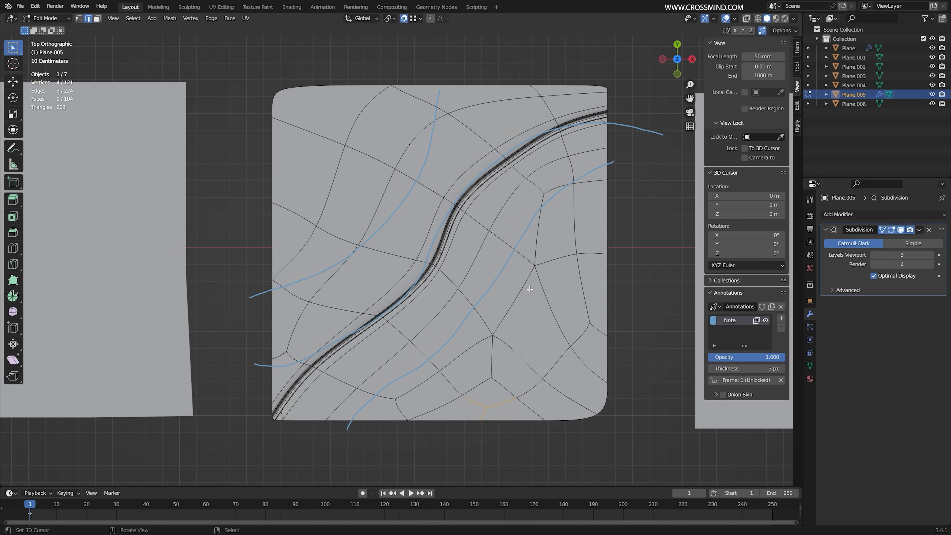
pyautogui.press('1')
pyautogui.rightClick(394, 170)
pyautogui.press('g')
pyautogui.click(434, 189)
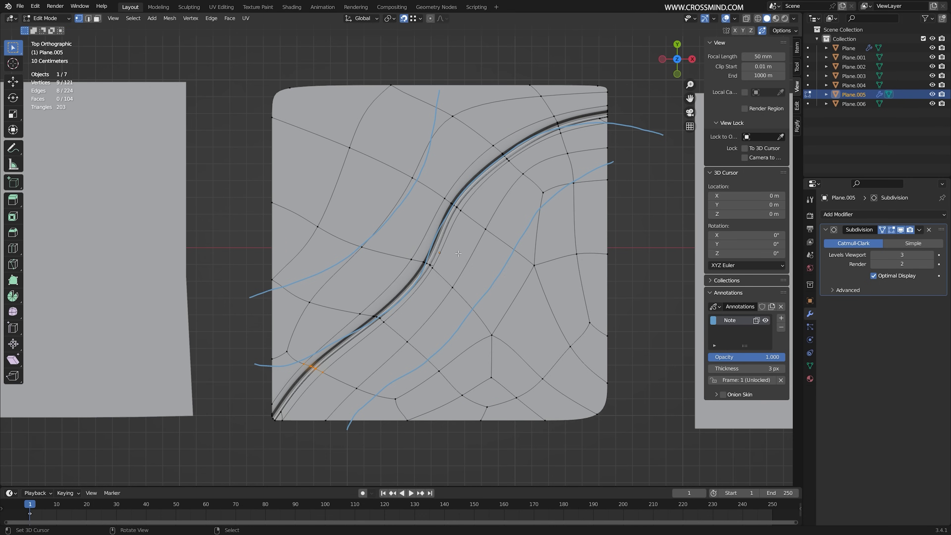
pyautogui.press('Tab')
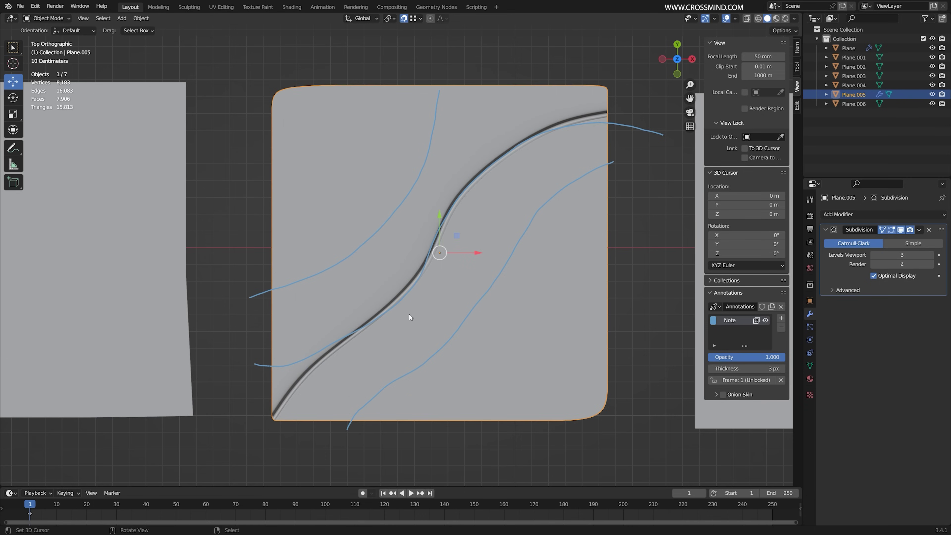
pyautogui.press('Tab')
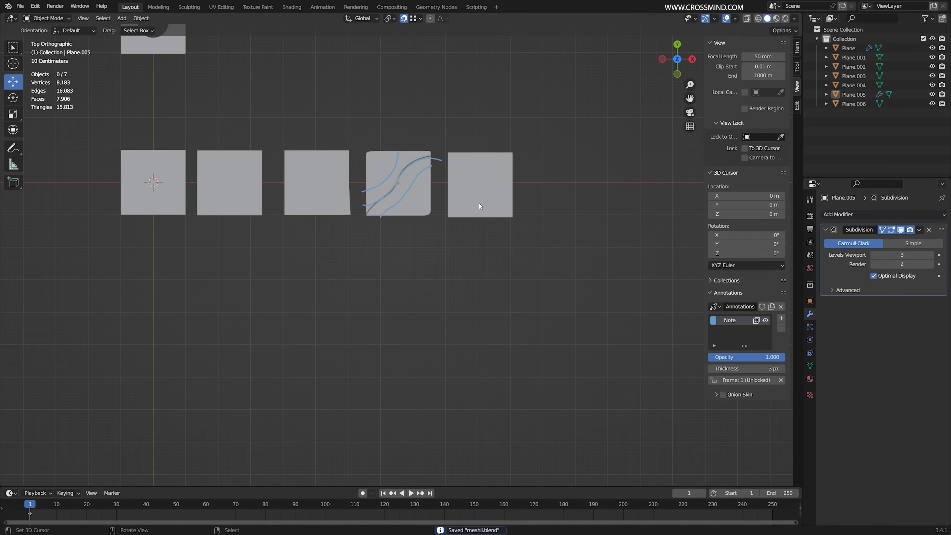
# Step: Duplicate the flat plane at the end of the row into the empty space below, turn off snapping, and frame its mesh for editing
pyautogui.rightClick(479, 203)
pyautogui.hotkey('shift', 'd')
pyautogui.click(362, 375)
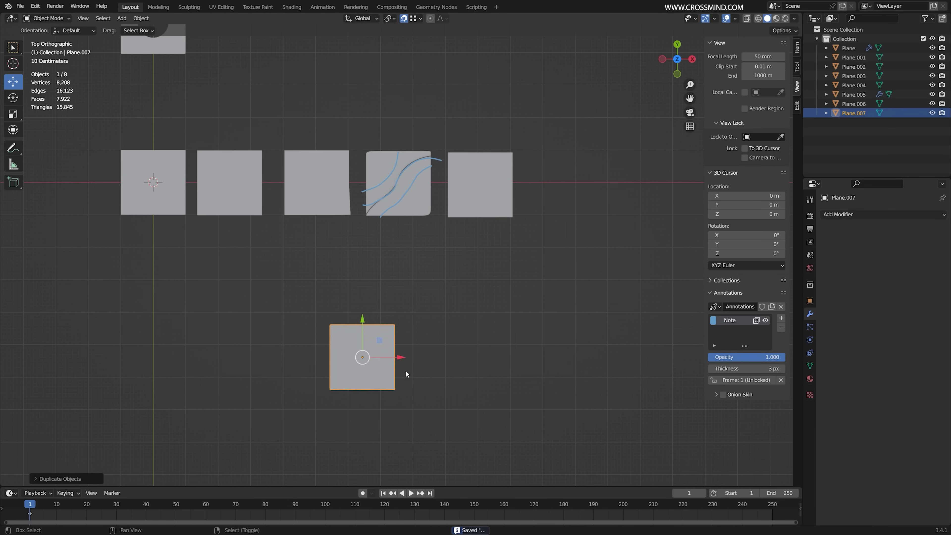
pyautogui.scroll(2, 397, 391)
pyautogui.click(403, 18)
pyautogui.press('Tab')
pyautogui.press('KP_Decimal')
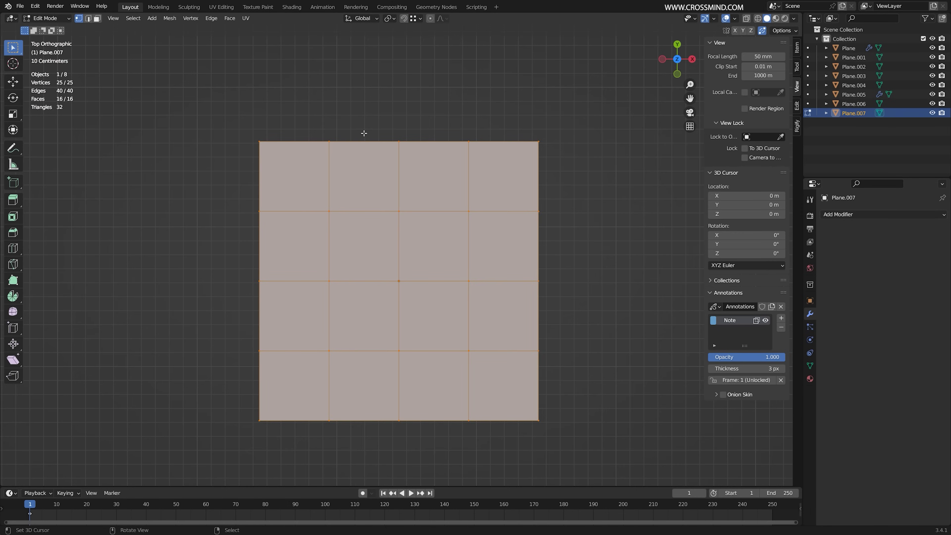
# Step: Sketch an L-shaped guide line, and knife-cut a matching L path from the plane's top border around to its right border
pyautogui.moveTo(363, 140)
pyautogui.mouseDown()
pyautogui.moveTo(371, 313)
pyautogui.moveTo(558, 329)
pyautogui.mouseUp()
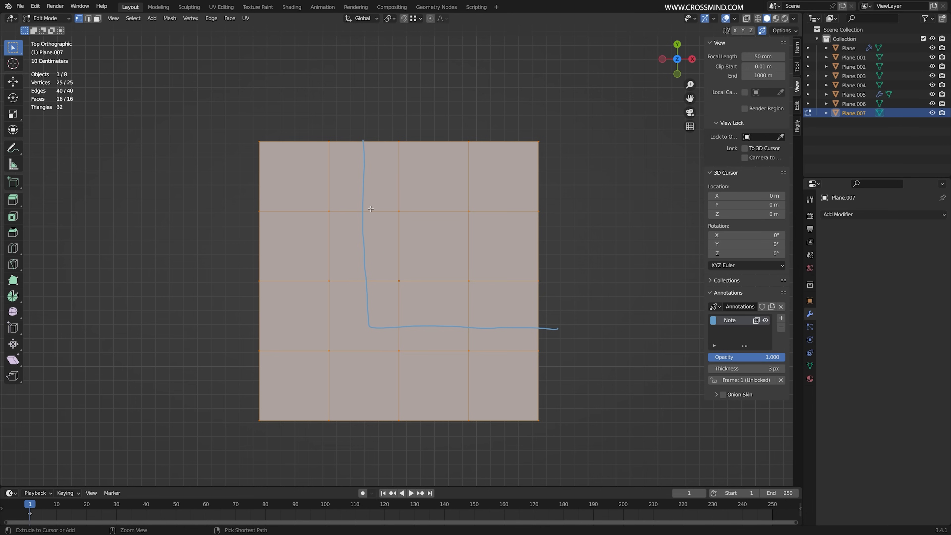
pyautogui.press('Tab')
pyautogui.press('Tab')
pyautogui.press('k')
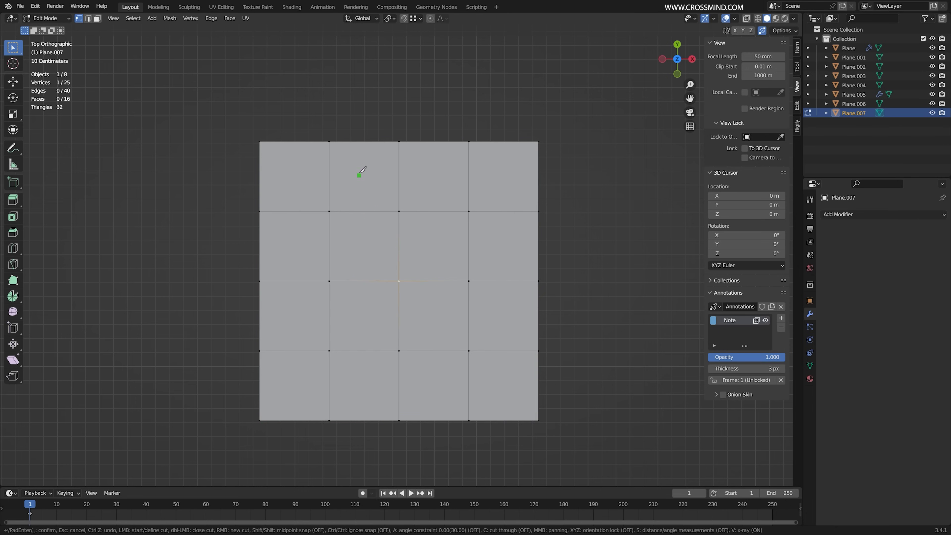
pyautogui.click(365, 142)
pyautogui.click(363, 321)
pyautogui.click(538, 318)
pyautogui.press('Return')
pyautogui.scroll(3, 381, 202)
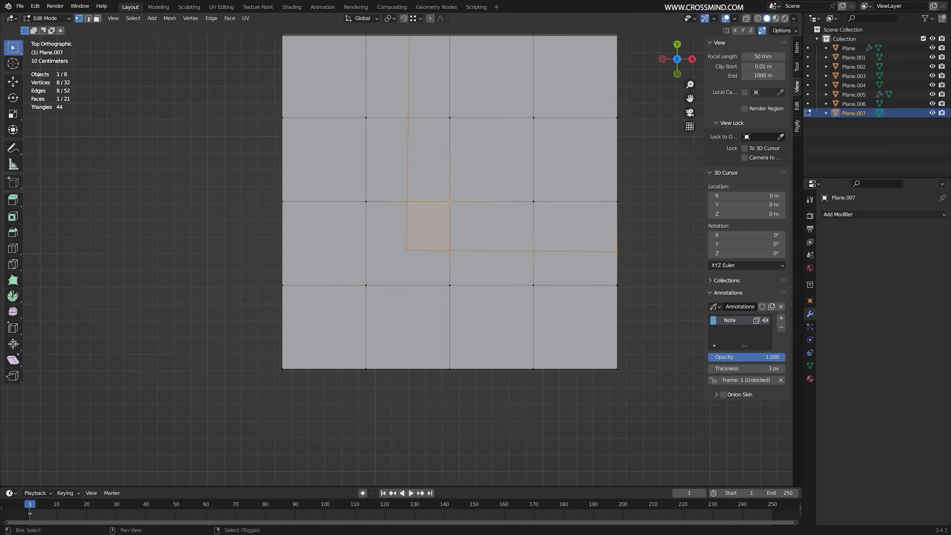
# Step: Add a level 2 Subdivision modifier to the plane with the L-shaped cut
pyautogui.click(355, 301)
pyautogui.scroll(-3, 428, 271)
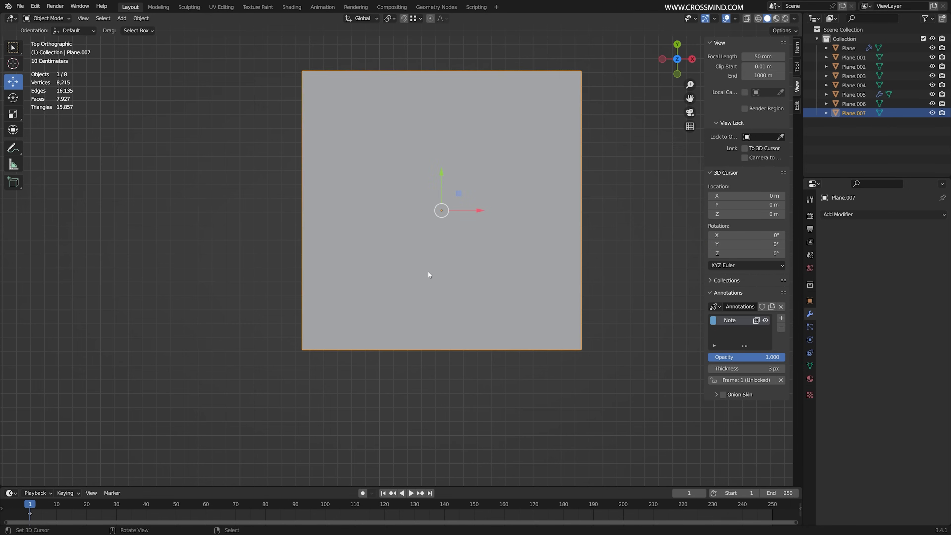
pyautogui.hotkey('ctrl', '2')
pyautogui.scroll(3, 410, 253)
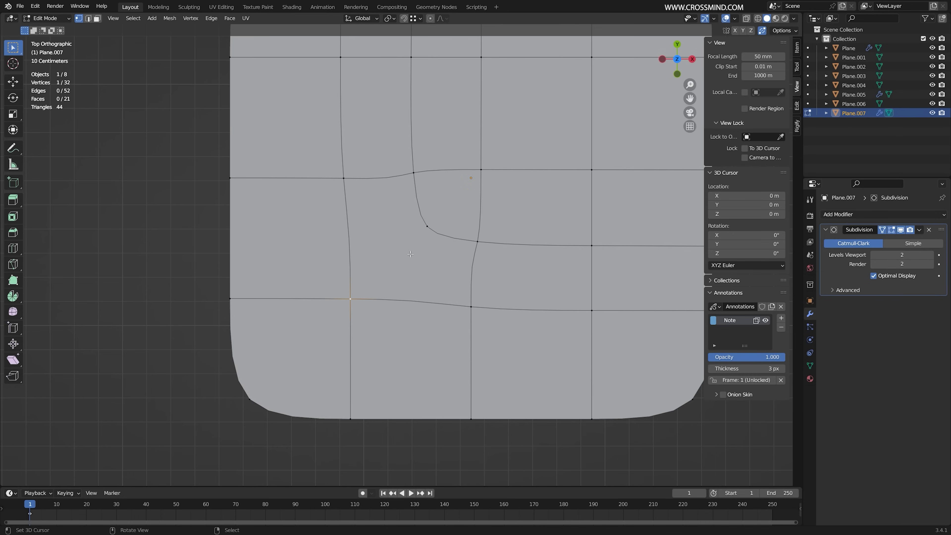
# Step: Connect the L cut's corner vertex to the nearest lower-left grid vertex with Connect Vertex Path, and select the face loop along the bend
pyautogui.rightClick(427, 225)
pyautogui.keyDown('shift'); pyautogui.rightClick(350, 299); pyautogui.keyUp('shift')
pyautogui.press('F3')
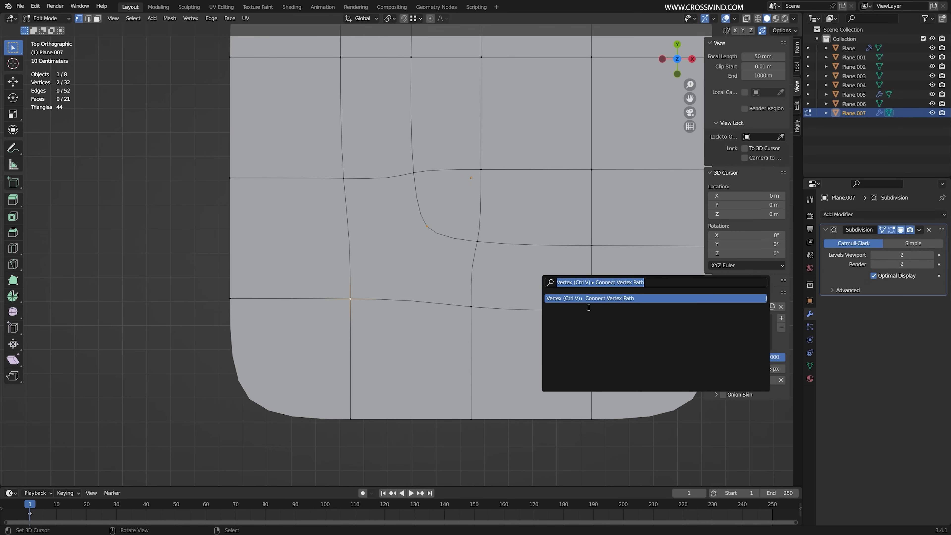
pyautogui.press('Return')
pyautogui.press('3')
pyautogui.press('Home')
pyautogui.keyDown('alt'); pyautogui.click(326, 163); pyautogui.keyUp('alt')
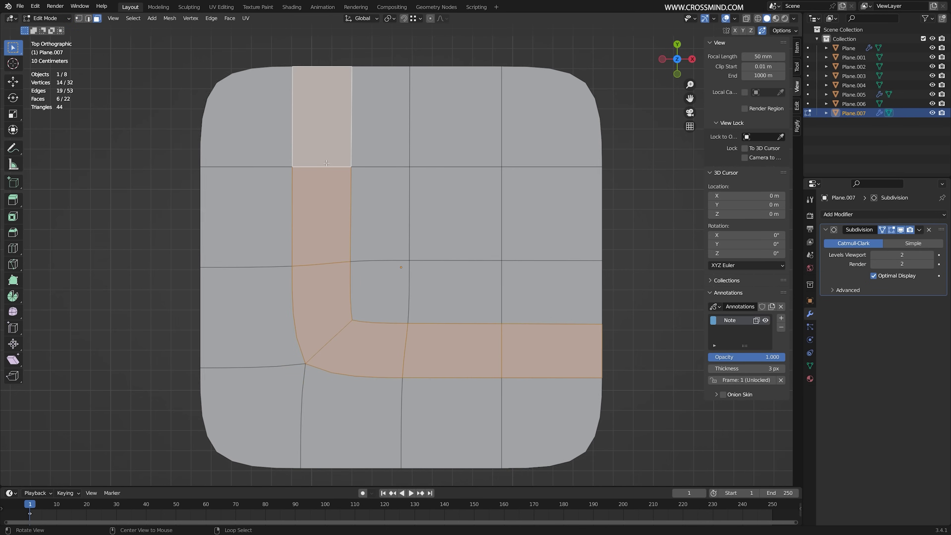
pyautogui.scroll(-3, 434, 322)
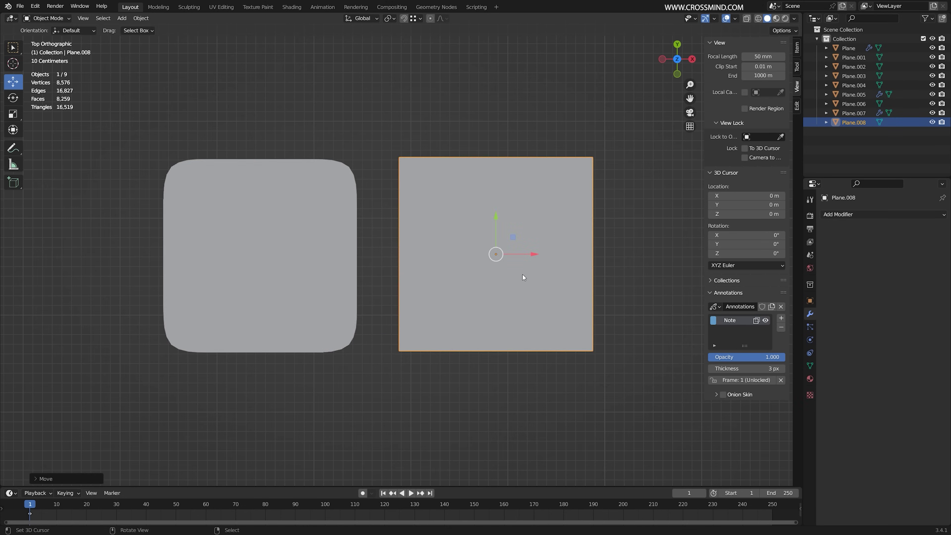
# Step: Subdivide the new square plane's single face into a four-by-four grid
pyautogui.press('Tab')
pyautogui.scroll(3, 522, 274)
pyautogui.rightClick(569, 247)
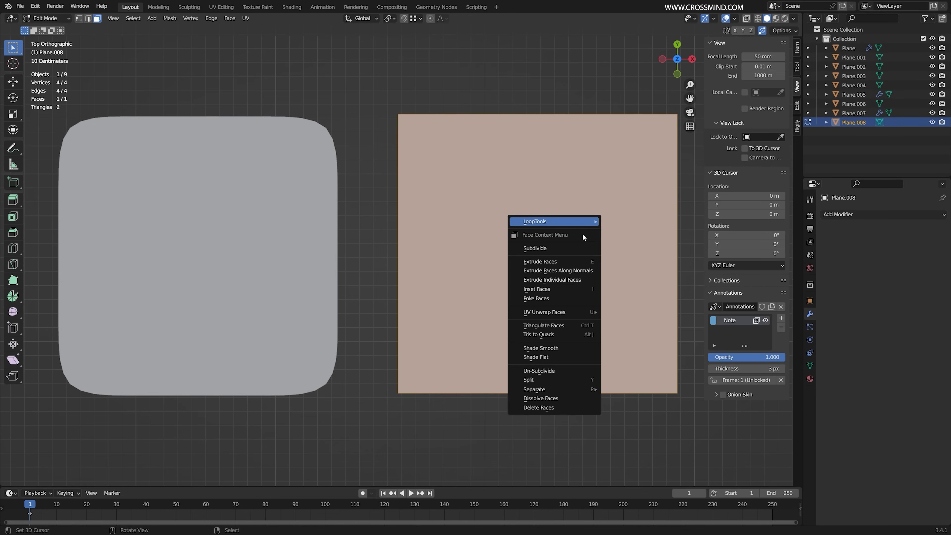
pyautogui.click(569, 247)
pyautogui.keyDown('shift'); pyautogui.moveTo(498, 363); pyautogui.dragTo(431, 352, button='middle'); pyautogui.keyUp('shift')
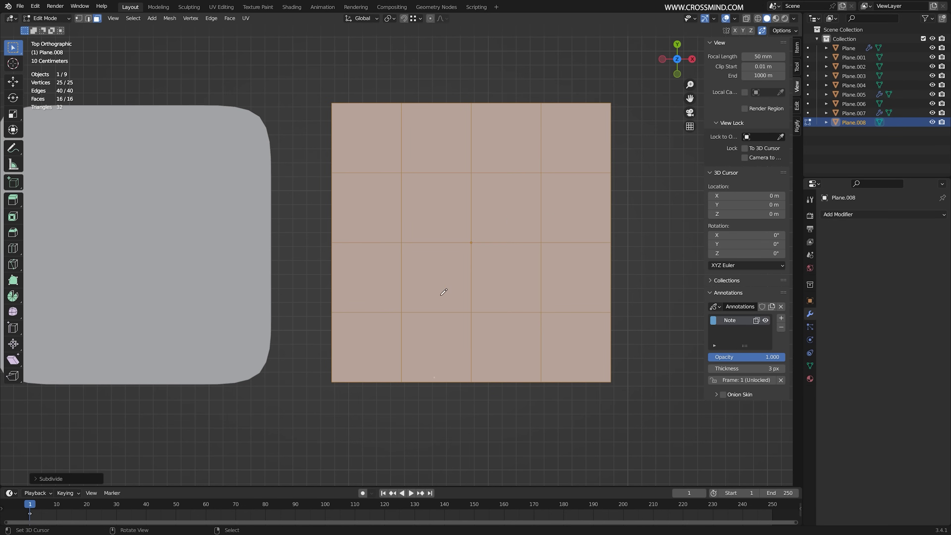
# Step: Sketch an arch-shaped guide rising from the bottom border, and knife-cut a three-sided path around it
pyautogui.moveTo(441, 295)
pyautogui.mouseDown()
pyautogui.moveTo(494, 304)
pyautogui.moveTo(498, 381)
pyautogui.mouseUp()
pyautogui.scroll(2, 499, 379)
pyautogui.keyDown('shift'); pyautogui.moveTo(486, 360); pyautogui.dragTo(476, 313, button='middle'); pyautogui.keyUp('shift')
pyautogui.press('k')
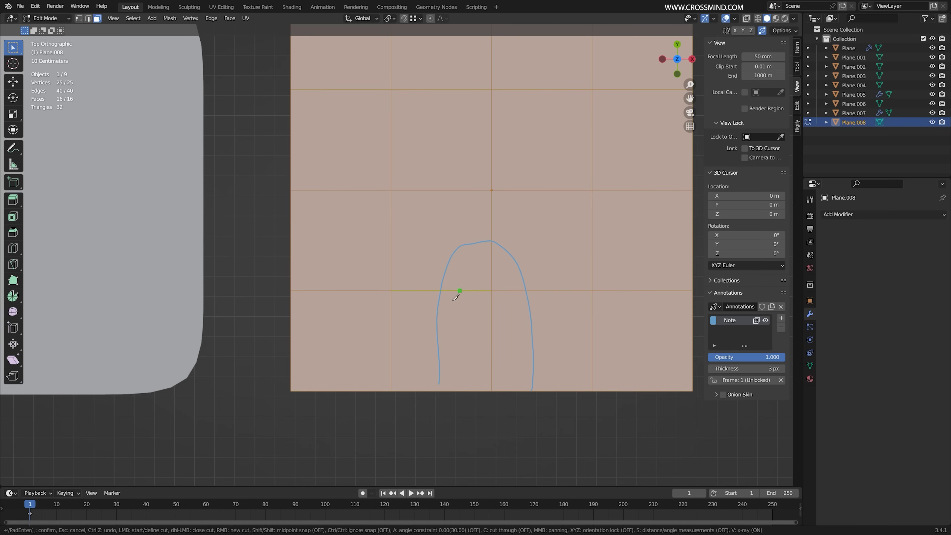
pyautogui.click(435, 391)
pyautogui.click(434, 233)
pyautogui.click(544, 229)
pyautogui.click(550, 390)
pyautogui.press('Return')
# Step: Knife-cut diagonals from the arch path's two upper corners to the nearest outer grid vertices
pyautogui.press('k')
pyautogui.click(545, 230)
pyautogui.click(592, 190)
pyautogui.press('Return')
pyautogui.press('k')
pyautogui.click(435, 232)
pyautogui.press('Escape')
pyautogui.press('Tab')
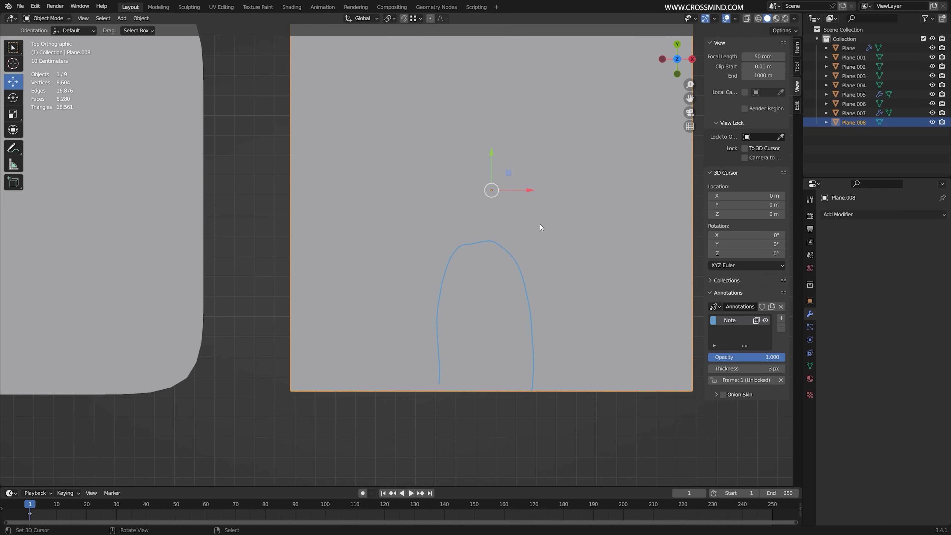
# Step: Add a level 2 Subdivision modifier to the arch plane, and select the face loop running around the arch
pyautogui.hotkey('ctrl', '2')
pyautogui.press('Tab')
pyautogui.hotkey('alt', 'a')
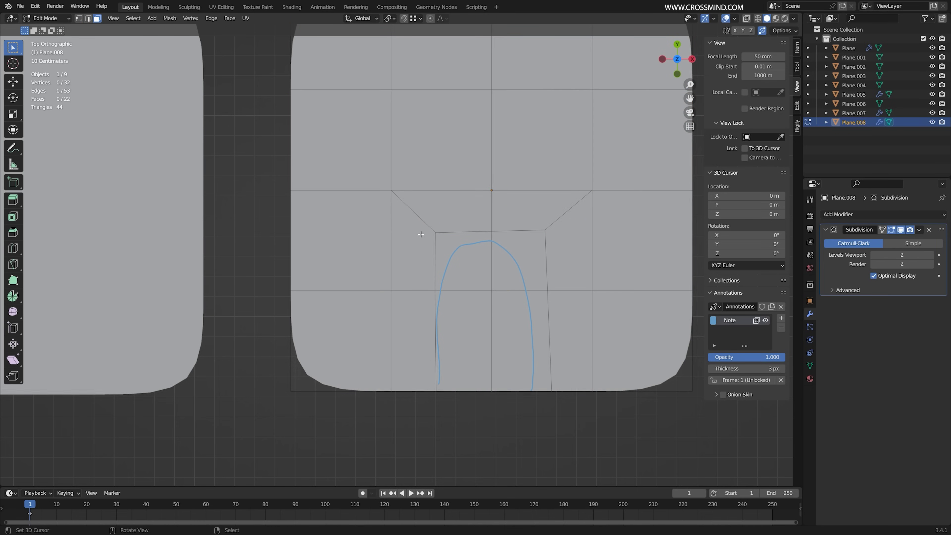
pyautogui.keyDown('alt'); pyautogui.click(428, 220); pyautogui.keyUp('alt')
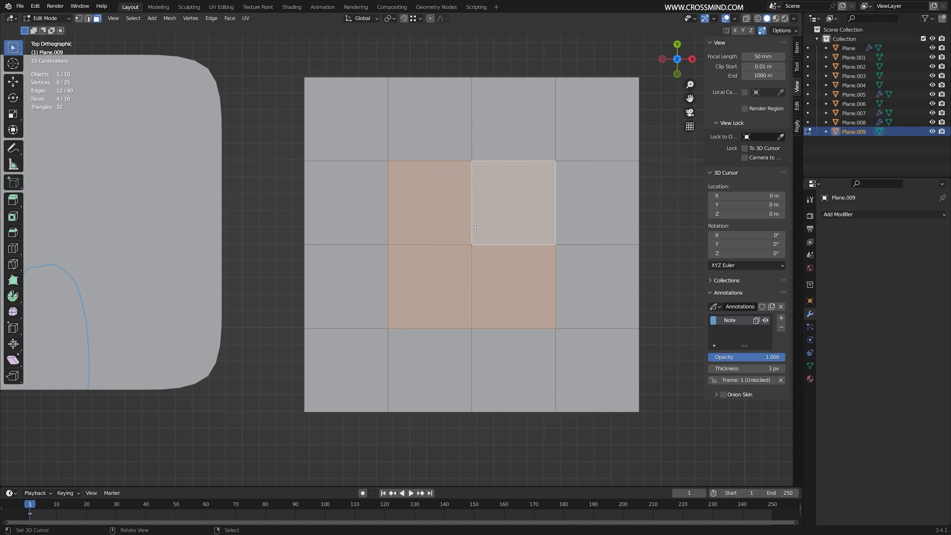
# Step: Inset the four centre faces, and scale the four mid-side edges of the inset ring outward to form an octagon
pyautogui.press('i')
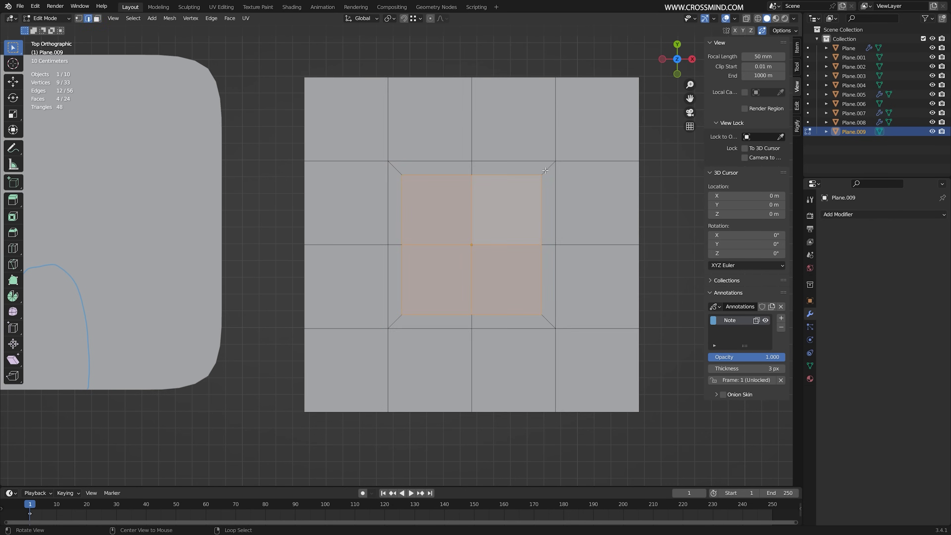
pyautogui.click(548, 170)
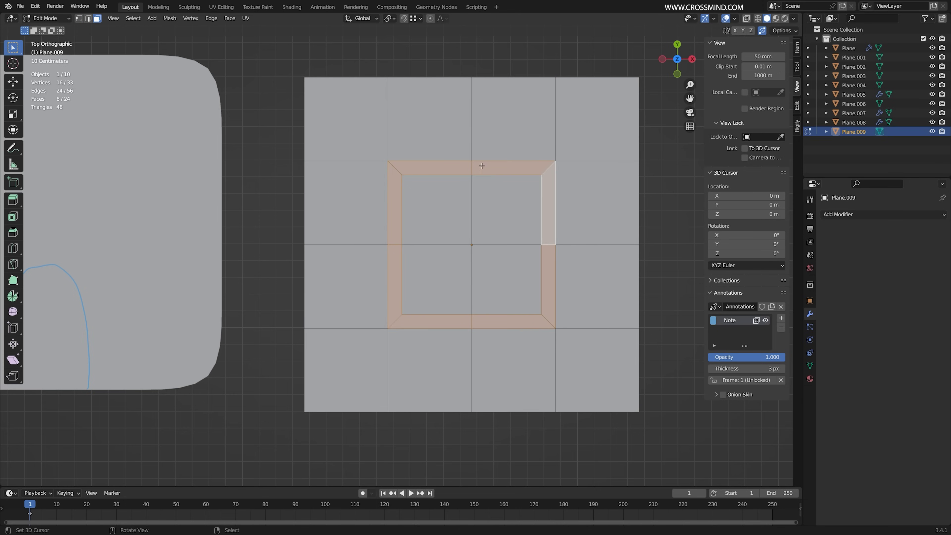
pyautogui.press('2')
pyautogui.keyDown('alt'); pyautogui.rightClick(396, 245); pyautogui.keyUp('alt')
pyautogui.rightClick(395, 245)
pyautogui.keyDown('shift'); pyautogui.rightClick(472, 169); pyautogui.keyUp('shift')
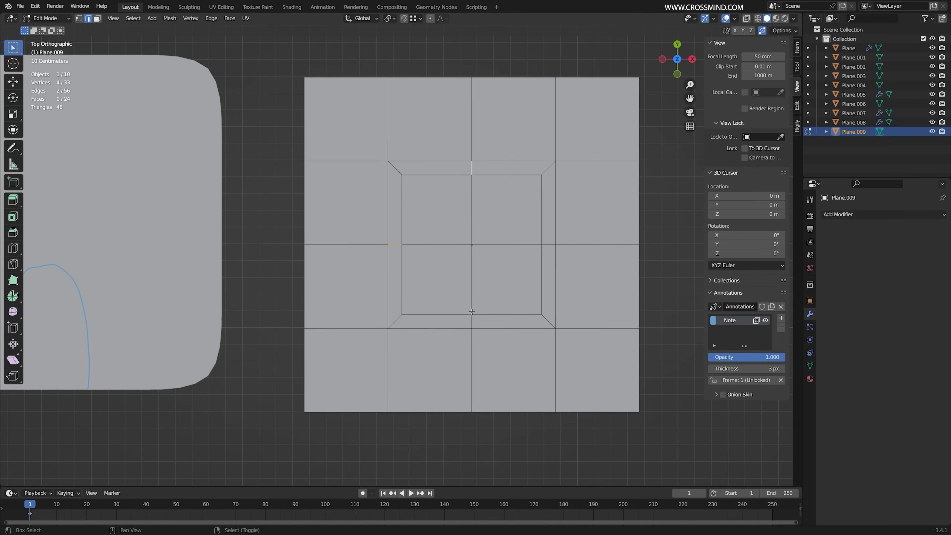
pyautogui.keyDown('shift'); pyautogui.rightClick(552, 245); pyautogui.keyUp('shift')
pyautogui.press('s')
pyautogui.click(575, 245)
# Step: Delete the four faces inside the octagonal ring to open a hole
pyautogui.press('3')
pyautogui.keyDown('alt'); pyautogui.rightClick(469, 146); pyautogui.keyUp('alt')
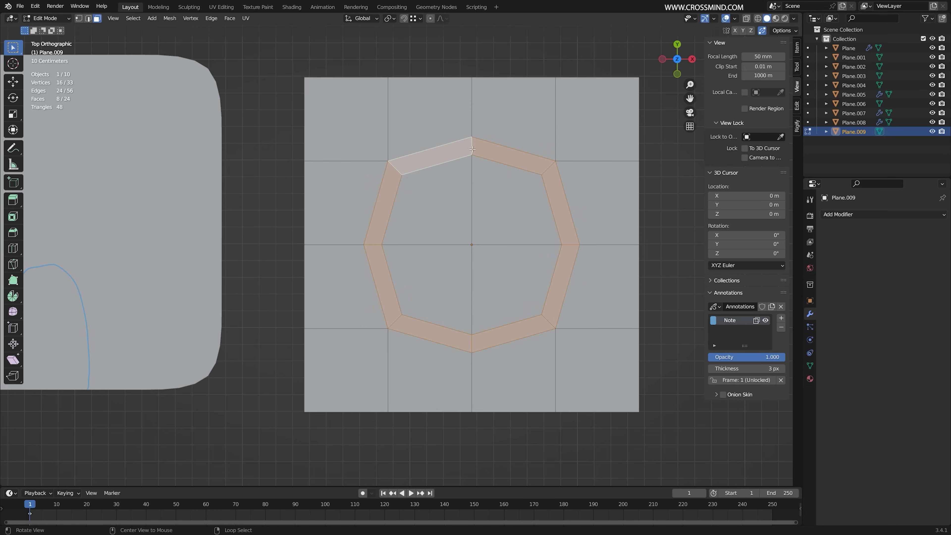
pyautogui.rightClick(430, 202)
pyautogui.keyDown('shift'); pyautogui.rightClick(430, 288); pyautogui.keyUp('shift')
pyautogui.keyDown('shift'); pyautogui.rightClick(512, 288); pyautogui.keyUp('shift')
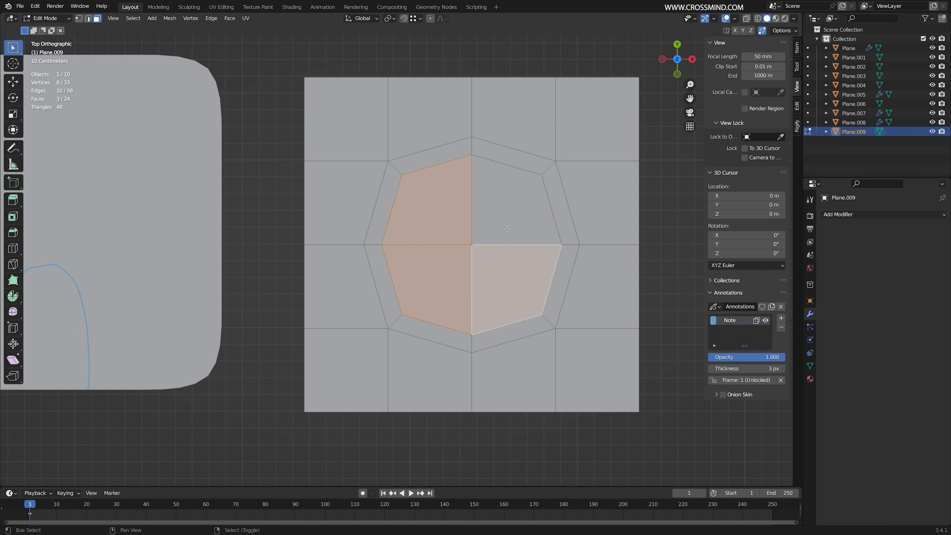
pyautogui.keyDown('shift'); pyautogui.rightClick(500, 219); pyautogui.keyUp('shift')
pyautogui.press('x')
pyautogui.click(501, 219)
# Step: Extrude the hole's border edges twice, scaling each extrusion inward to narrow the hole with two new face rings
pyautogui.press('2')
pyautogui.keyDown('alt'); pyautogui.rightClick(512, 167); pyautogui.keyUp('alt')
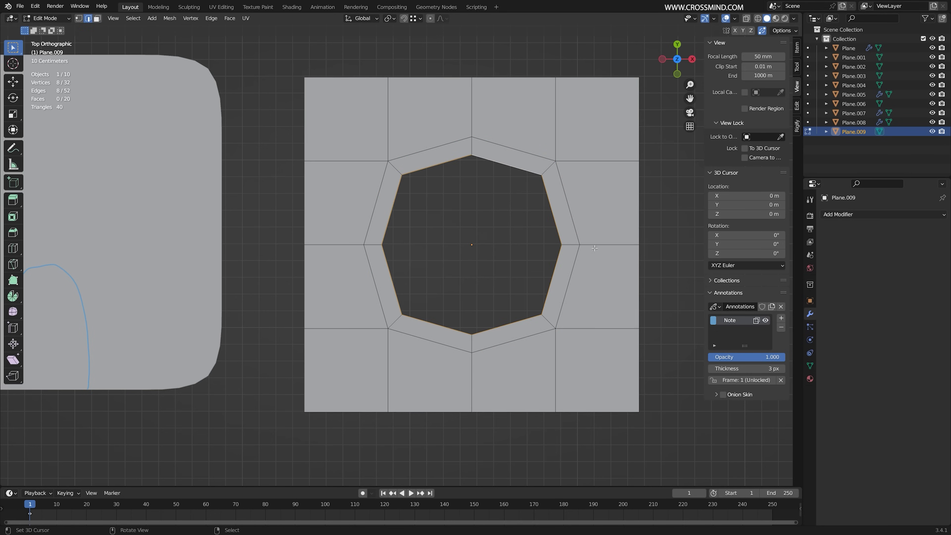
pyautogui.press('e')
pyautogui.rightClick(602, 258)
pyautogui.press('s')
pyautogui.click(568, 252)
pyautogui.press('e')
pyautogui.rightClick(567, 252)
pyautogui.press('s')
pyautogui.click(511, 248)
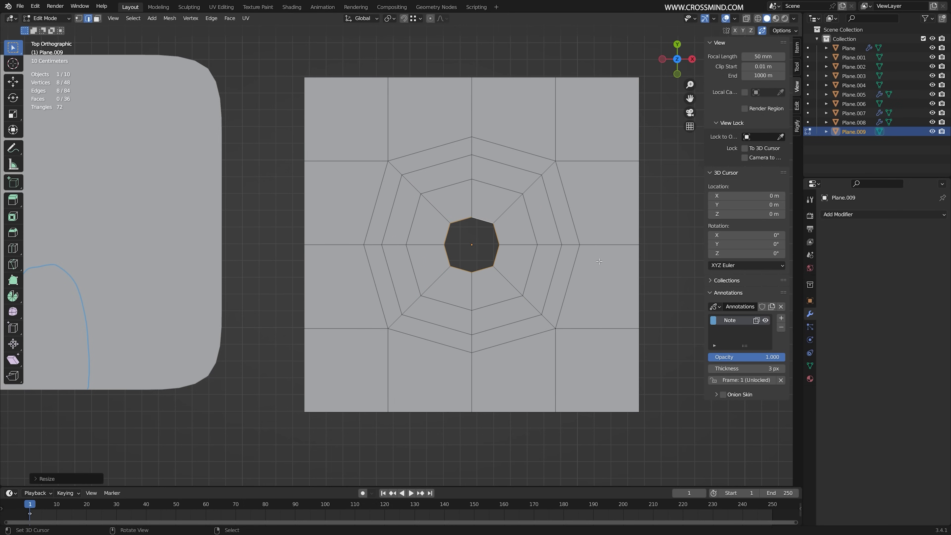
pyautogui.hotkey('ctrl', 'r')
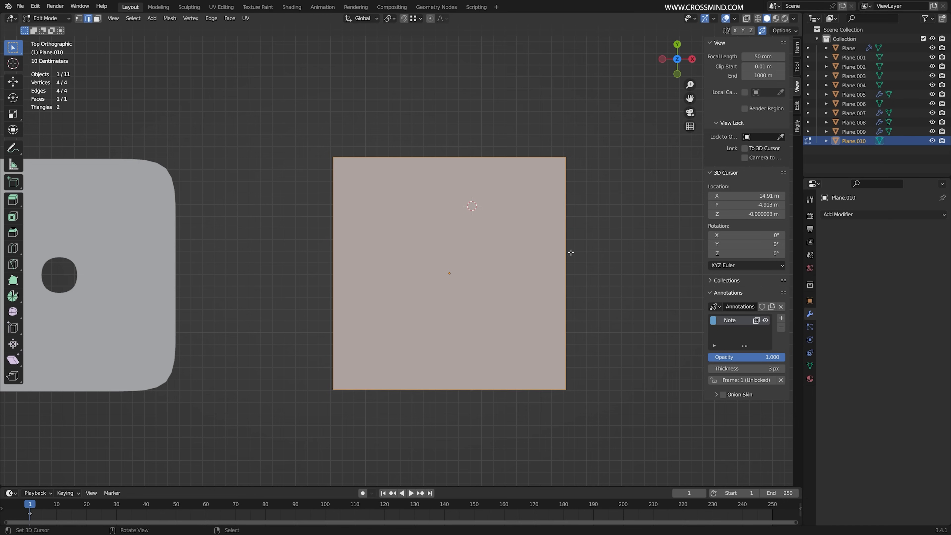
# Step: Add a level 2 Subdivision modifier to the new single-face plane
pyautogui.press('Tab')
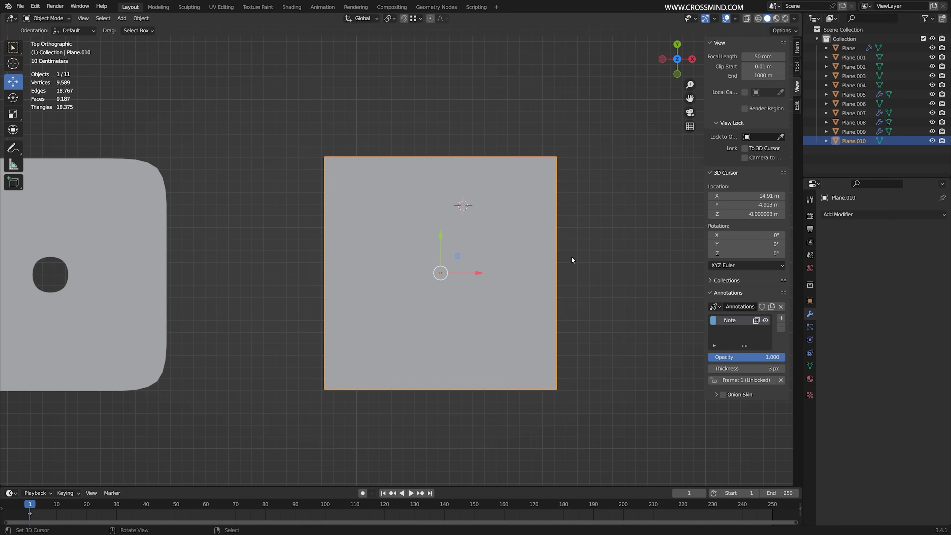
pyautogui.hotkey('ctrl', '2')
pyautogui.press('Tab')
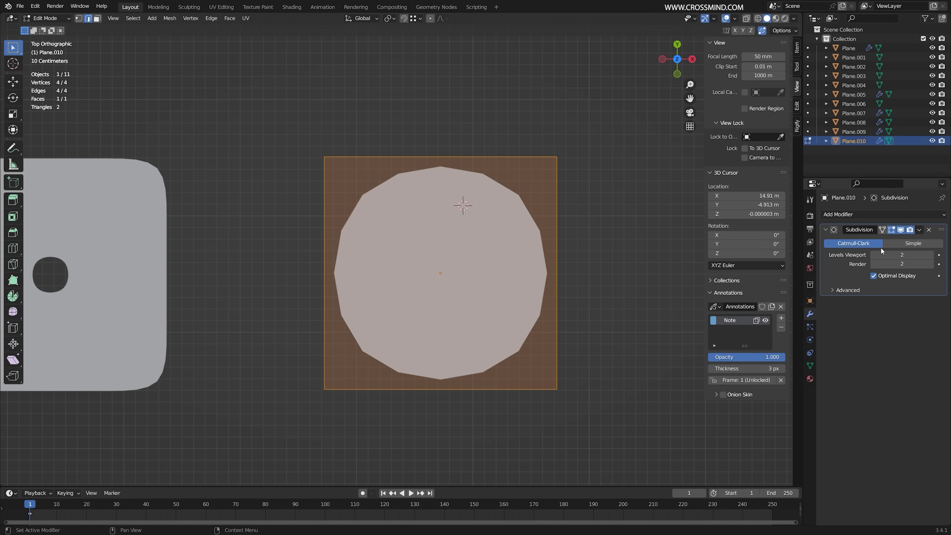
# Step: Add two vertical loop cuts, one slid close to the plane's right border and one close to its left border
pyautogui.hotkey('ctrl', 'r')
pyautogui.click(526, 151)
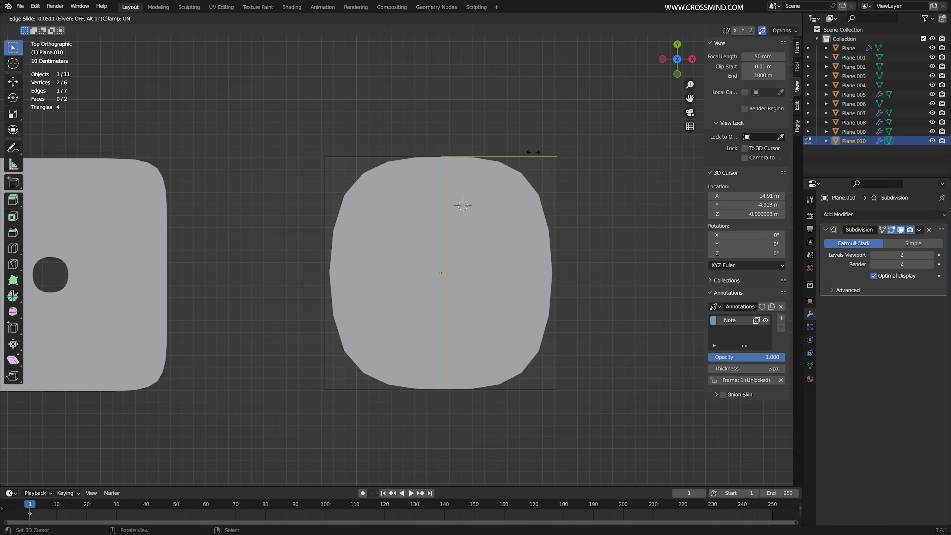
pyautogui.click(631, 163)
pyautogui.hotkey('ctrl', 'r')
pyautogui.click(399, 162)
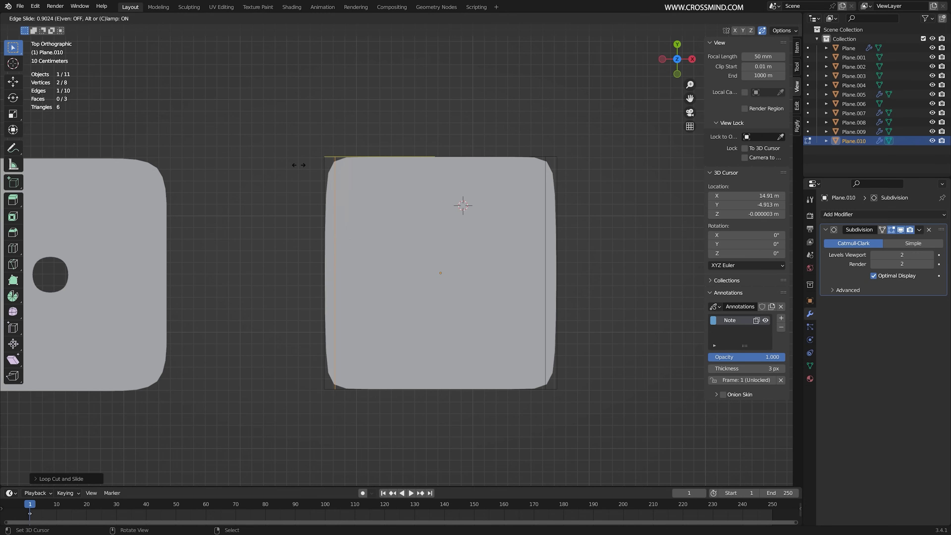
pyautogui.click(300, 163)
# Step: Add two horizontal loop cuts, one slid close to the plane's top border and one close to its bottom border
pyautogui.hotkey('ctrl', 'r')
pyautogui.click(331, 195)
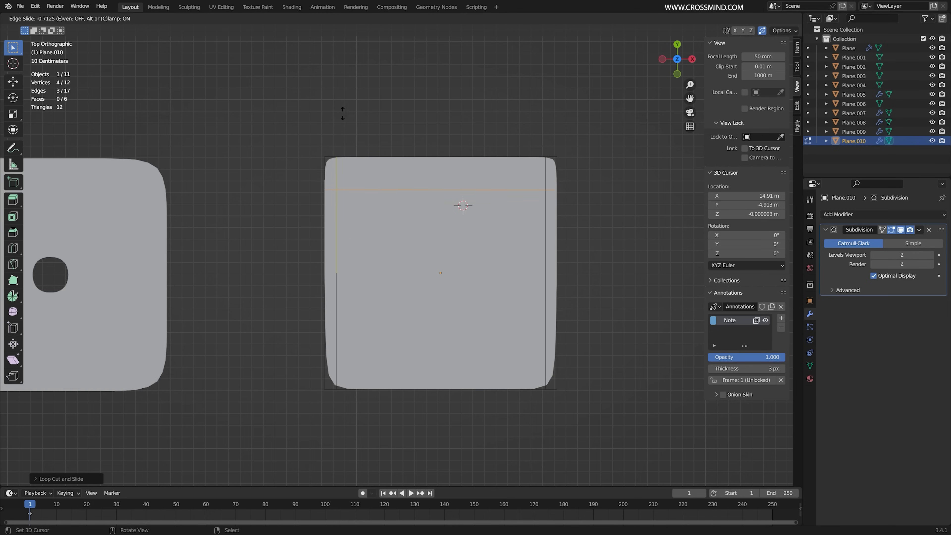
pyautogui.click(344, 96)
pyautogui.press('z')
pyautogui.click(320, 140)
pyautogui.hotkey('ctrl', 'r')
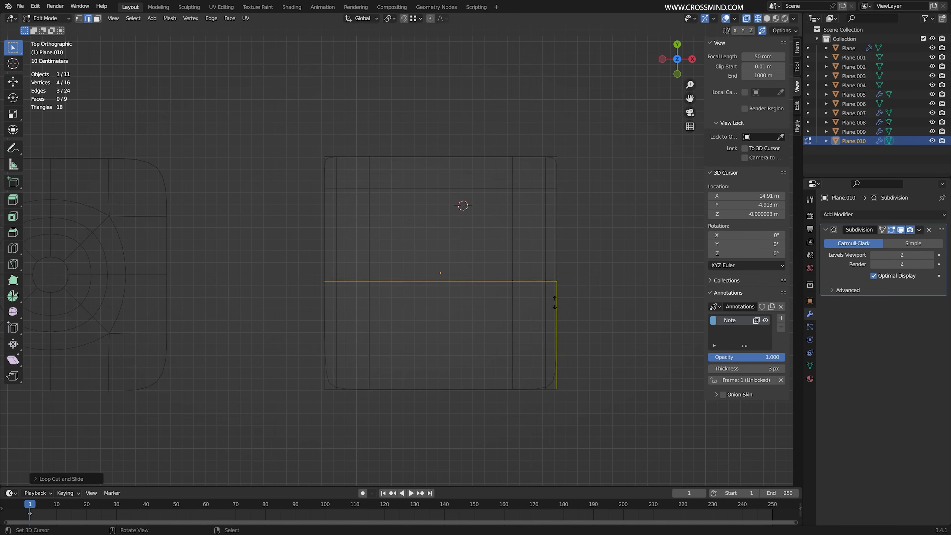
pyautogui.click(557, 282)
pyautogui.click(562, 387)
pyautogui.hotkey('shift', 'z')
pyautogui.moveTo(524, 202)
pyautogui.mouseDown(button='middle')
pyautogui.moveTo(547, 238)
pyautogui.moveTo(562, 312)
pyautogui.mouseUp(button='middle')
pyautogui.press('g')
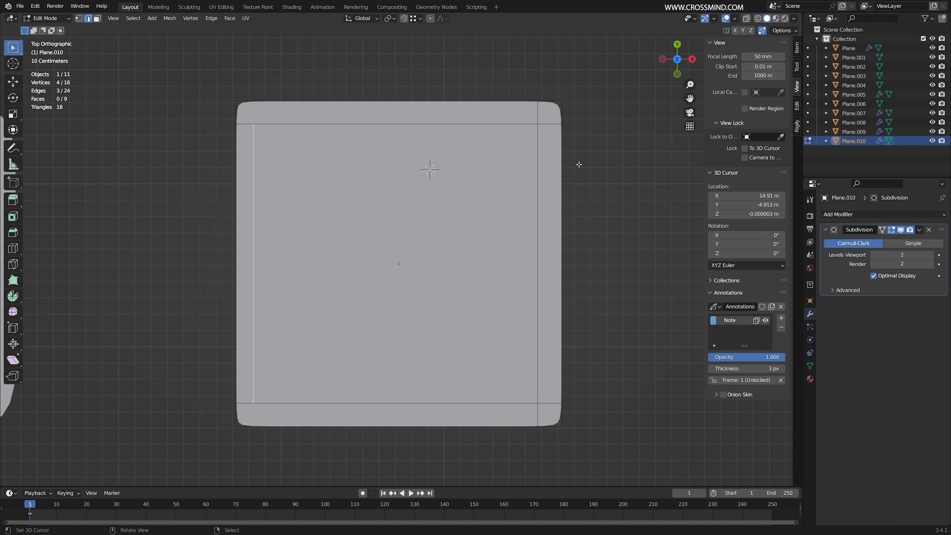
# Step: Knife-cut a diagonal from the inner loop crossing to the plane's top-right corner, and dissolve the straight support edges beside it
pyautogui.scroll(4, 557, 121)
pyautogui.hotkey('shift', 'z')
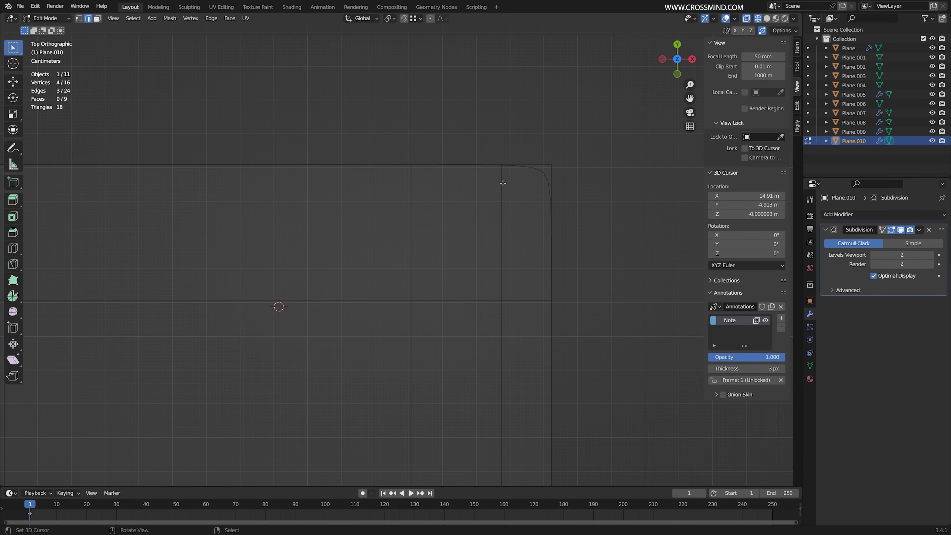
pyautogui.keyDown('shift'); pyautogui.click(528, 210); pyautogui.keyUp('shift')
pyautogui.hotkey('shift', 'z')
pyautogui.press('k')
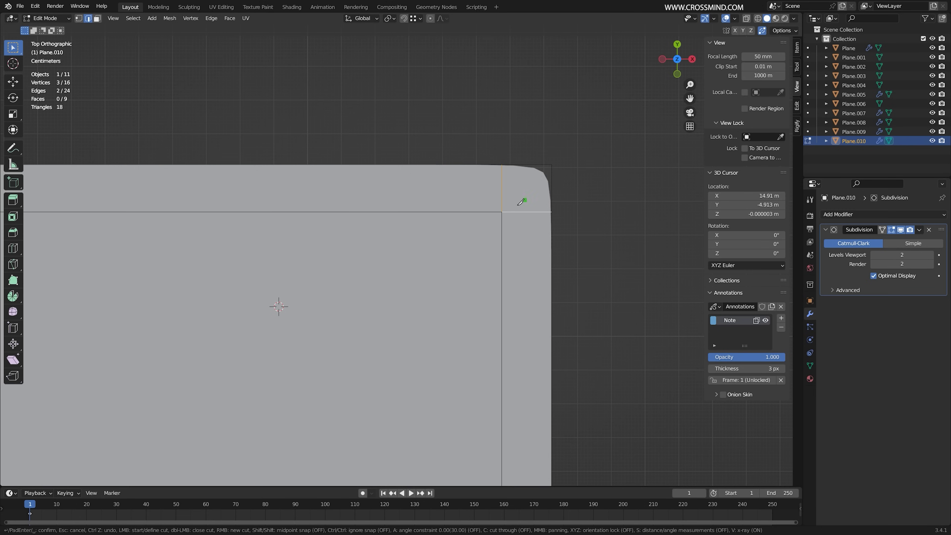
pyautogui.click(502, 211)
pyautogui.click(550, 165)
pyautogui.press('Return')
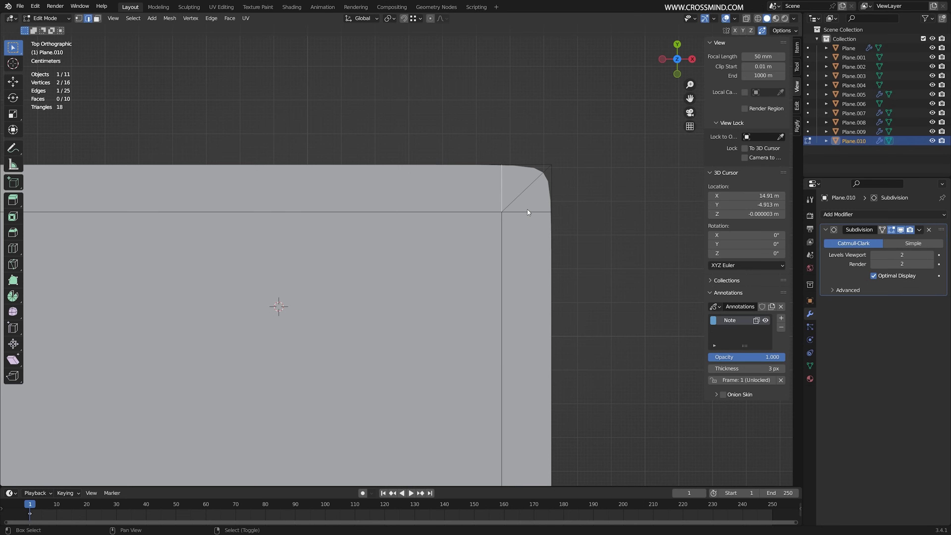
pyautogui.hotkey('ctrl', 'x')
pyautogui.scroll(-5, 527, 209)
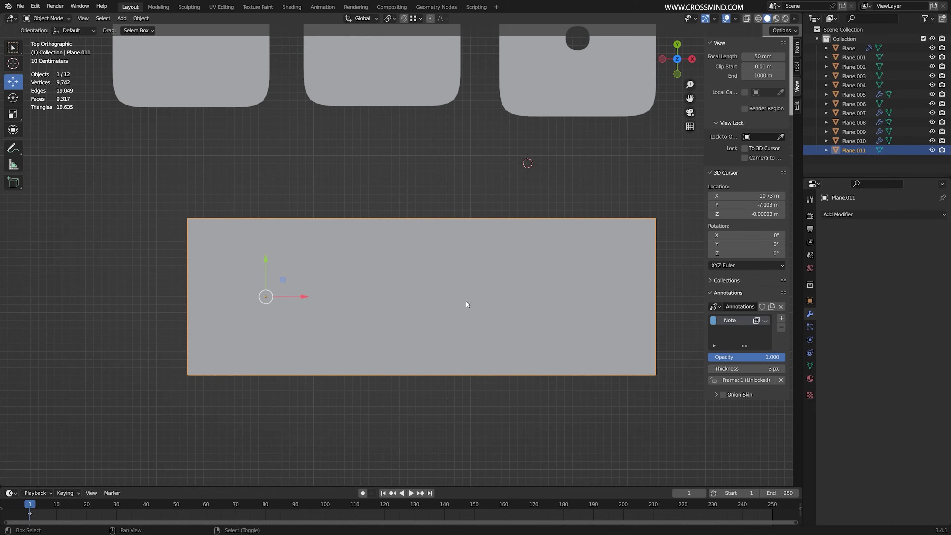
# Step: Enter Edit Mode on the three-face plane and select its left face in face selection mode
pyautogui.keyDown('shift'); pyautogui.moveTo(466, 301); pyautogui.dragTo(448, 278, button='middle'); pyautogui.keyUp('shift')
pyautogui.press('Tab')
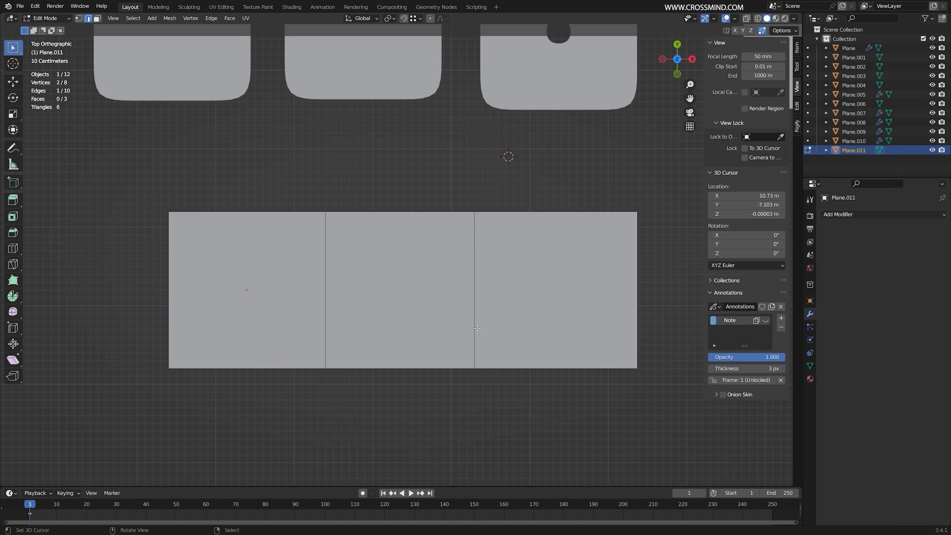
pyautogui.press('3')
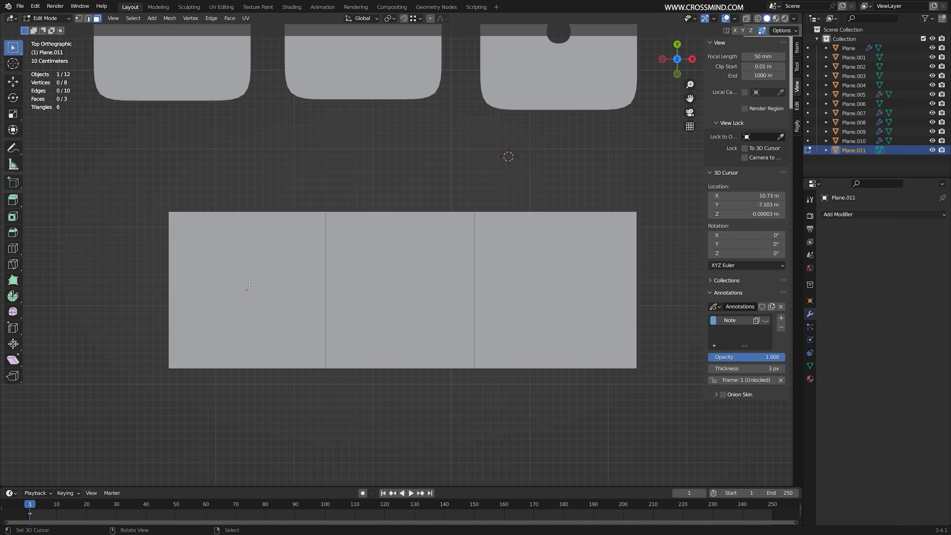
pyautogui.click(250, 285)
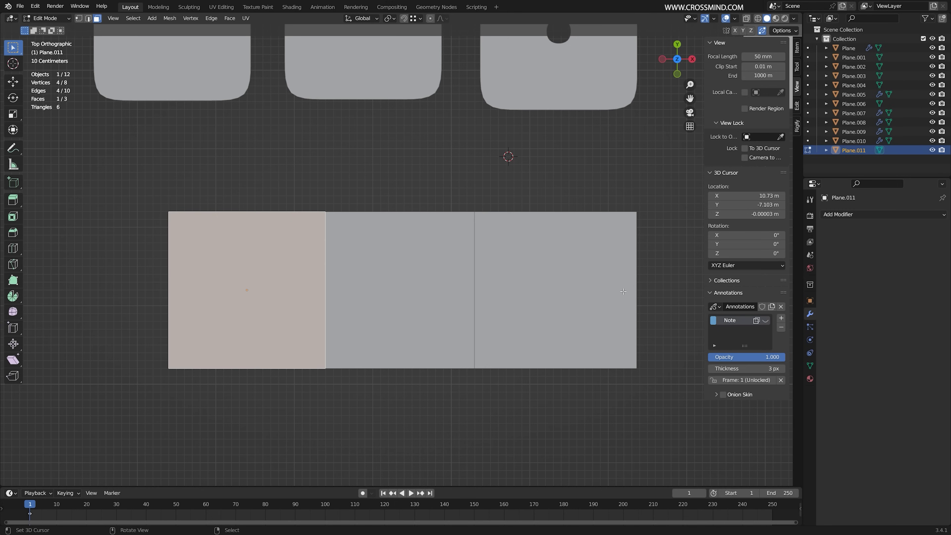
# Step: Knife-cut a trapezoid into the middle face, running inward from its top-left corner and back to its bottom-left corner
pyautogui.click(397, 244)
pyautogui.press('k')
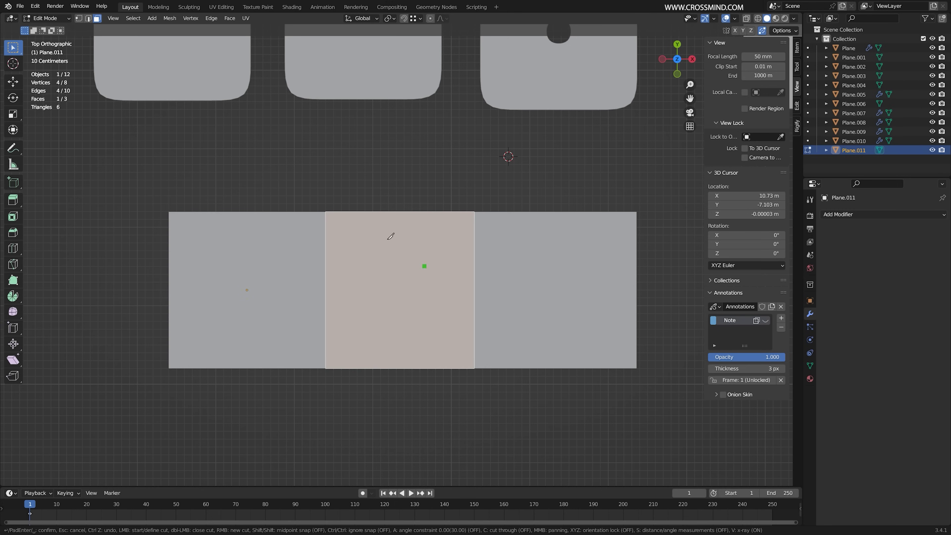
pyautogui.click(326, 212)
pyautogui.click(373, 261)
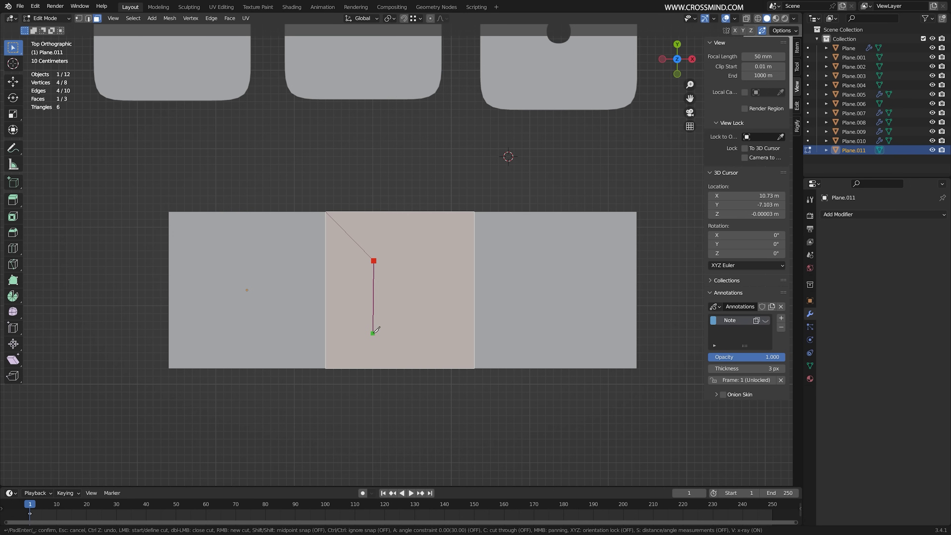
pyautogui.click(373, 333)
pyautogui.click(329, 365)
pyautogui.press('Return')
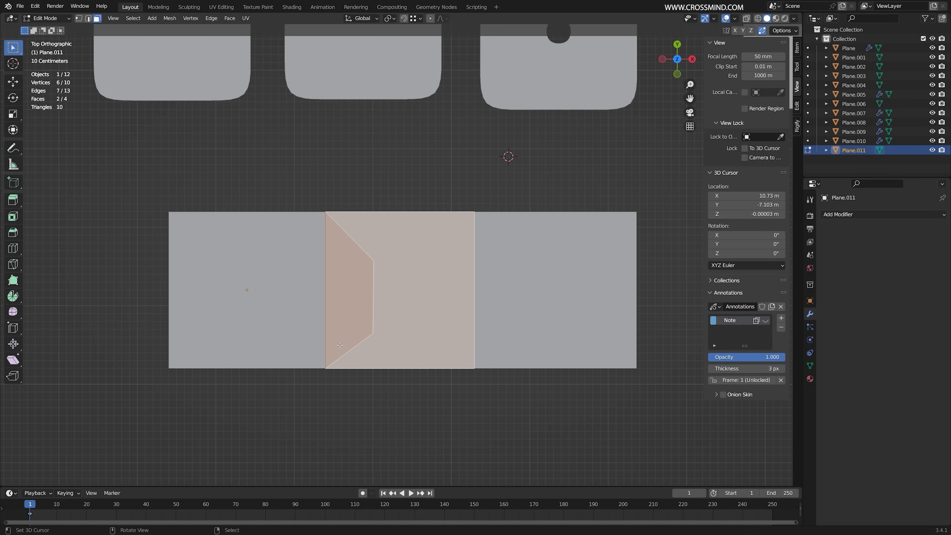
# Step: Knife-cut two horizontal lines from the trapezoid's inner corners to the plane's right border
pyautogui.press('k')
pyautogui.click(373, 260)
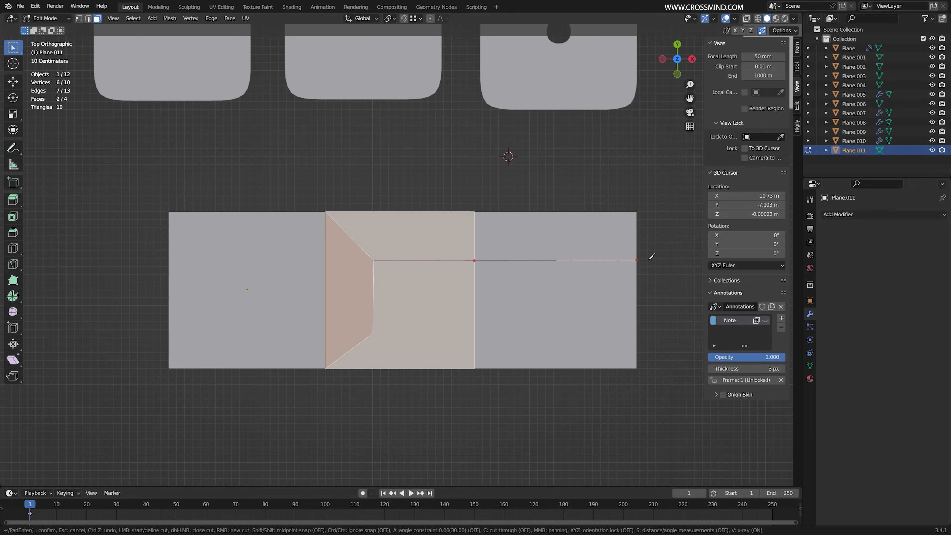
pyautogui.click(636, 260)
pyautogui.press('Return')
pyautogui.press('k')
pyautogui.click(373, 333)
pyautogui.click(637, 331)
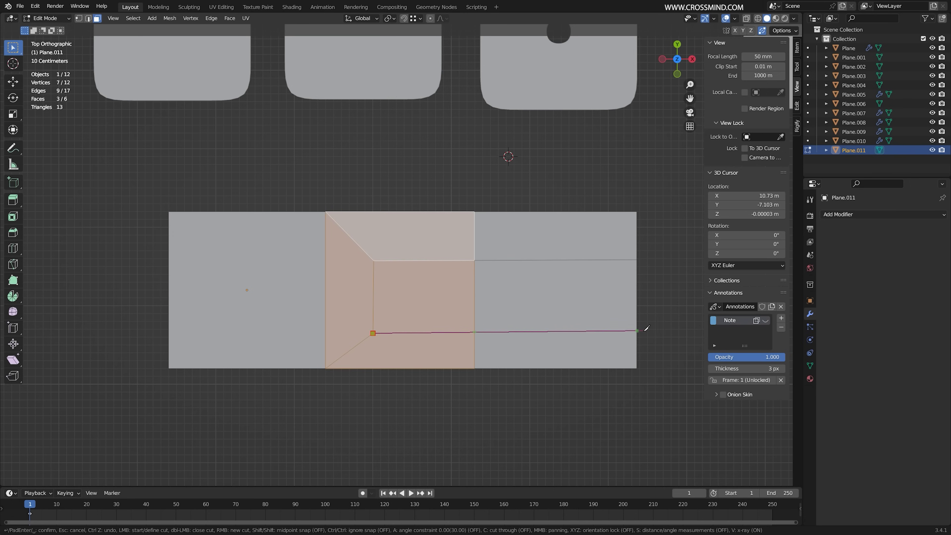
pyautogui.press('Return')
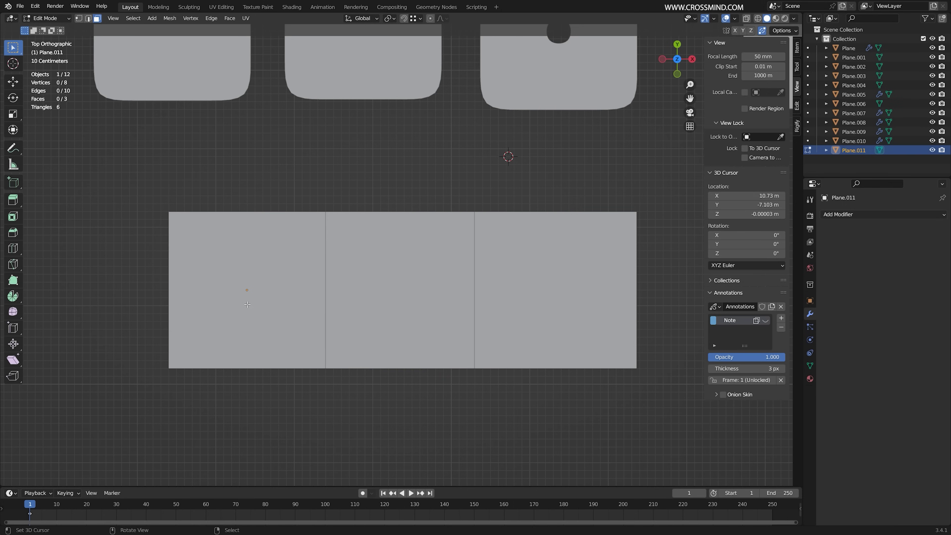
# Step: Add two evenly spaced horizontal loop cuts across the whole three-face plane
pyautogui.click(247, 305)
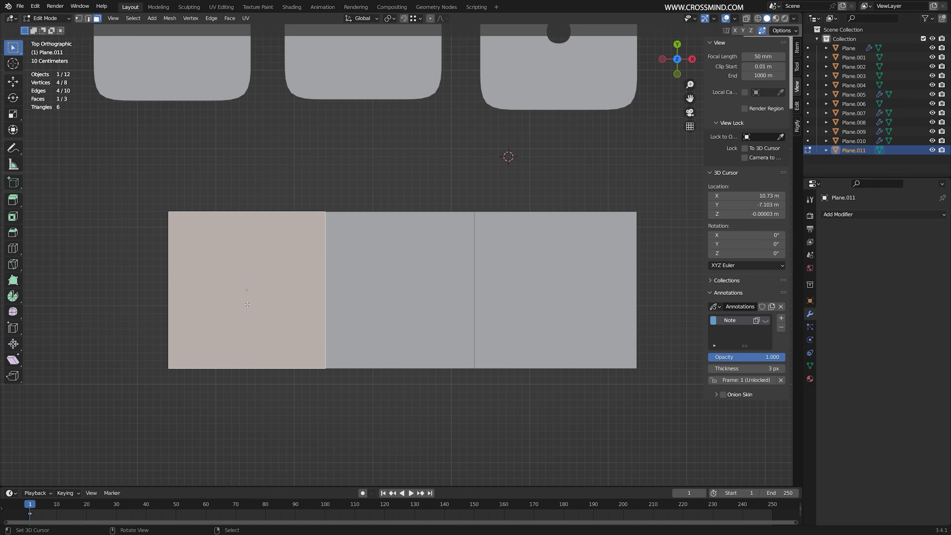
pyautogui.click(558, 259)
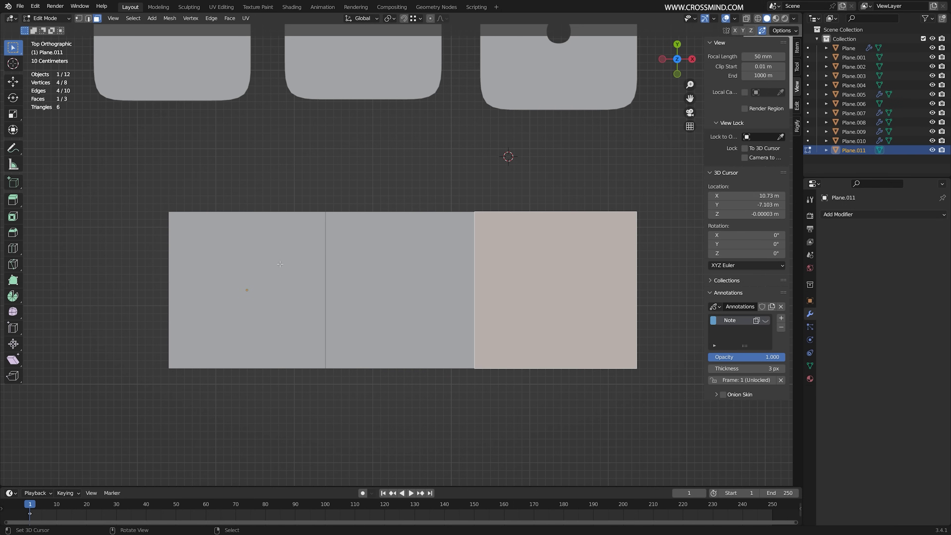
pyautogui.click(237, 275)
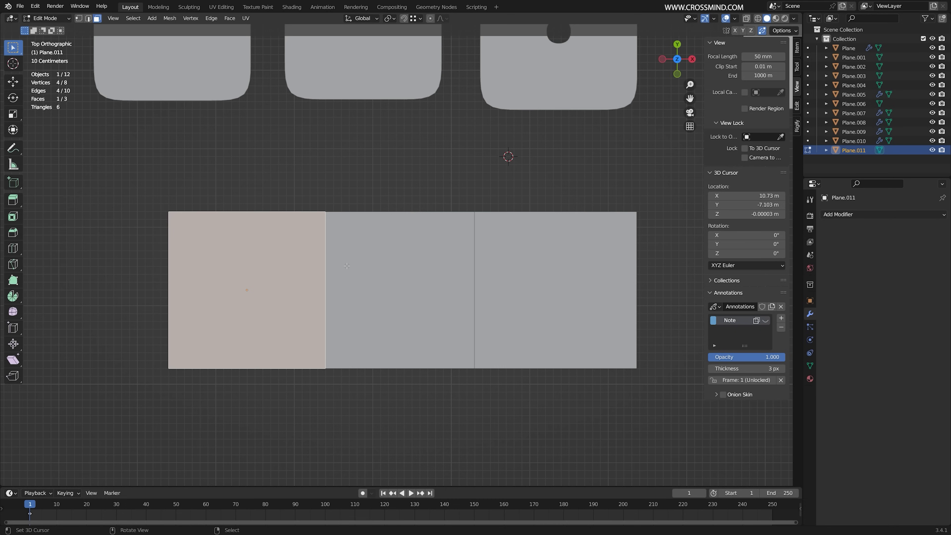
pyautogui.hotkey('ctrl', 'r')
pyautogui.scroll(1, 476, 274)
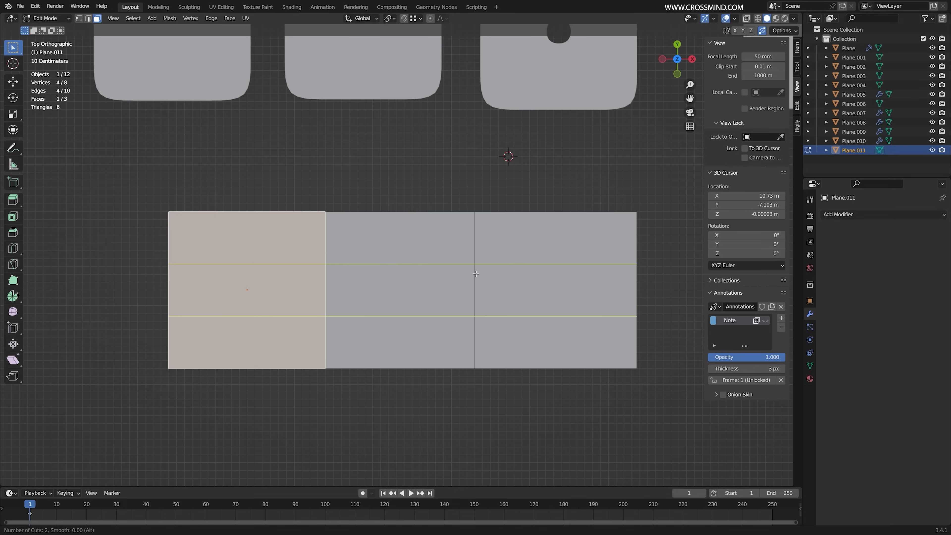
pyautogui.click(476, 274)
pyautogui.rightClick(476, 273)
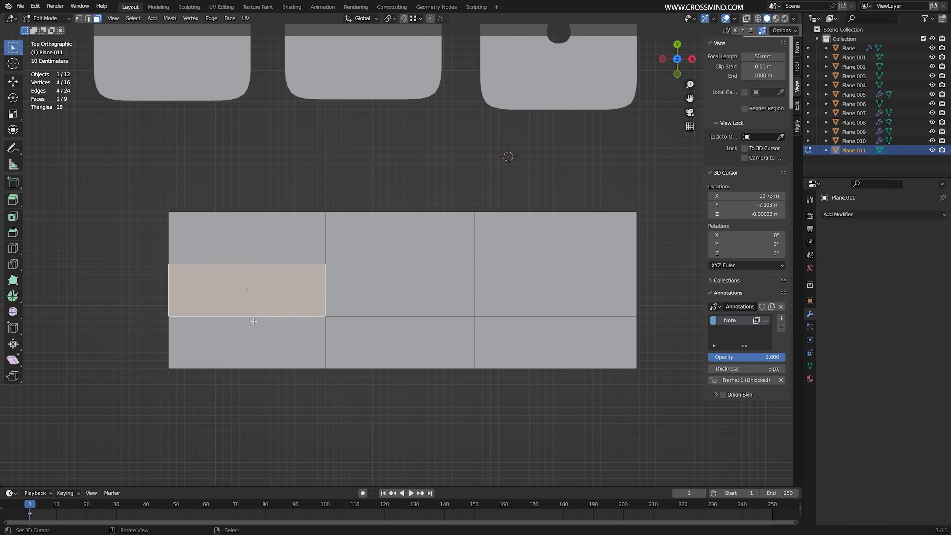
# Step: Move the middle segment of the left vertical dividing edge about 0.17 m to the right along X
pyautogui.rightClick(295, 226)
pyautogui.rightClick(284, 290)
pyautogui.rightClick(278, 343)
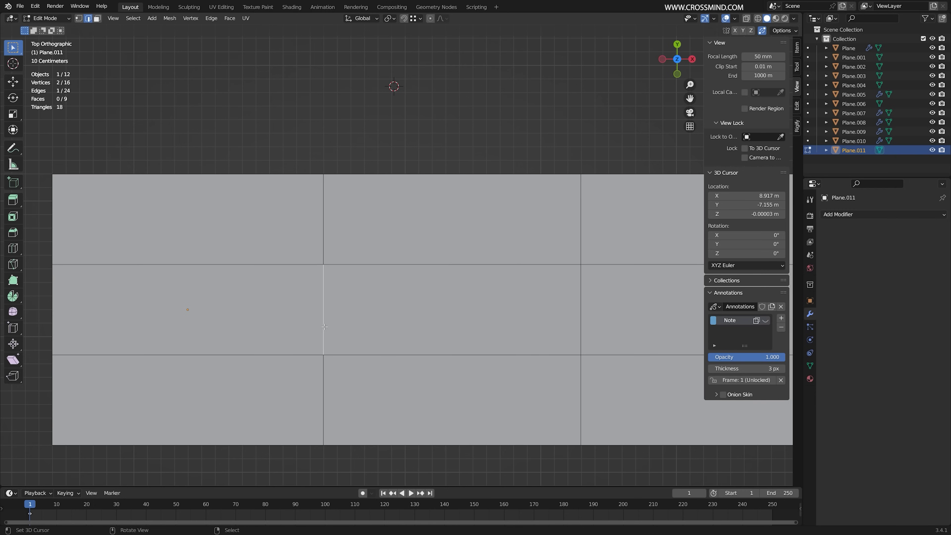
pyautogui.press('g')
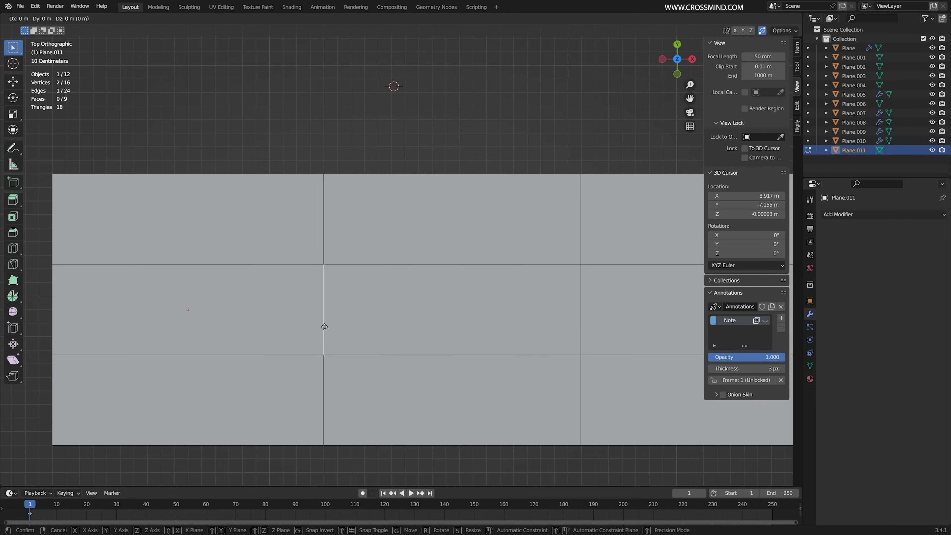
pyautogui.press('x')
pyautogui.click(347, 326)
# Step: Knife-cut a straight vertical line joining the top and bottom ends of the bent left divider
pyautogui.press('k')
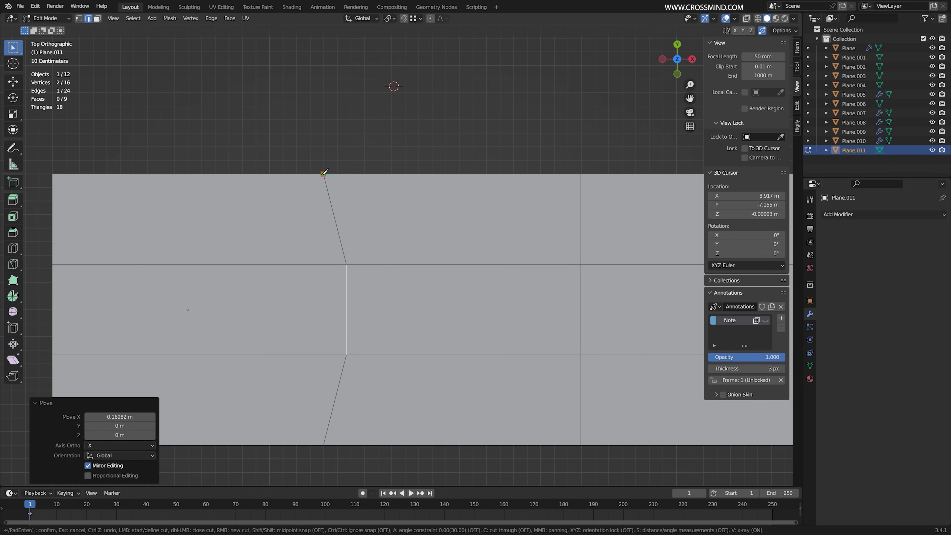
pyautogui.click(324, 173)
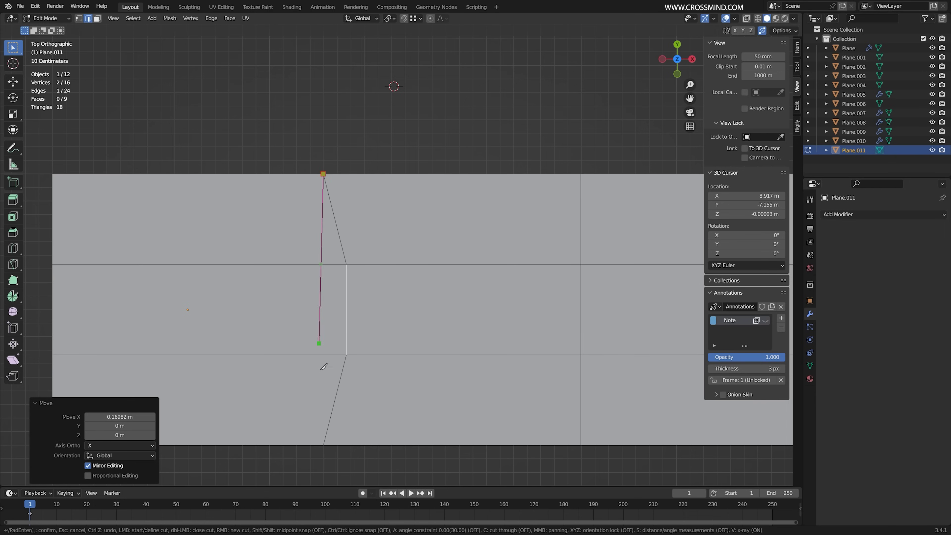
pyautogui.click(325, 441)
pyautogui.press('Return')
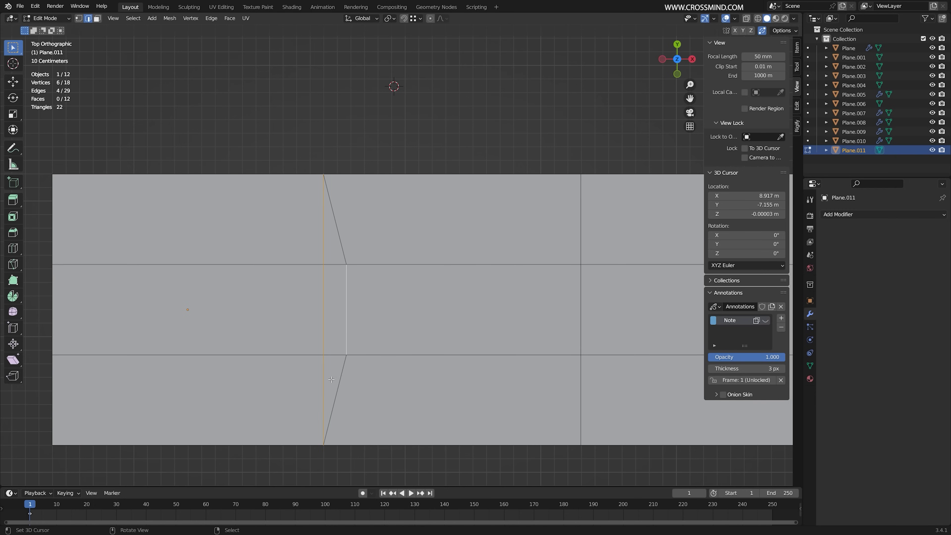
# Step: Dissolve the horizontal edges crossing the left face and the two short ones inside the narrow trapezoid
pyautogui.click(296, 264)
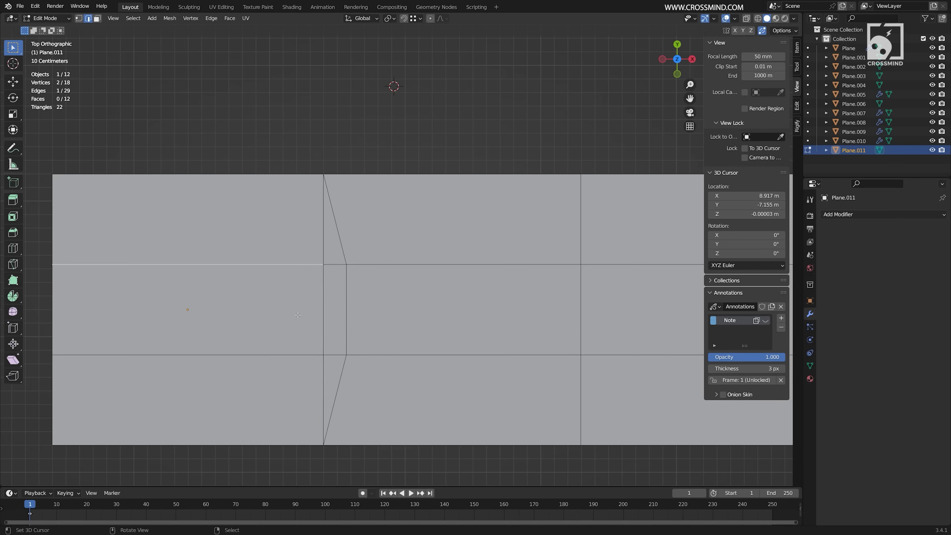
pyautogui.keyDown('shift'); pyautogui.click(293, 354); pyautogui.keyUp('shift')
pyautogui.keyDown('shift'); pyautogui.rightClick(336, 265); pyautogui.keyUp('shift')
pyautogui.keyDown('shift'); pyautogui.rightClick(334, 354); pyautogui.keyUp('shift')
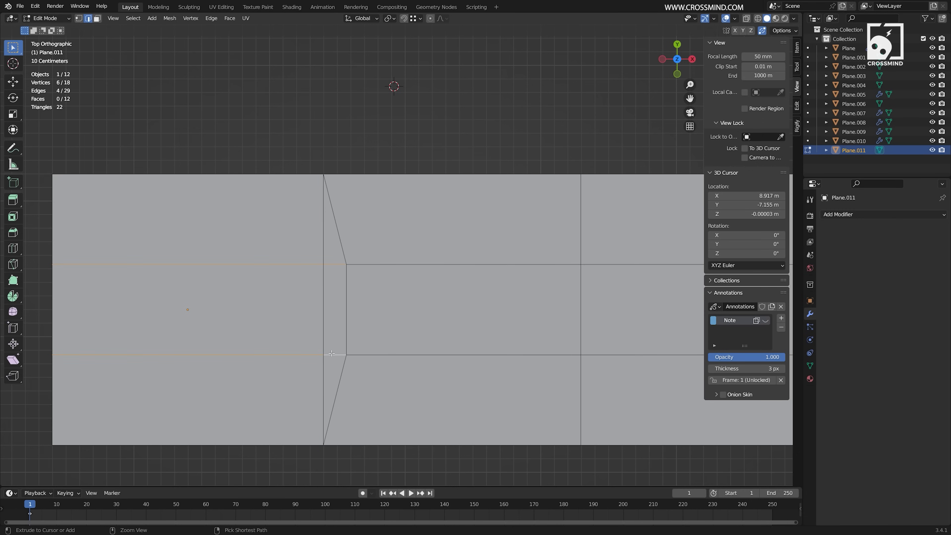
pyautogui.hotkey('ctrl', 'x')
pyautogui.press('1')
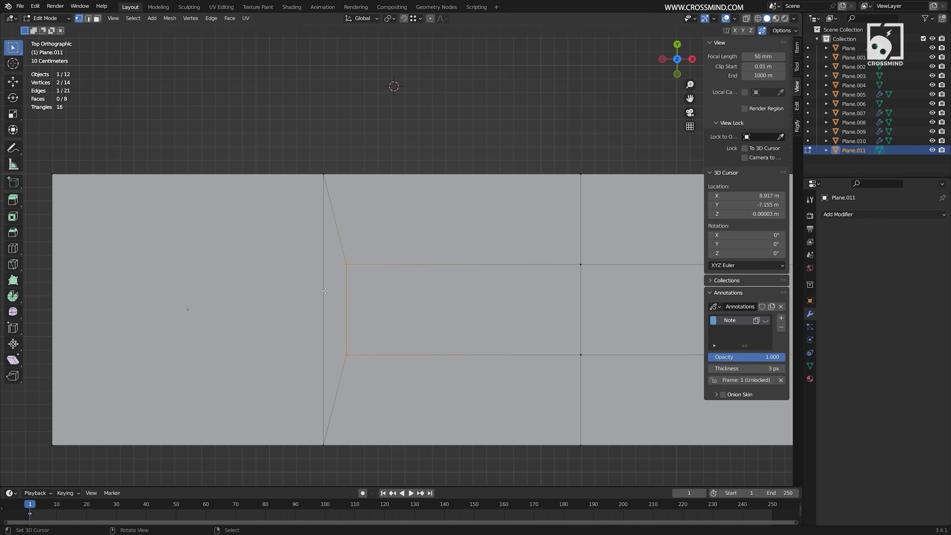
# Step: Scale the middle face's two horizontal edges along Y until they lie close together
pyautogui.scroll(-1, 325, 291)
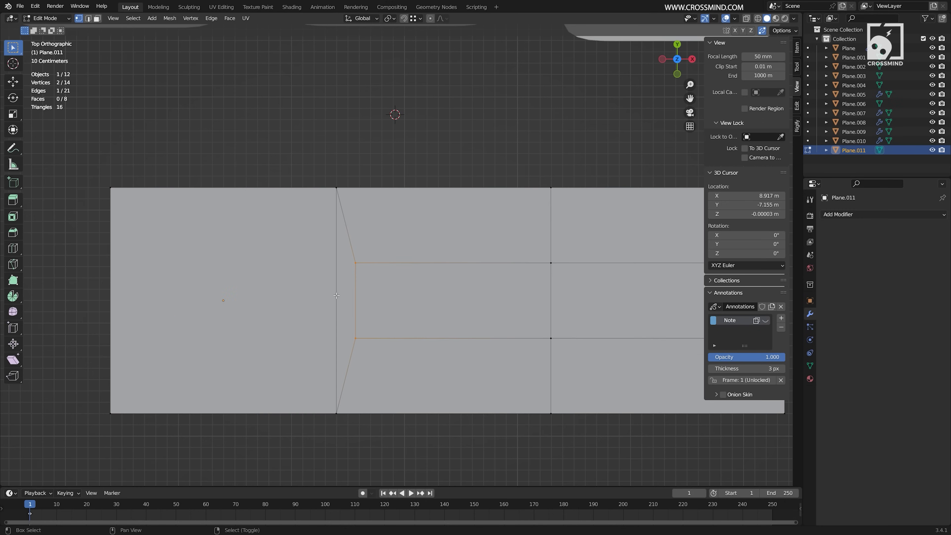
pyautogui.press('3')
pyautogui.click(262, 256)
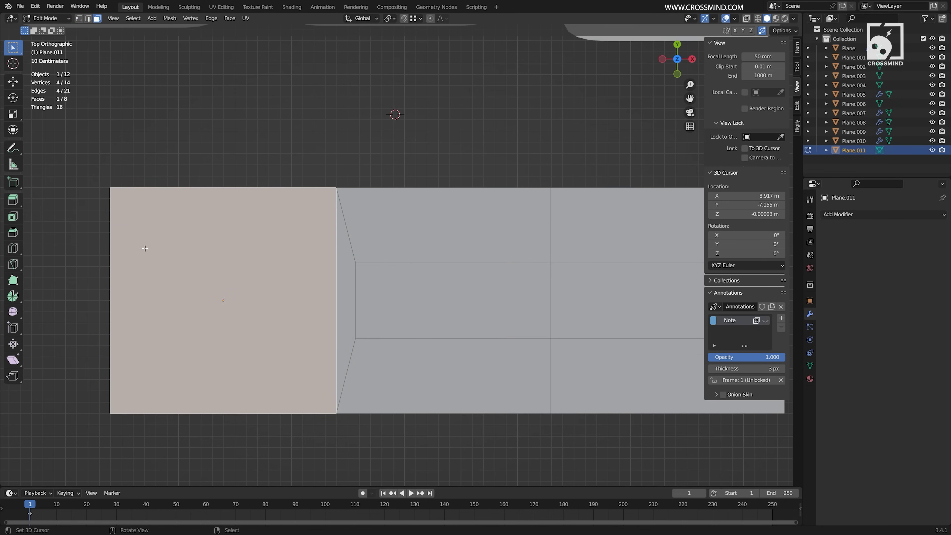
pyautogui.keyDown('shift'); pyautogui.moveTo(420, 252); pyautogui.dragTo(398, 247, button='middle'); pyautogui.keyUp('shift')
pyautogui.rightClick(406, 252)
pyautogui.press('2')
pyautogui.rightClick(416, 258)
pyautogui.keyDown('shift'); pyautogui.rightClick(479, 334); pyautogui.keyUp('shift')
pyautogui.press('s')
pyautogui.press('y')
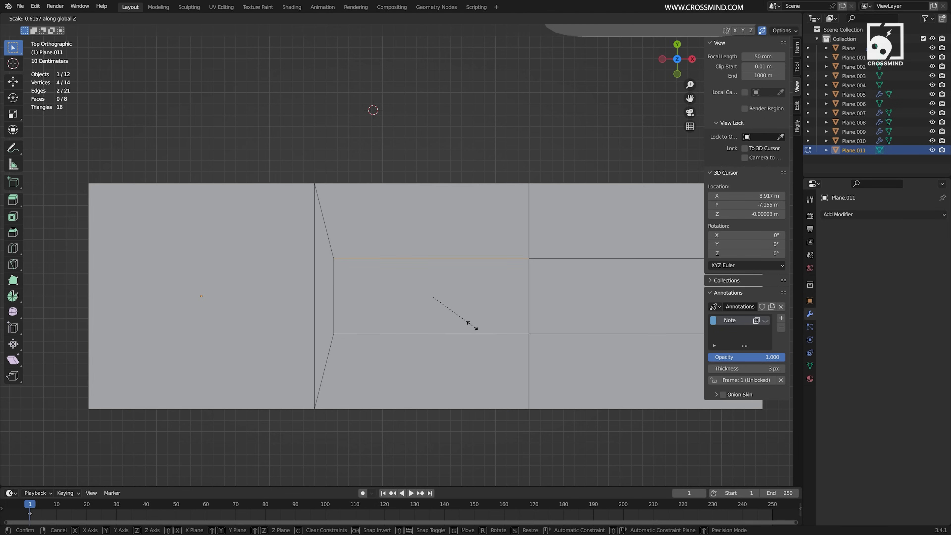
pyautogui.click(442, 300)
# Step: Move the narrow strip's two left vertices along X close to the vertical divider, and check the surrounding faces
pyautogui.press('1')
pyautogui.rightClick(337, 289)
pyautogui.keyDown('shift'); pyautogui.rightClick(339, 302); pyautogui.keyUp('shift')
pyautogui.press('g')
pyautogui.press('x')
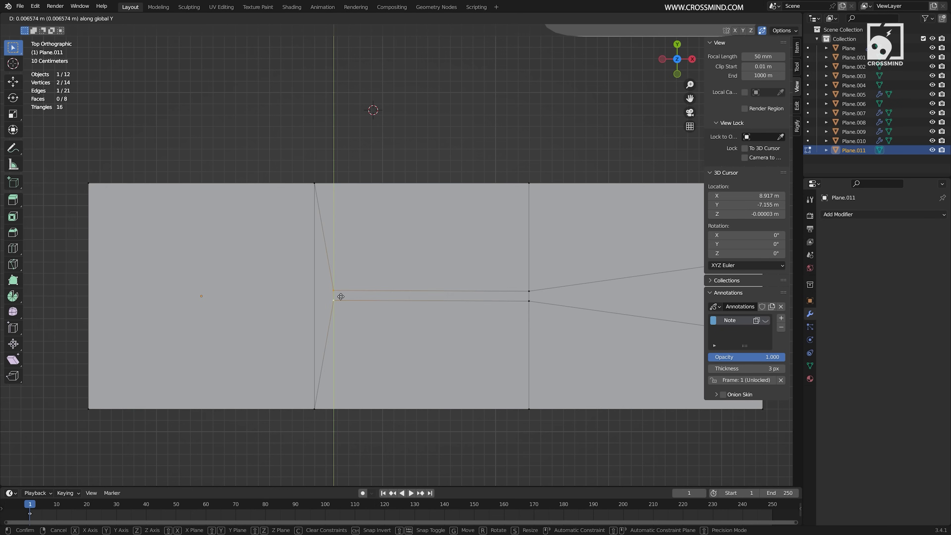
pyautogui.click(337, 298)
pyautogui.press('3')
pyautogui.rightClick(378, 283)
pyautogui.rightClick(386, 311)
pyautogui.rightClick(378, 297)
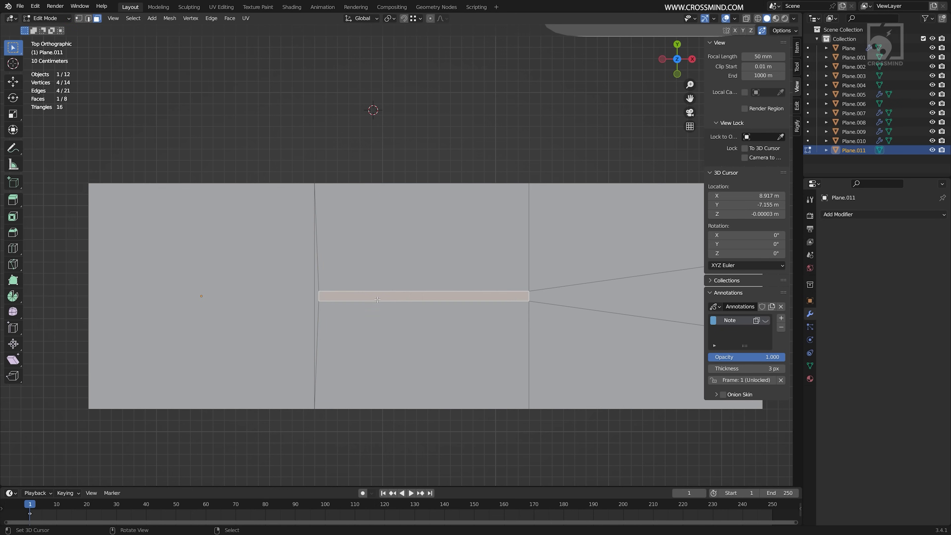
pyautogui.rightClick(270, 272)
pyautogui.rightClick(369, 283)
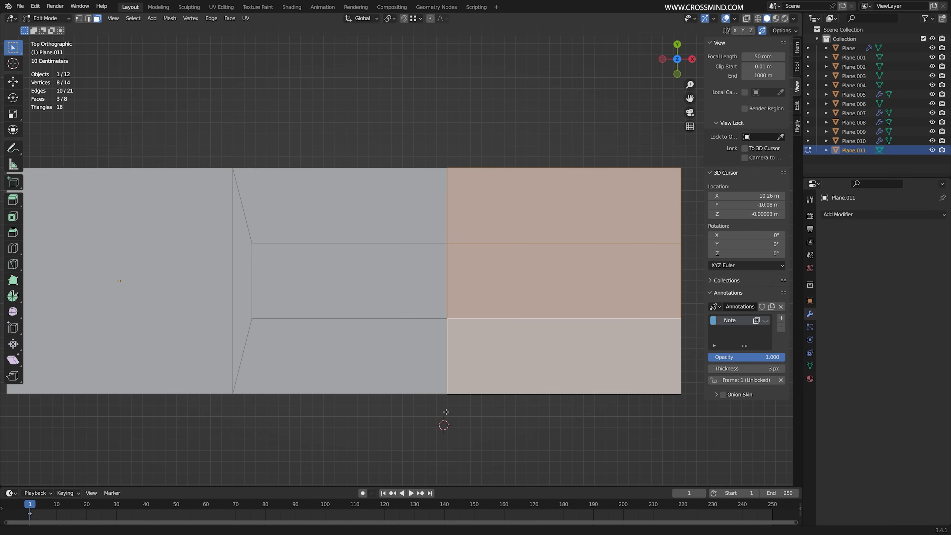
# Step: Knife-cut a second trapezoid across the three right faces, from their top-left corner inward and back to their bottom-left corner
pyautogui.hotkey('alt', 'a')
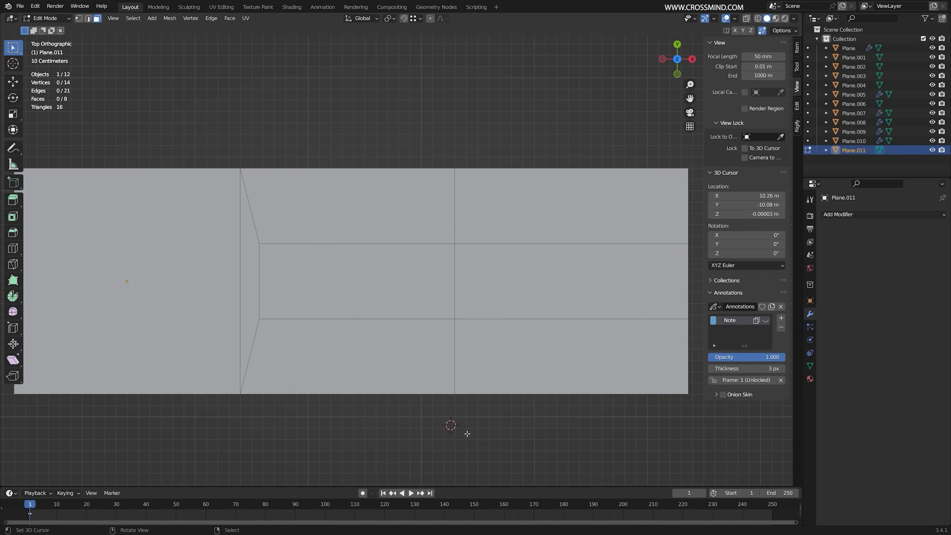
pyautogui.rightClick(513, 222)
pyautogui.keyDown('shift'); pyautogui.rightClick(538, 298); pyautogui.keyUp('shift')
pyautogui.rightClick(533, 349)
pyautogui.keyDown('shift'); pyautogui.moveTo(364, 237); pyautogui.dragTo(347, 236, button='middle'); pyautogui.keyUp('shift')
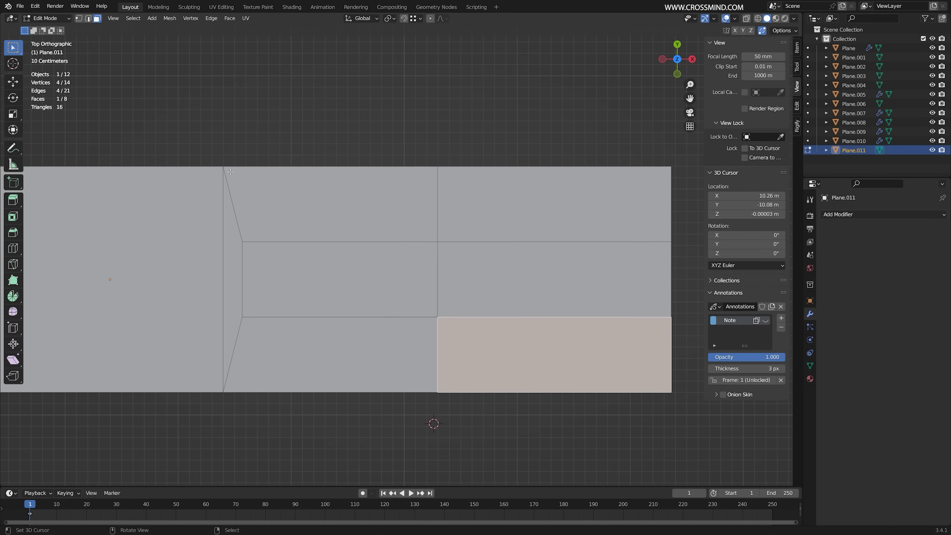
pyautogui.rightClick(585, 214)
pyautogui.rightClick(573, 277)
pyautogui.press('k')
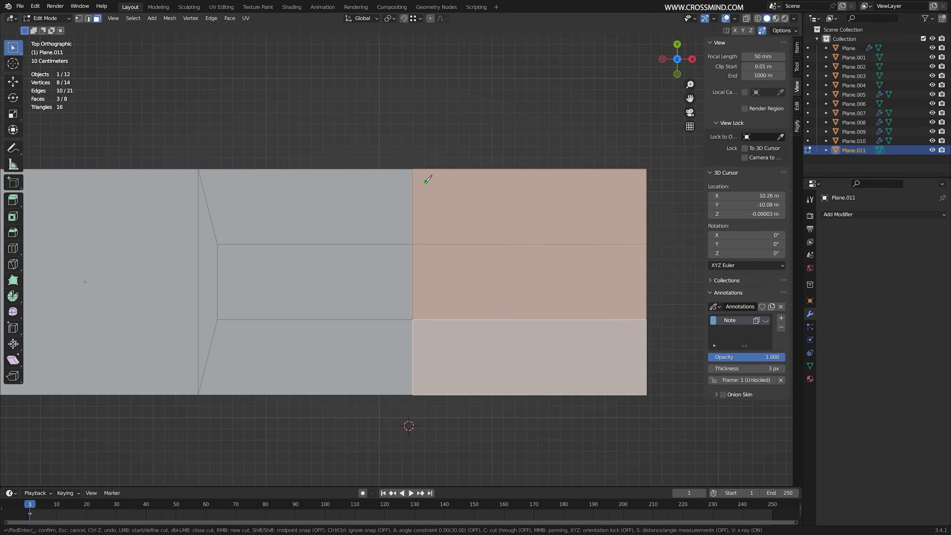
pyautogui.click(413, 169)
pyautogui.click(460, 205)
pyautogui.click(463, 366)
pyautogui.click(413, 394)
pyautogui.press('Return')
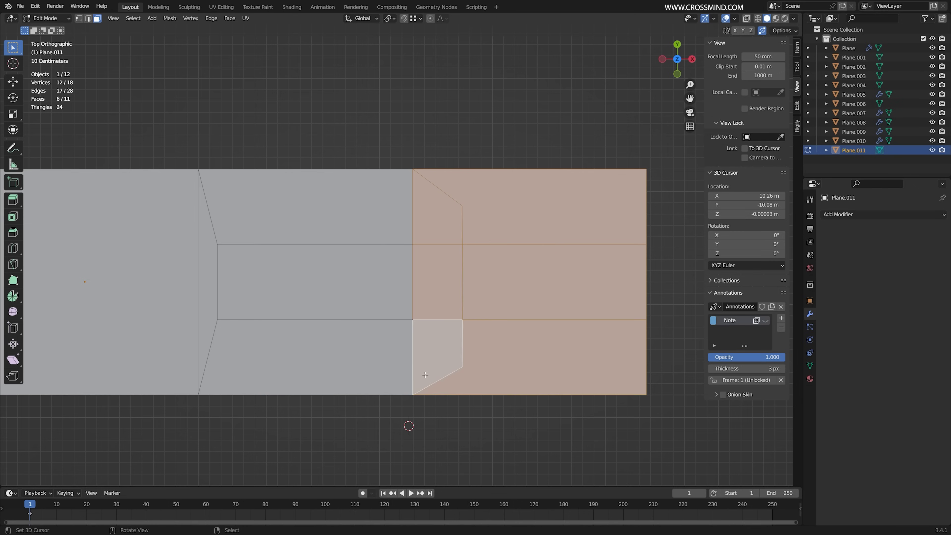
# Step: Knife-cut horizontal lines from the second trapezoid's two inner corners to the plane's right border
pyautogui.press('k')
pyautogui.click(462, 366)
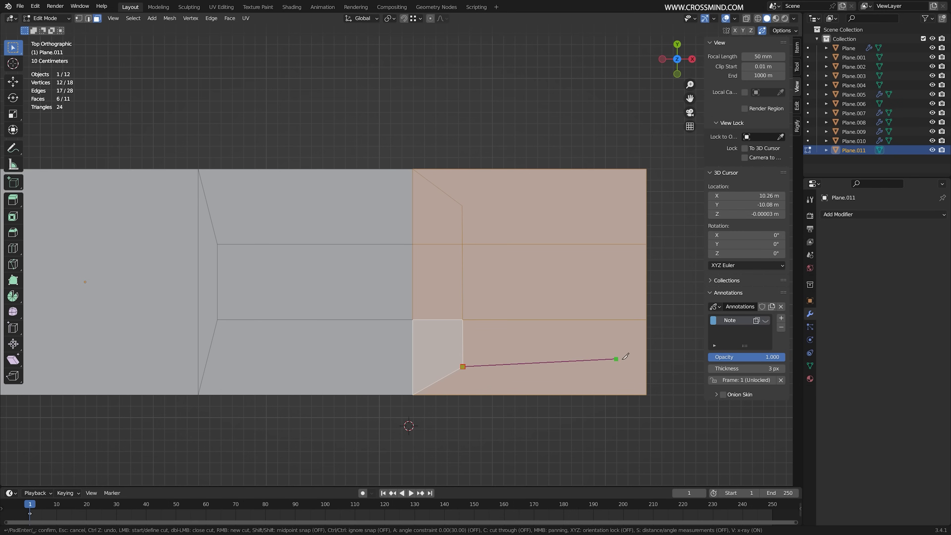
pyautogui.click(646, 365)
pyautogui.press('Return')
pyautogui.press('k')
pyautogui.click(462, 206)
pyautogui.click(666, 203)
pyautogui.press('Return')
# Step: Select the faces of the middle and right columns in turn to compare how the cuts divide them
pyautogui.rightClick(536, 189)
pyautogui.rightClick(374, 215)
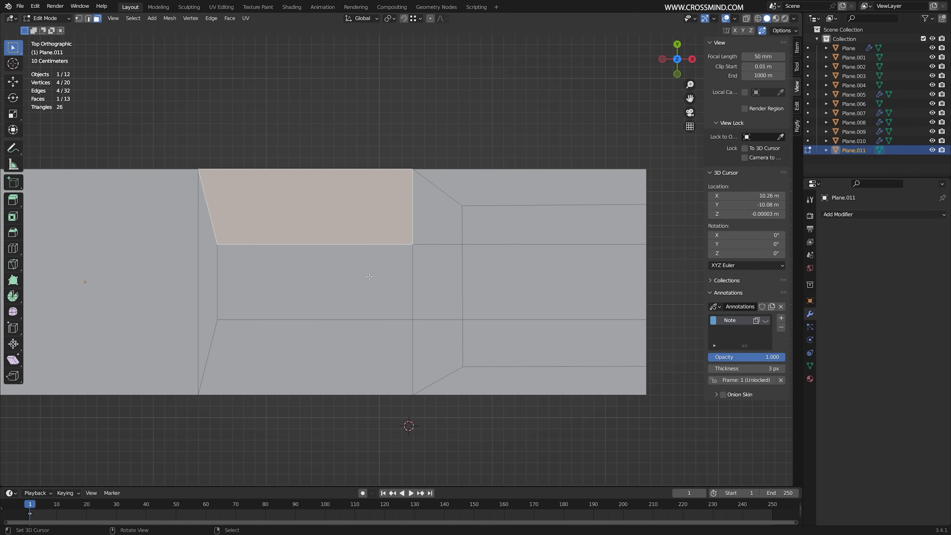
pyautogui.rightClick(369, 276)
pyautogui.rightClick(329, 357)
pyautogui.rightClick(543, 189)
pyautogui.rightClick(554, 225)
pyautogui.rightClick(550, 287)
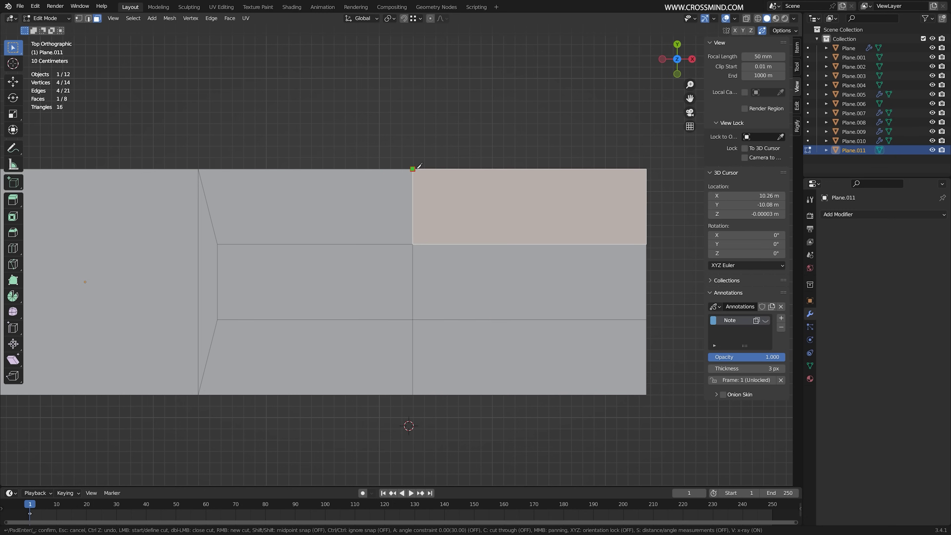
# Step: Try knife-cutting a small trapezoid into each of the three right-column faces along the vertical divider
pyautogui.click(412, 169)
pyautogui.click(415, 241)
pyautogui.press('Return')
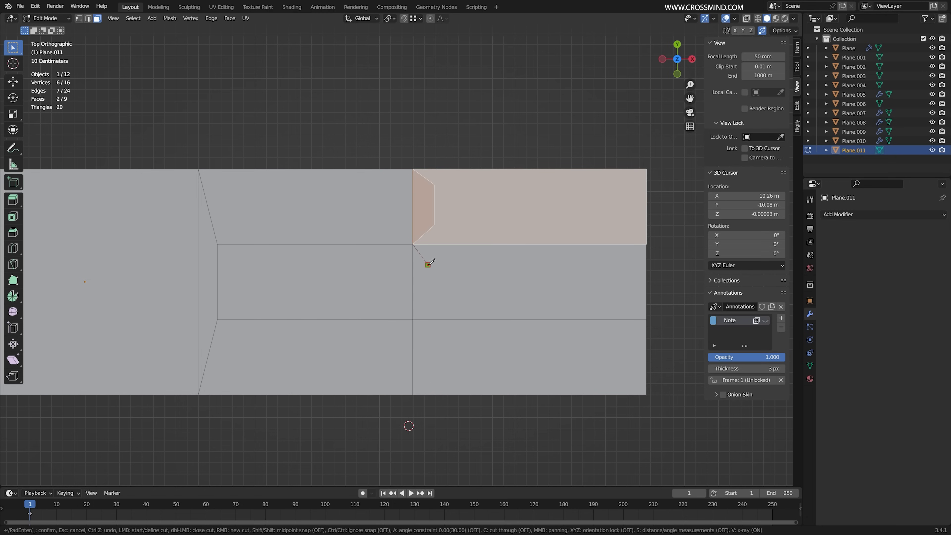
pyautogui.click(413, 319)
pyautogui.press('Return')
pyautogui.press('k')
pyautogui.click(414, 320)
pyautogui.click(431, 337)
pyautogui.click(431, 379)
pyautogui.click(413, 394)
pyautogui.press('Return')
# Step: Undo the separate trapezoid knife cuts in the right-column faces
pyautogui.press('k')
pyautogui.press('Escape')
pyautogui.hotkey('ctrl', 'z')
pyautogui.hotkey('ctrl', 'z')
pyautogui.hotkey('ctrl', 'z')
pyautogui.hotkey('ctrl', 'z')
pyautogui.press('k')
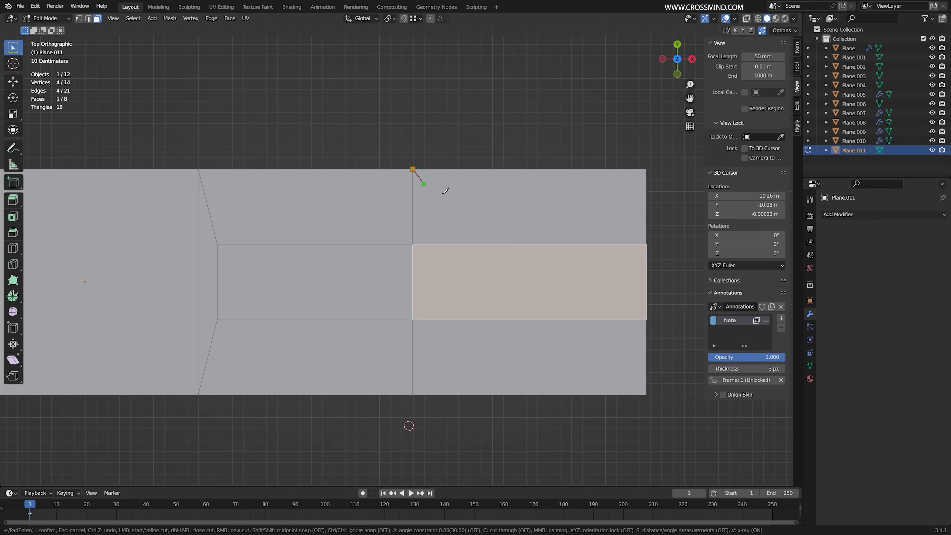
pyautogui.press('Escape')
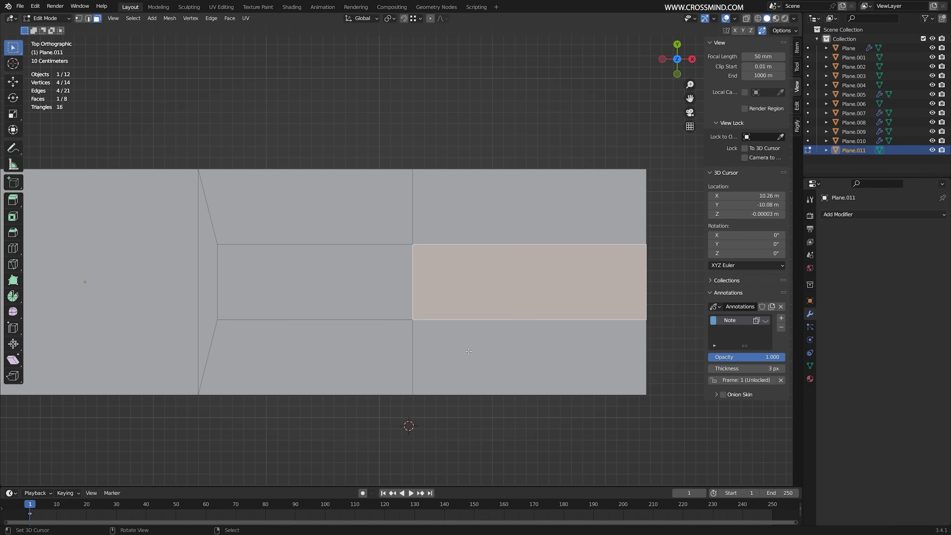
# Step: Inset the three right-column faces individually and move the inner faces about 0.09 m along X toward the right border
pyautogui.rightClick(498, 209)
pyautogui.keyDown('shift'); pyautogui.rightClick(518, 275); pyautogui.keyUp('shift')
pyautogui.keyDown('shift'); pyautogui.rightClick(531, 343); pyautogui.keyUp('shift')
pyautogui.press('i')
pyautogui.press('i')
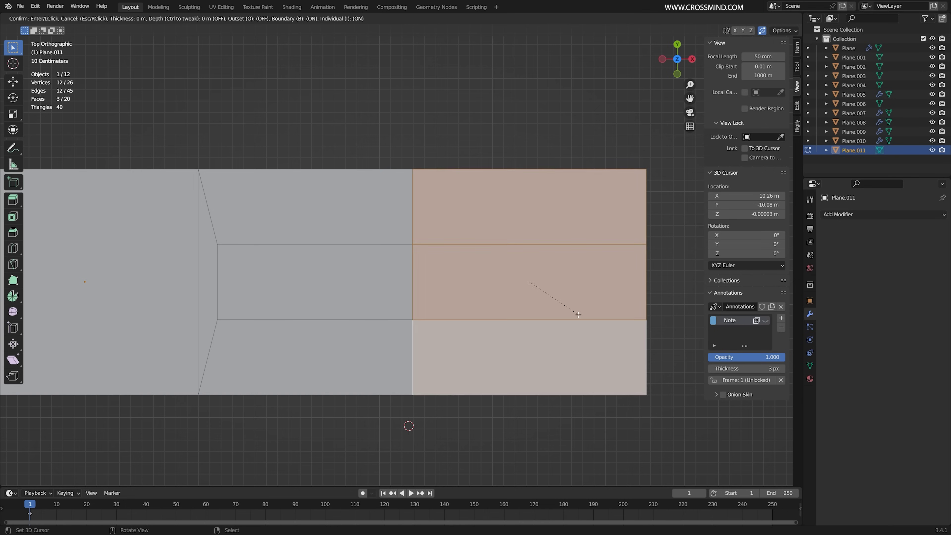
pyautogui.click(558, 310)
pyautogui.press('g')
pyautogui.press('x')
pyautogui.click(568, 310)
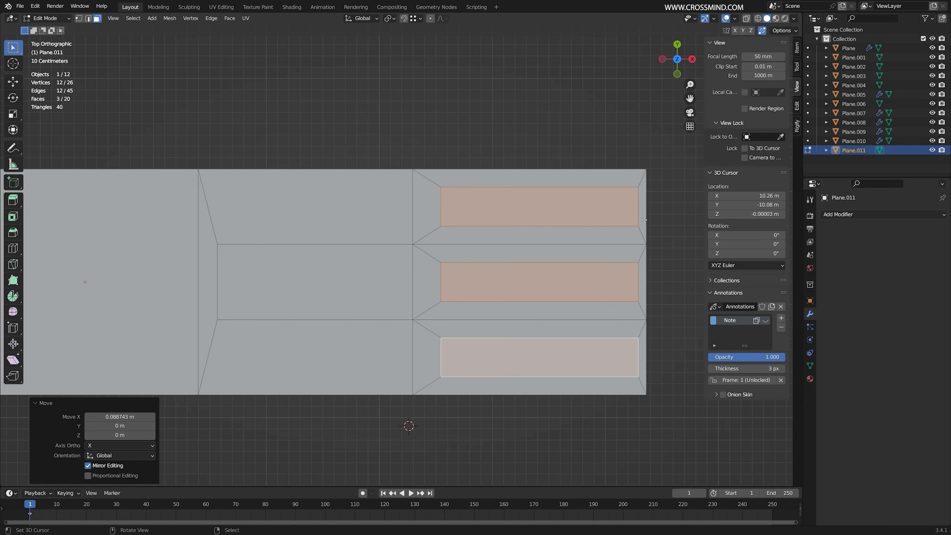
# Step: Delete the three narrow inset faces along the plane's right border
pyautogui.rightClick(642, 210)
pyautogui.keyDown('shift'); pyautogui.rightClick(644, 278); pyautogui.keyUp('shift')
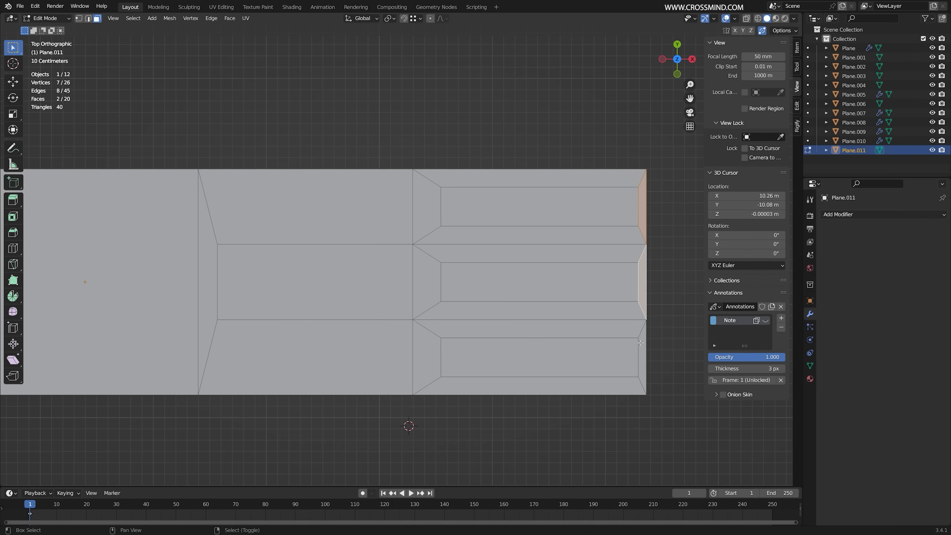
pyautogui.keyDown('shift'); pyautogui.rightClick(646, 346); pyautogui.keyUp('shift')
pyautogui.press('x')
pyautogui.click(654, 325)
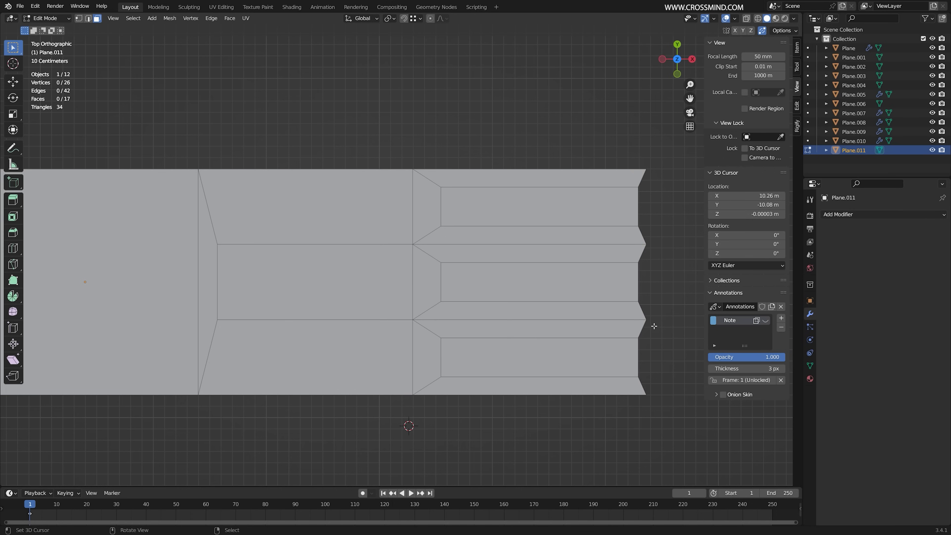
# Step: Move the three inner faces about 0.07 m along X so they sit flush with the plane's right border
pyautogui.rightClick(611, 220)
pyautogui.keyDown('shift'); pyautogui.rightClick(583, 281); pyautogui.keyUp('shift')
pyautogui.keyDown('shift'); pyautogui.rightClick(576, 352); pyautogui.keyUp('shift')
pyautogui.press('g')
pyautogui.press('x')
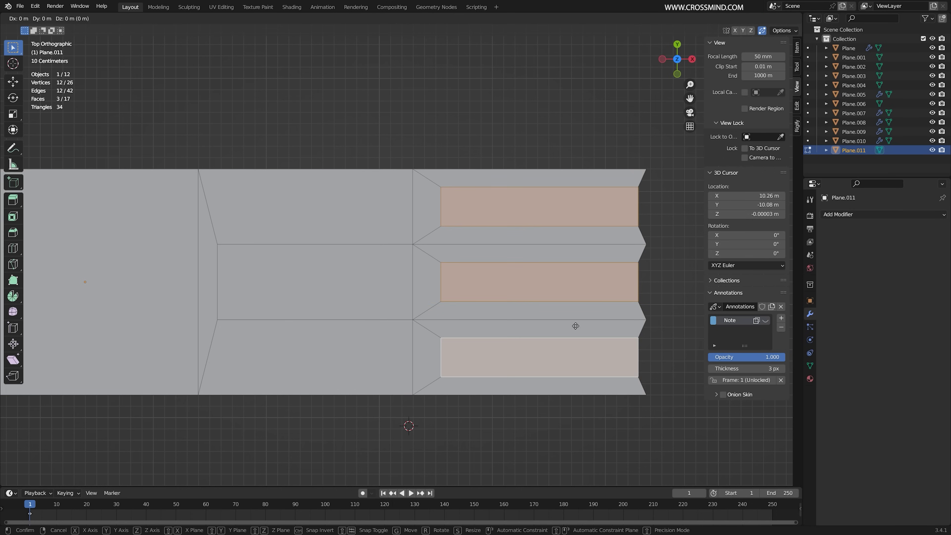
pyautogui.click(584, 325)
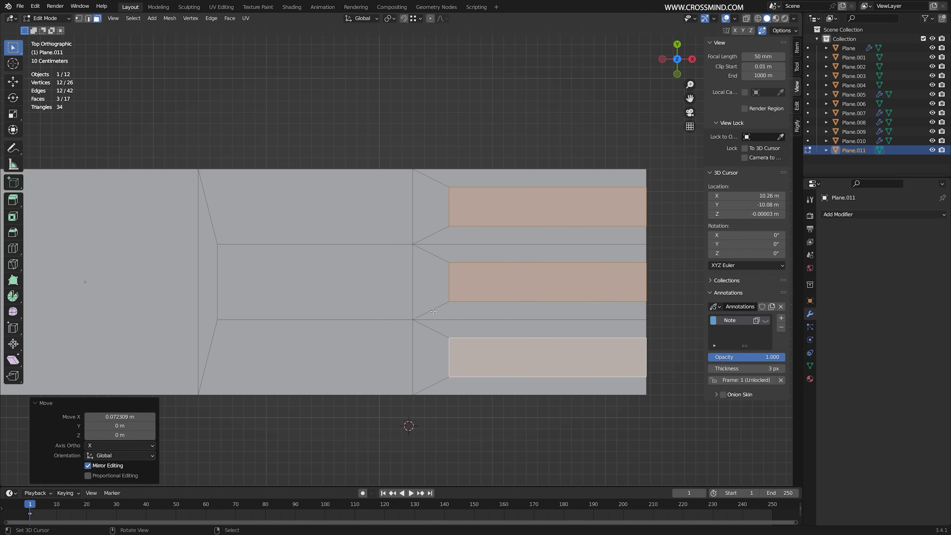
# Step: Extrude the plane's left border edge about 1.92 m outward along negative X
pyautogui.keyDown('shift'); pyautogui.moveTo(382, 313); pyautogui.dragTo(557, 295, button='middle'); pyautogui.keyUp('shift')
pyautogui.rightClick(150, 257)
pyautogui.keyDown('shift'); pyautogui.moveTo(147, 257); pyautogui.dragTo(285, 274, button='middle'); pyautogui.keyUp('shift')
pyautogui.press('2')
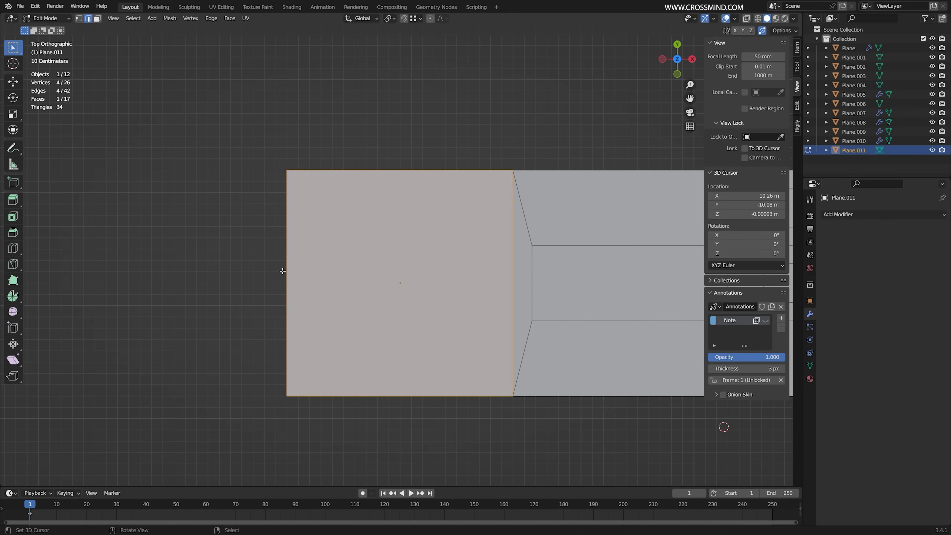
pyautogui.rightClick(285, 273)
pyautogui.press('g')
pyautogui.press('e')
pyautogui.press('x')
pyautogui.click(71, 304)
pyautogui.keyDown('shift'); pyautogui.moveTo(163, 289); pyautogui.dragTo(303, 292, button='middle'); pyautogui.keyUp('shift')
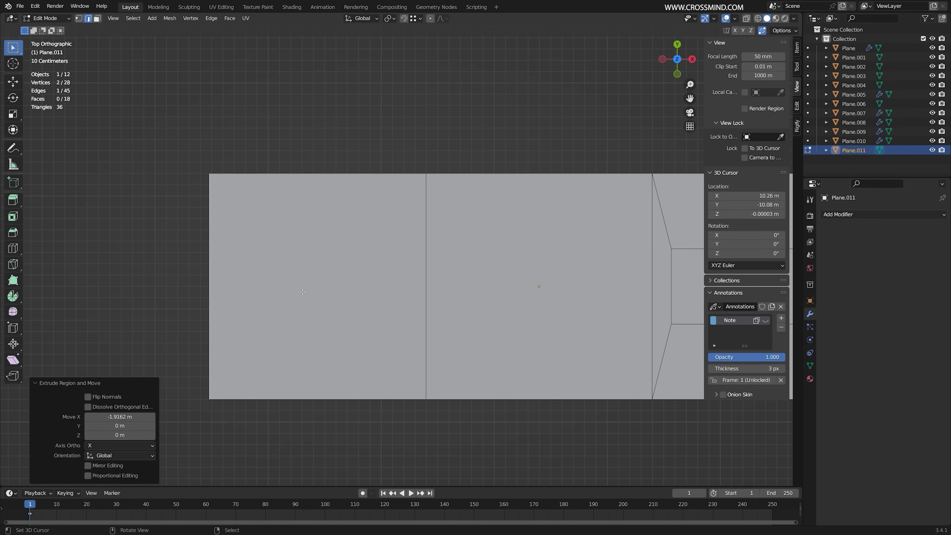
# Step: Inset the newly extruded left face by about 0.26 m
pyautogui.press('3')
pyautogui.rightClick(334, 260)
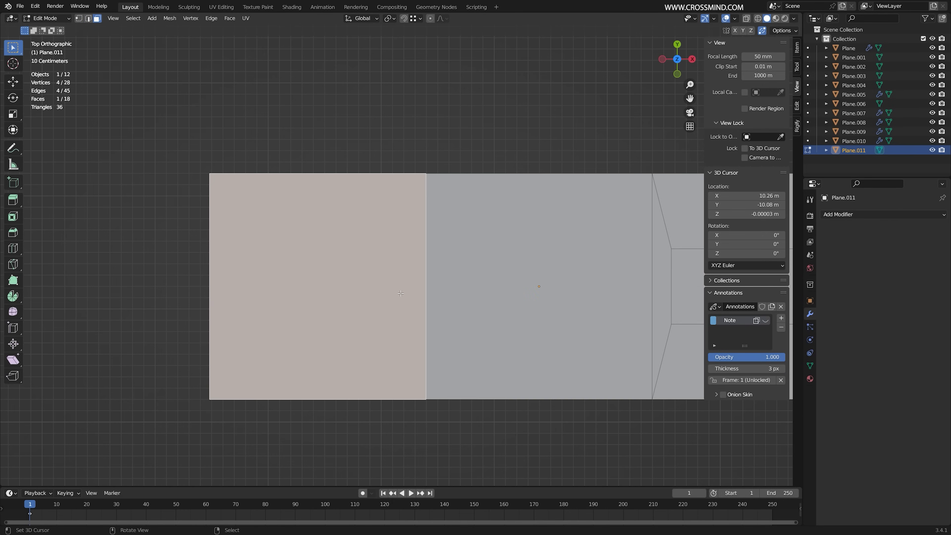
pyautogui.press('i')
pyautogui.click(369, 277)
pyautogui.press('g')
pyautogui.press('x')
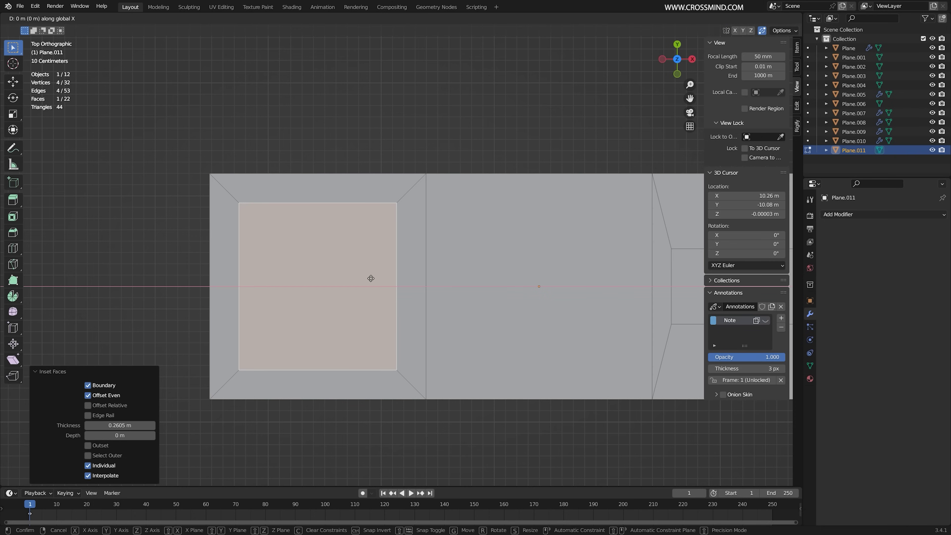
pyautogui.rightClick(370, 278)
# Step: Delete the narrow inset face along the plane's left border
pyautogui.rightClick(217, 261)
pyautogui.press('x')
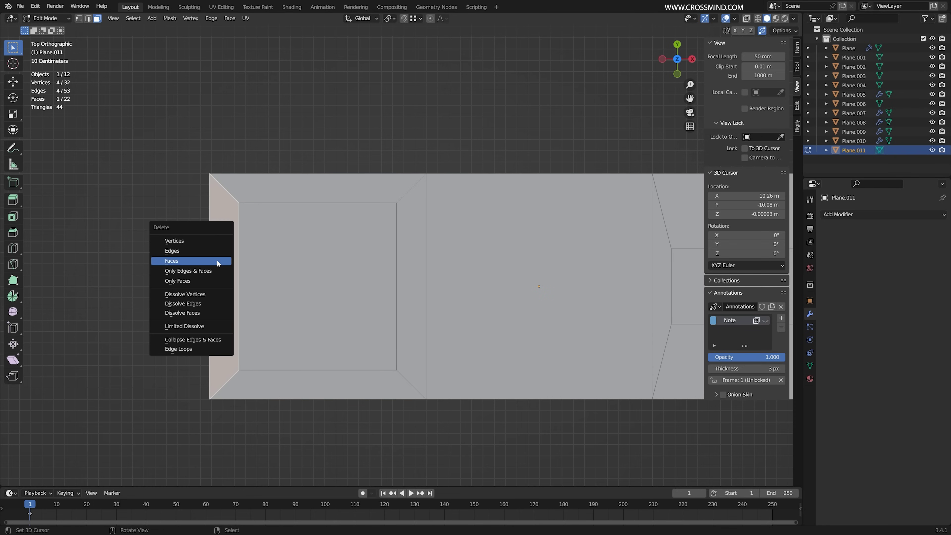
pyautogui.click(216, 259)
# Step: Move the inner face along X to the left border and scale it down along Y
pyautogui.rightClick(318, 247)
pyautogui.press('g')
pyautogui.press('x')
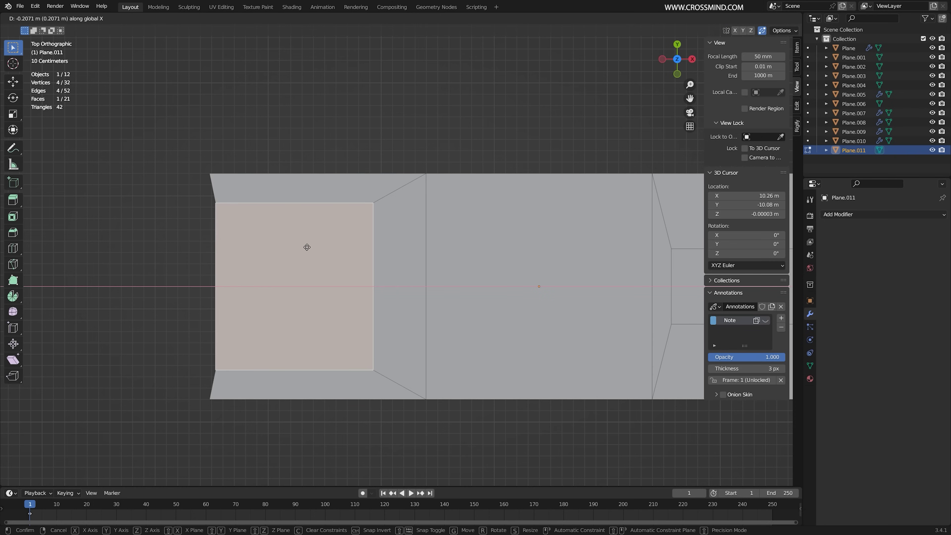
pyautogui.click(308, 246)
pyautogui.press('s')
pyautogui.press('y')
pyautogui.click(365, 272)
pyautogui.press('g')
pyautogui.press('x')
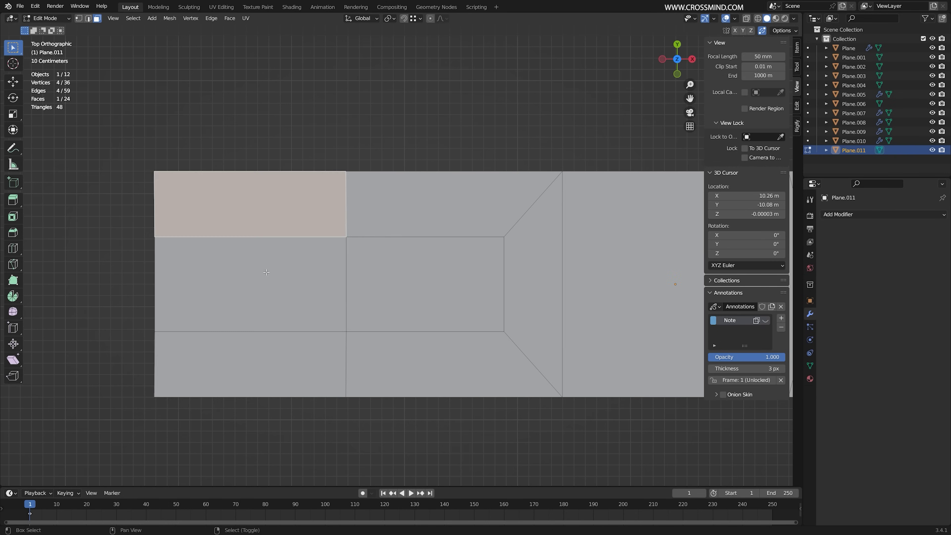
# Step: Inset the three leftmost faces individually by about 0.14 m
pyautogui.press('i')
pyautogui.click(477, 286)
pyautogui.keyDown('shift'); pyautogui.moveTo(366, 284); pyautogui.dragTo(409, 283, button='middle'); pyautogui.keyUp('shift')
pyautogui.press('g')
pyautogui.press('x')
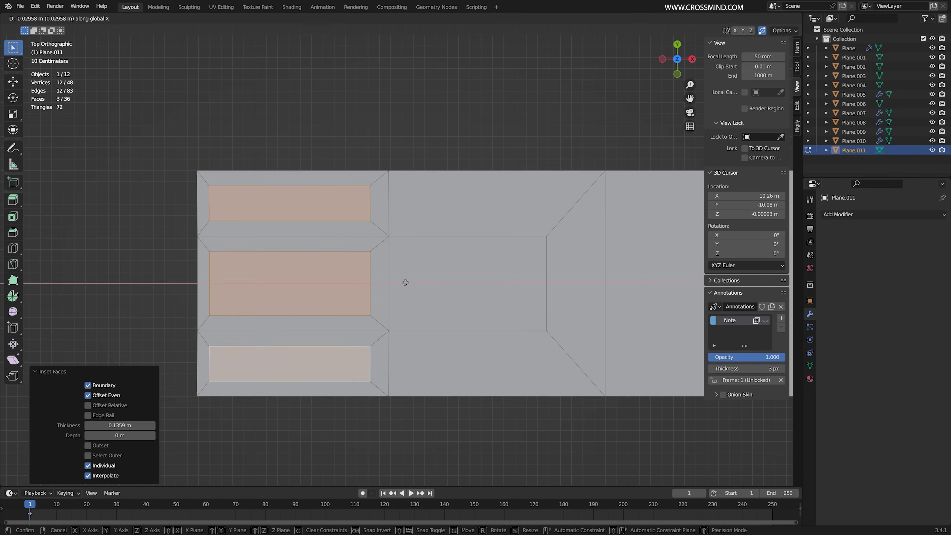
pyautogui.rightClick(405, 282)
# Step: Delete the three narrow faces at the left border and move the inner faces about 0.14 m along X to close the gap
pyautogui.rightClick(204, 204)
pyautogui.keyDown('shift'); pyautogui.rightClick(205, 284); pyautogui.keyUp('shift')
pyautogui.keyDown('shift'); pyautogui.rightClick(205, 363); pyautogui.keyUp('shift')
pyautogui.press('x')
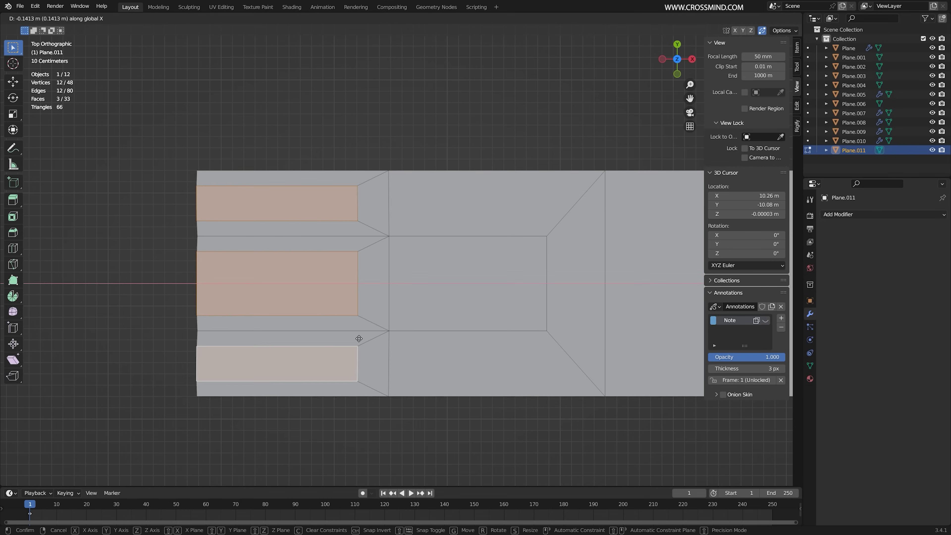
pyautogui.click(357, 338)
# Step: Add a level 2 Subdivision Surface modifier to the plane and inspect its loop transitions
pyautogui.scroll(-3, 408, 254)
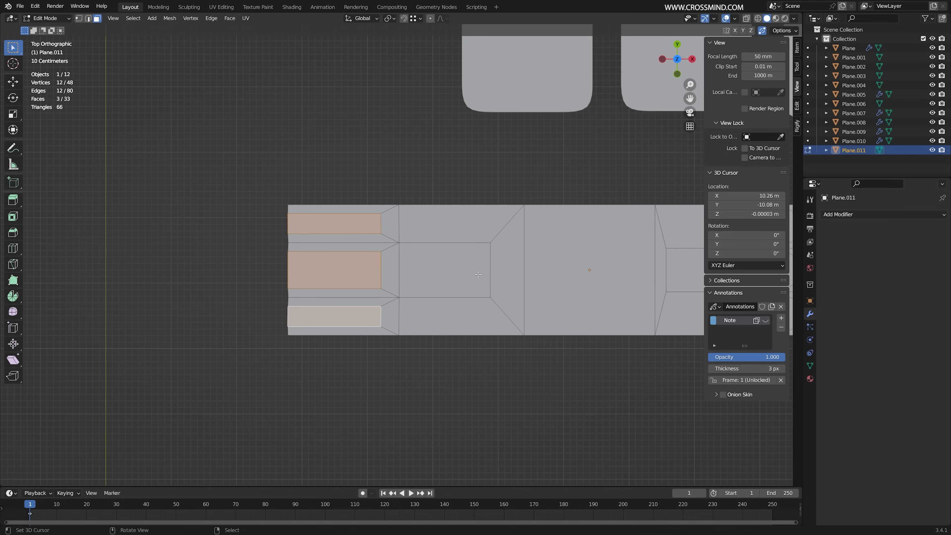
pyautogui.keyDown('shift'); pyautogui.moveTo(477, 274); pyautogui.dragTo(259, 271, button='middle'); pyautogui.keyUp('shift')
pyautogui.hotkey('ctrl', '2')
pyautogui.scroll(-1, 120, 242)
pyautogui.click(882, 230)
pyautogui.keyDown('shift'); pyautogui.moveTo(466, 294); pyautogui.dragTo(521, 291, button='middle'); pyautogui.keyUp('shift')
pyautogui.rightClick(418, 330)
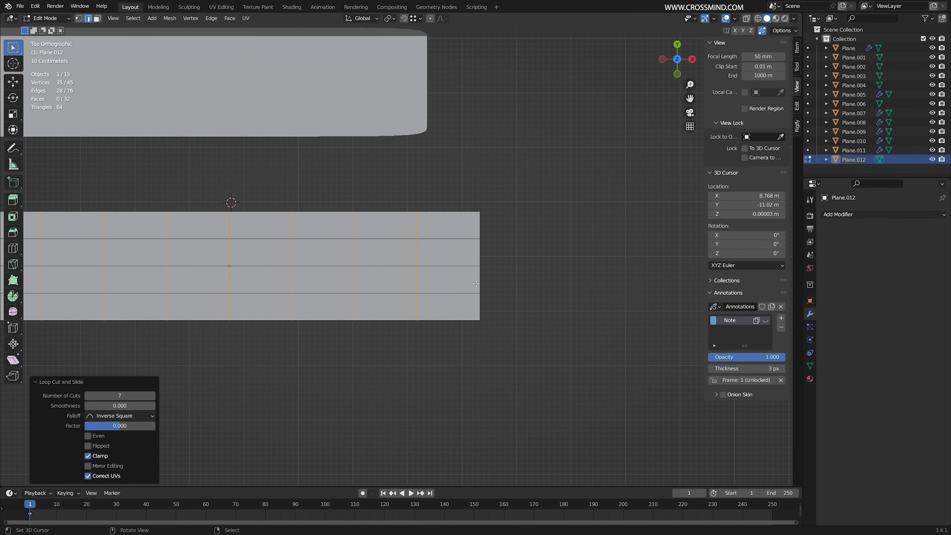
# Step: Select an edge and individual faces of the new grid plane to examine its rows of loops
pyautogui.keyDown('shift'); pyautogui.moveTo(492, 290); pyautogui.dragTo(526, 310, button='middle'); pyautogui.keyUp('shift')
pyautogui.scroll(3, 526, 310)
pyautogui.rightClick(527, 309)
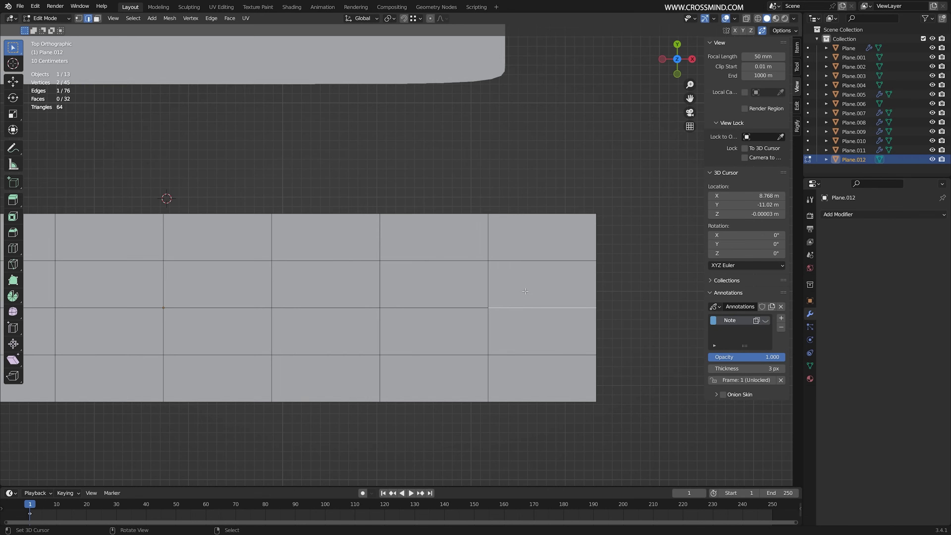
pyautogui.press('3')
pyautogui.rightClick(329, 240)
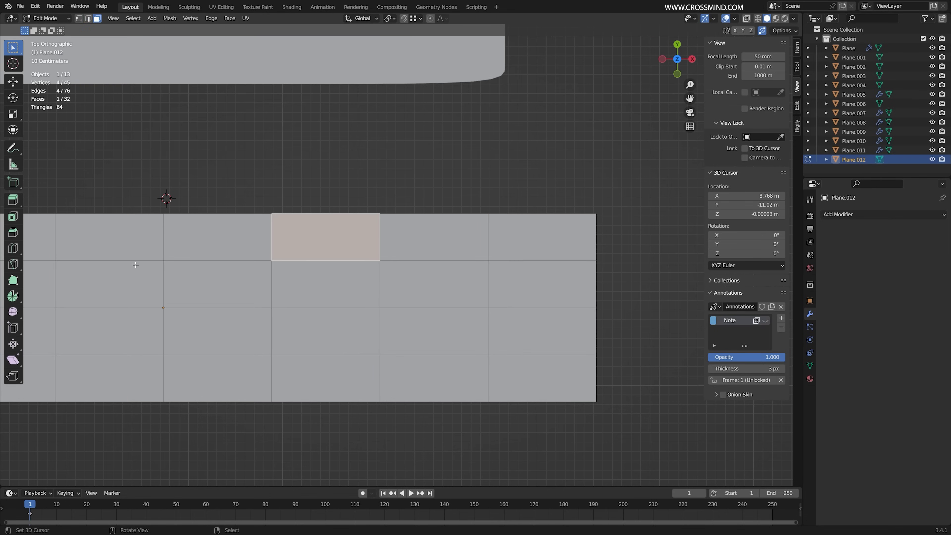
pyautogui.rightClick(418, 305)
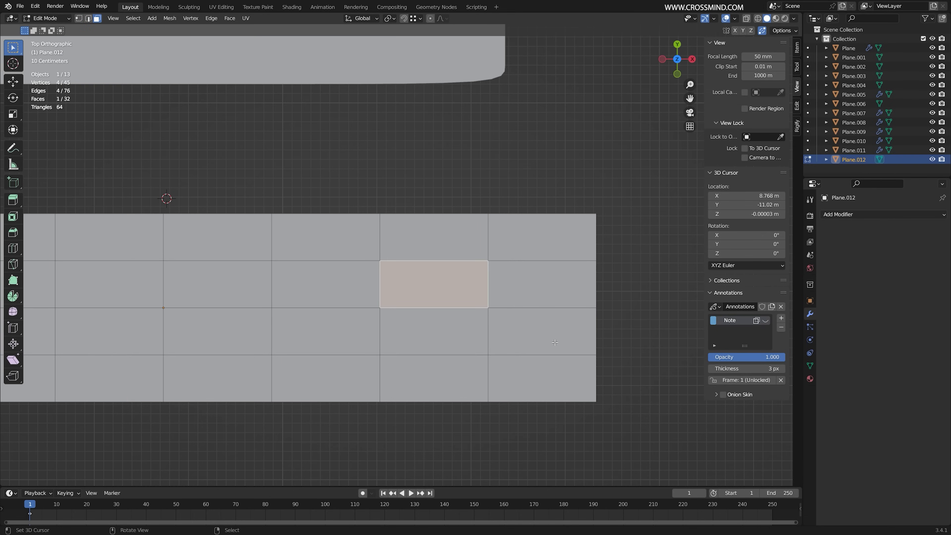
# Step: Move the two middle edges of the grid's rightmost vertical divider inward along X to form an indent
pyautogui.press('2')
pyautogui.rightClick(490, 287)
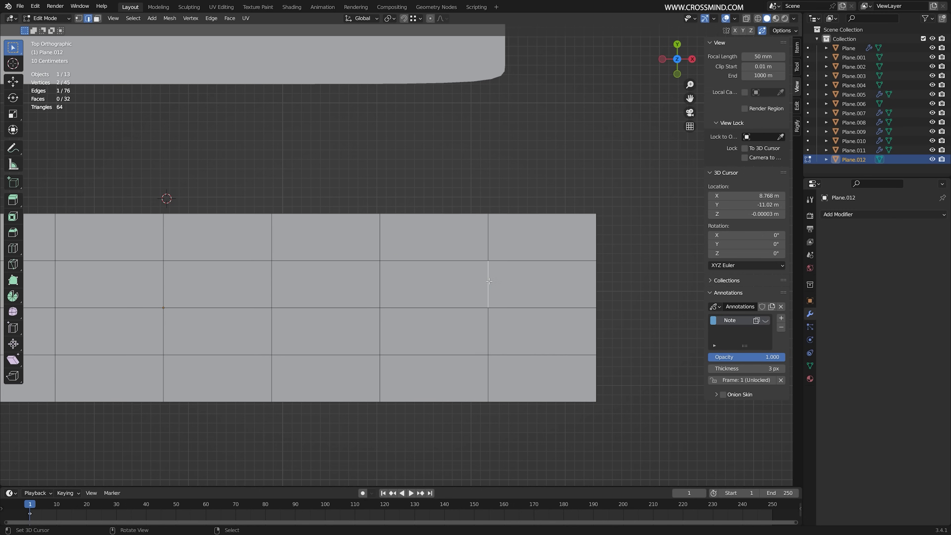
pyautogui.keyDown('shift'); pyautogui.rightClick(491, 327); pyautogui.keyUp('shift')
pyautogui.press('g')
pyautogui.press('x')
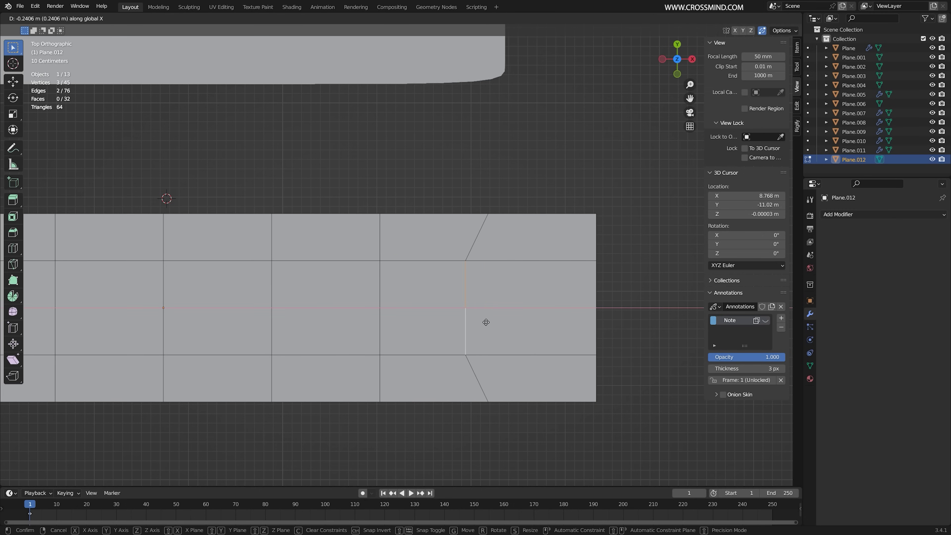
pyautogui.click(483, 322)
# Step: Connect the indented divider's top and bottom border vertices with a straight vertical cut
pyautogui.press('1')
pyautogui.rightClick(488, 215)
pyautogui.keyDown('shift'); pyautogui.rightClick(489, 401); pyautogui.keyUp('shift')
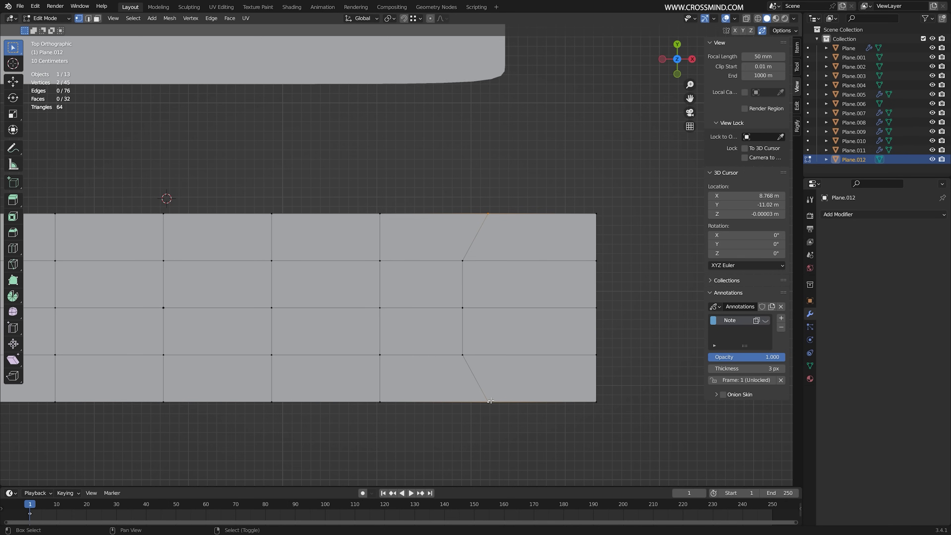
pyautogui.press('F3')
pyautogui.press('Return')
# Step: Dissolve the upper and lower horizontal edges between the indented divider and the right border, keeping the middle one
pyautogui.press('3')
pyautogui.press('2')
pyautogui.rightClick(475, 307)
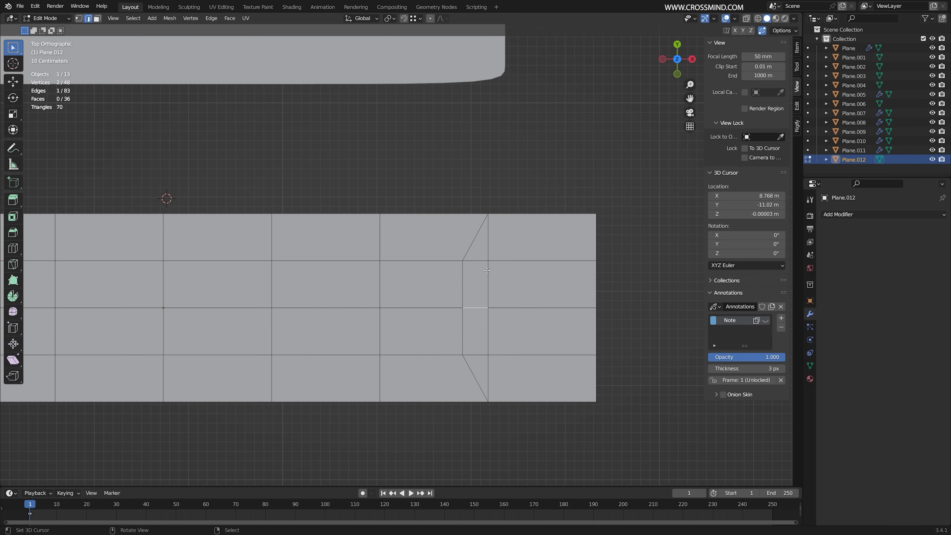
pyautogui.rightClick(476, 261)
pyautogui.keyDown('shift'); pyautogui.rightClick(498, 359); pyautogui.keyUp('shift')
pyautogui.keyDown('shift'); pyautogui.rightClick(477, 355); pyautogui.keyUp('shift')
pyautogui.hotkey('ctrl', 'x')
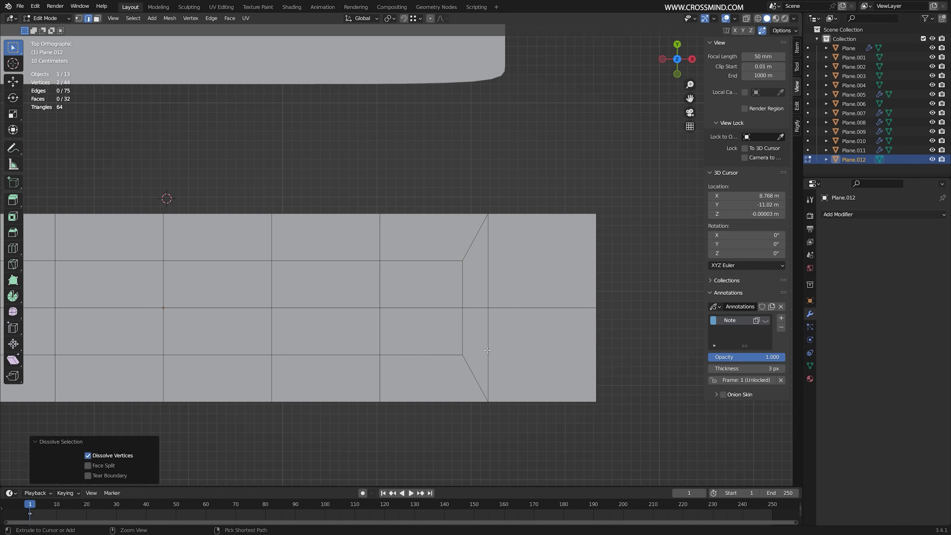
# Step: Select the center vertex and the surrounding faces in turn to examine how four rows reduce to two
pyautogui.press('1')
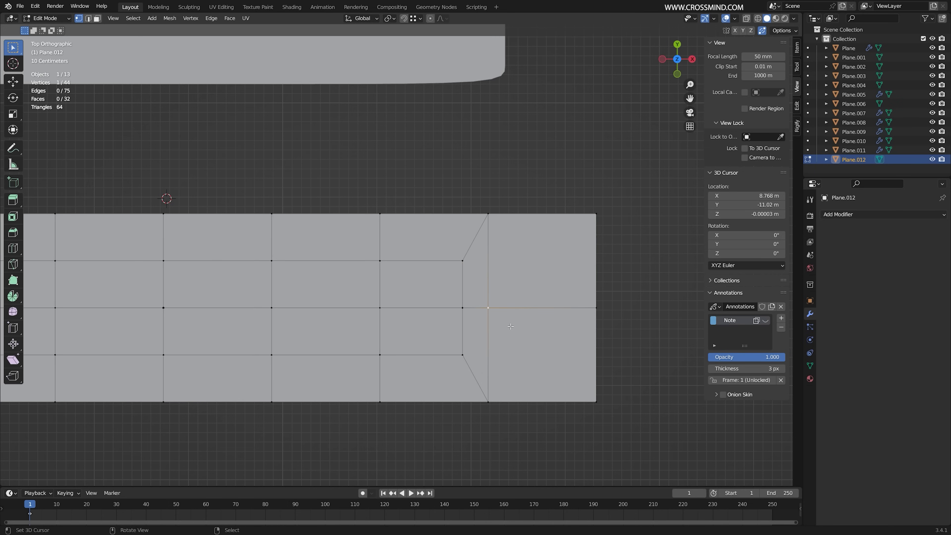
pyautogui.rightClick(529, 263)
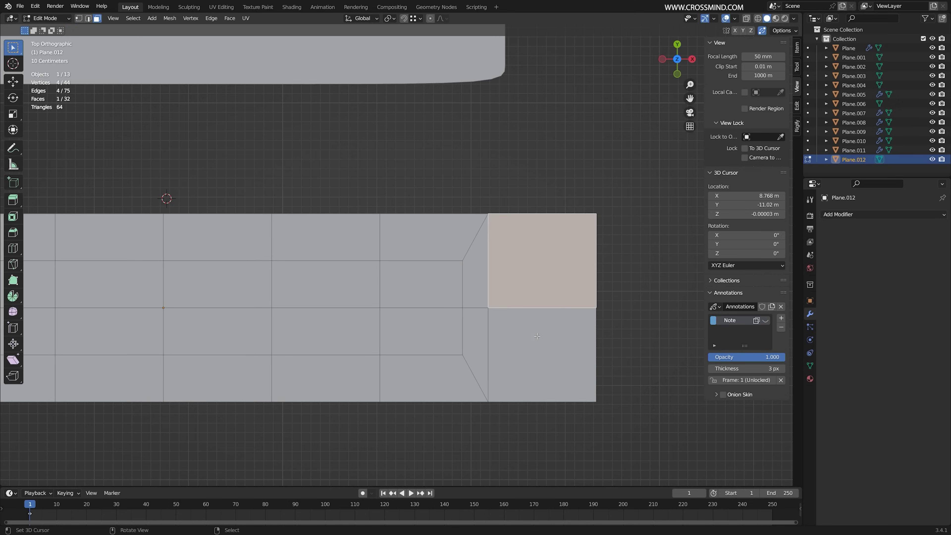
pyautogui.rightClick(532, 356)
pyautogui.rightClick(430, 374)
pyautogui.rightClick(438, 289)
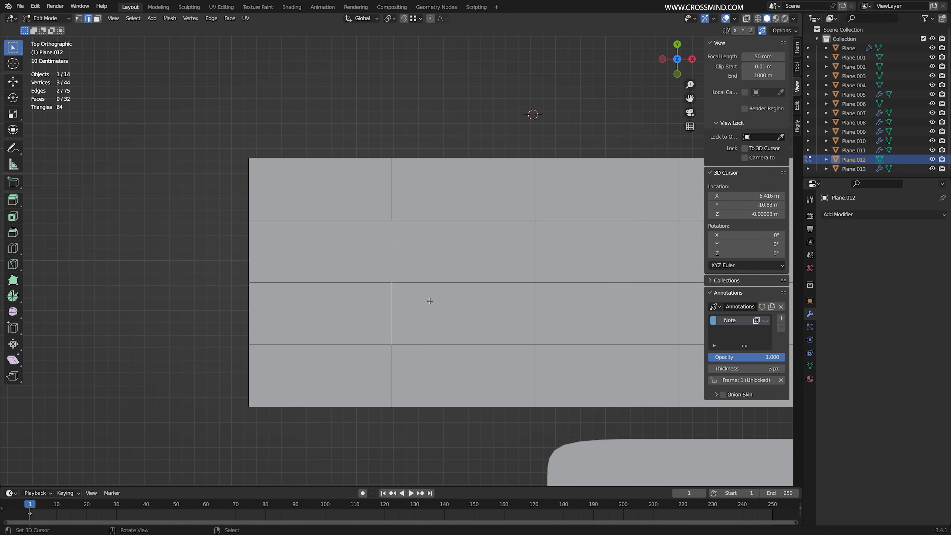
# Step: Rip the leftmost divider's two middle edges about 0.25 m along negative X and fill the gap with a face
pyautogui.press('v')
pyautogui.click(347, 300)
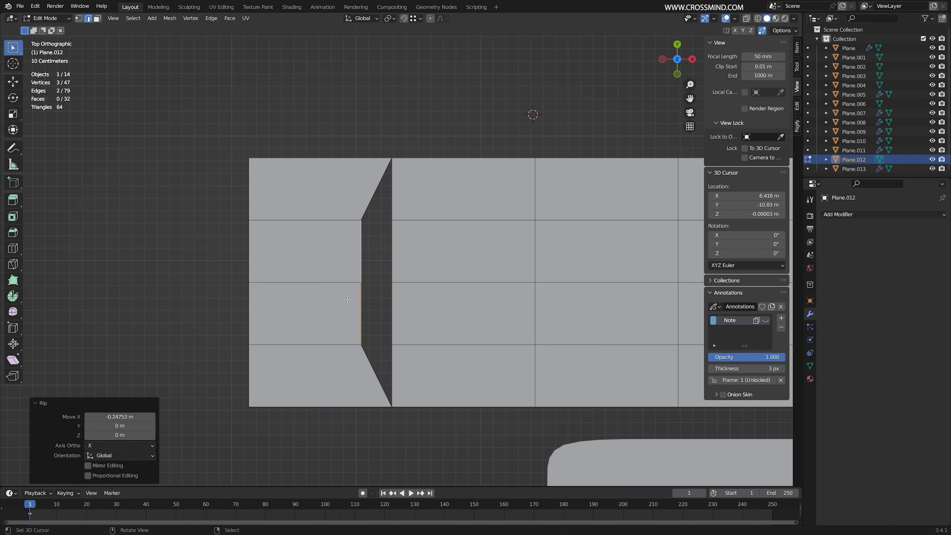
pyautogui.keyDown('alt'); pyautogui.rightClick(364, 351); pyautogui.keyUp('alt')
pyautogui.press('f')
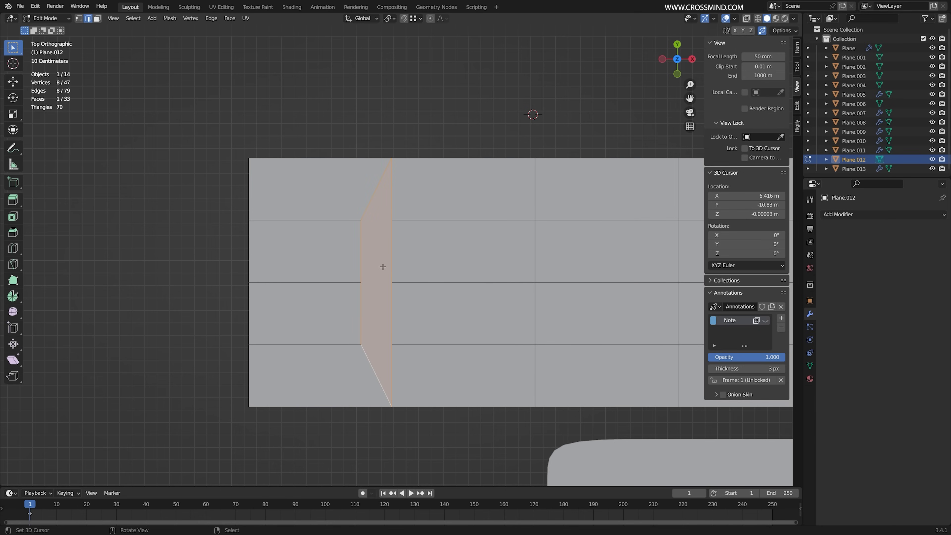
pyautogui.hotkey('alt', 'a')
# Step: Dissolve the upper and lower horizontal edges in the column just right of the filled trapezoid
pyautogui.scroll(-1, 382, 267)
pyautogui.keyDown('shift'); pyautogui.moveTo(415, 228); pyautogui.dragTo(361, 244, button='middle'); pyautogui.keyUp('shift')
pyautogui.click(363, 244)
pyautogui.keyDown('shift'); pyautogui.click(358, 346); pyautogui.keyUp('shift')
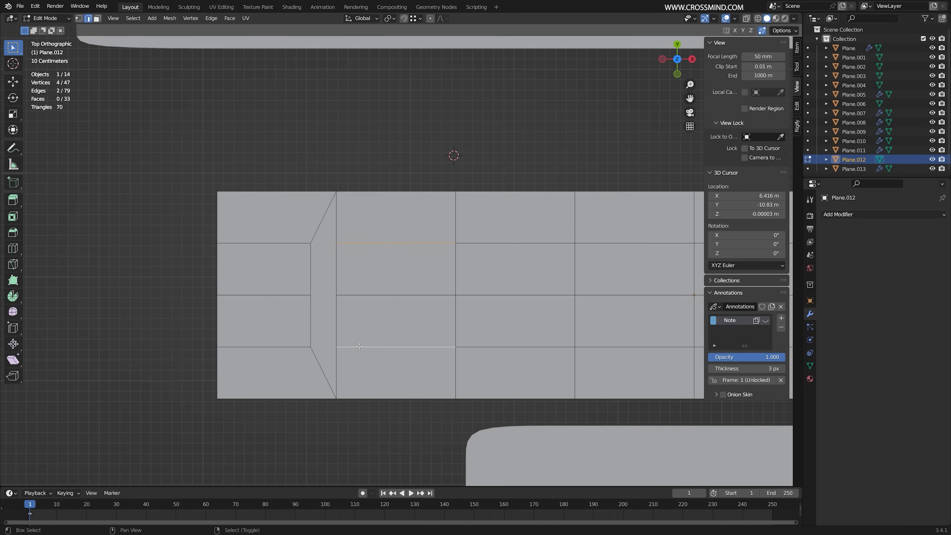
pyautogui.hotkey('ctrl', 'x')
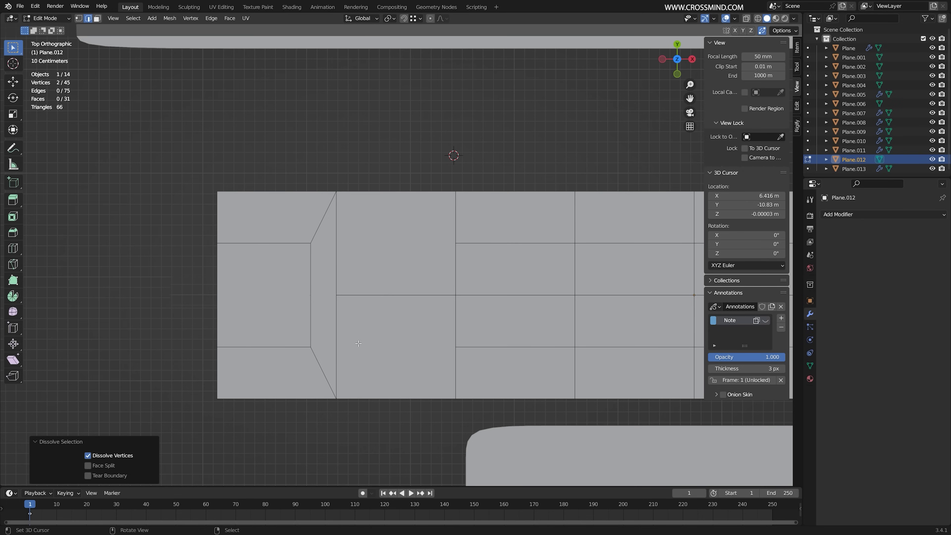
# Step: Select the faces beside and inside the filled trapezoid in turn to examine how the rows change across the divider
pyautogui.scroll(-1, 404, 259)
pyautogui.press('3')
pyautogui.click(396, 267)
pyautogui.click(387, 322)
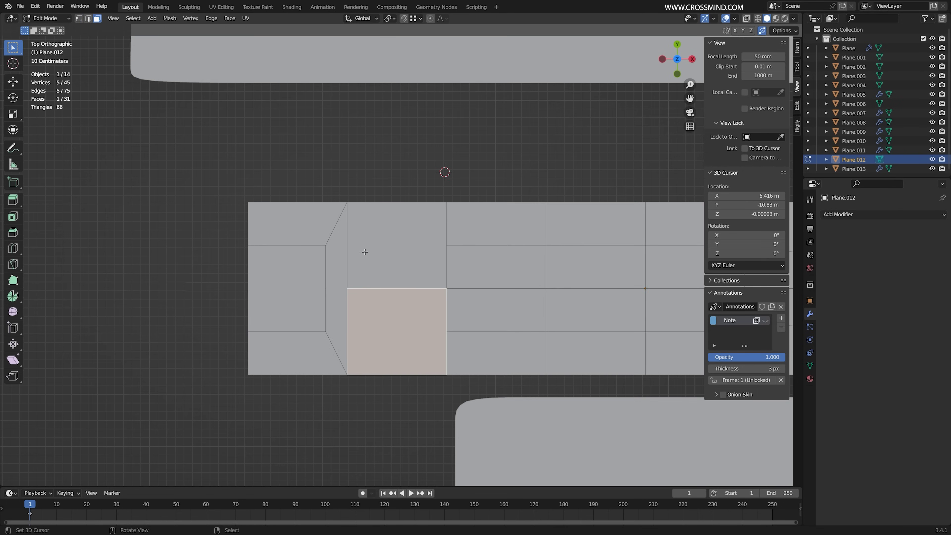
pyautogui.click(357, 262)
pyautogui.click(337, 279)
pyautogui.click(292, 269)
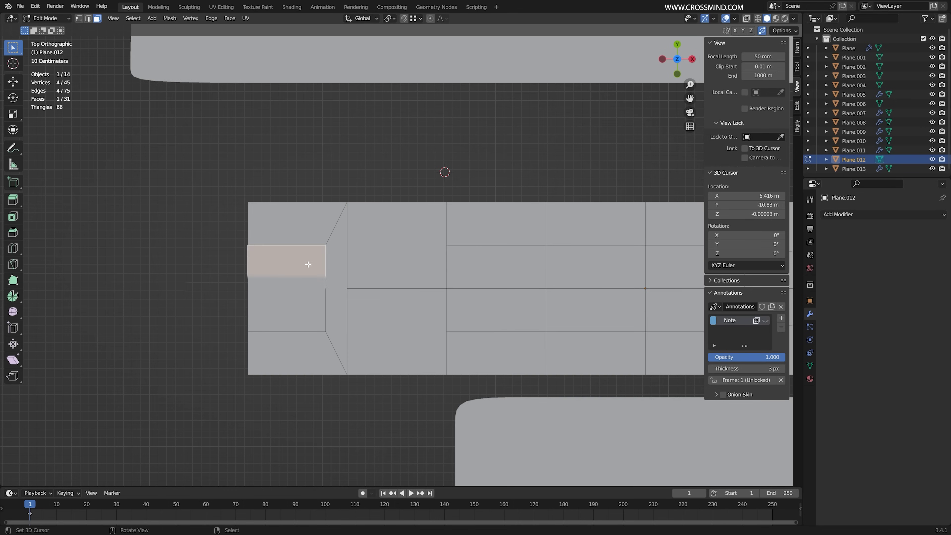
pyautogui.click(295, 225)
pyautogui.click(338, 313)
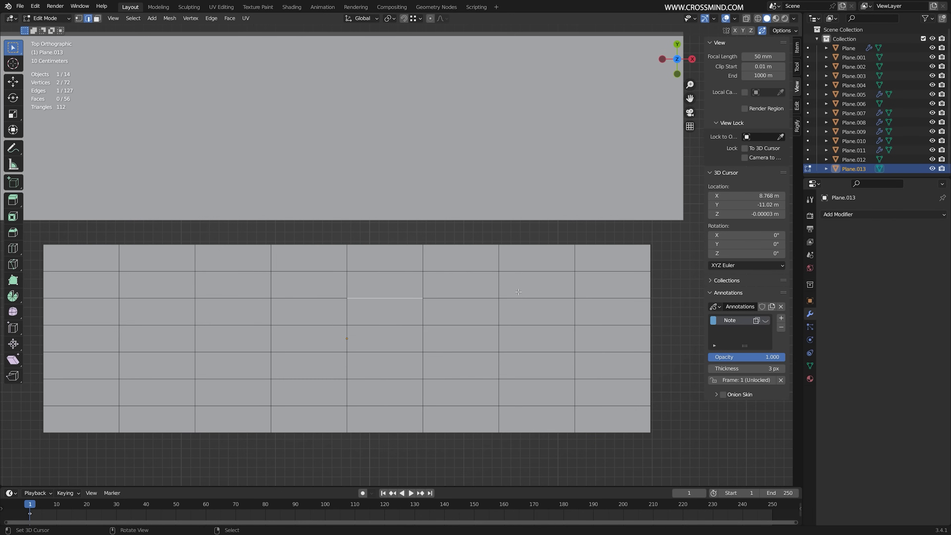
# Step: Collapse the vertical edge between the second and third inner horizontal loops, two columns in from the plane's right border, into one vertex
pyautogui.keyDown('alt'); pyautogui.rightClick(481, 298); pyautogui.keyUp('alt')
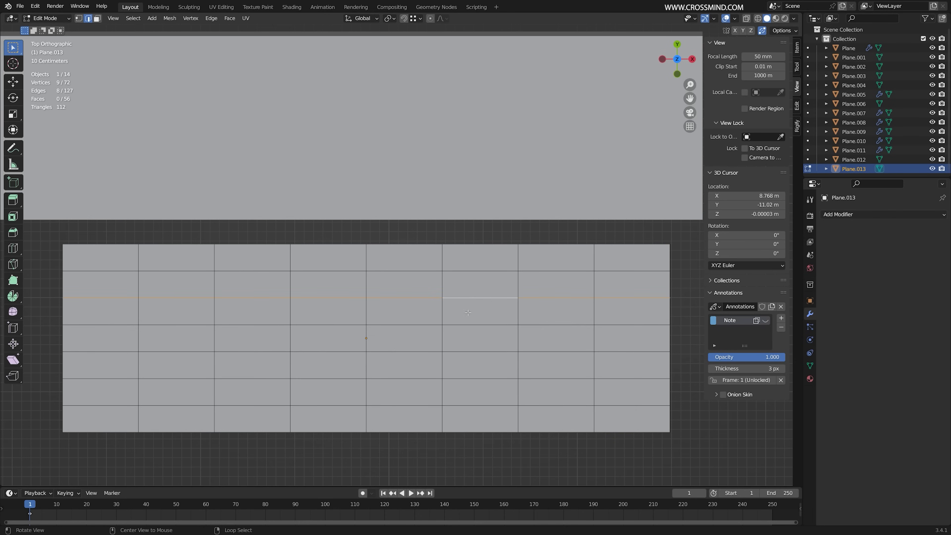
pyautogui.keyDown('alt'); pyautogui.rightClick(479, 325); pyautogui.keyUp('alt')
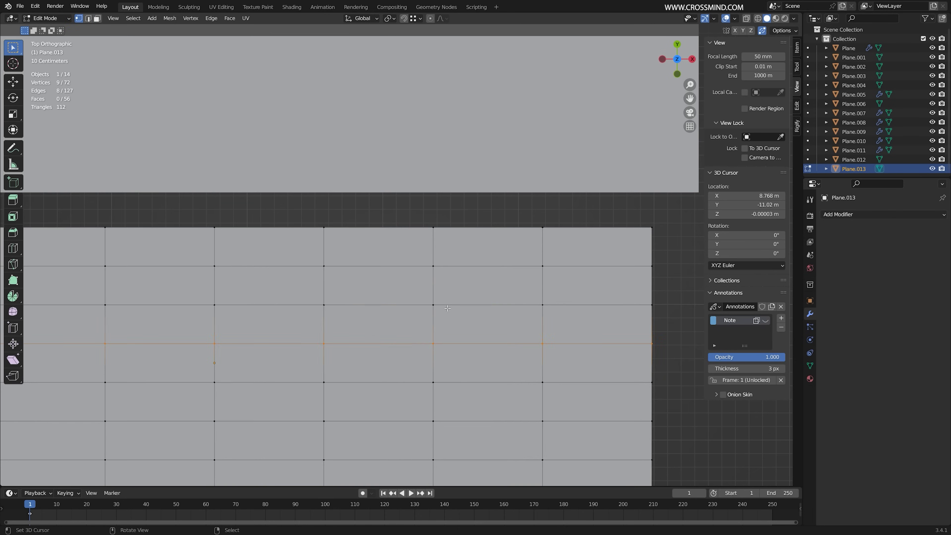
pyautogui.press('F3')
pyautogui.press('m')
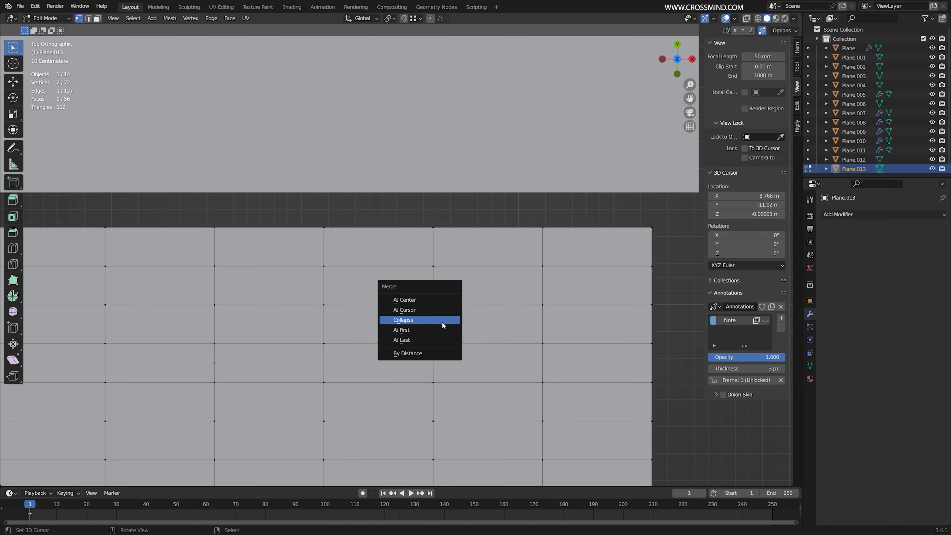
pyautogui.click(441, 321)
pyautogui.scroll(-2, 475, 359)
pyautogui.press('Home')
pyautogui.press('2')
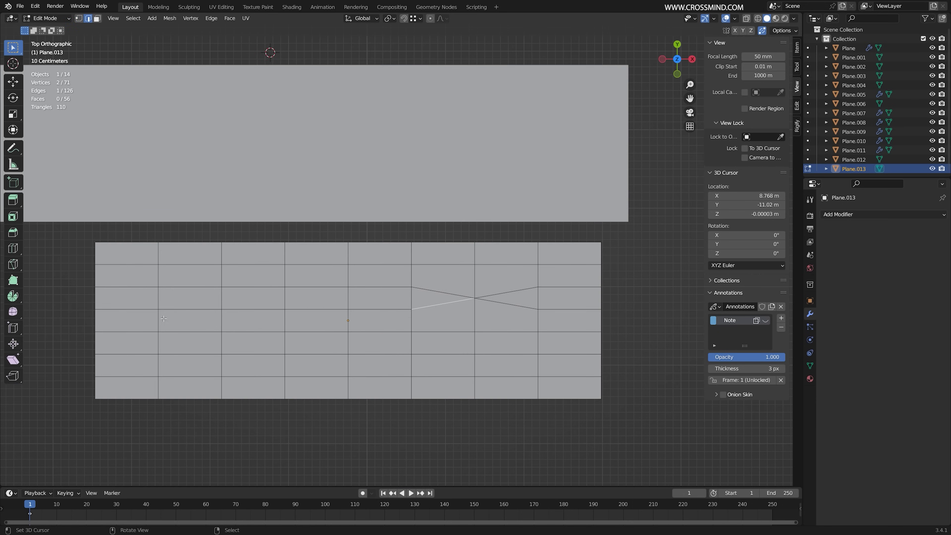
# Step: Dissolve the lower horizontal edges left of the merged vertex and shift the remaining upper ones down along Y
pyautogui.keyDown('ctrl'); pyautogui.rightClick(145, 311); pyautogui.keyUp('ctrl')
pyautogui.hotkey('ctrl', 'x')
pyautogui.rightClick(387, 288)
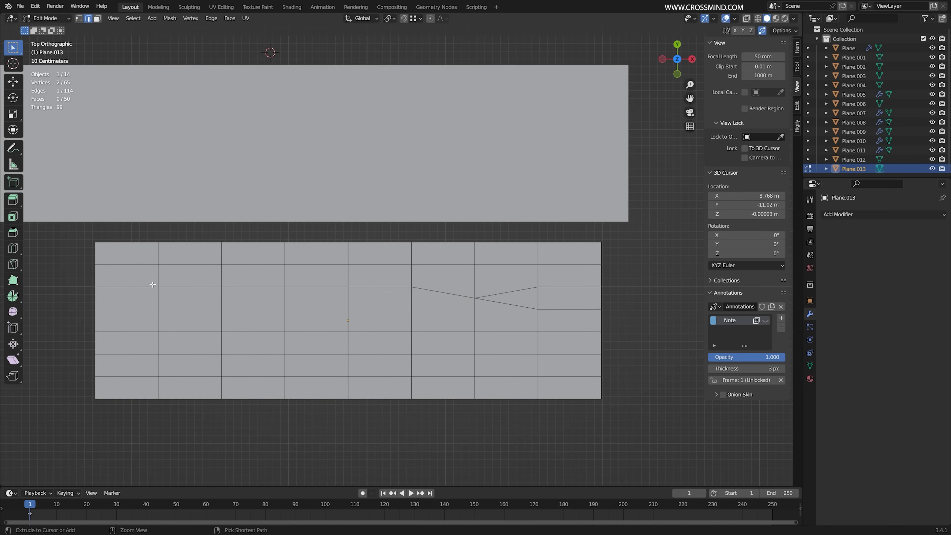
pyautogui.keyDown('ctrl'); pyautogui.rightClick(152, 285); pyautogui.keyUp('ctrl')
pyautogui.press('g')
pyautogui.press('y')
pyautogui.click(338, 300)
# Step: Add a level 2 subdivision surface to the plane and inspect the smoothed mesh in Edit Mode
pyautogui.press('Tab')
pyautogui.hotkey('ctrl', '2')
pyautogui.scroll(2, 440, 304)
pyautogui.press('Tab')
pyautogui.rightClick(342, 304)
pyautogui.keyDown('shift'); pyautogui.moveTo(356, 294); pyautogui.dragTo(482, 314, button='middle'); pyautogui.keyUp('shift')
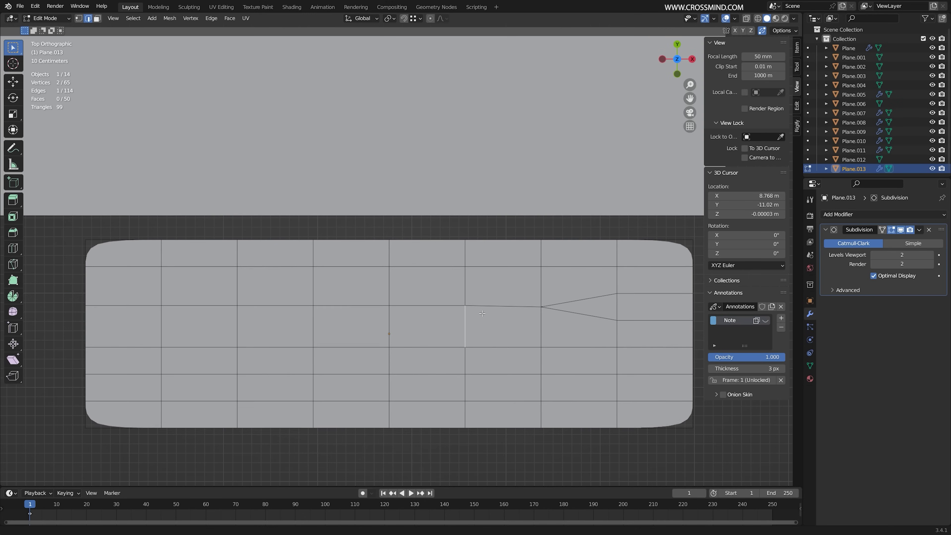
pyautogui.keyDown('shift'); pyautogui.moveTo(349, 309); pyautogui.dragTo(158, 294, button='middle'); pyautogui.keyUp('shift')
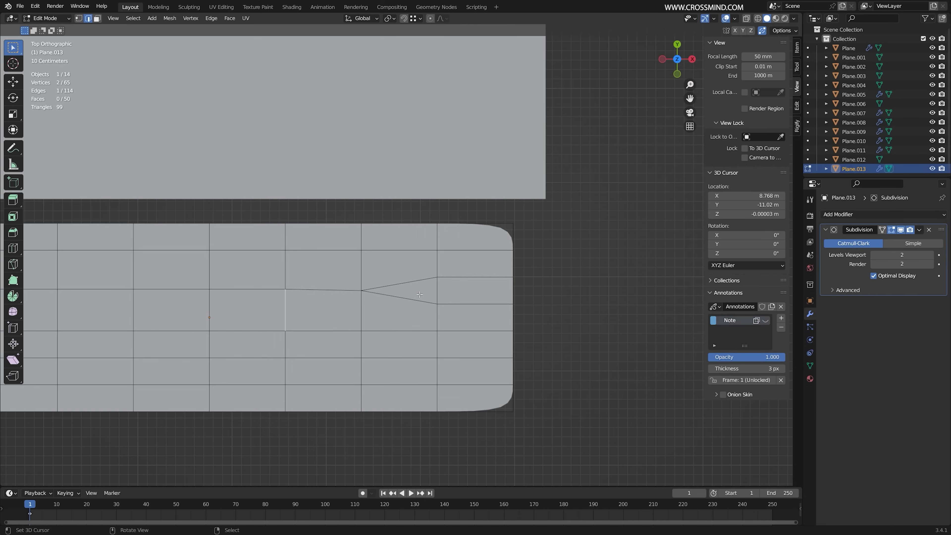
# Step: Add a horizontal loop cut from the triangle to the right border and move its inner vertex about 0.08 m along X
pyautogui.press('3')
pyautogui.click(434, 296)
pyautogui.scroll(1, 435, 296)
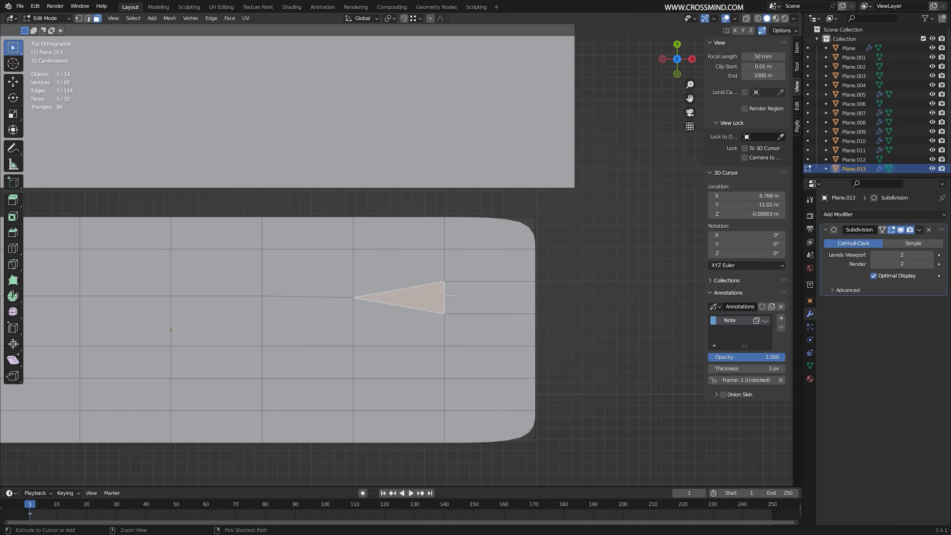
pyautogui.hotkey('ctrl', 'r')
pyautogui.click(448, 296)
pyautogui.rightClick(448, 296)
pyautogui.press('1')
pyautogui.press('g')
pyautogui.press('x')
pyautogui.click(457, 297)
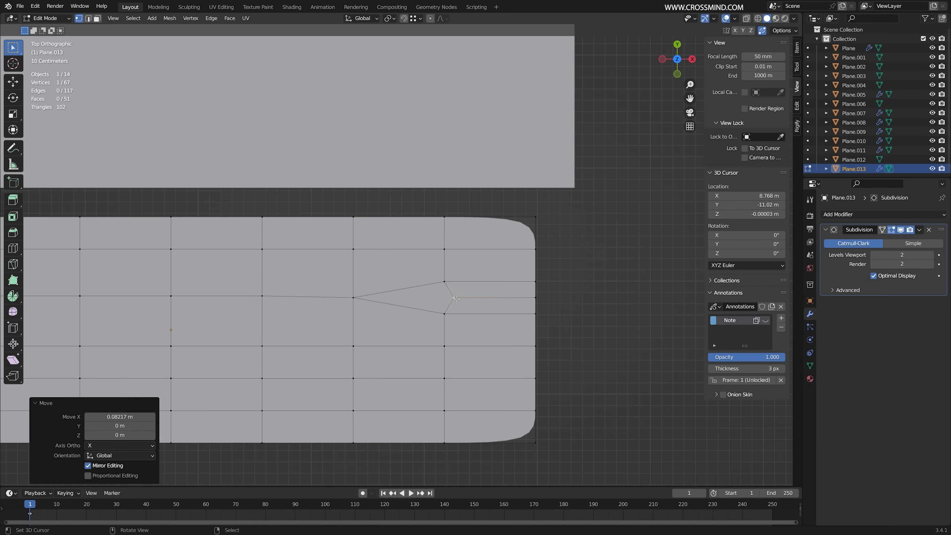
# Step: Select the faces around the former triangle in turn to examine the quads at the loop reduction
pyautogui.scroll(2, 453, 300)
pyautogui.press('3')
pyautogui.rightClick(440, 319)
pyautogui.rightClick(419, 355)
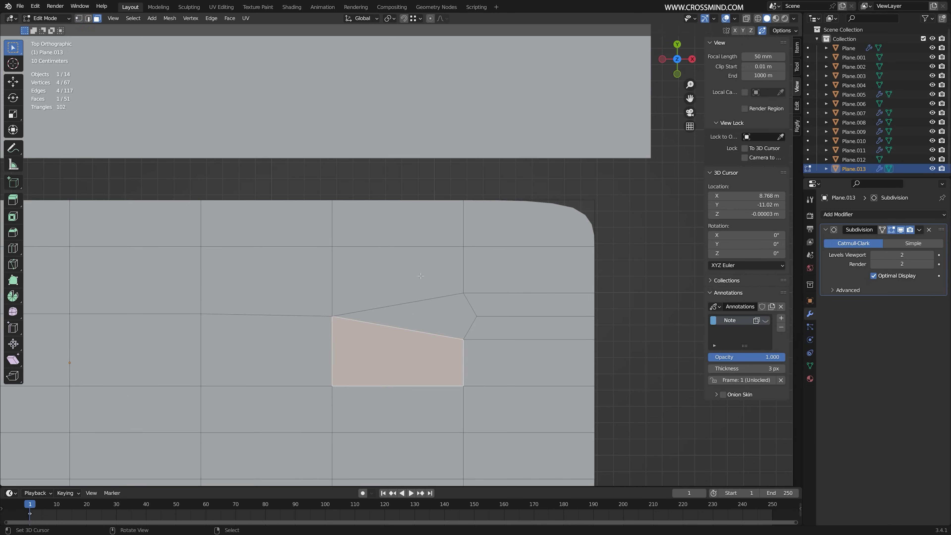
pyautogui.rightClick(420, 275)
pyautogui.rightClick(418, 318)
pyautogui.rightClick(416, 355)
pyautogui.rightClick(417, 276)
pyautogui.rightClick(398, 359)
pyautogui.rightClick(299, 350)
pyautogui.rightClick(512, 305)
pyautogui.press('1')
pyautogui.rightClick(594, 339)
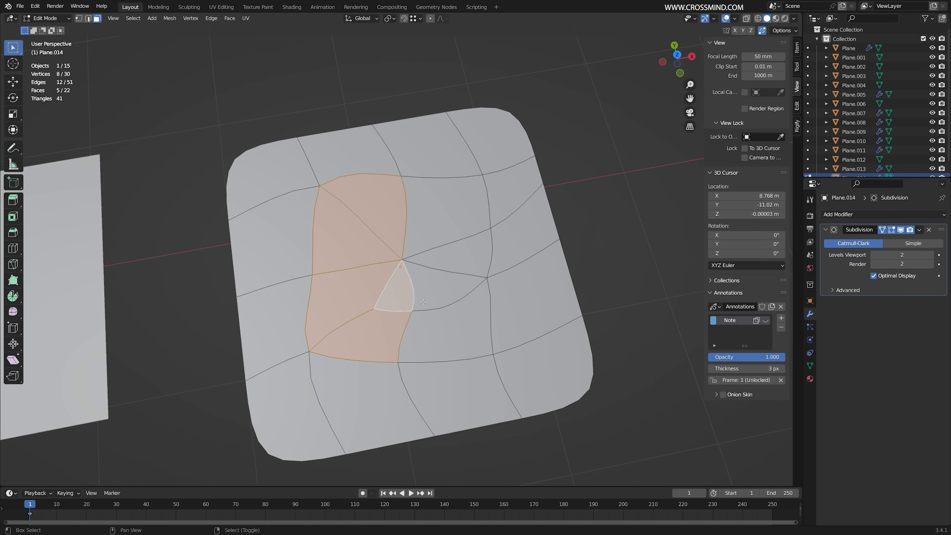
# Step: Select the remaining inner faces of the rounded plane and delete all nine selected faces to leave a hole
pyautogui.keyDown('shift'); pyautogui.rightClick(448, 333); pyautogui.keyUp('shift')
pyautogui.keyDown('shift'); pyautogui.rightClick(440, 290); pyautogui.keyUp('shift')
pyautogui.keyDown('shift'); pyautogui.rightClick(459, 258); pyautogui.keyUp('shift')
pyautogui.keyDown('shift'); pyautogui.rightClick(425, 202); pyautogui.keyUp('shift')
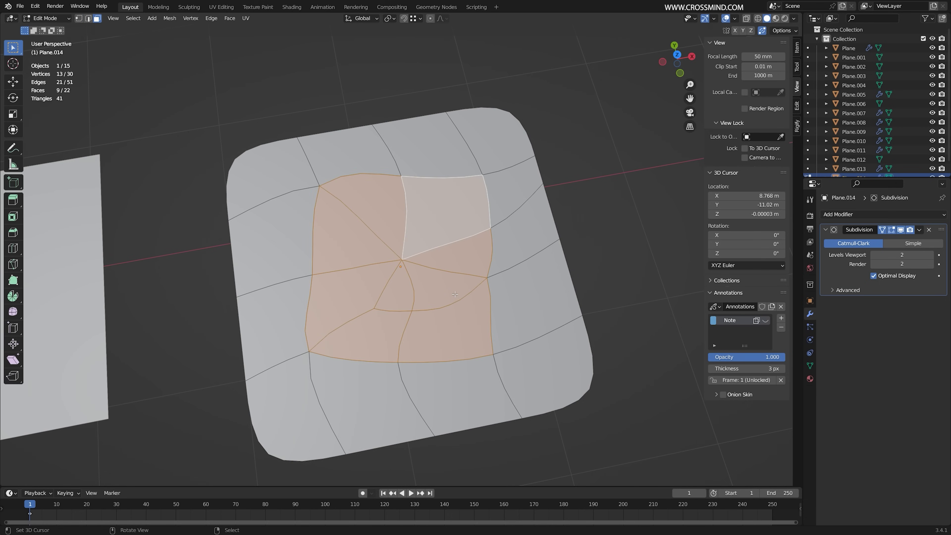
pyautogui.moveTo(422, 312); pyautogui.dragTo(416, 311, button='middle')
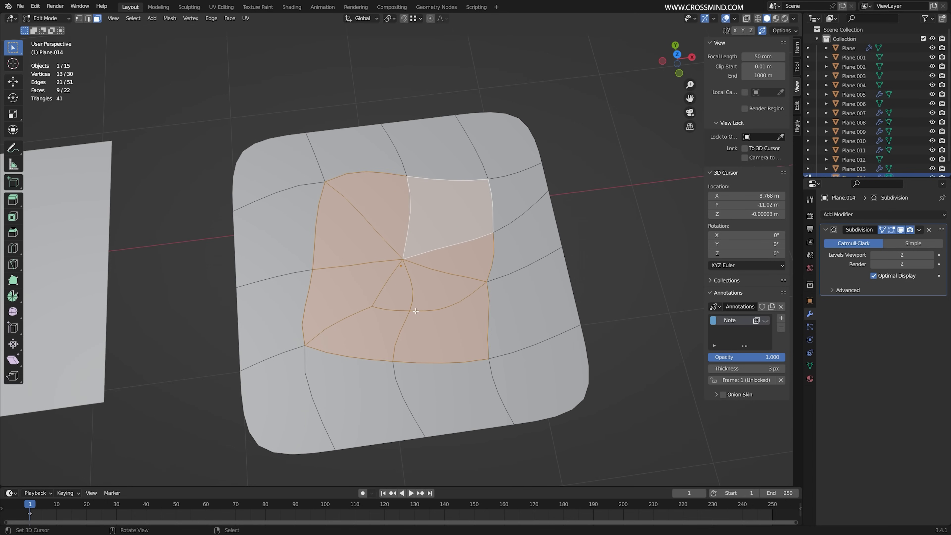
pyautogui.press('x')
pyautogui.click(416, 313)
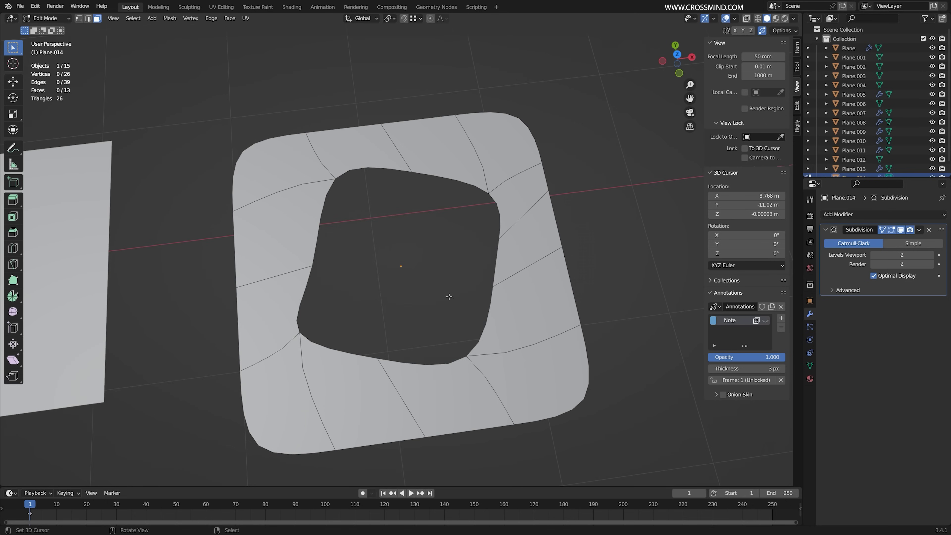
# Step: Try to grid-fill the hole from its nine-edge border loop
pyautogui.keyDown('alt'); pyautogui.rightClick(498, 270); pyautogui.keyUp('alt')
pyautogui.moveTo(535, 325); pyautogui.dragTo(553, 330, button='middle')
pyautogui.press('F3')
pyautogui.press('Return')
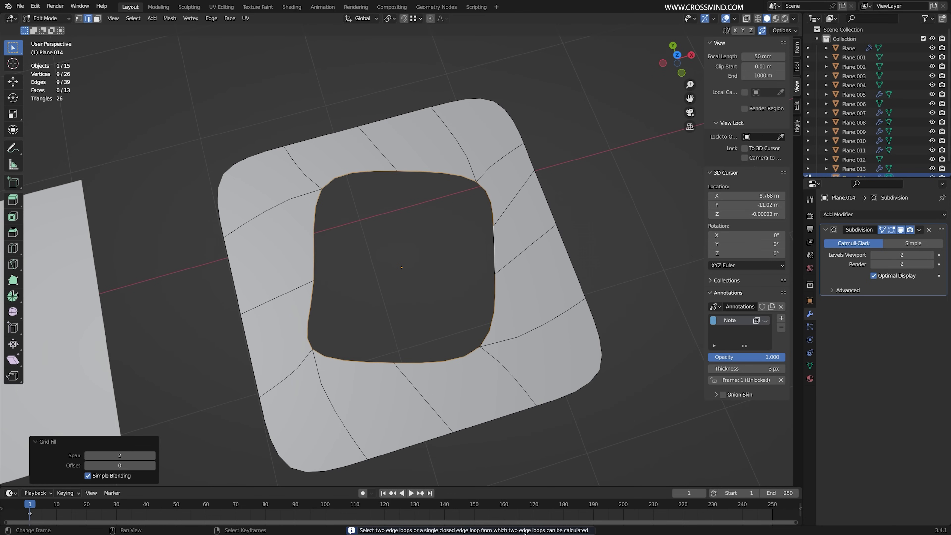
# Step: Bevel the middle vertex on the hole's left side about 0.297 m wide, affecting vertices only
pyautogui.press('1')
pyautogui.rightClick(316, 277)
pyautogui.hotkey('ctrl', 'b')
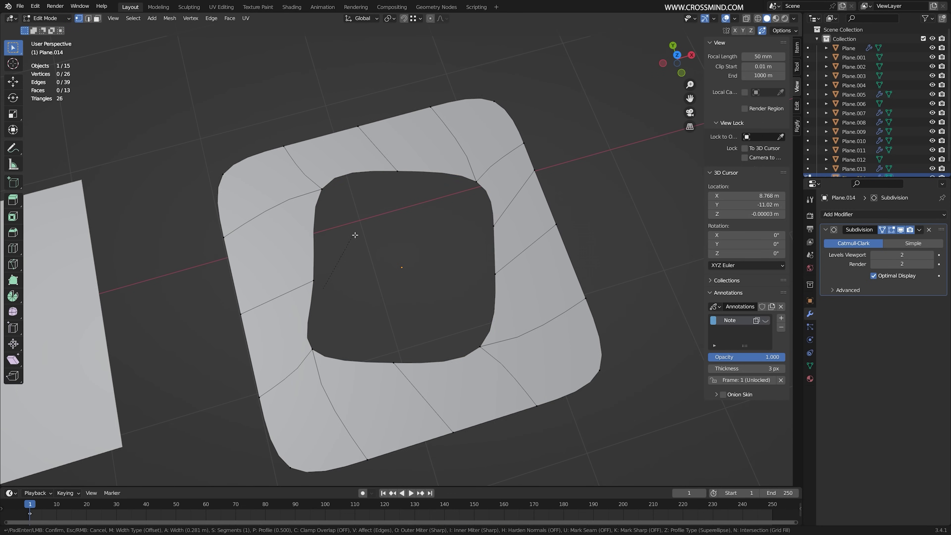
pyautogui.click(354, 235)
pyautogui.click(116, 315)
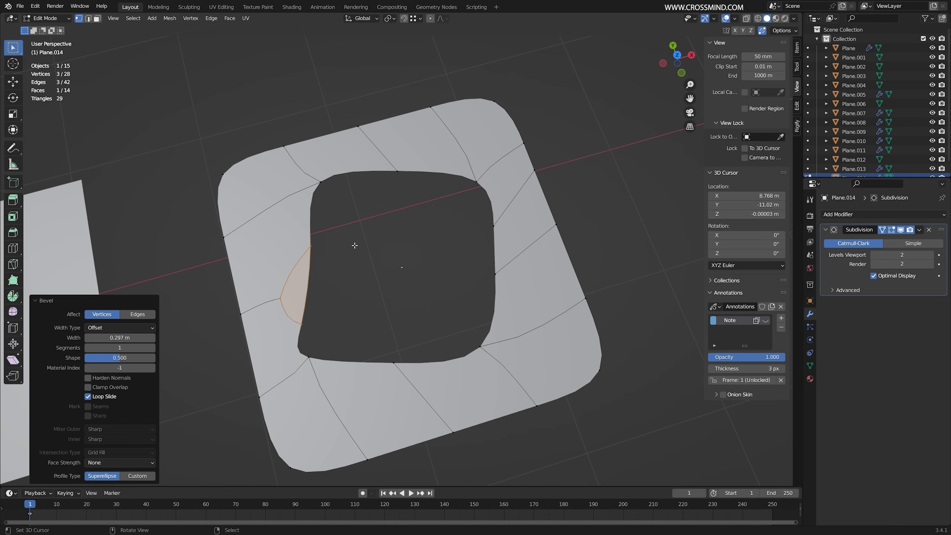
# Step: Select the hole's border loop and grid-fill it with a span of 3
pyautogui.press('2')
pyautogui.keyDown('alt'); pyautogui.rightClick(312, 227); pyautogui.keyUp('alt')
pyautogui.press('F3')
pyautogui.click(555, 276)
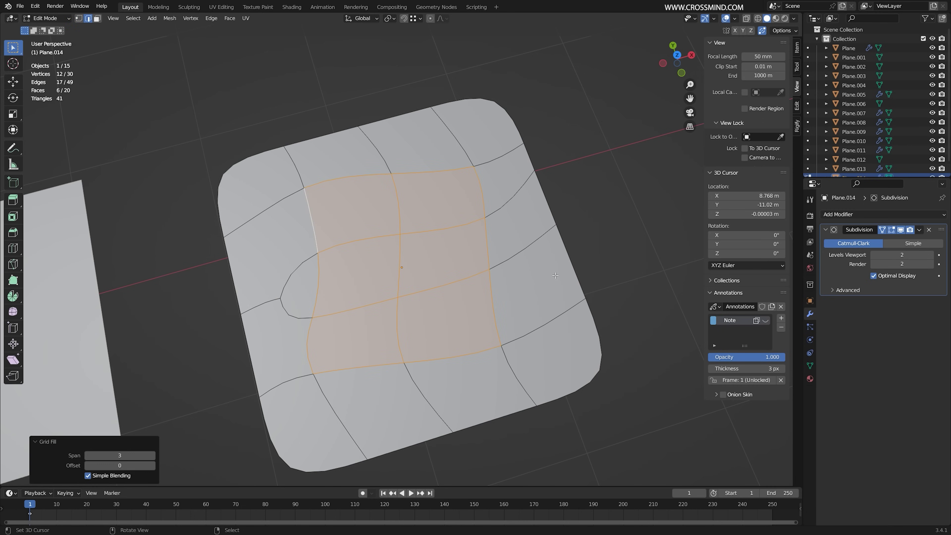
pyautogui.moveTo(484, 306); pyautogui.dragTo(291, 264, button='middle')
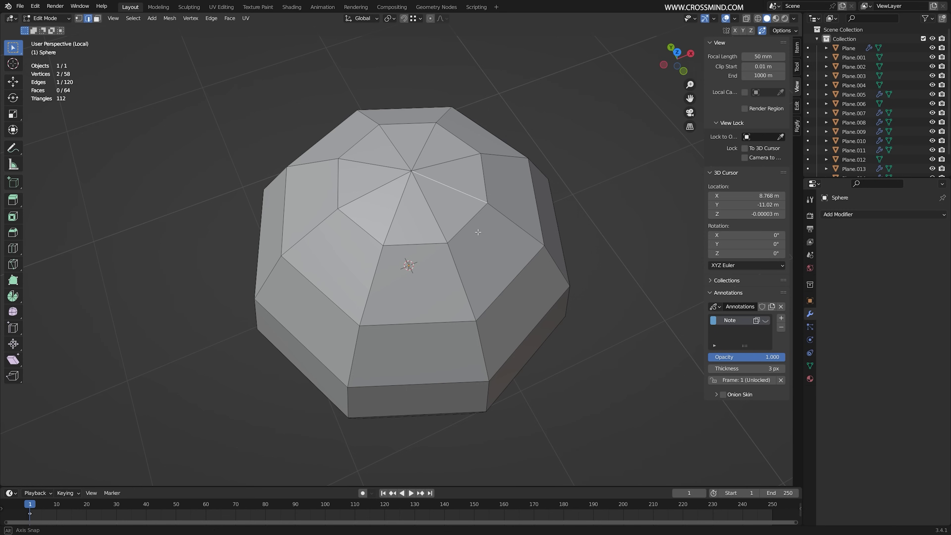
# Step: Add a subdivision surface to the sphere with both viewport and render levels set to 4
pyautogui.moveTo(468, 240)
pyautogui.mouseDown(button='middle')
pyautogui.moveTo(487, 238)
pyautogui.moveTo(451, 217)
pyautogui.moveTo(454, 247)
pyautogui.mouseUp(button='middle')
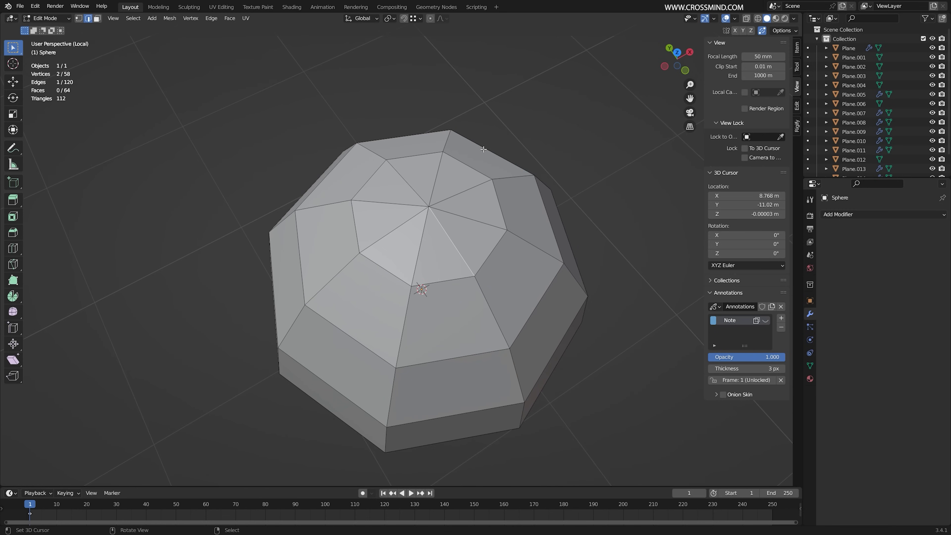
pyautogui.press('Tab')
pyautogui.moveTo(463, 195)
pyautogui.mouseDown(button='middle')
pyautogui.moveTo(440, 179)
pyautogui.moveTo(467, 189)
pyautogui.mouseUp(button='middle')
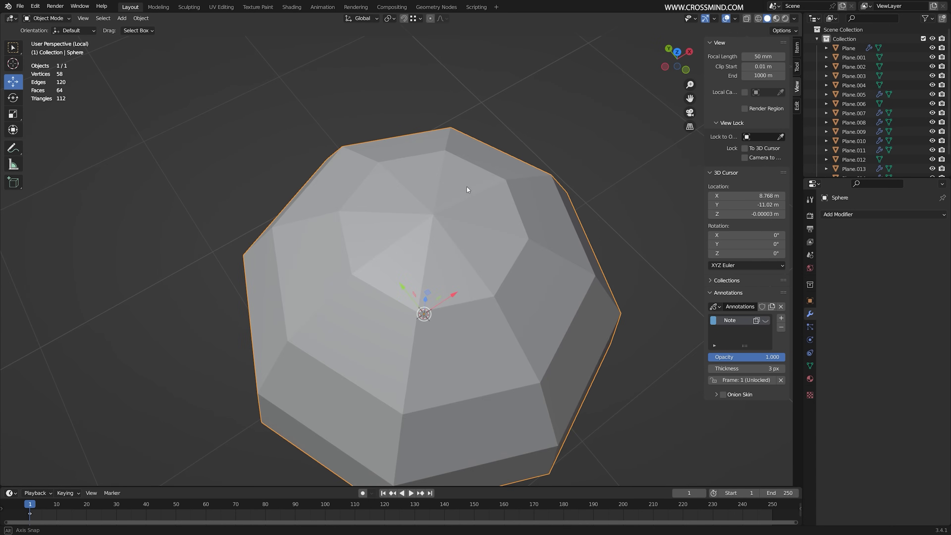
pyautogui.press('Tab')
pyautogui.press('Tab')
pyautogui.hotkey('ctrl', '3')
pyautogui.scroll(1, 462, 215)
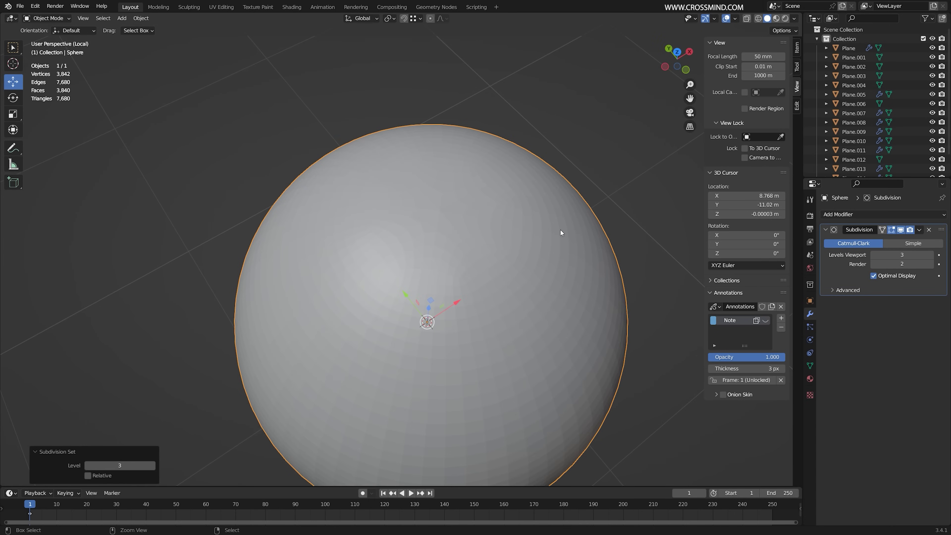
pyautogui.click(931, 255)
pyautogui.click(930, 264)
pyautogui.click(931, 264)
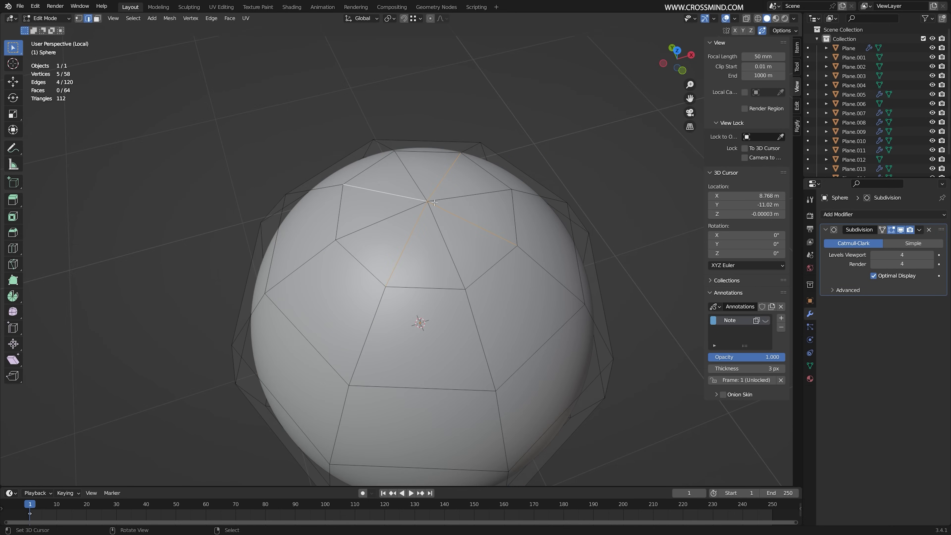
# Step: Dissolve the four alternate edges meeting at the sphere's top pole and select the resulting quads around it
pyautogui.moveTo(434, 203); pyautogui.dragTo(448, 216, button='middle')
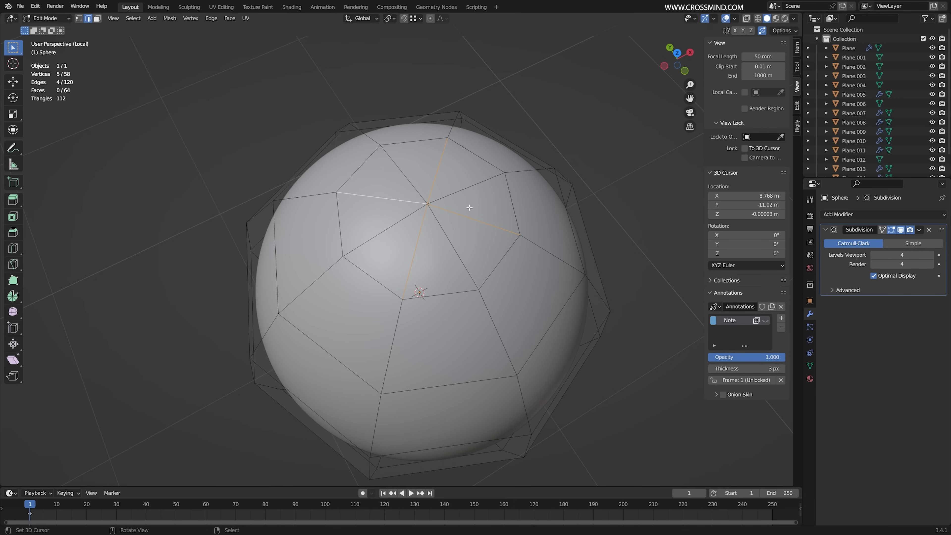
pyautogui.hotkey('ctrl', 'x')
pyautogui.moveTo(469, 207); pyautogui.dragTo(439, 180, button='middle')
pyautogui.press('3')
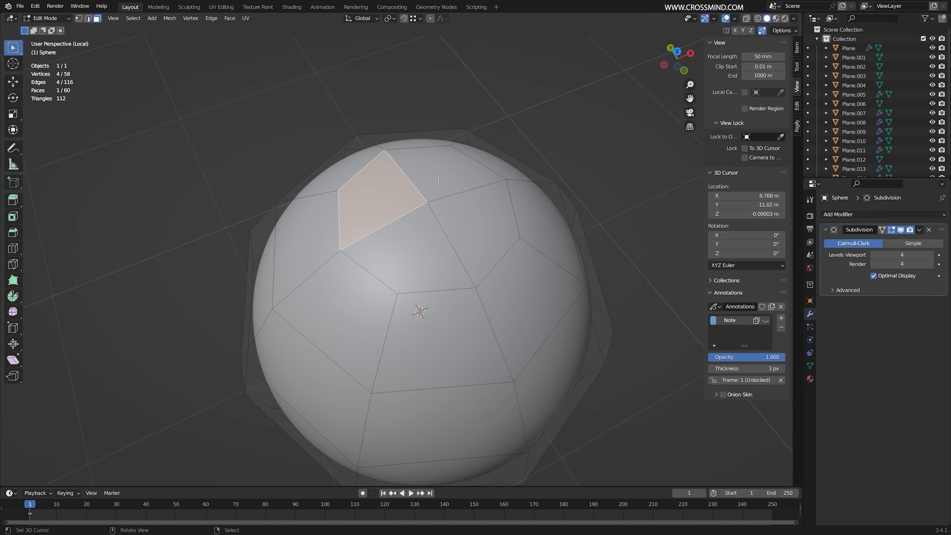
pyautogui.keyDown('shift'); pyautogui.click(439, 180); pyautogui.keyUp('shift')
pyautogui.keyDown('shift'); pyautogui.click(435, 262); pyautogui.keyUp('shift')
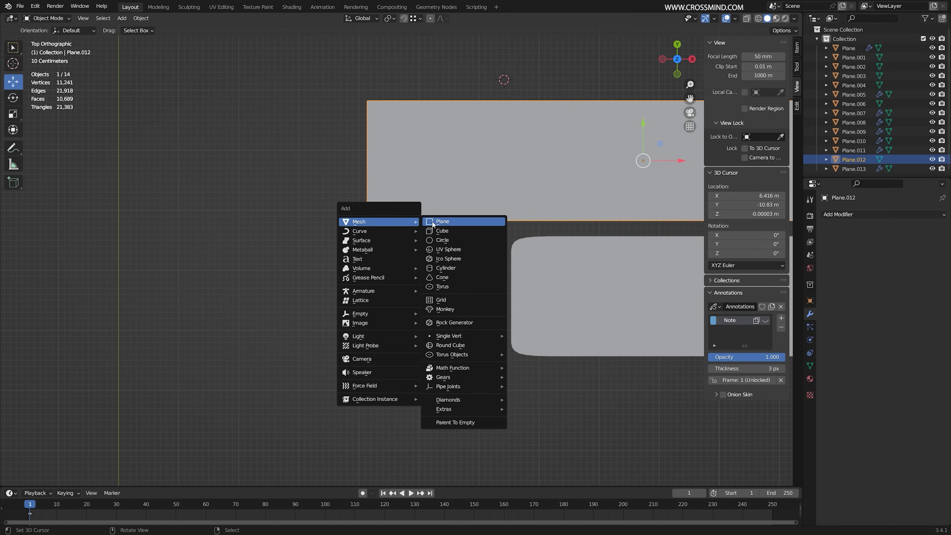
# Step: Add a 2 m plane and move it to the empty area below and left of the long grid plane
pyautogui.click(441, 224)
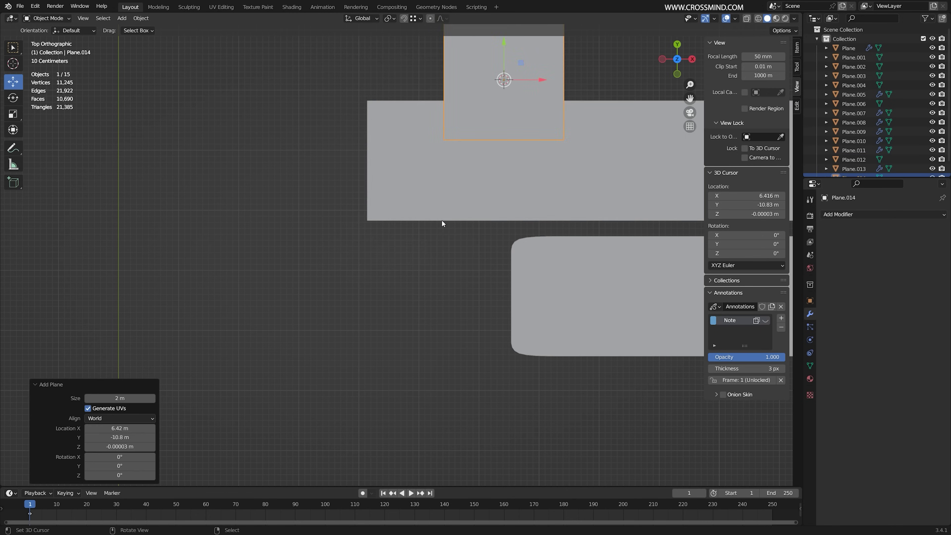
pyautogui.press('g')
pyautogui.click(299, 431)
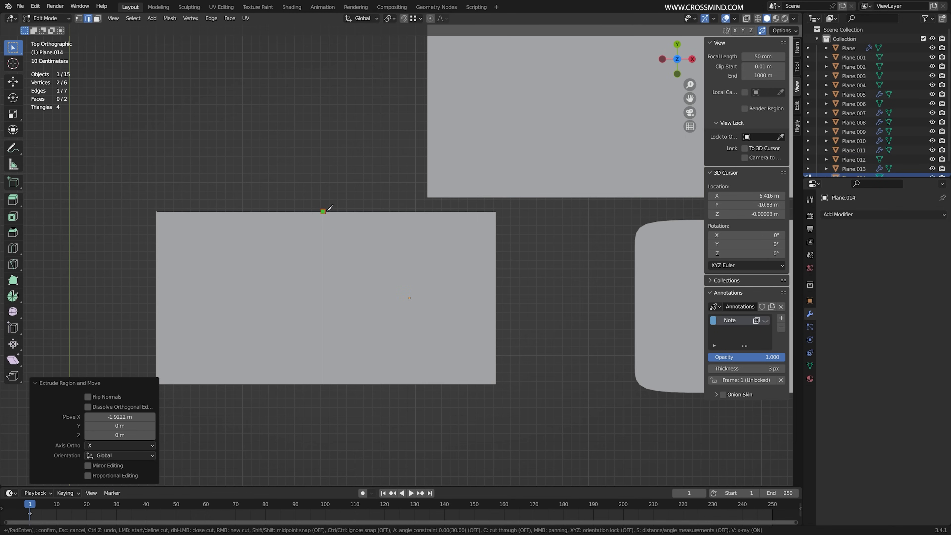
# Step: Knife-cut a trapezoid from the divider's upper end through two points to its right and back to its lower end
pyautogui.click(358, 257)
pyautogui.click(358, 344)
pyautogui.click(328, 358)
pyautogui.press('Return')
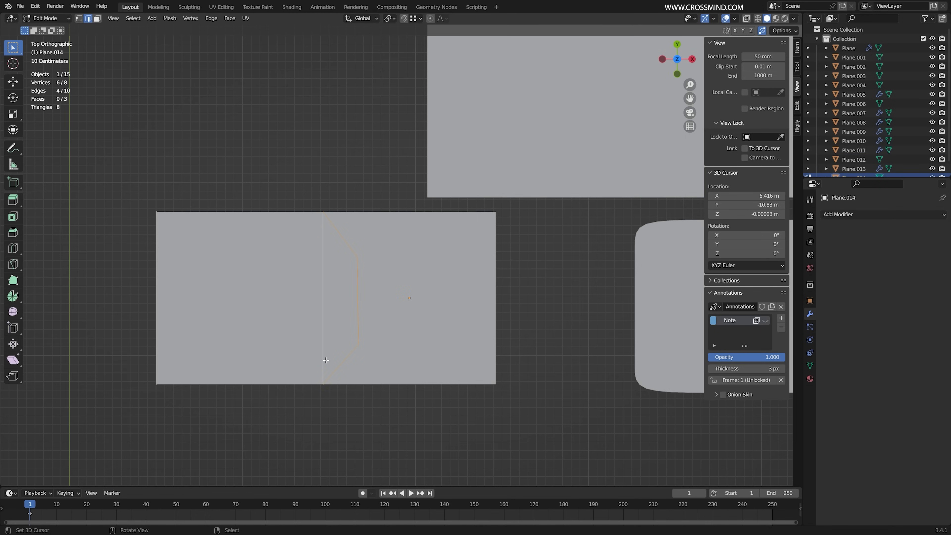
# Step: Knife-cut two roughly horizontal edges from the trapezoid's right corners to the plane's right border
pyautogui.press('k')
pyautogui.click(357, 257)
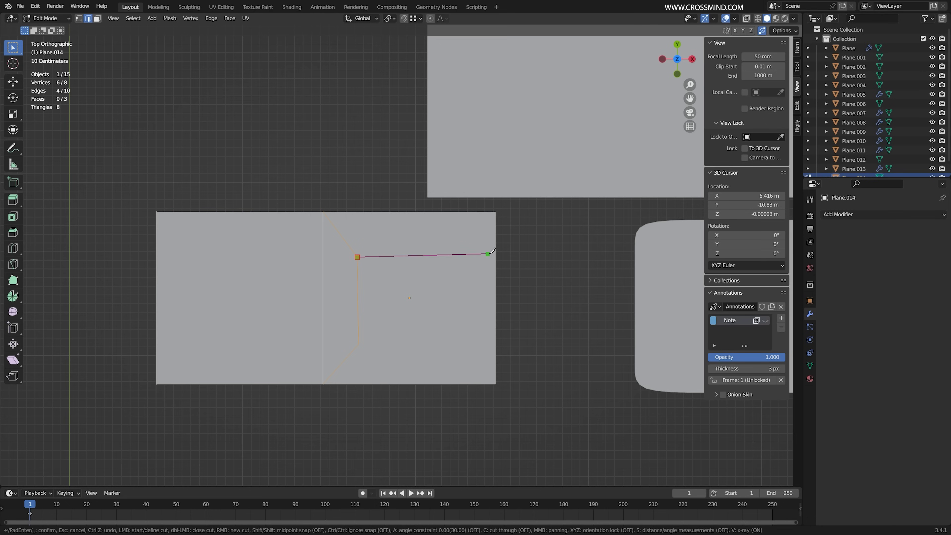
pyautogui.click(496, 254)
pyautogui.press('Return')
pyautogui.press('k')
pyautogui.click(358, 344)
pyautogui.click(496, 345)
pyautogui.press('Return')
# Step: Turn on X-ray and select the trapezoid, middle and lower faces in turn to examine the one-to-three split
pyautogui.hotkey('alt', 'z')
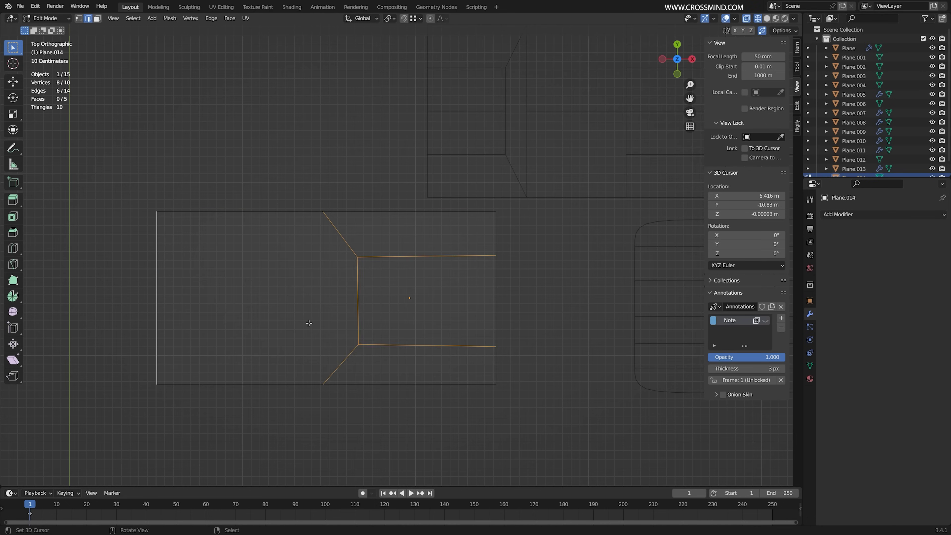
pyautogui.press('3')
pyautogui.rightClick(346, 290)
pyautogui.rightClick(407, 297)
pyautogui.rightClick(392, 366)
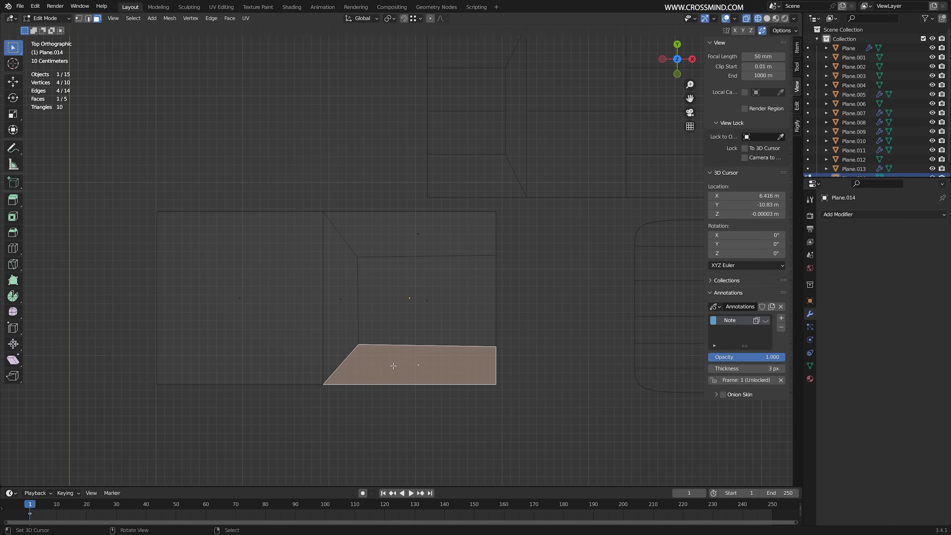
# Step: Undo the knife cuts on the plane's right half, keeping the vertical divider
pyautogui.rightClick(345, 274)
pyautogui.rightClick(433, 238)
pyautogui.rightClick(429, 298)
pyautogui.hotkey('ctrl', 'z')
pyautogui.hotkey('ctrl', 'z')
pyautogui.hotkey('ctrl', 'z')
pyautogui.hotkey('ctrl', 'z')
pyautogui.hotkey('ctrl', 'z')
pyautogui.hotkey('ctrl', 'z')
pyautogui.hotkey('ctrl', 'z')
pyautogui.hotkey('ctrl', 'z')
pyautogui.hotkey('ctrl', 'z')
pyautogui.hotkey('ctrl', 'z')
pyautogui.hotkey('ctrl', 'z')
pyautogui.hotkey('ctrl', 'shift', 'z')
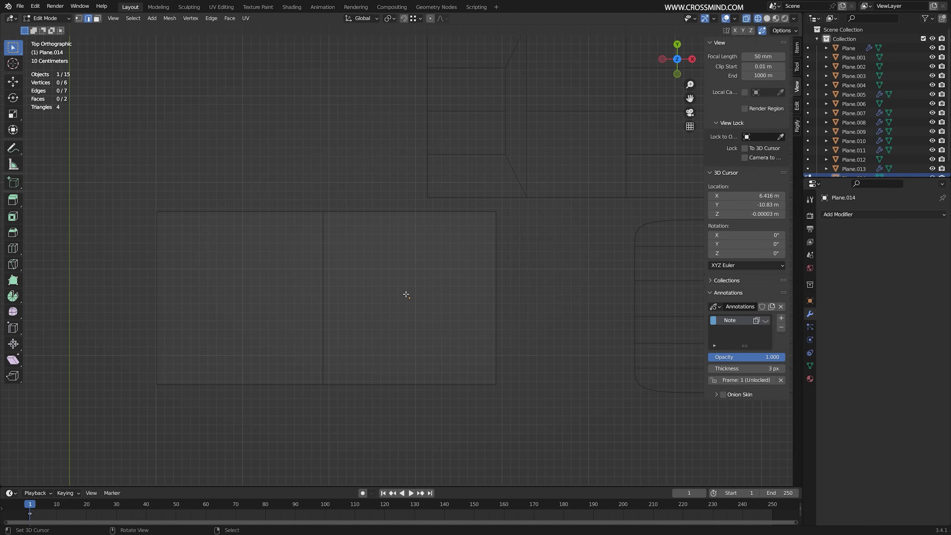
# Step: Turn off X-ray, inset the plane's right face and delete the trapezoid along the outer border
pyautogui.press('3')
pyautogui.hotkey('alt', 'z')
pyautogui.rightClick(437, 300)
pyautogui.press('i')
pyautogui.click(440, 302)
pyautogui.rightClick(474, 294)
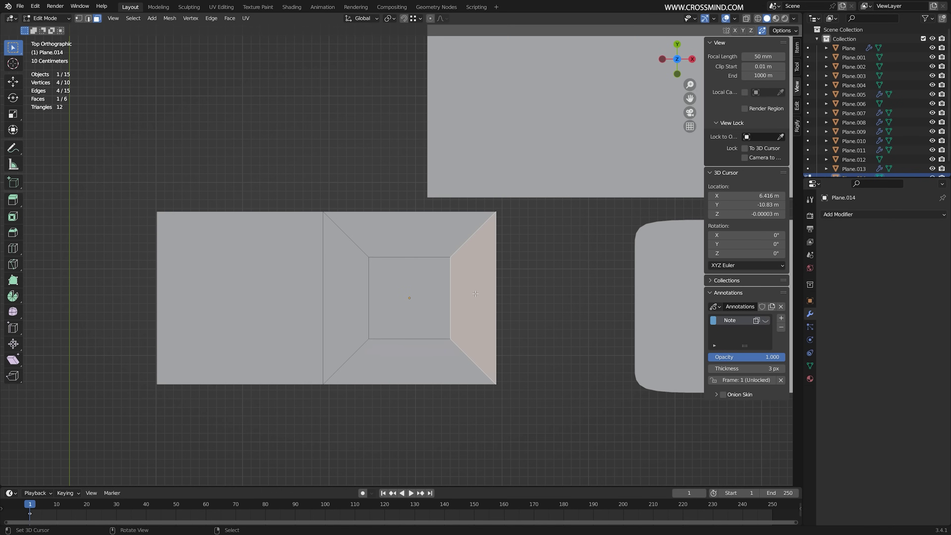
pyautogui.press('x')
pyautogui.click(467, 250)
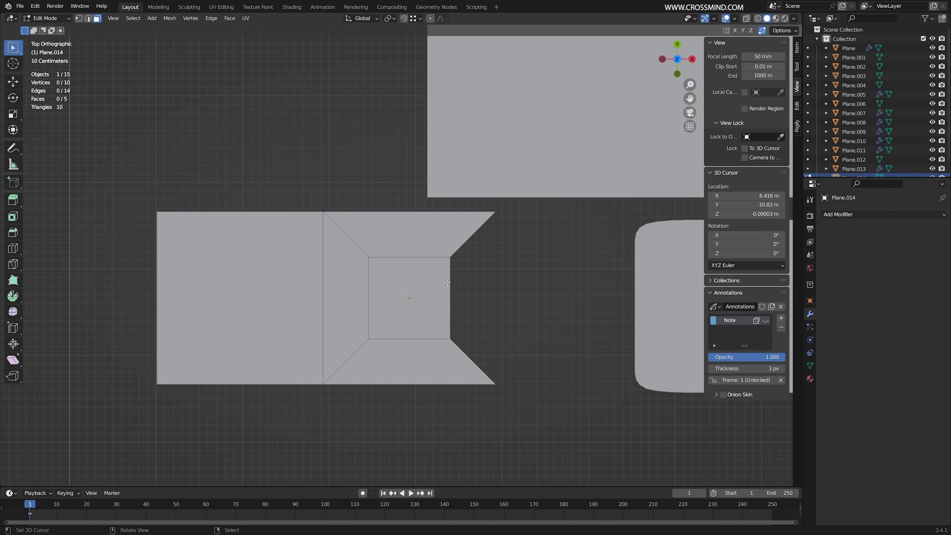
# Step: Move the inset's inner square about 0.52 m along X to the plane's outer border and examine the faces above and below it
pyautogui.rightClick(427, 292)
pyautogui.press('g')
pyautogui.click(474, 288)
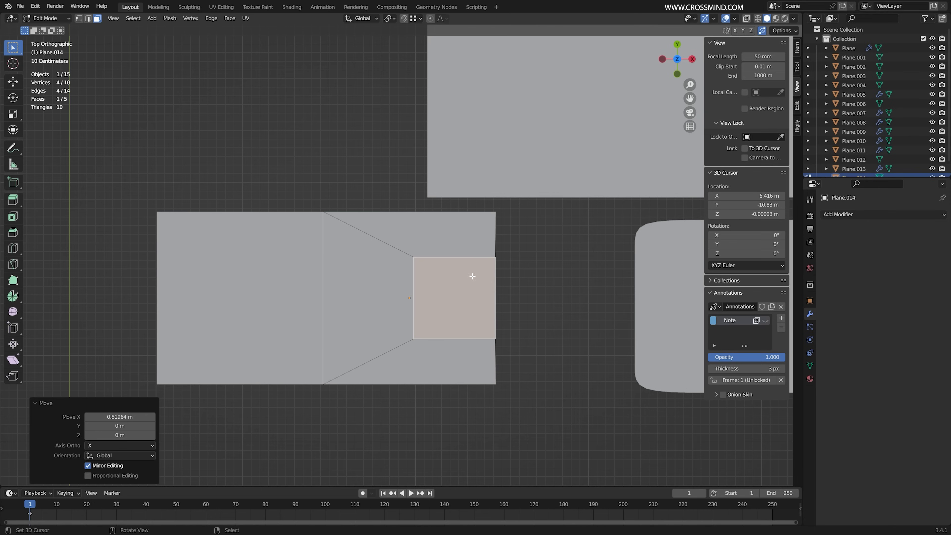
pyautogui.rightClick(455, 234)
pyautogui.rightClick(454, 348)
# Step: Undo the inset, the face deletion and the move of the inner square
pyautogui.hotkey('ctrl', 'z')
pyautogui.hotkey('ctrl', 'z')
pyautogui.hotkey('ctrl', 'z')
pyautogui.hotkey('ctrl', 'z')
pyautogui.hotkey('ctrl', 'z')
pyautogui.hotkey('ctrl', 'z')
pyautogui.hotkey('ctrl', 'z')
pyautogui.hotkey('ctrl', 'z')
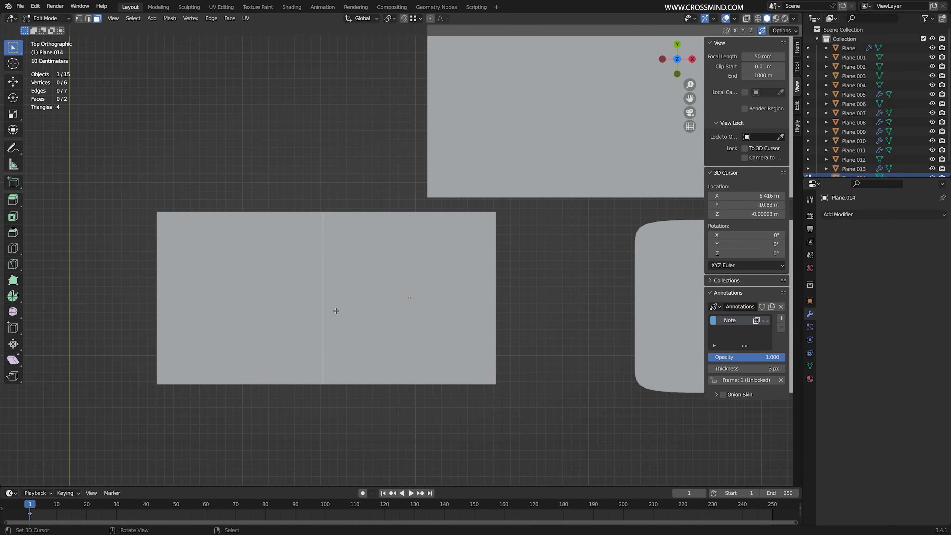
# Step: Add two evenly spaced horizontal loop cuts across both halves of the plane
pyautogui.press('2')
pyautogui.rightClick(329, 267)
pyautogui.hotkey('ctrl', 'r')
pyautogui.scroll(2, 328, 267)
pyautogui.scroll(-1, 328, 266)
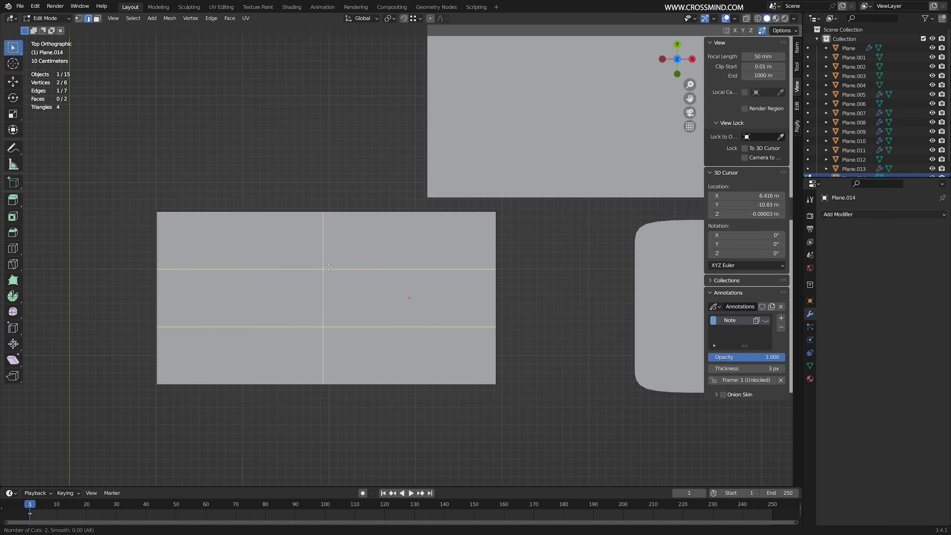
pyautogui.click(329, 266)
pyautogui.rightClick(328, 268)
# Step: Rip the divider's middle segment leftwards along X and fill the opening with a face
pyautogui.rightClick(321, 293)
pyautogui.press('v')
pyautogui.press('x')
pyautogui.click(292, 293)
pyautogui.rightClick(305, 258)
pyautogui.keyDown('shift'); pyautogui.rightClick(324, 267); pyautogui.keyUp('shift')
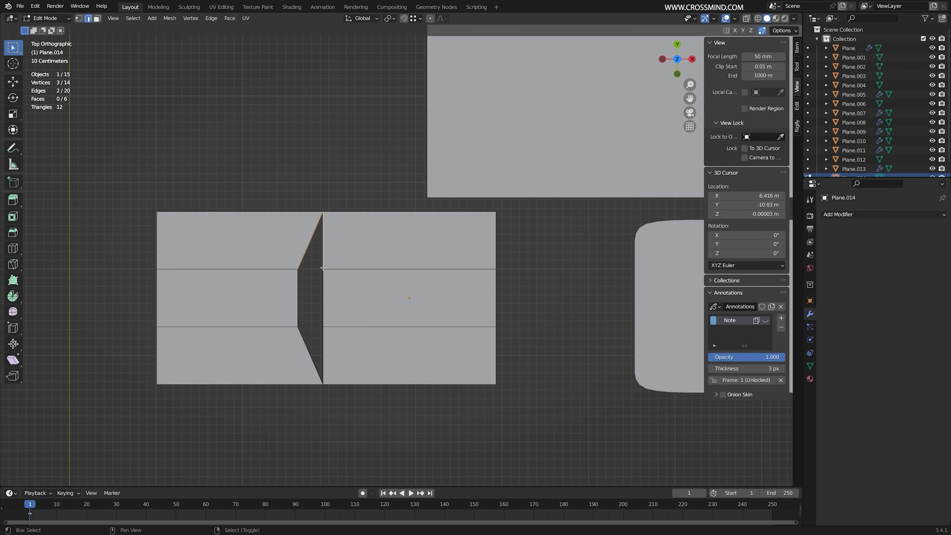
pyautogui.keyDown('shift'); pyautogui.rightClick(310, 345); pyautogui.keyUp('shift')
pyautogui.press('f')
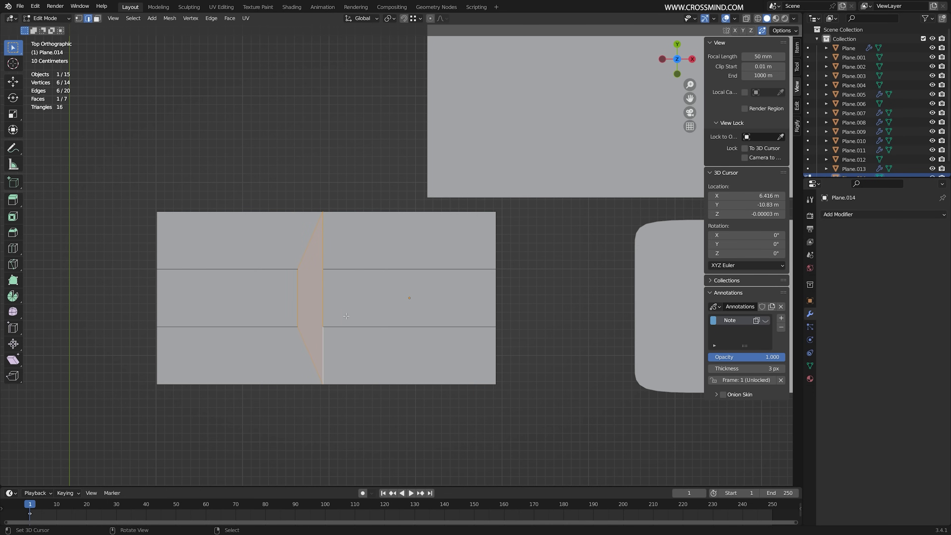
# Step: Dissolve the two horizontal edges on the plane's right half
pyautogui.rightClick(368, 276)
pyautogui.keyDown('shift'); pyautogui.rightClick(394, 321); pyautogui.keyUp('shift')
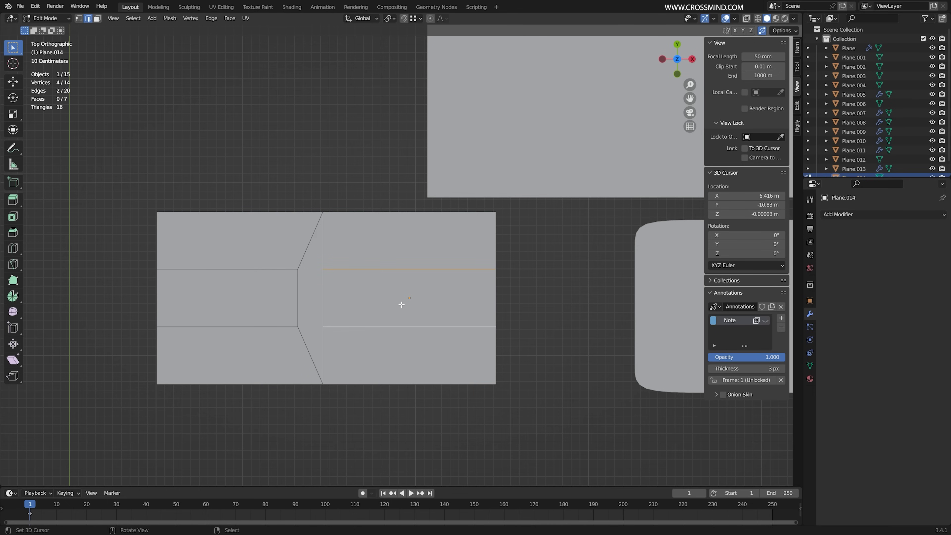
pyautogui.hotkey('ctrl', 'x')
# Step: Select the left strips, the trapezoid and the right face in turn to examine the three-to-one loop reduction
pyautogui.press('3')
pyautogui.rightClick(262, 296)
pyautogui.rightClick(292, 244)
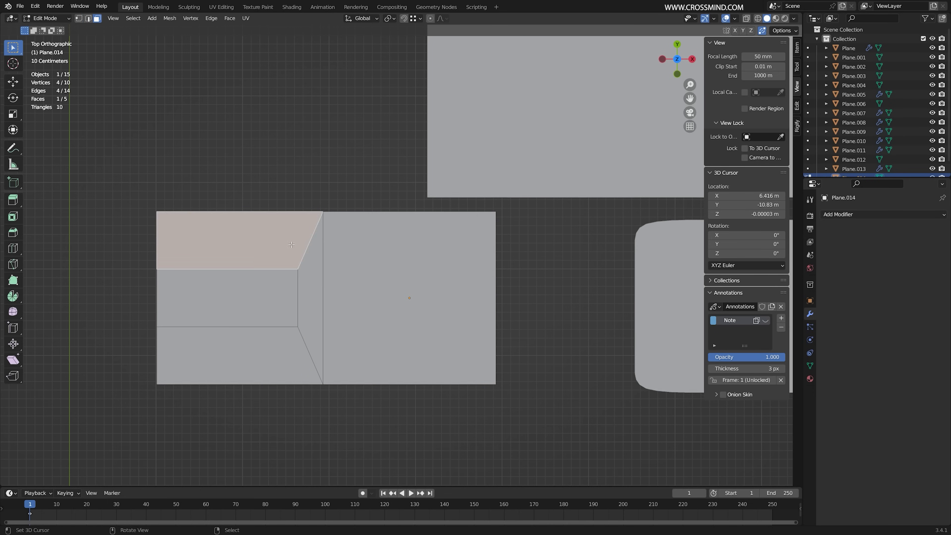
pyautogui.rightClick(310, 300)
pyautogui.rightClick(468, 337)
pyautogui.scroll(-1, 506, 361)
pyautogui.rightClick(313, 296)
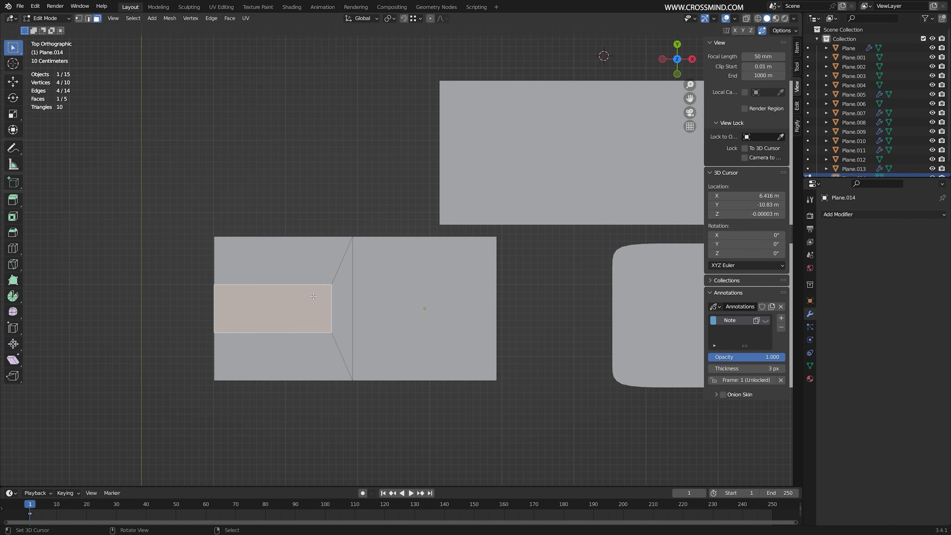
pyautogui.rightClick(281, 262)
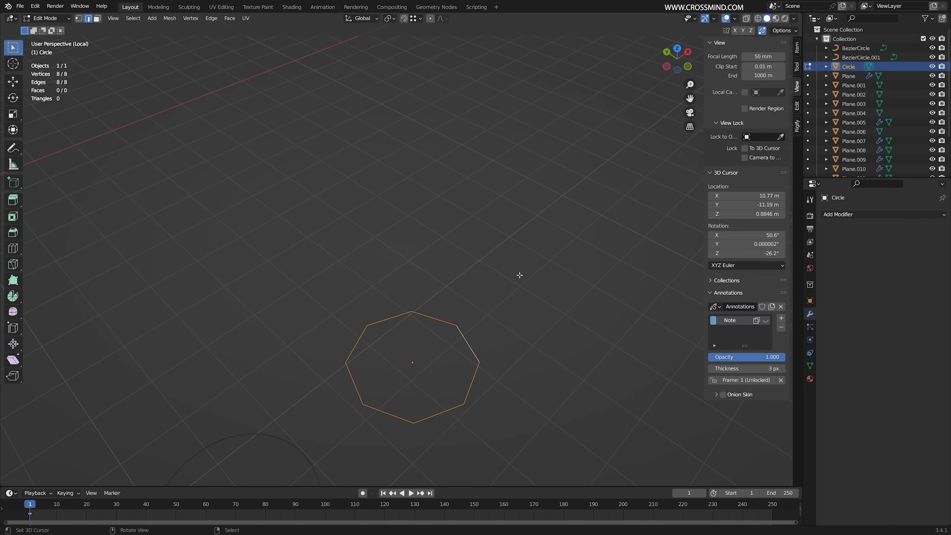
# Step: Fill the eight-sided circle with a face and extrude it upward into a tall prism
pyautogui.press('f')
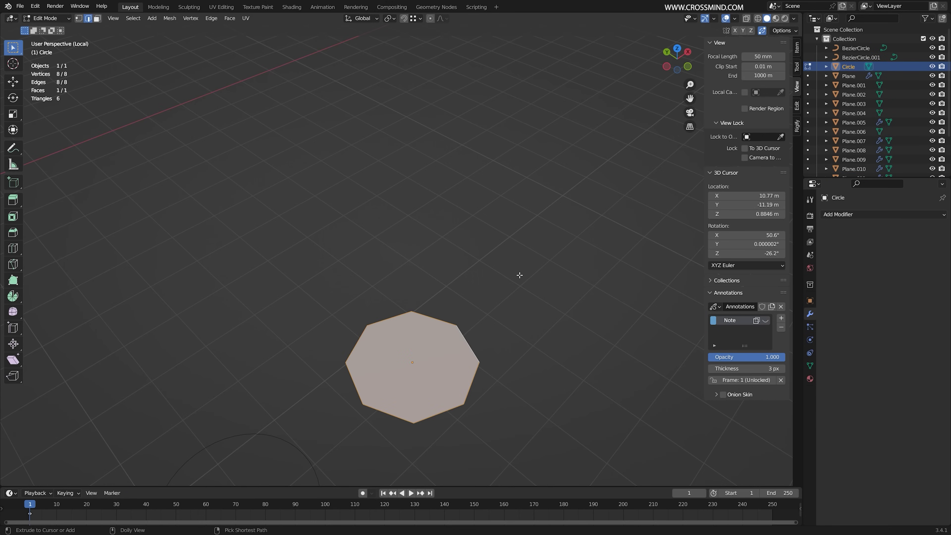
pyautogui.press('e')
pyautogui.moveTo(571, 292); pyautogui.dragTo(564, 290, button='middle')
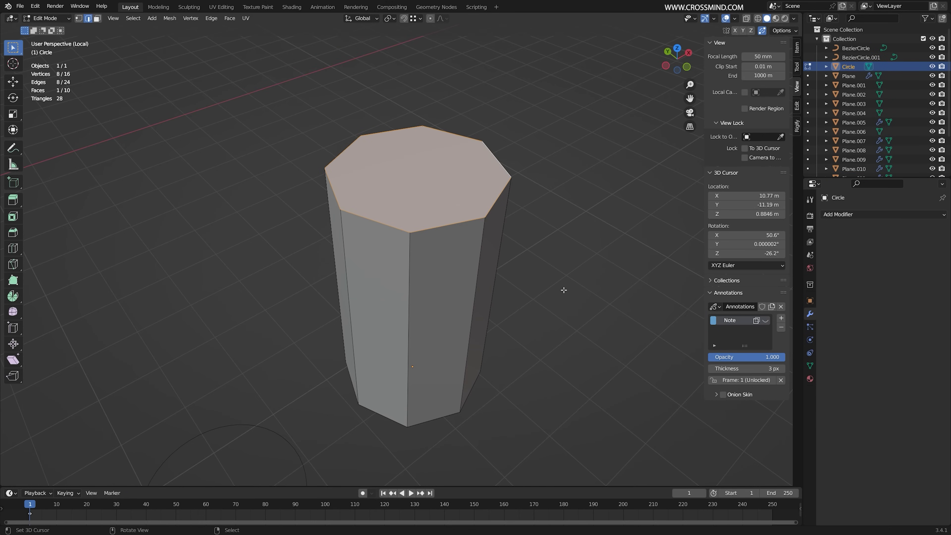
# Step: Add a level 2 Subdivision modifier and support the prism with loop cuts near its upper and lower ends
pyautogui.press('Tab')
pyautogui.hotkey('ctrl', '2')
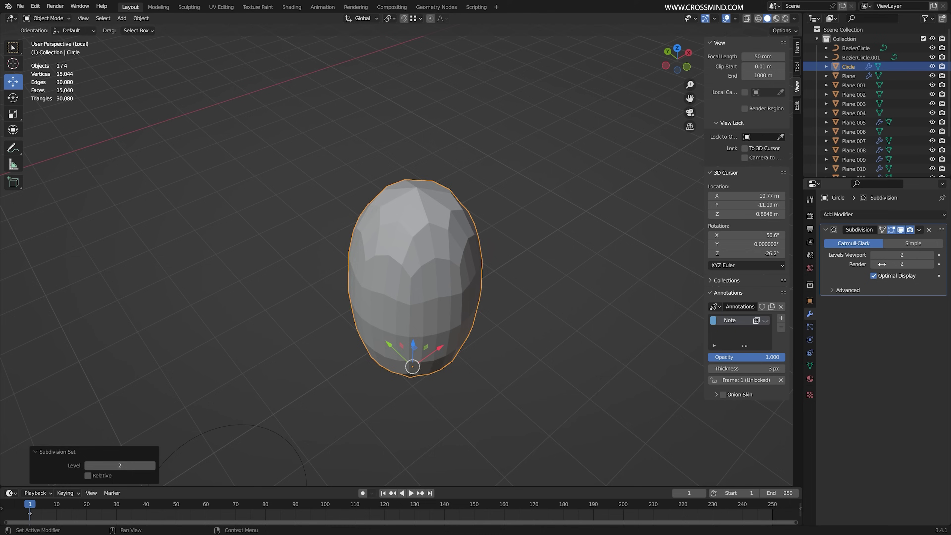
pyautogui.press('Tab')
pyautogui.hotkey('ctrl', 'r')
pyautogui.click(485, 262)
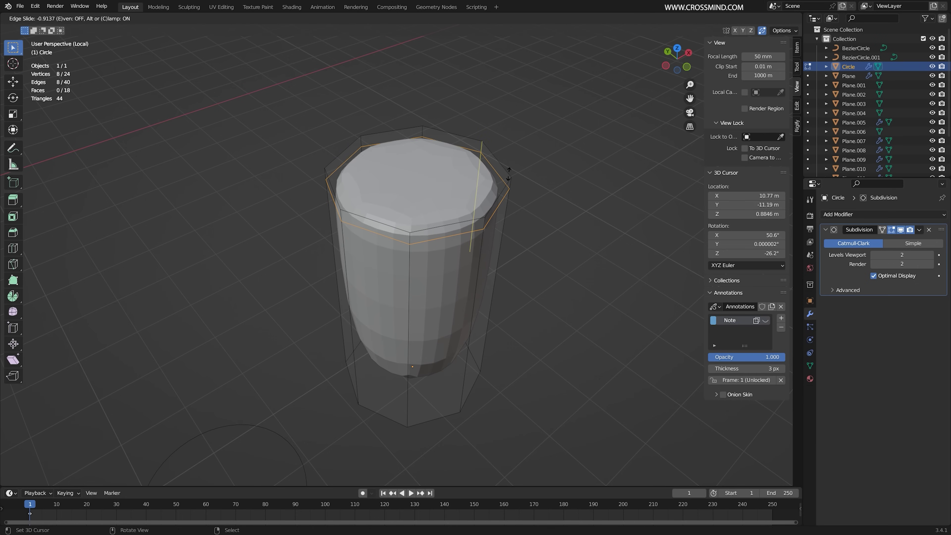
pyautogui.click(483, 341)
pyautogui.hotkey('ctrl', 'r')
pyautogui.click(469, 343)
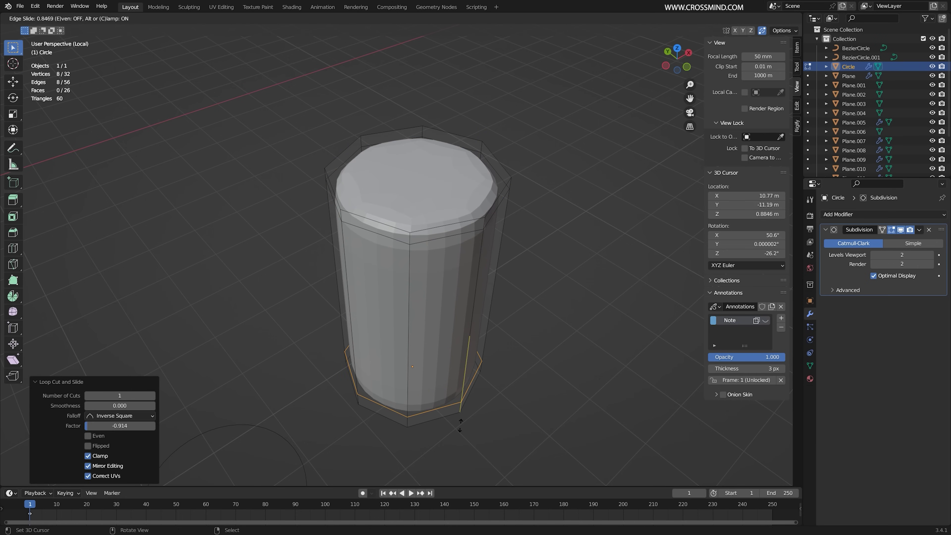
# Step: Select the cylinder's top face and set the Subdivision modifier to adjust the edit cage to its result
pyautogui.moveTo(471, 353); pyautogui.dragTo(492, 314, button='middle')
pyautogui.press('3')
pyautogui.click(428, 207)
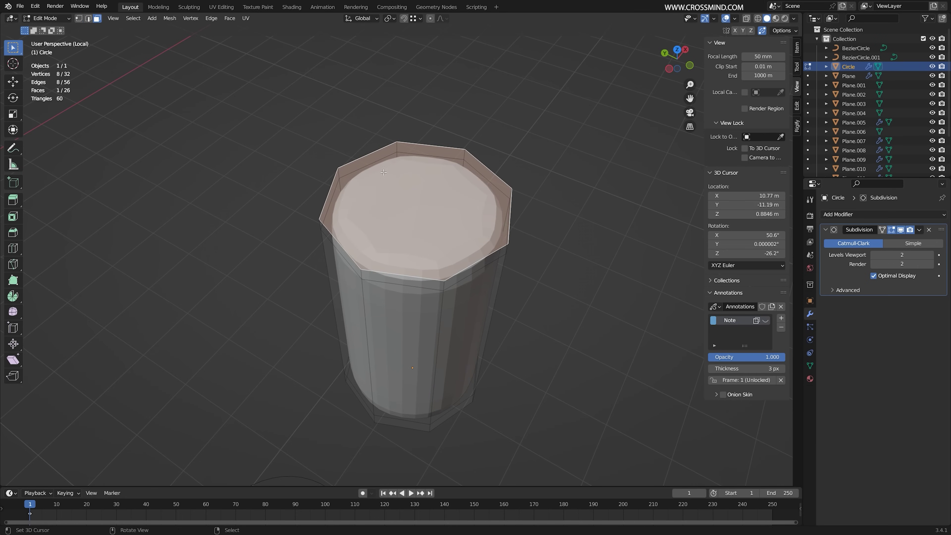
pyautogui.moveTo(497, 225); pyautogui.dragTo(475, 212, button='middle')
pyautogui.click(881, 230)
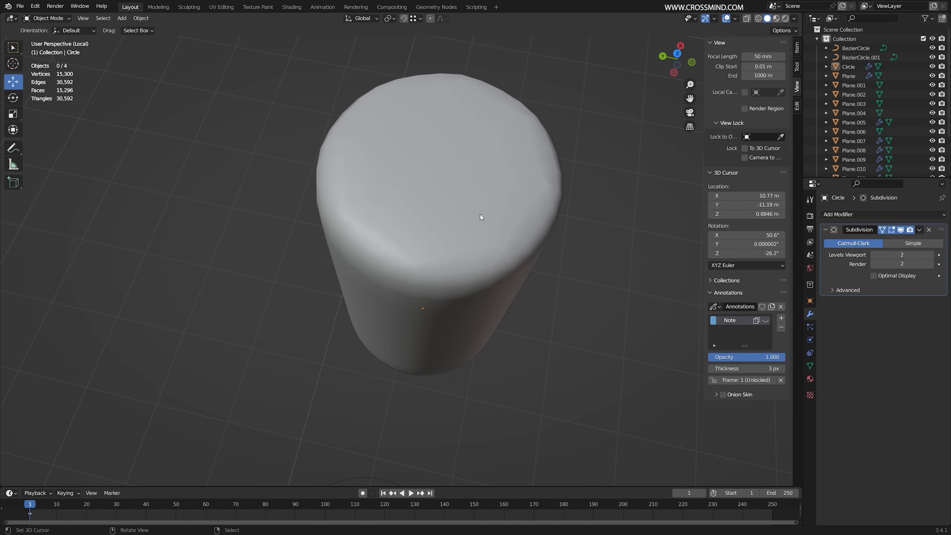
# Step: Delete the cylinder's top n-gon face
pyautogui.press('Tab')
pyautogui.moveTo(480, 214); pyautogui.dragTo(373, 194, button='middle')
pyautogui.press('1')
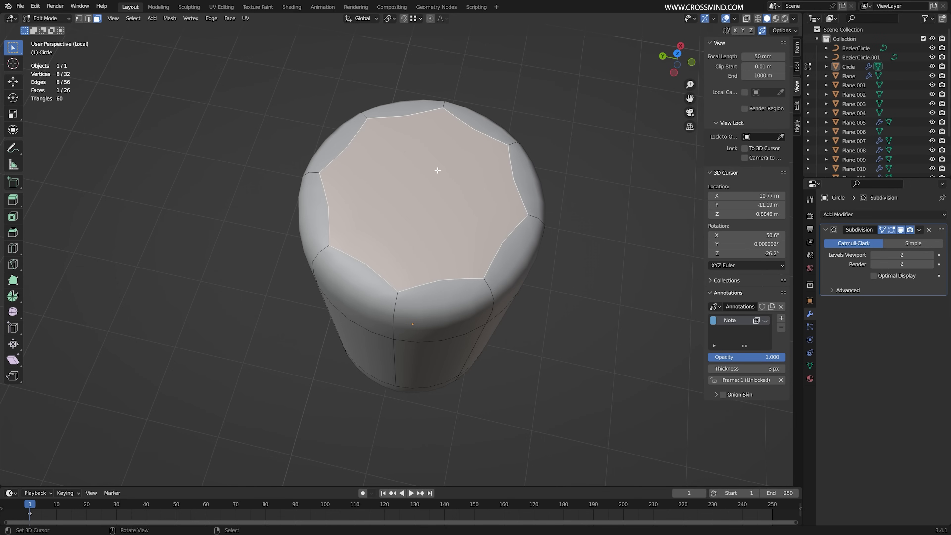
pyautogui.press('x')
pyautogui.click(437, 170)
pyautogui.hotkey('ctrl', 'z')
pyautogui.press('x')
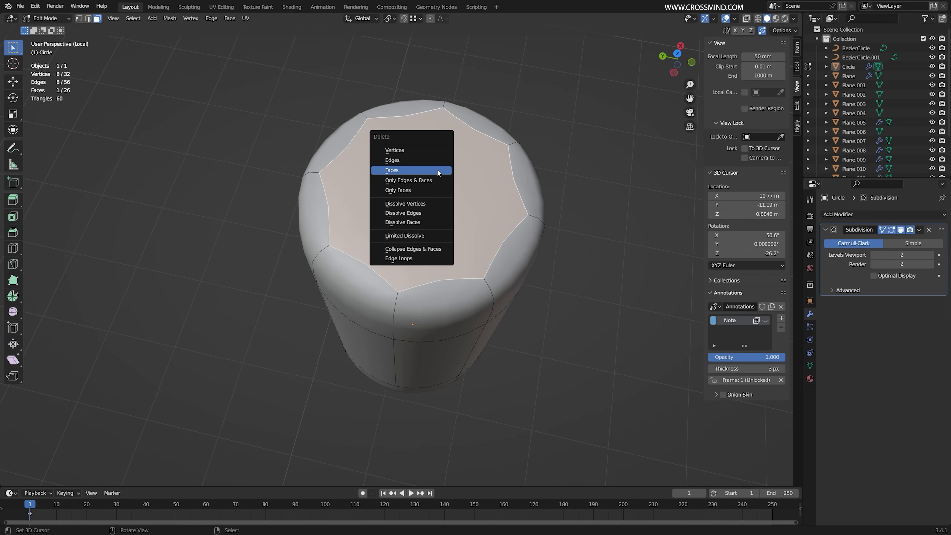
pyautogui.click(437, 170)
# Step: Grid fill the cylinder's open rim with a span of 2 and inset the new faces
pyautogui.keyDown('alt'); pyautogui.click(548, 159); pyautogui.keyUp('alt')
pyautogui.press('F3')
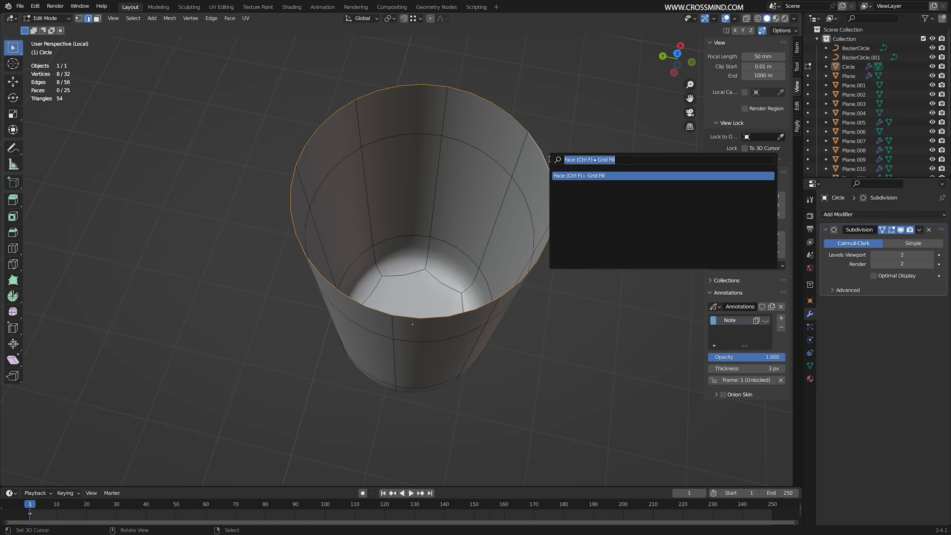
pyautogui.click(591, 183)
pyautogui.moveTo(569, 207); pyautogui.dragTo(580, 223, button='middle')
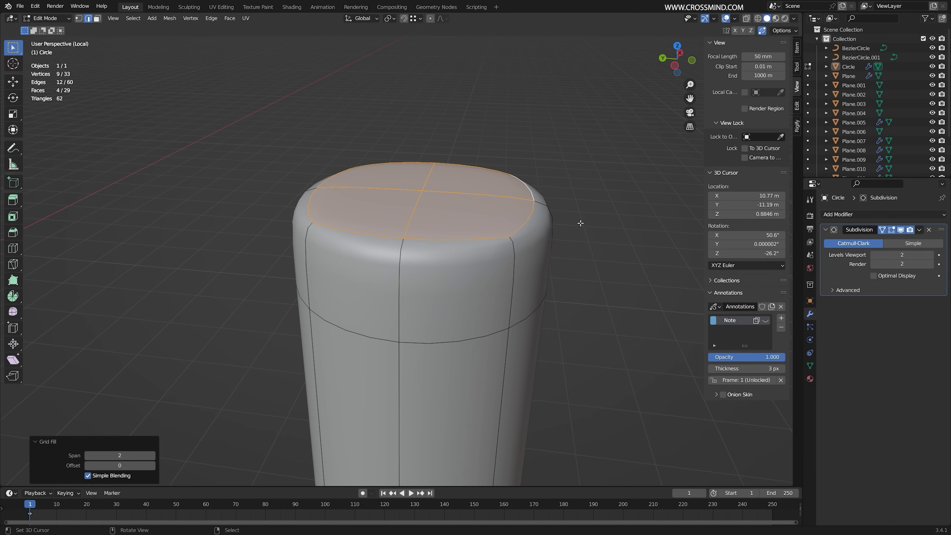
pyautogui.press('i')
pyautogui.click(509, 230)
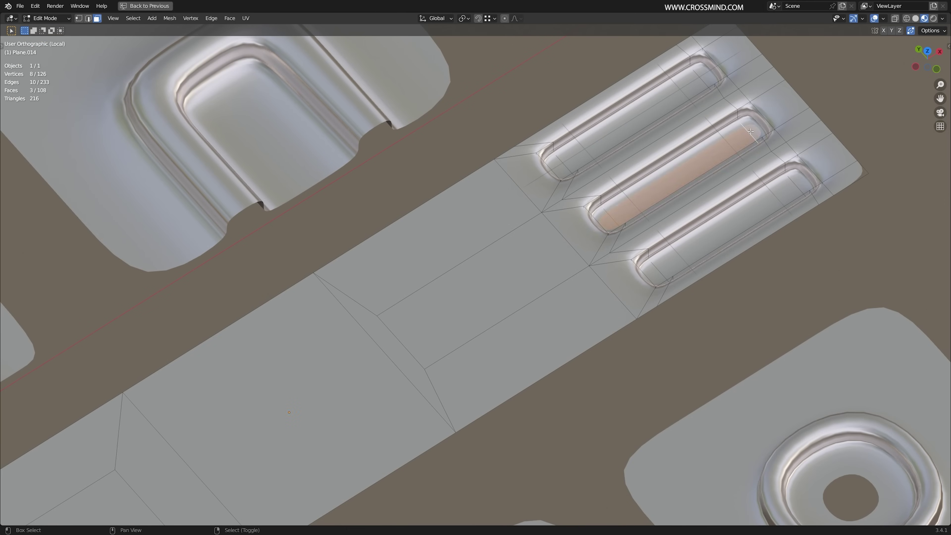
# Step: Extrude the middle slot's inner faces into a raised block and extrude one of its side faces about 0.48 m
pyautogui.press('e')
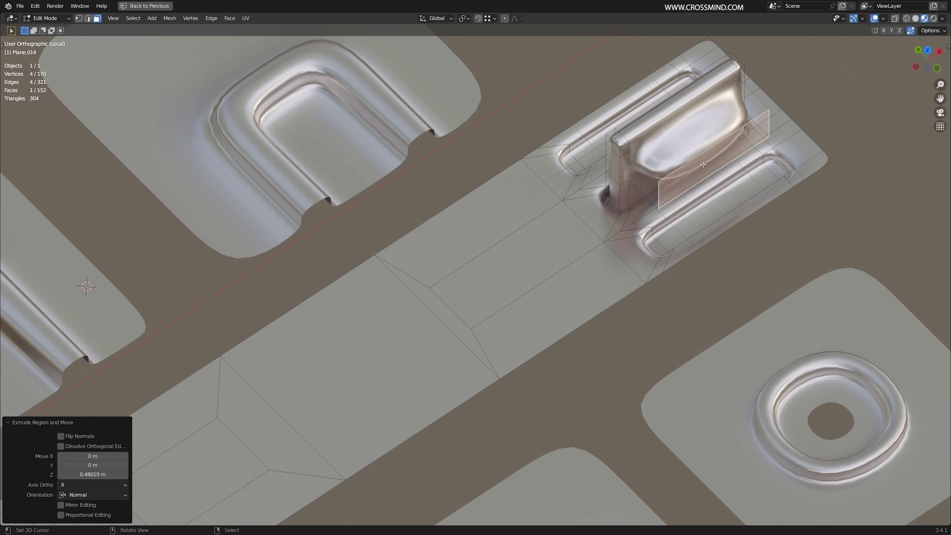
pyautogui.click(711, 150)
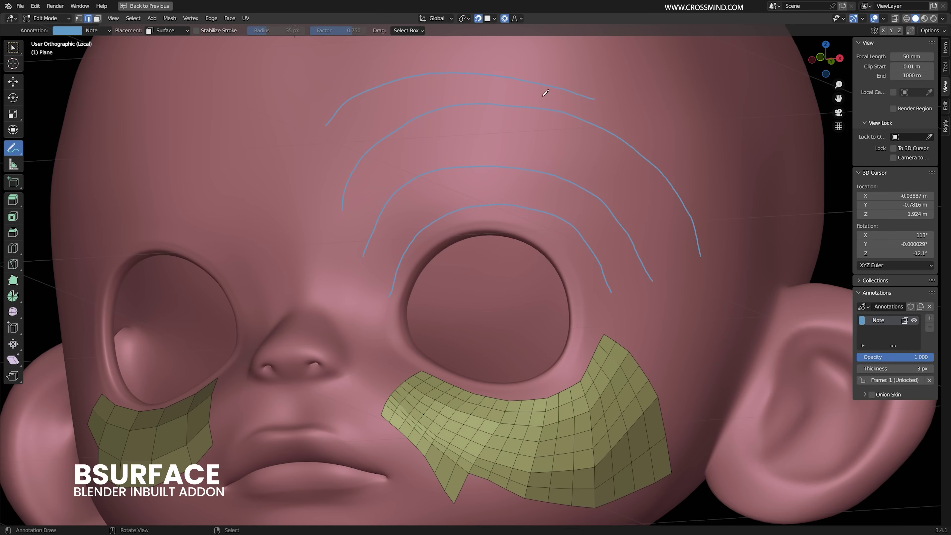
# Step: Add a loop cut to the patch above the eye and generate a Bsurfaces surface from the annotation strokes beside its outer corner
pyautogui.keyDown('shift'); pyautogui.moveTo(594, 97); pyautogui.dragTo(580, 101, button='middle'); pyautogui.keyUp('shift')
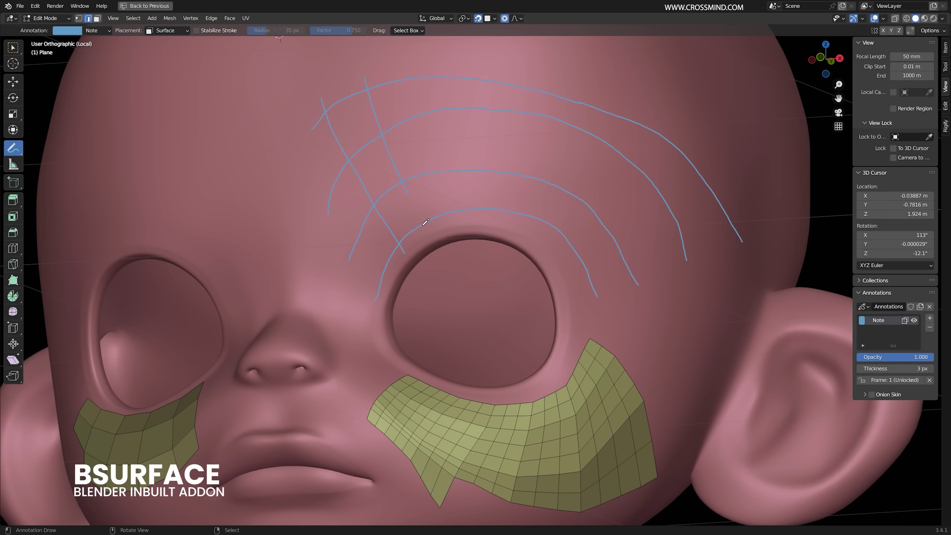
pyautogui.hotkey('ctrl', 'r')
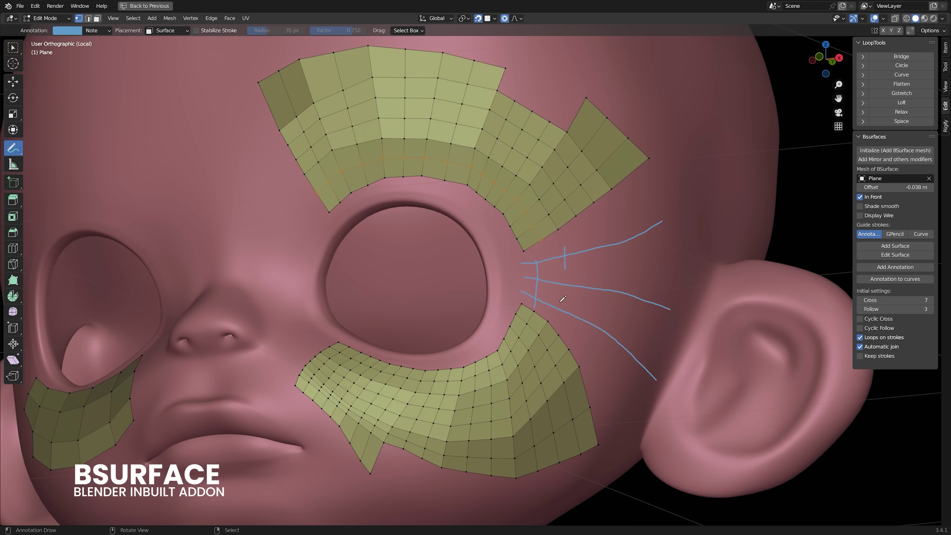
pyautogui.click(890, 246)
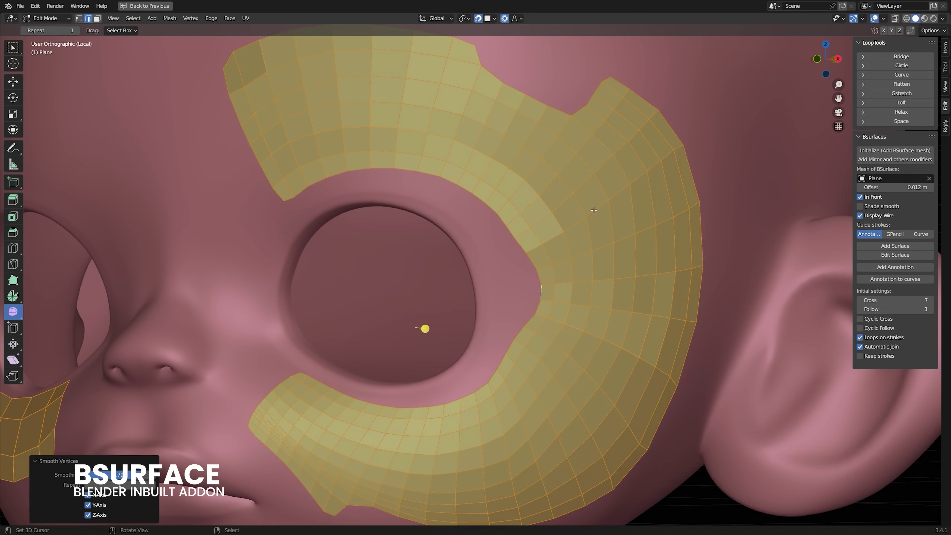